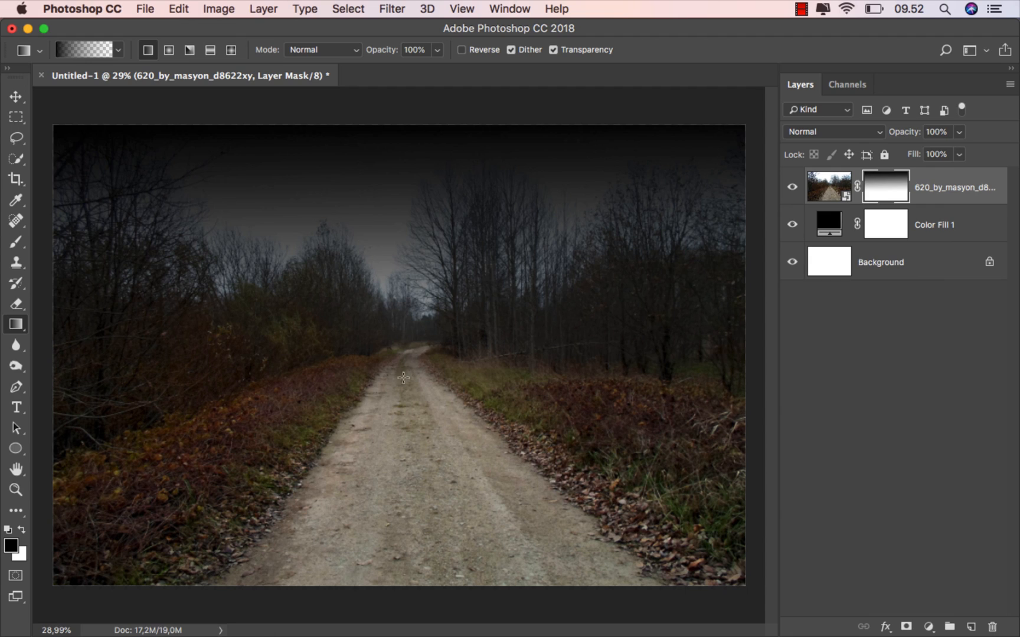
Fade the upper part of the road photo into darkness with repeated black-to-transparent linear gradients on its layer mask
{"action": "left_click_drag", "start_coordinate": [410, 133], "coordinate": [416, 451]}
{"action": "left_click_drag", "start_coordinate": [401, 178], "coordinate": [406, 479]}
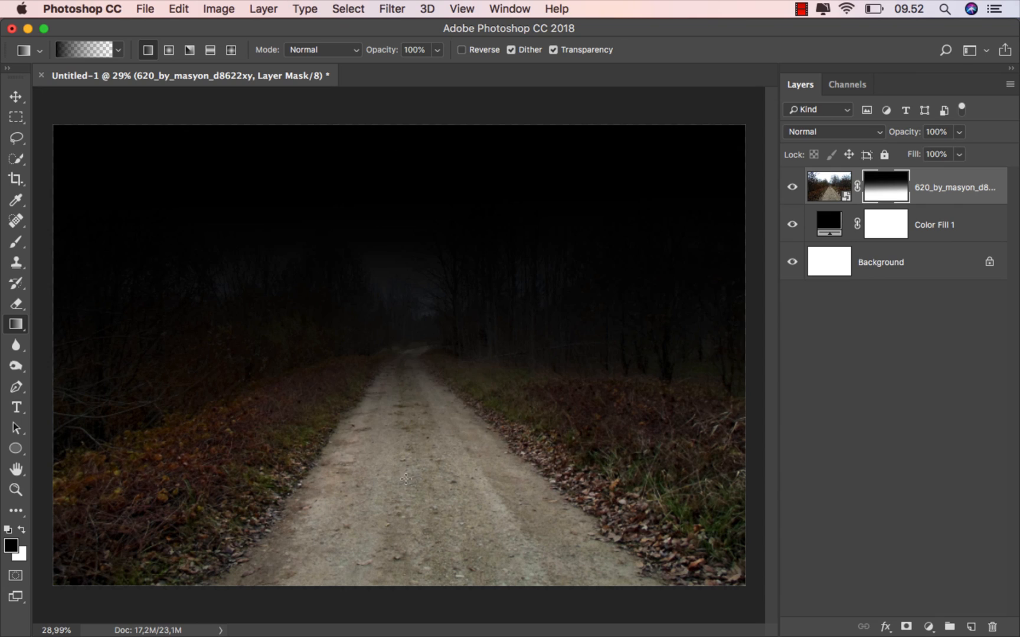
{"action": "left_click_drag", "start_coordinate": [401, 170], "coordinate": [405, 501]}
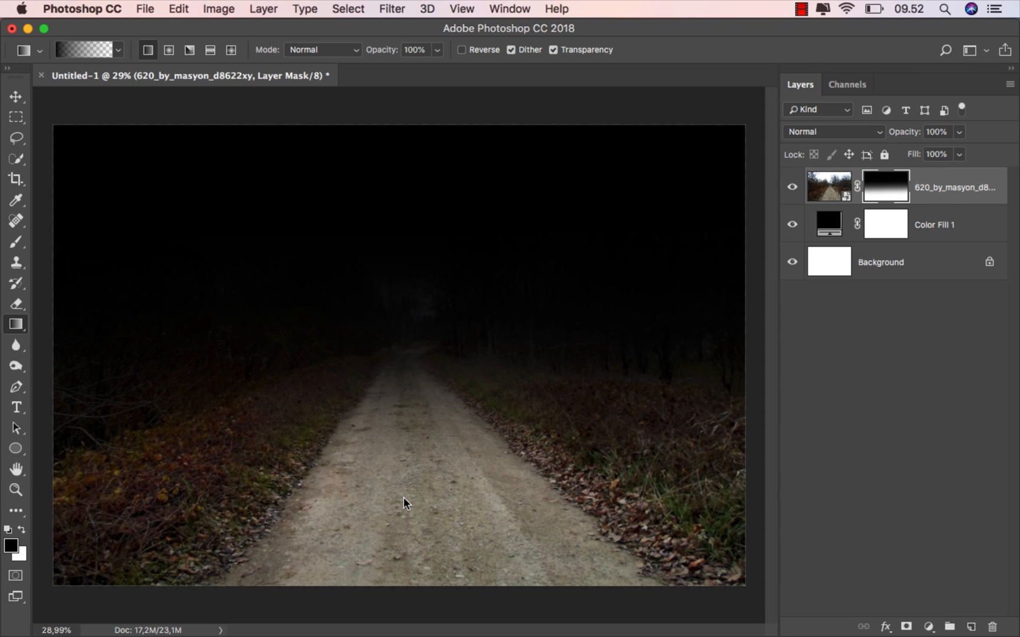
{"action": "left_click_drag", "start_coordinate": [408, 160], "coordinate": [409, 443]}
{"action": "left_click", "coordinate": [24, 104]}
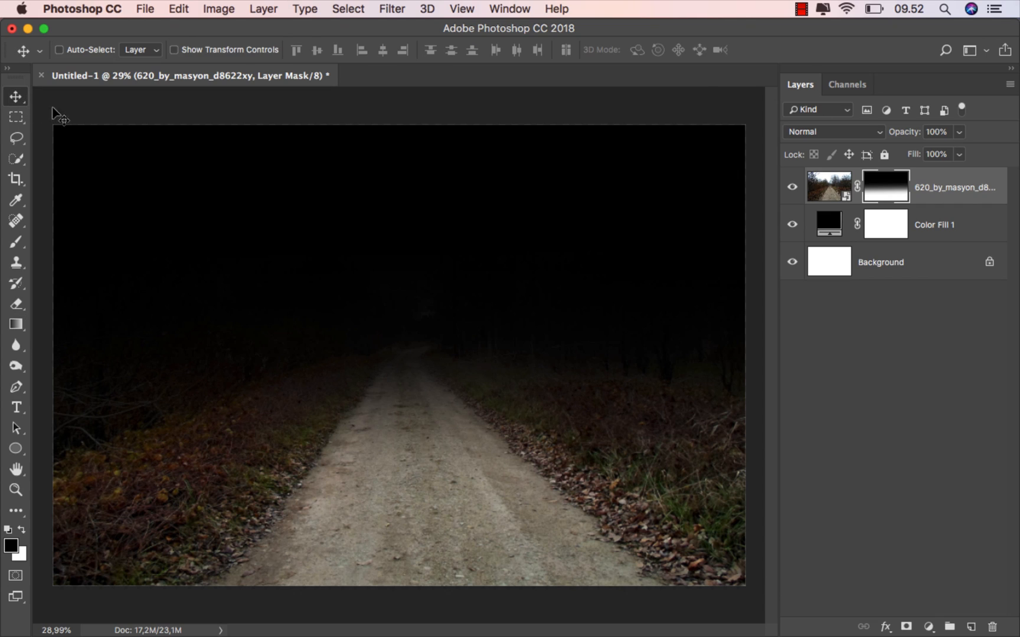
Change the Color Fill 1 layer's color to dark green #0f1e0d and compare the image with the fill hidden and shown
{"action": "left_click", "coordinate": [829, 226]}
{"action": "double_click", "coordinate": [828, 226]}
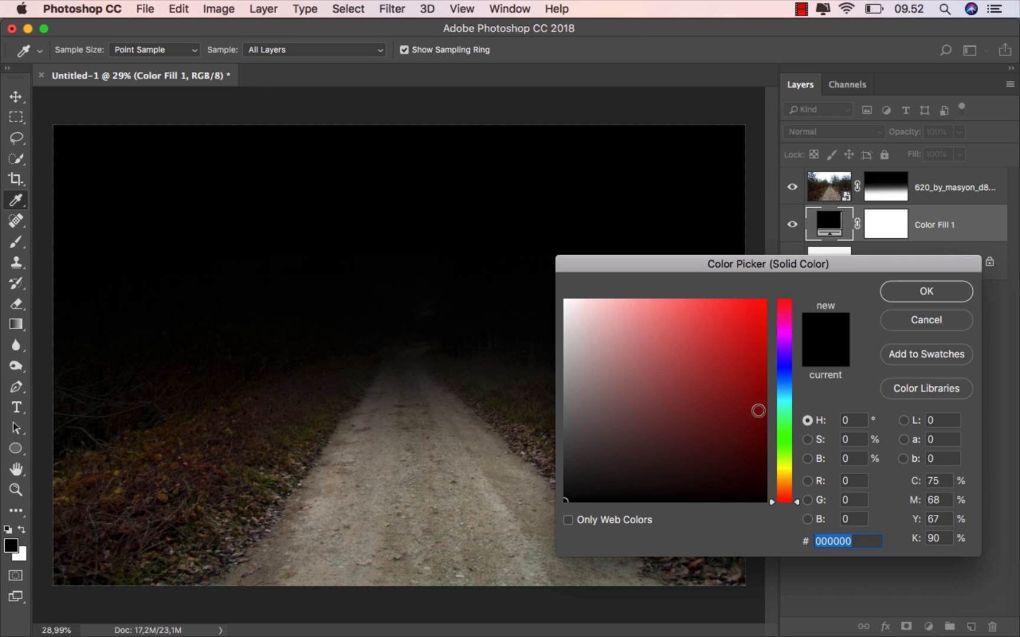
{"action": "left_click_drag", "start_coordinate": [785, 453], "coordinate": [791, 443]}
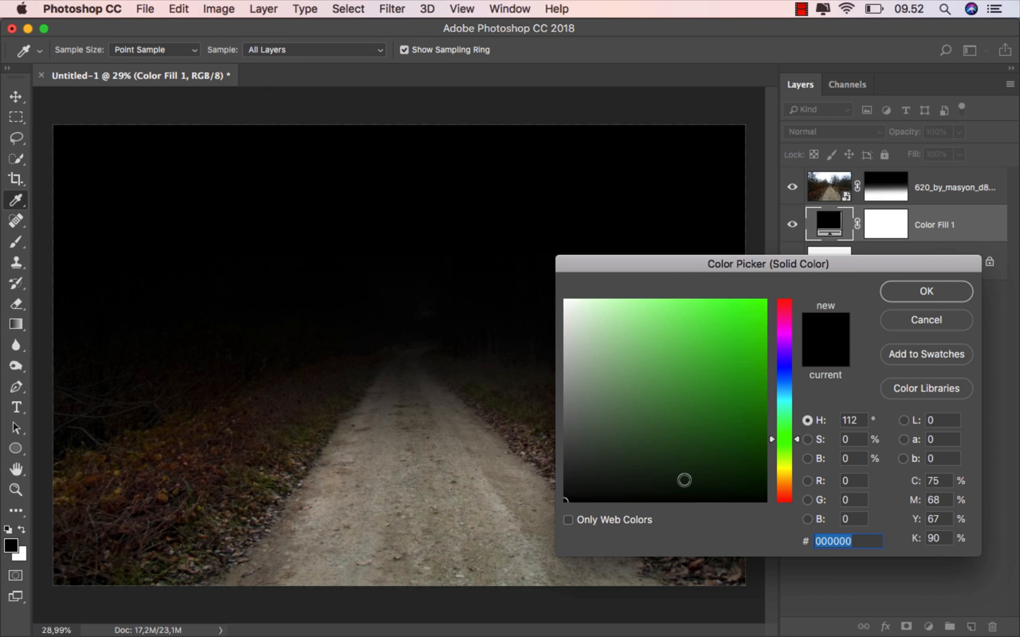
{"action": "left_click", "coordinate": [683, 479]}
{"action": "left_click_drag", "start_coordinate": [683, 479], "coordinate": [678, 477]}
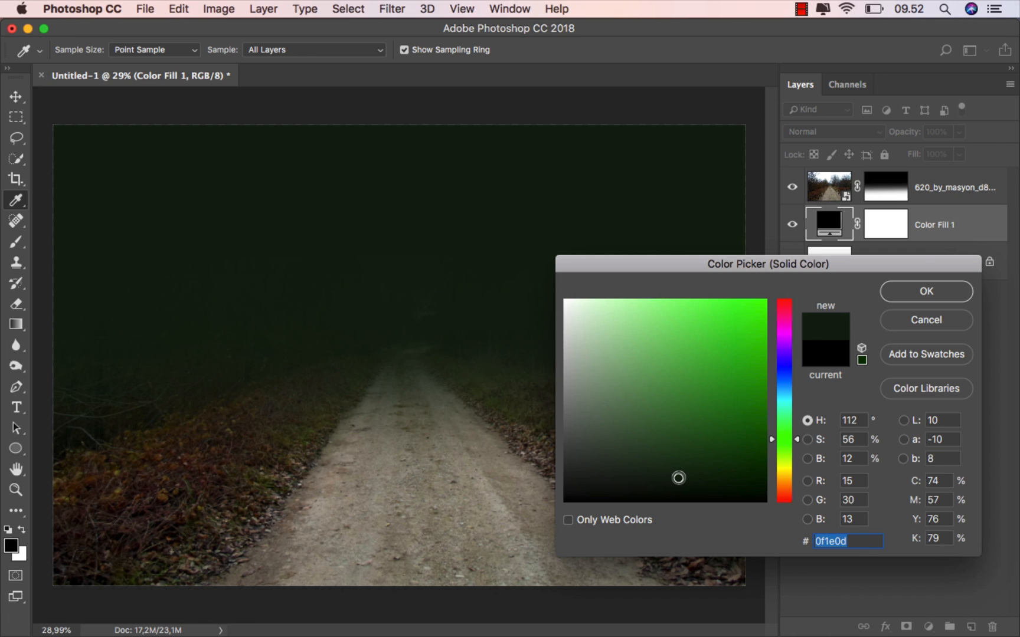
{"action": "left_click", "coordinate": [919, 291]}
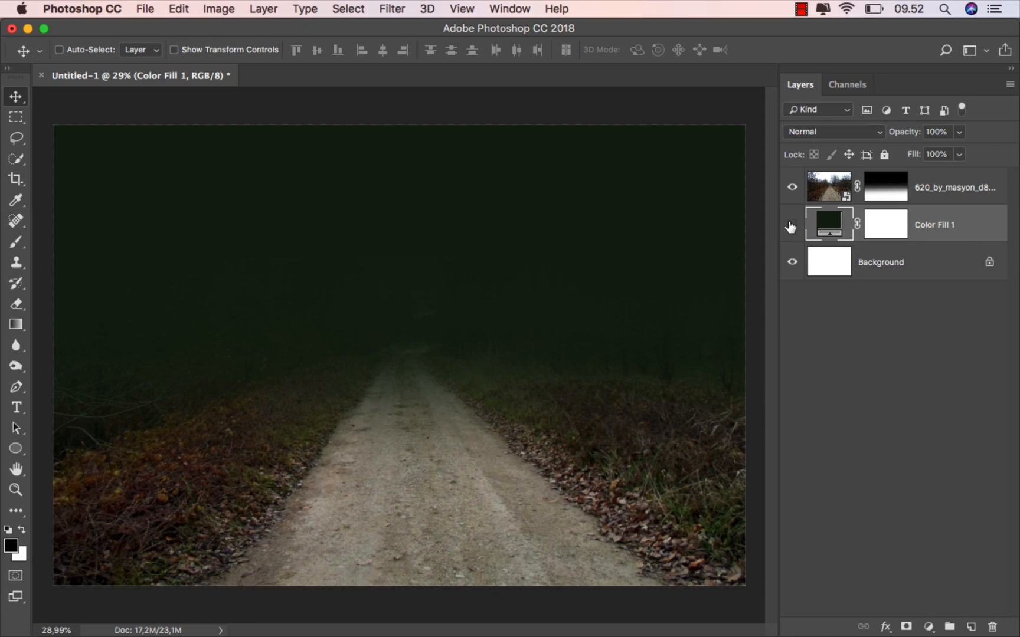
{"action": "left_click", "coordinate": [791, 227]}
{"action": "left_click", "coordinate": [790, 227]}
Add a Brightness/Contrast adjustment clipped to the road photo layer, set Brightness to -150, and compare before and after
{"action": "left_click", "coordinate": [939, 189]}
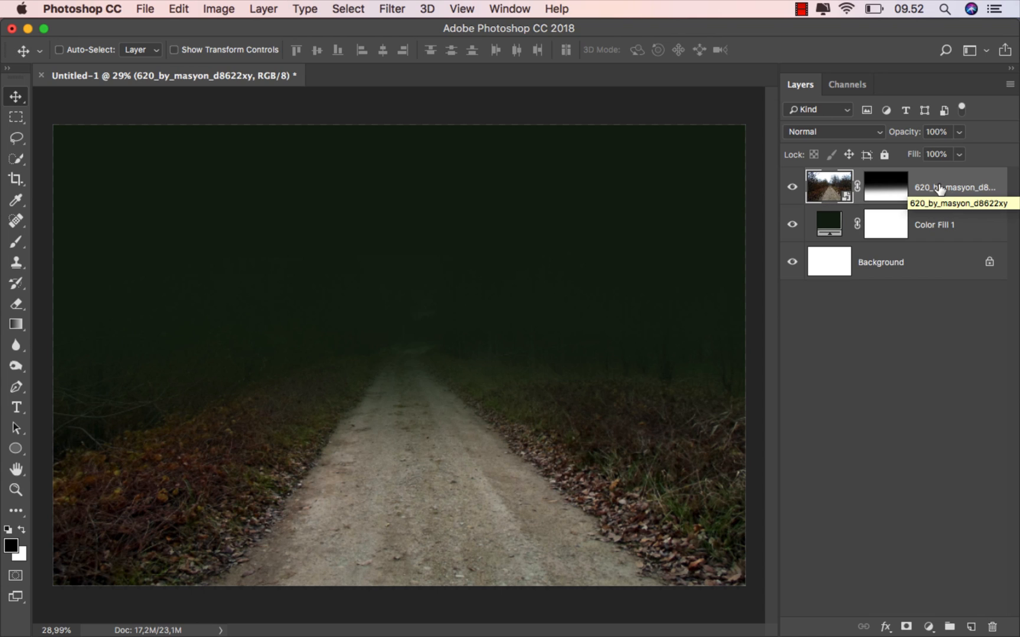
{"action": "left_click", "coordinate": [927, 624]}
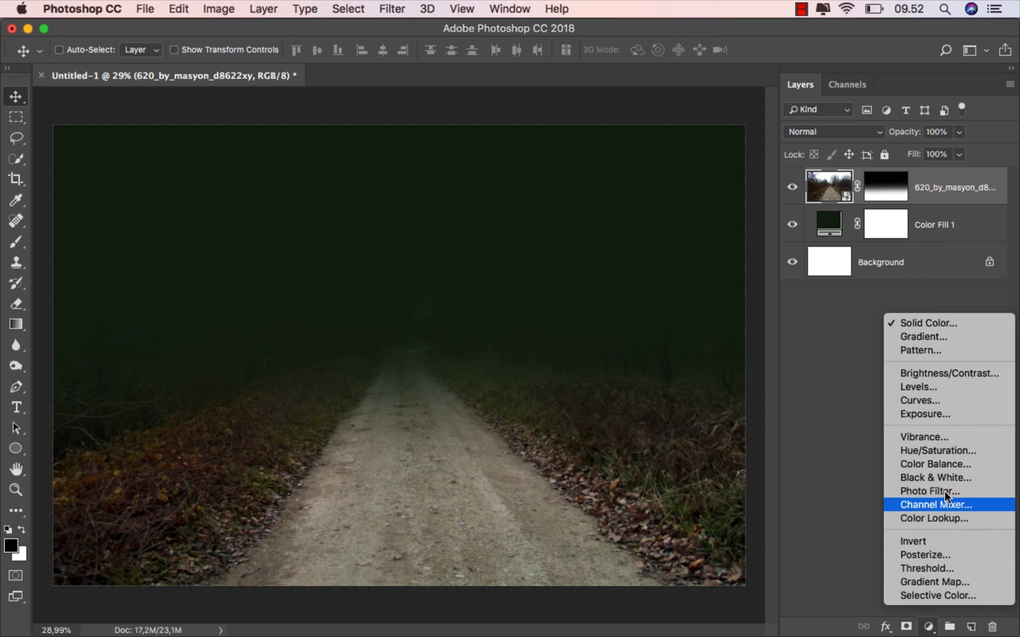
{"action": "left_click", "coordinate": [938, 371]}
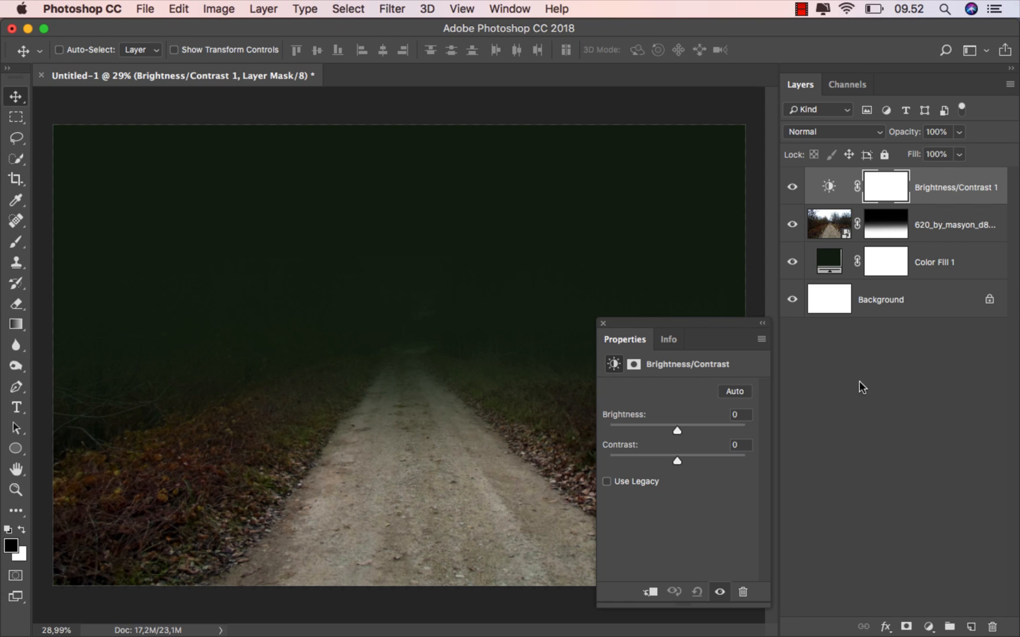
{"action": "left_click_drag", "start_coordinate": [723, 335], "coordinate": [739, 308]}
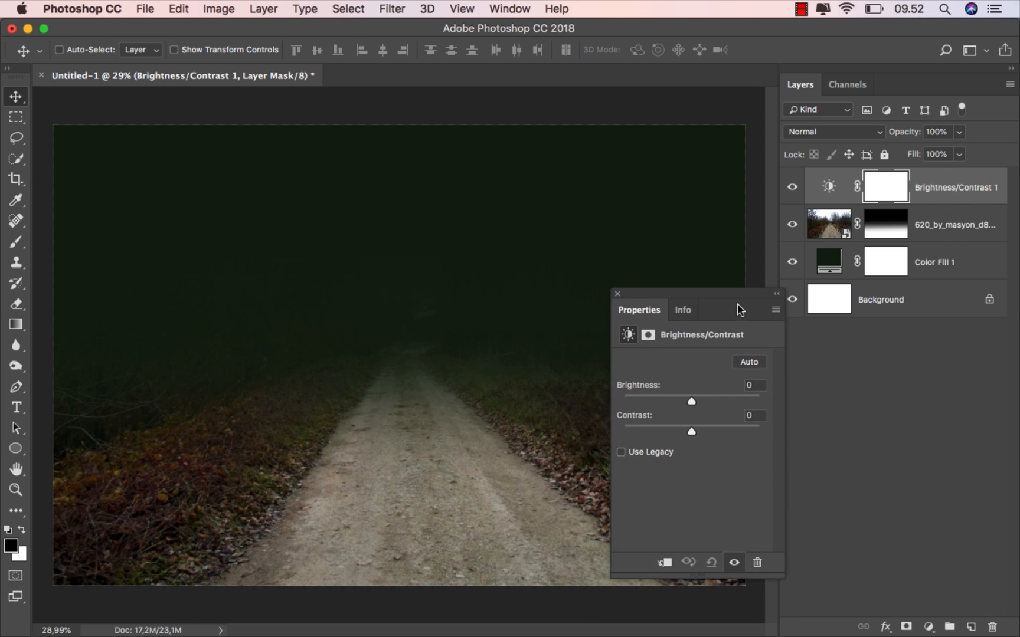
{"action": "left_click", "coordinate": [665, 563]}
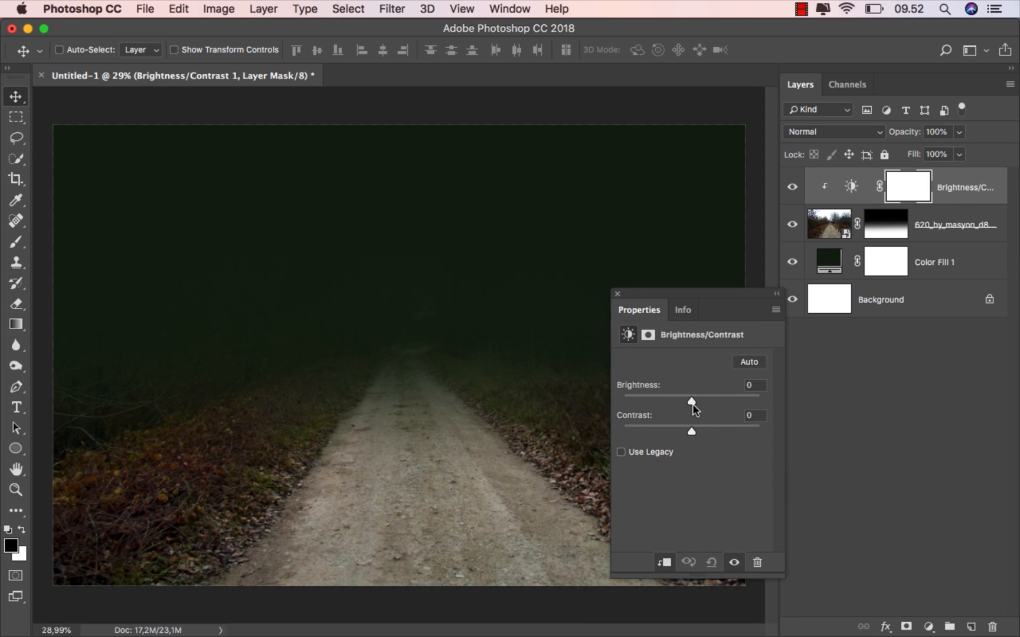
{"action": "left_click_drag", "start_coordinate": [689, 398], "coordinate": [614, 405]}
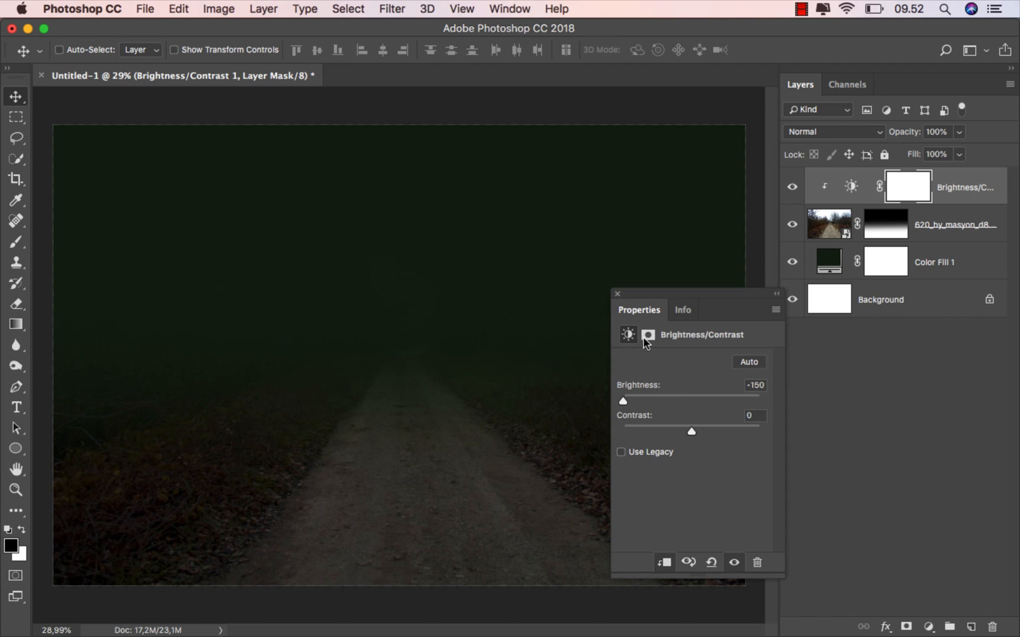
{"action": "left_click", "coordinate": [618, 294]}
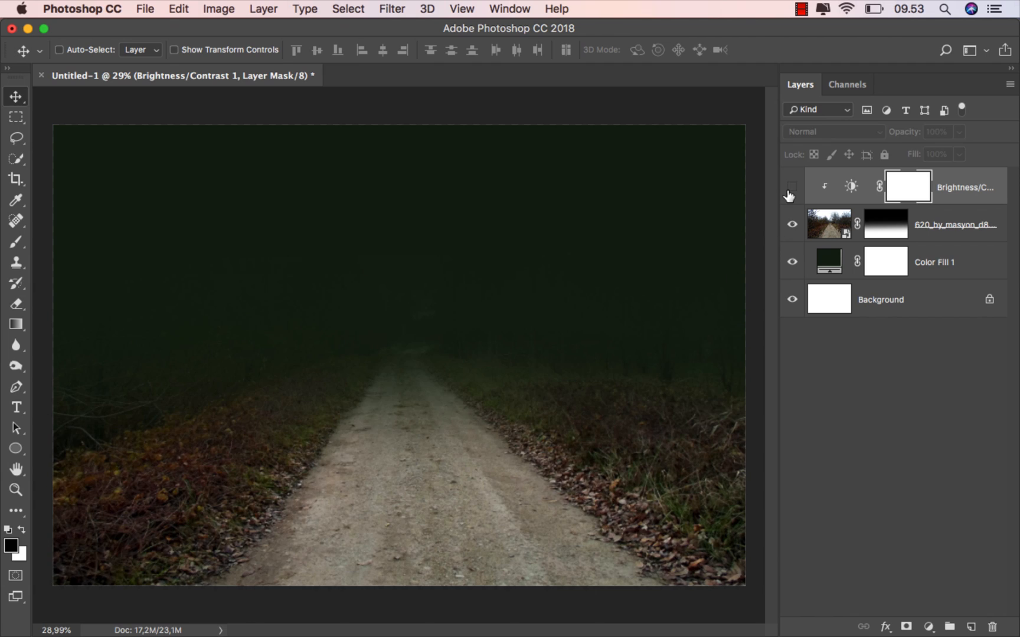
{"action": "left_click", "coordinate": [791, 189]}
{"action": "left_click", "coordinate": [788, 193]}
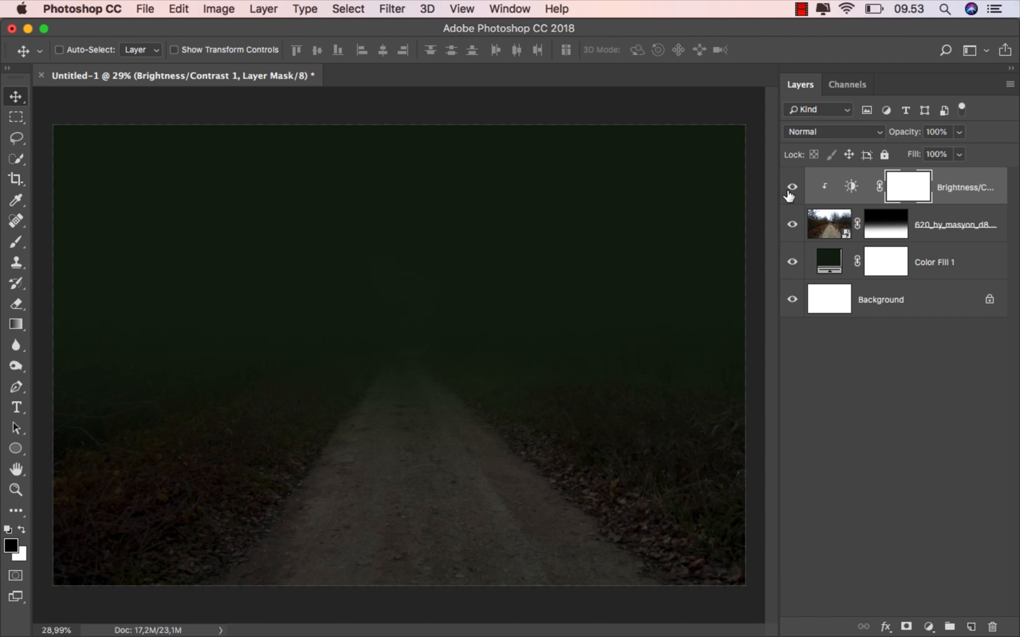
Add a Selective Color adjustment above Brightness/Contrast 1, clipped to the road photo
{"action": "left_click", "coordinate": [953, 193]}
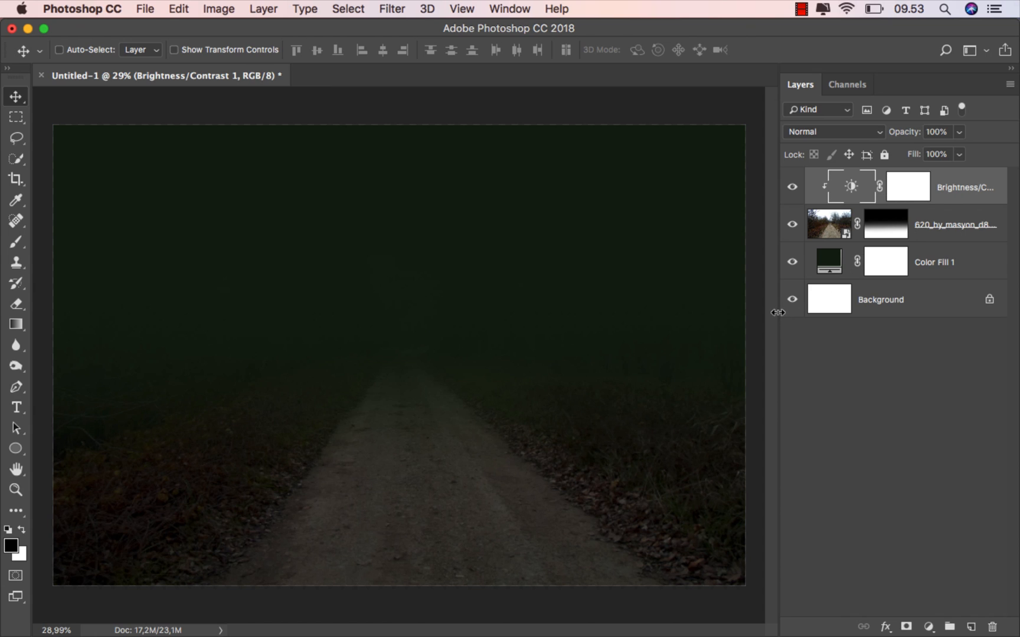
{"action": "left_click_drag", "start_coordinate": [778, 314], "coordinate": [749, 313]}
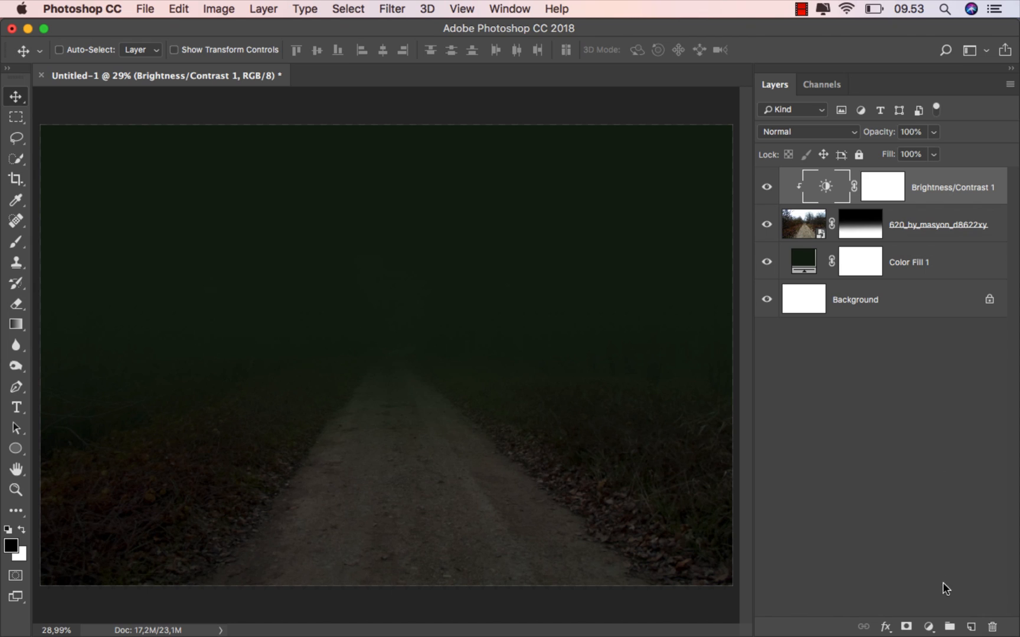
{"action": "left_click", "coordinate": [930, 627]}
{"action": "left_click", "coordinate": [947, 598]}
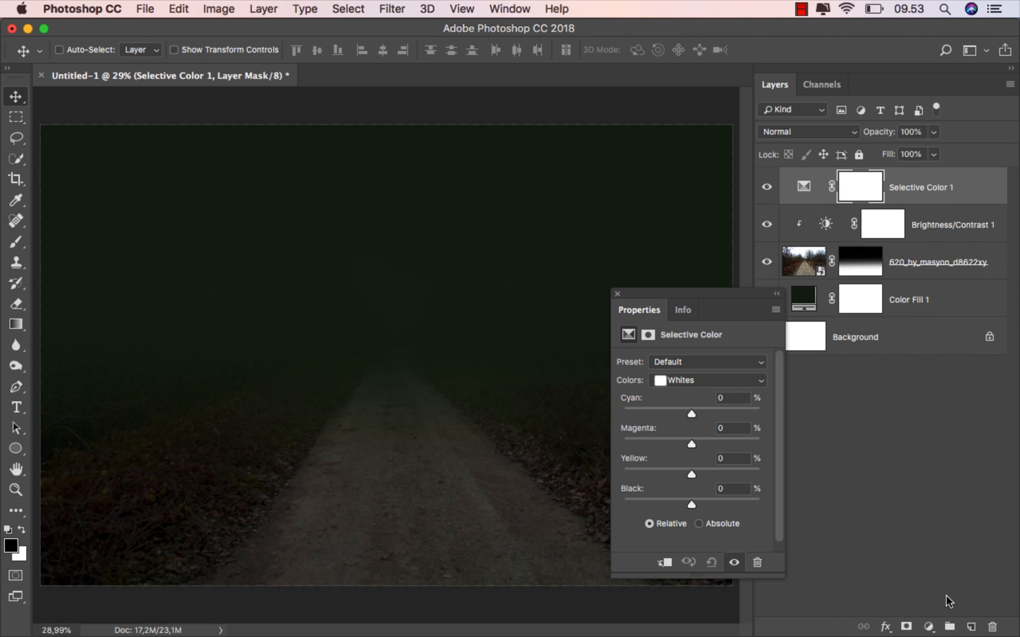
{"action": "left_click", "coordinate": [665, 563]}
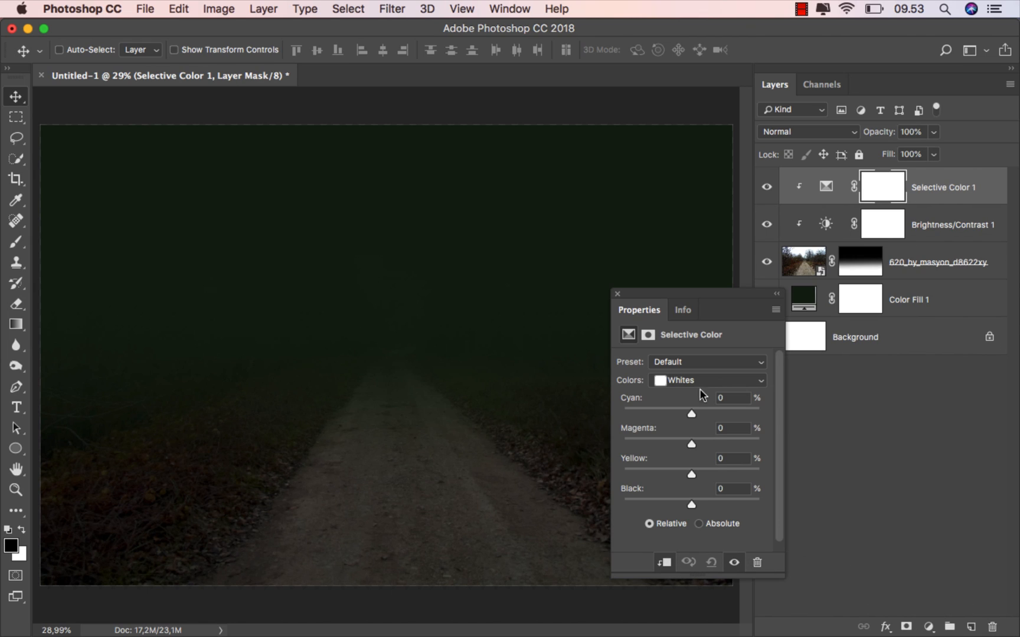
Set Magenta to -80% for the Neutrals in the Selective Color adjustment and compare before and after
{"action": "left_click", "coordinate": [699, 380]}
{"action": "left_click", "coordinate": [698, 391]}
{"action": "left_click_drag", "start_coordinate": [692, 446], "coordinate": [636, 438]}
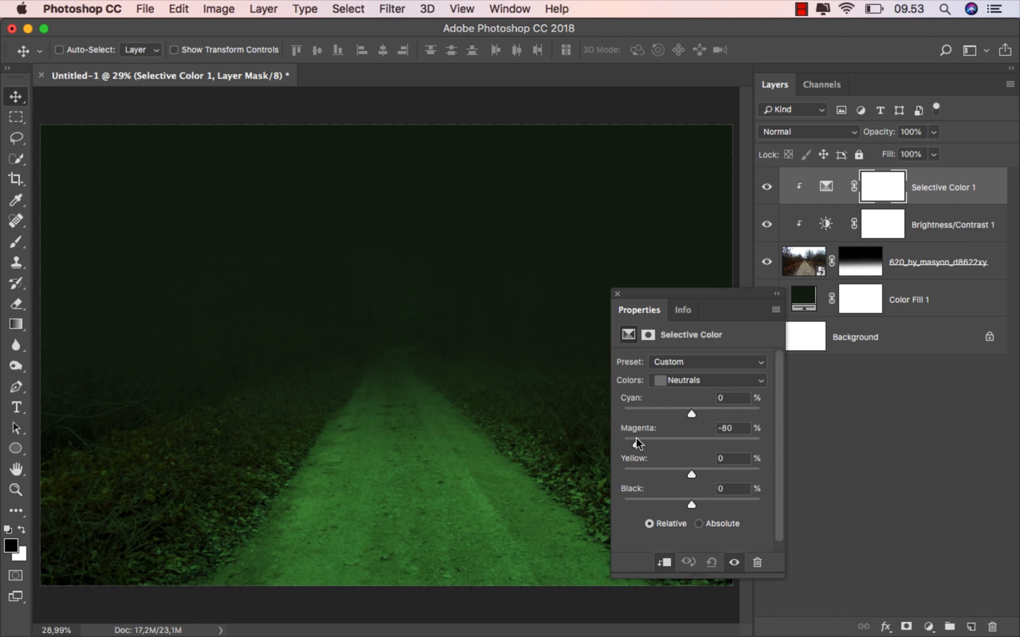
{"action": "left_click", "coordinate": [617, 294]}
{"action": "left_click", "coordinate": [769, 189]}
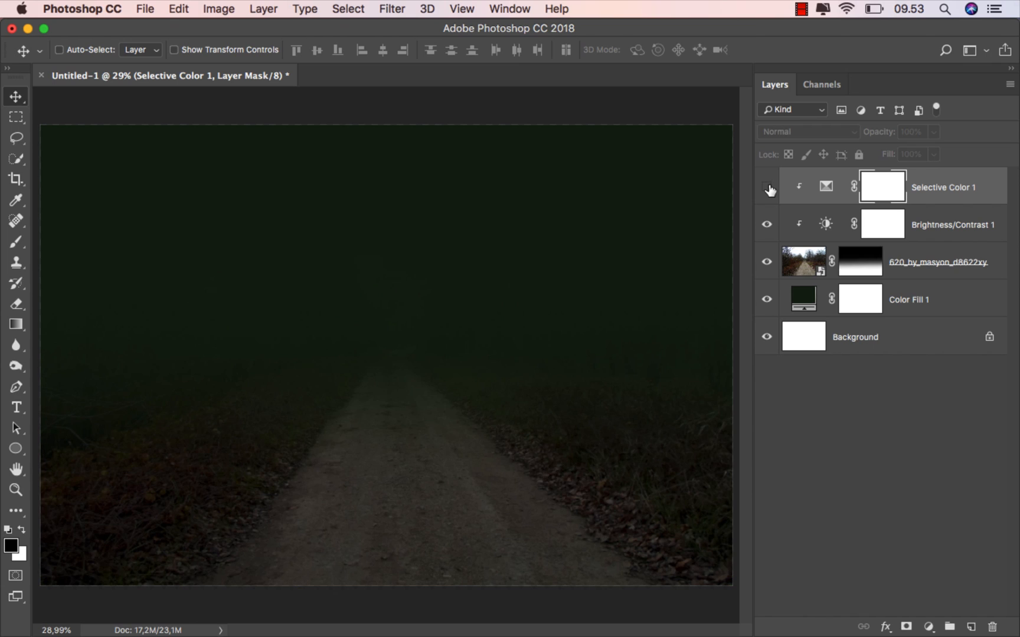
{"action": "left_click", "coordinate": [769, 189]}
Create a new layer above Selective Color 1 as a clipping mask, name it "black", and set its blend mode to Soft Light
{"action": "left_click", "coordinate": [921, 196]}
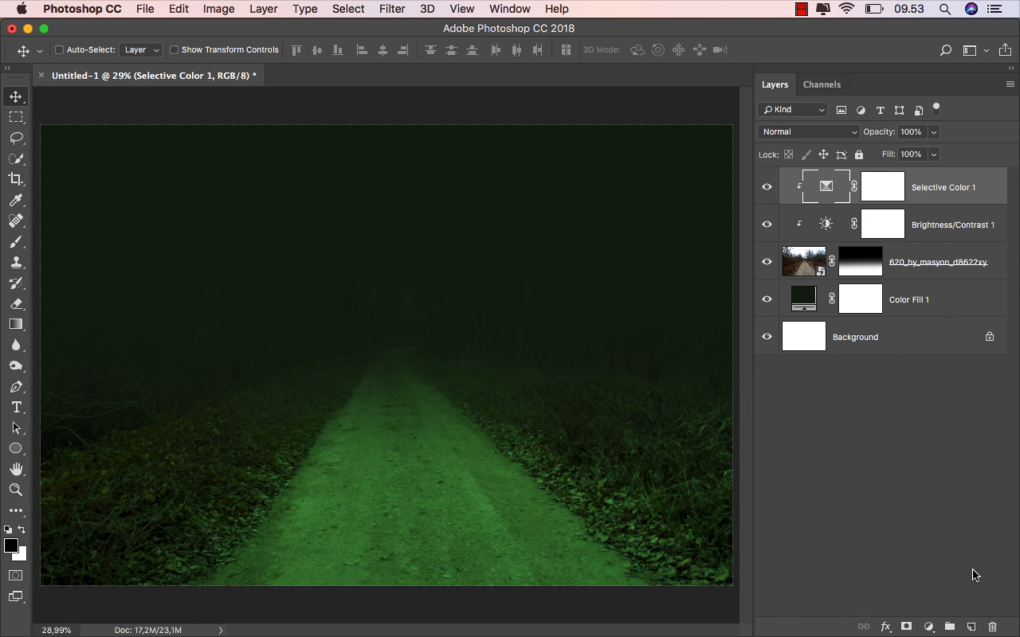
{"action": "left_click", "coordinate": [971, 626]}
{"action": "right_click", "coordinate": [878, 198]}
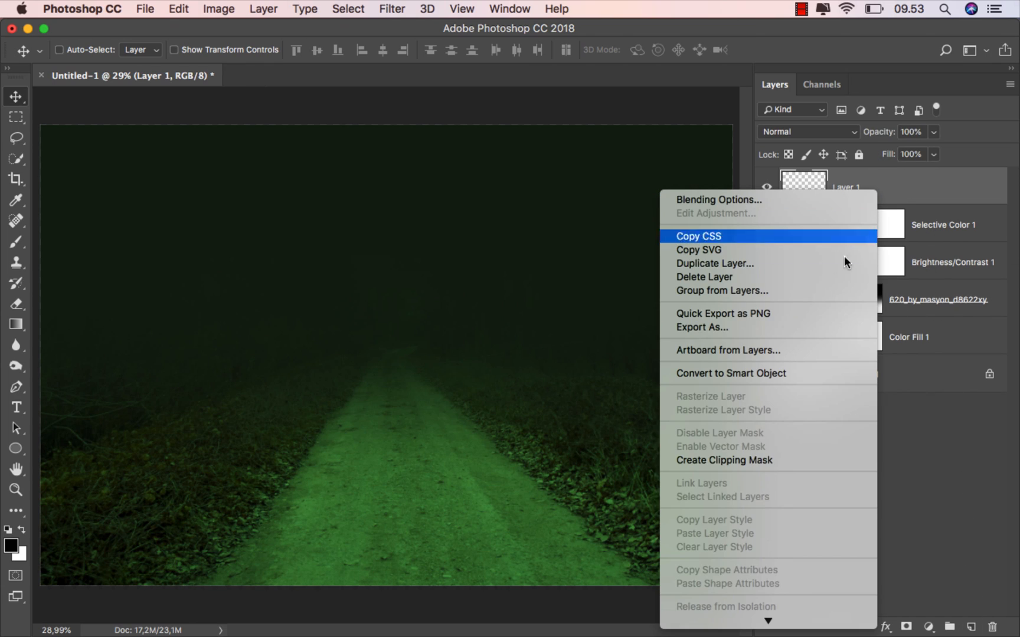
{"action": "left_click", "coordinate": [781, 459]}
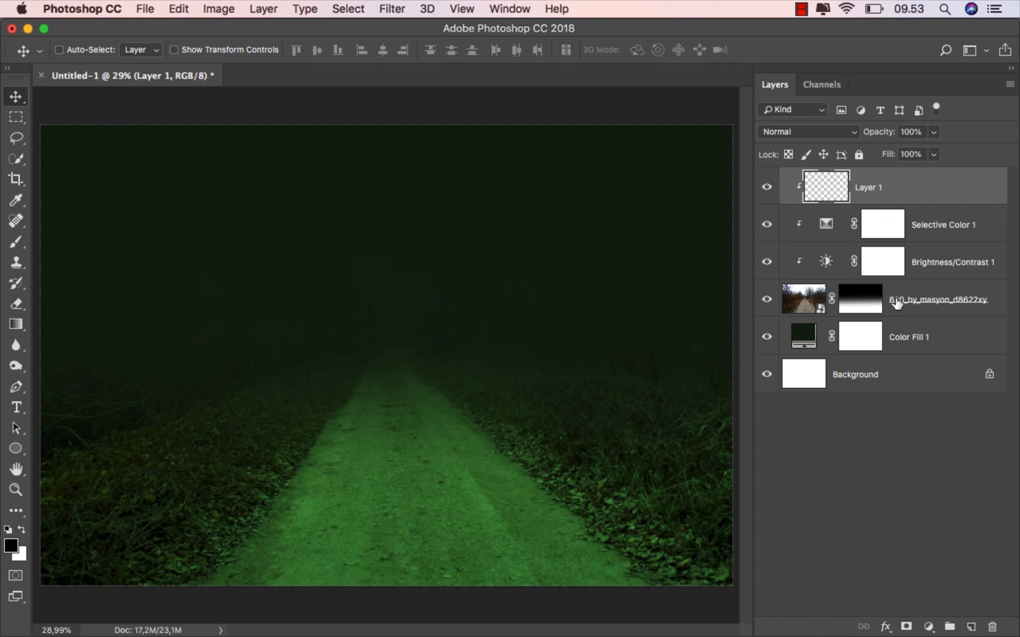
{"action": "double_click", "coordinate": [872, 188]}
{"action": "type", "text": "black"}
{"action": "key", "text": "Return"}
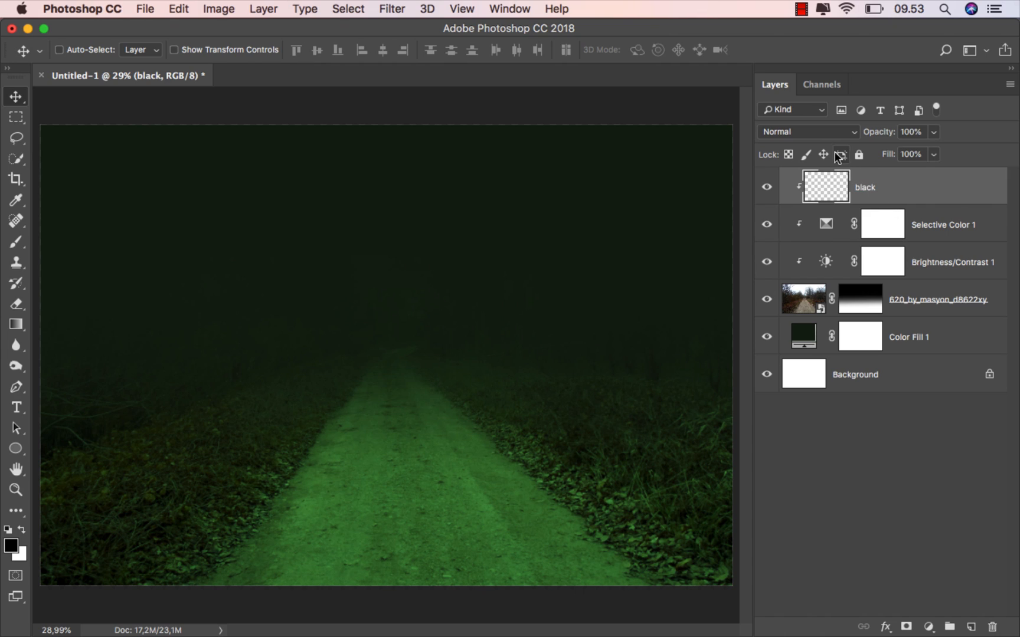
{"action": "left_click", "coordinate": [812, 133]}
{"action": "left_click", "coordinate": [826, 312]}
Darken all four edges of the scene on the "black" layer with black-to-transparent linear gradients at 50% opacity
{"action": "left_click", "coordinate": [16, 324]}
{"action": "left_click", "coordinate": [58, 321]}
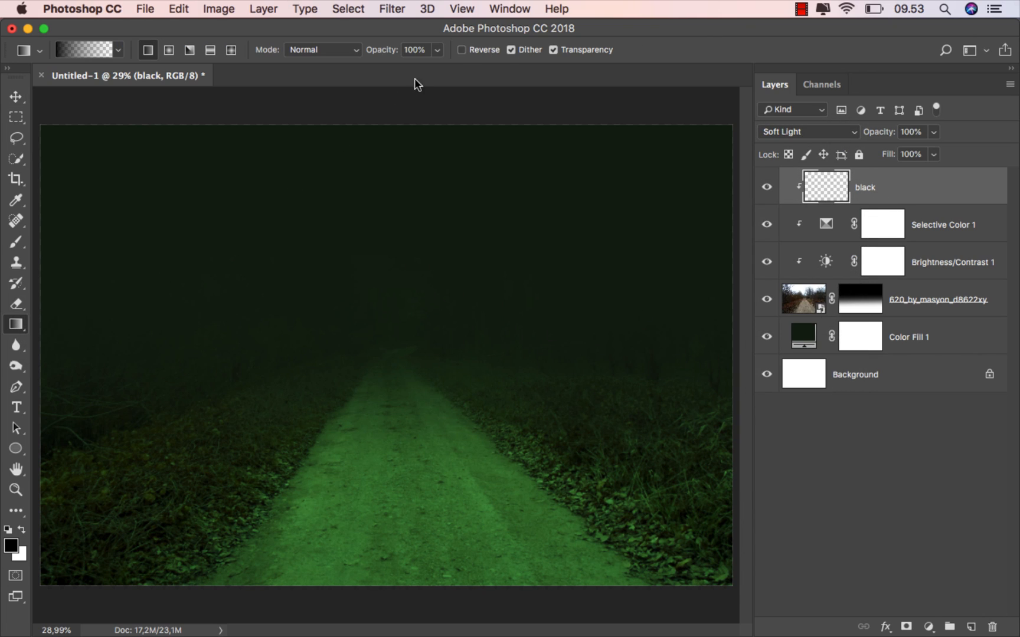
{"action": "left_click", "coordinate": [437, 50]}
{"action": "left_click_drag", "start_coordinate": [435, 68], "coordinate": [404, 31]}
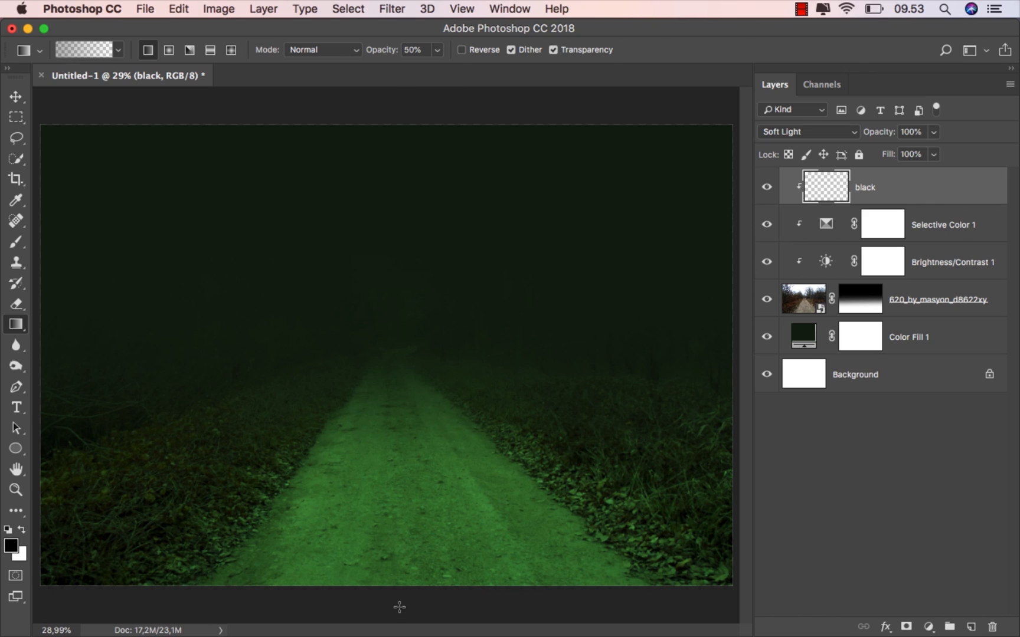
{"action": "left_click_drag", "start_coordinate": [400, 607], "coordinate": [399, 500]}
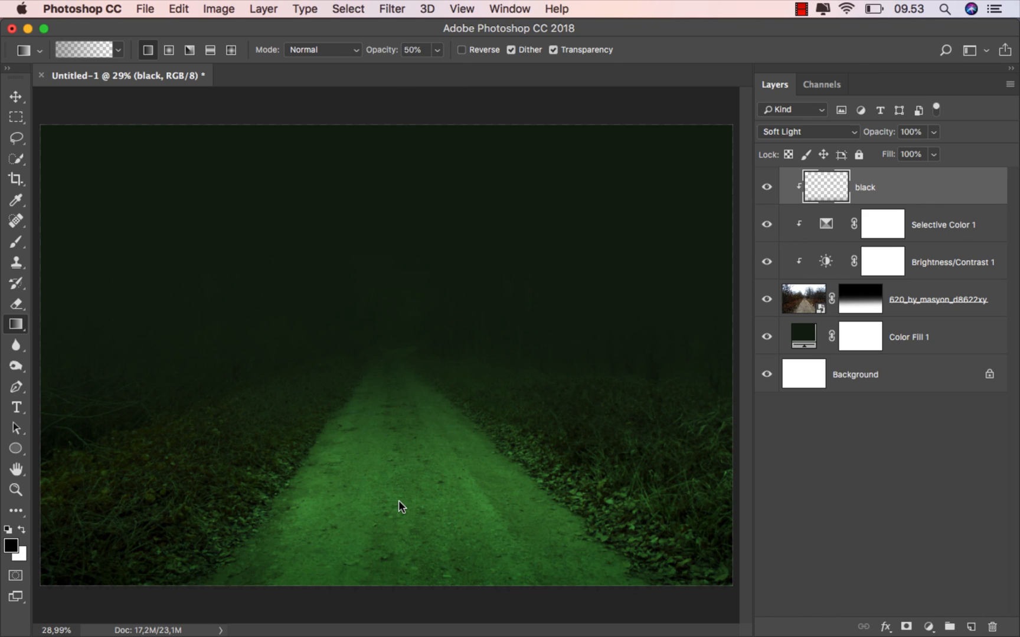
{"action": "left_click_drag", "start_coordinate": [398, 273], "coordinate": [399, 468]}
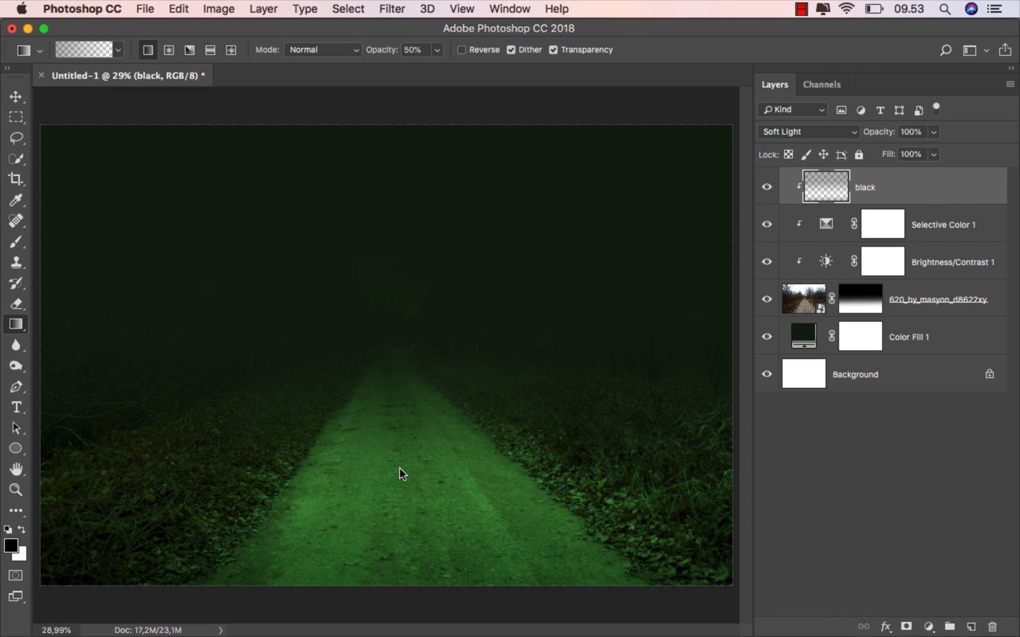
{"action": "scroll", "coordinate": [399, 474], "scroll_direction": "down", "scroll_amount": 2}
{"action": "left_click_drag", "start_coordinate": [673, 432], "coordinate": [445, 435]}
{"action": "left_click_drag", "start_coordinate": [93, 438], "coordinate": [307, 437]}
{"action": "scroll", "coordinate": [407, 512], "scroll_direction": "up", "scroll_amount": 1}
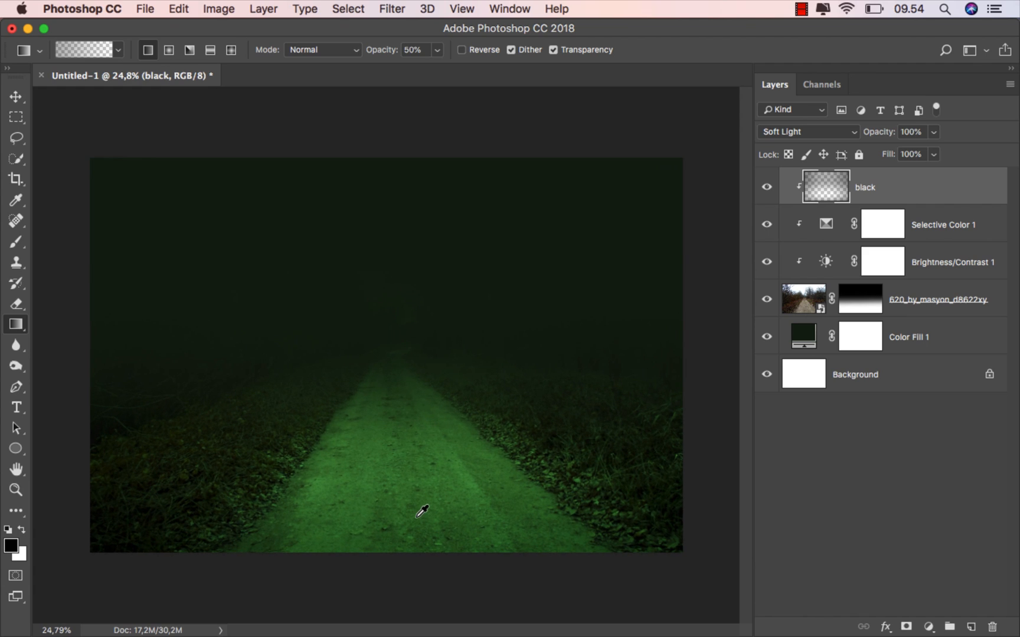
{"action": "scroll", "coordinate": [426, 511], "scroll_direction": "up", "scroll_amount": 2}
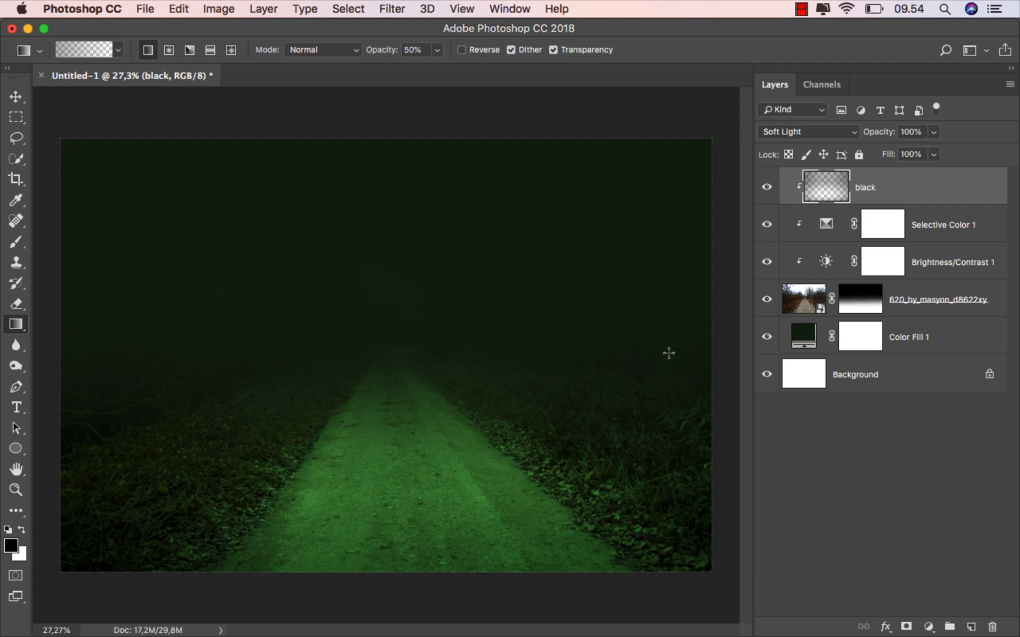
{"action": "key", "text": "v"}
Create a new layer named "fog" directly above the Color Fill 1 layer
{"action": "left_click", "coordinate": [907, 338]}
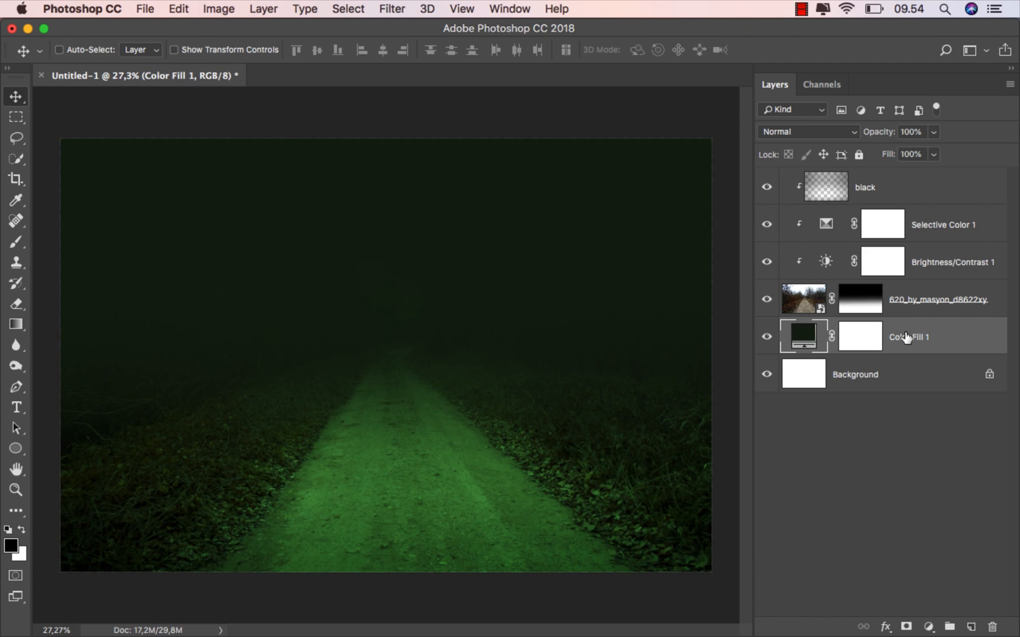
{"action": "left_click", "coordinate": [969, 625]}
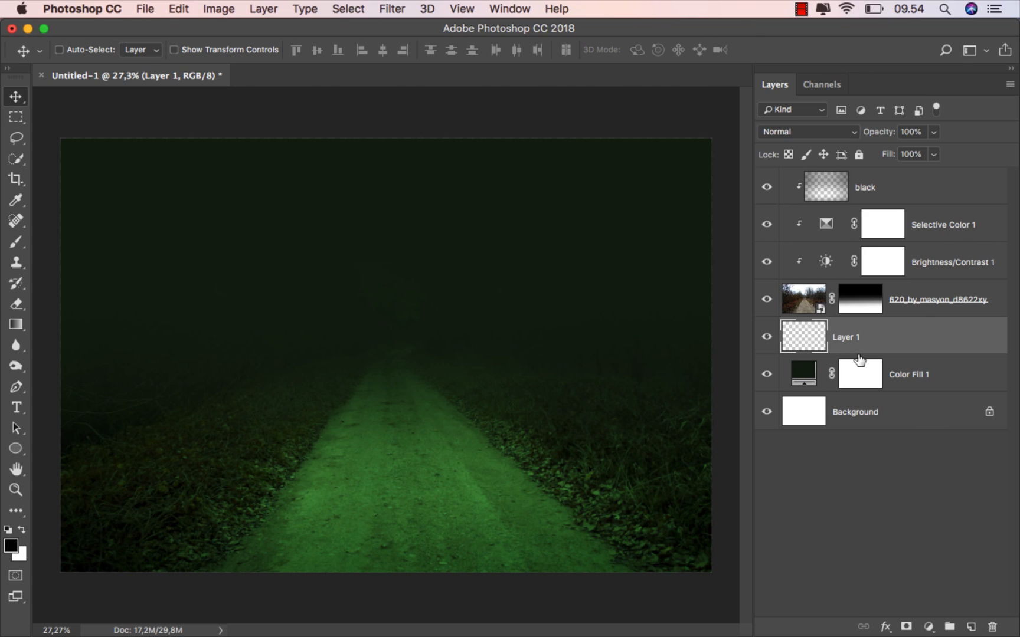
{"action": "double_click", "coordinate": [845, 337]}
{"action": "type", "text": "fog"}
{"action": "key", "text": "Return"}
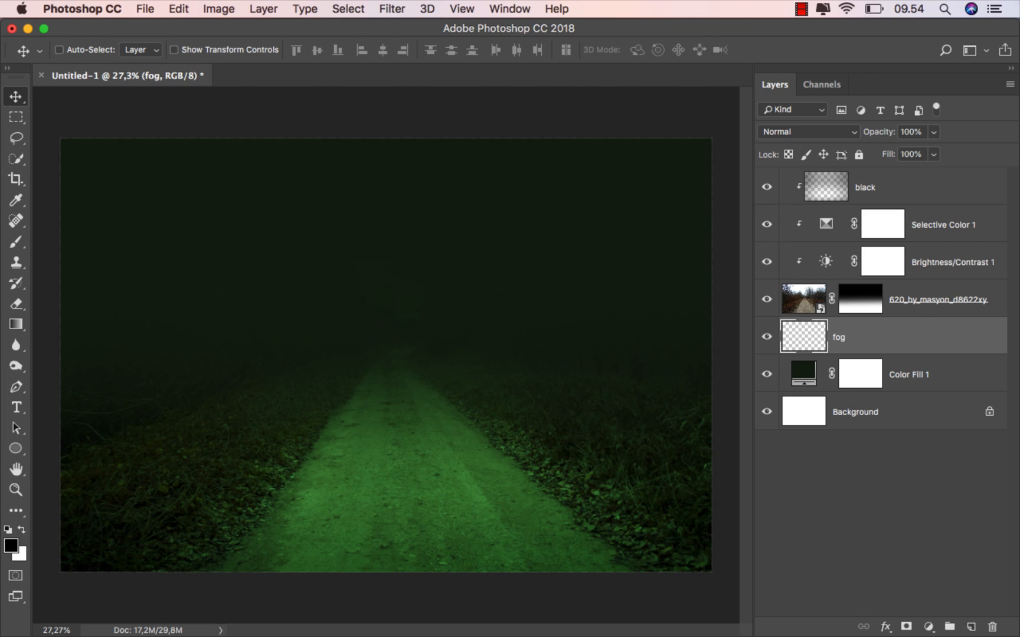
Add a linear gradient from green #336928 to transparent on the "fog" layer, running from the scene's bottom edge to its top
{"action": "left_click", "coordinate": [16, 324]}
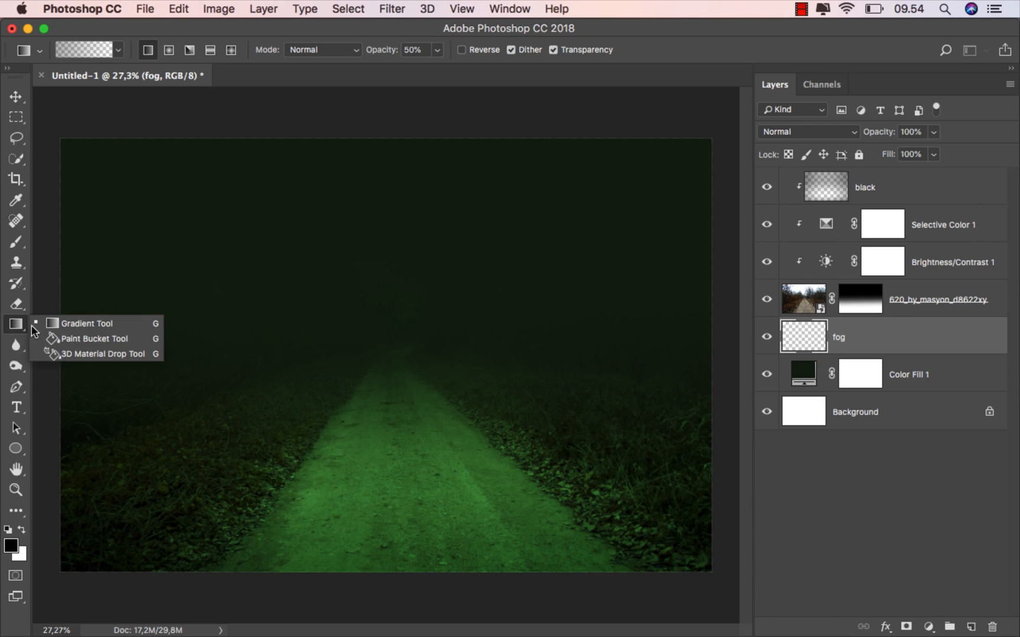
{"action": "left_click", "coordinate": [59, 324]}
{"action": "left_click", "coordinate": [11, 546]}
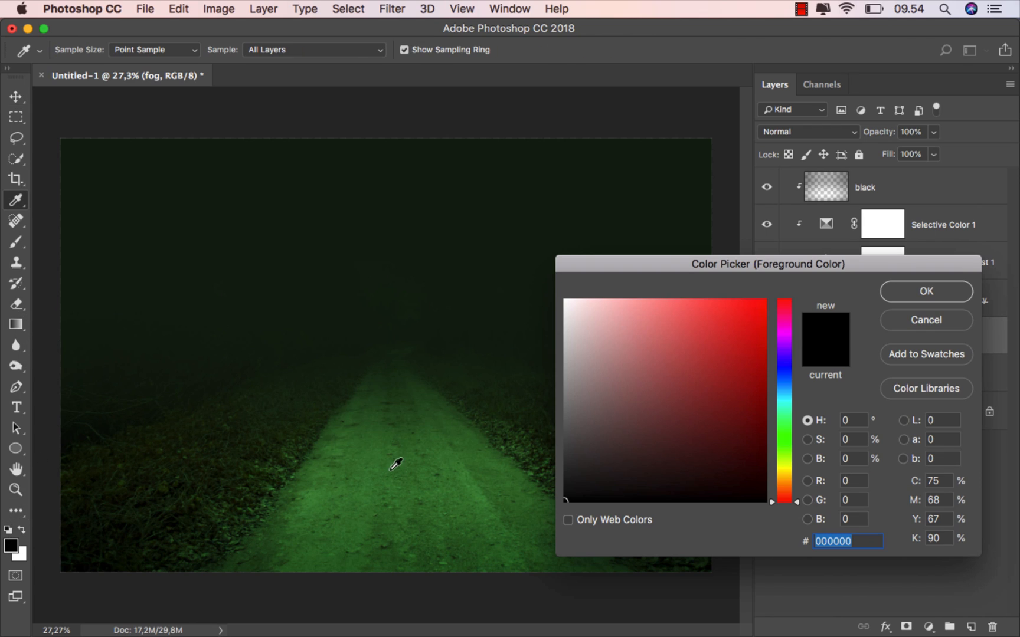
{"action": "left_click", "coordinate": [401, 457]}
{"action": "left_click_drag", "start_coordinate": [401, 450], "coordinate": [439, 431]}
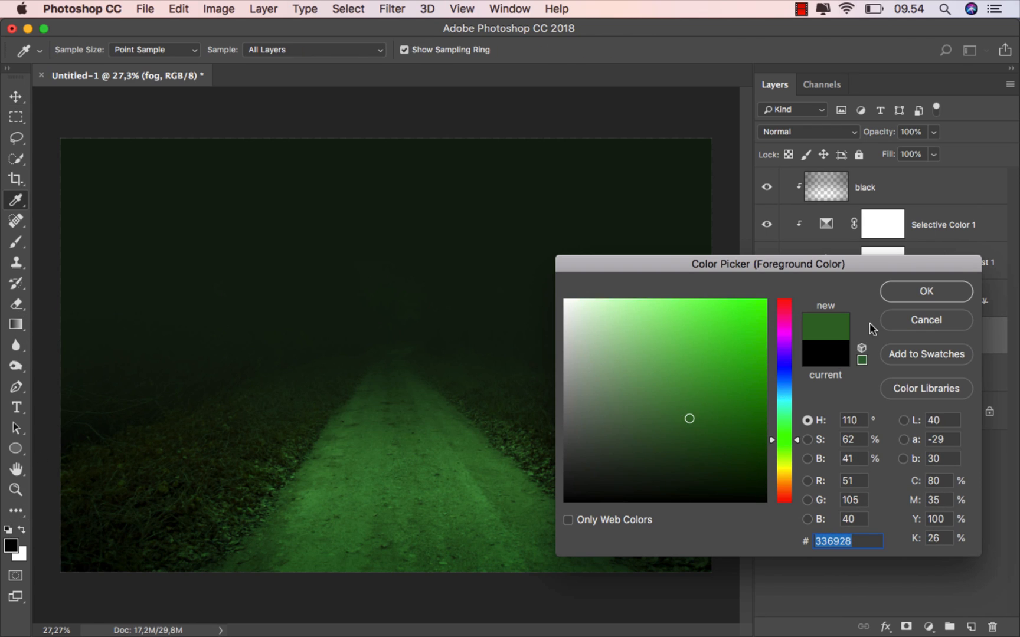
{"action": "left_click", "coordinate": [910, 296]}
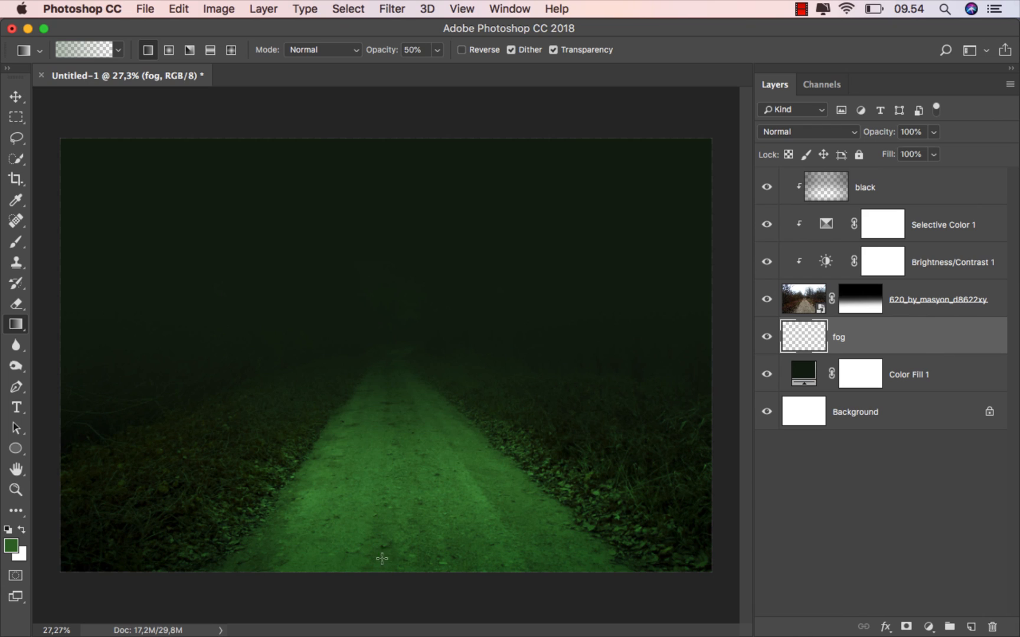
{"action": "left_click_drag", "start_coordinate": [381, 554], "coordinate": [381, 107]}
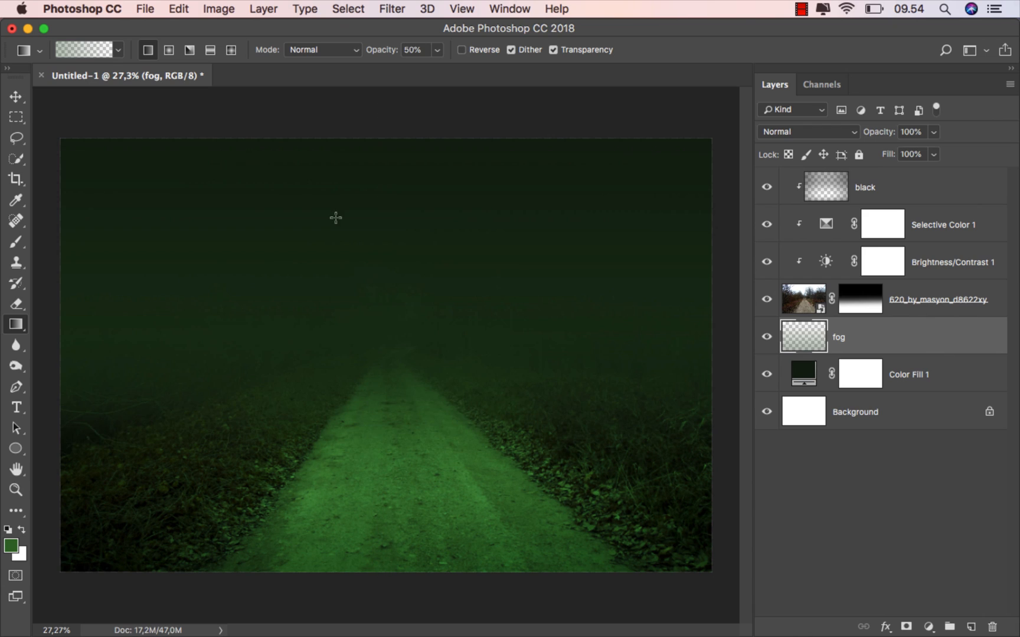
{"action": "left_click", "coordinate": [23, 98]}
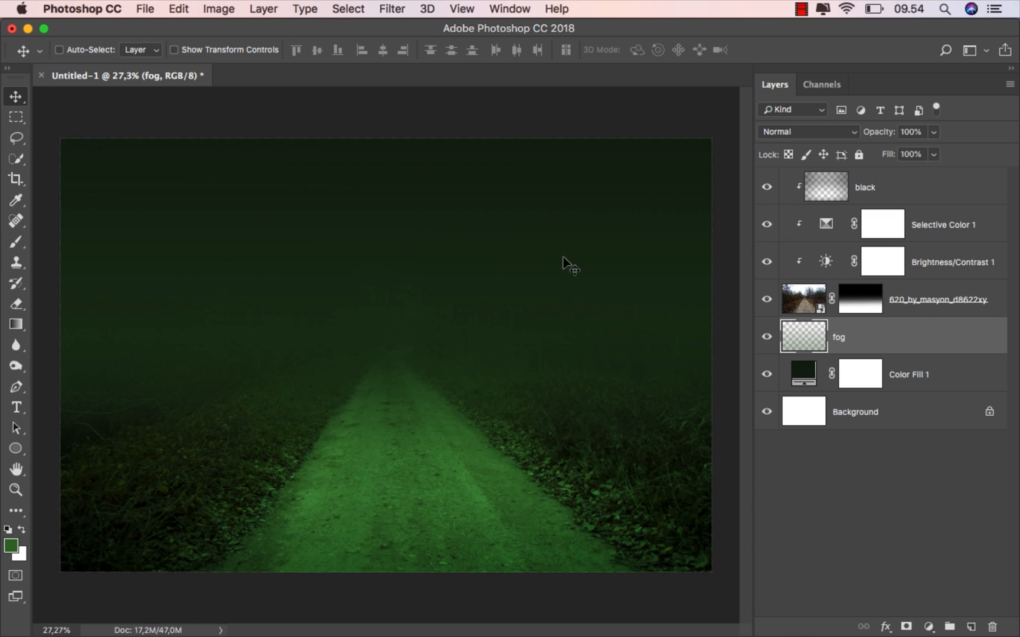
Lower the "fog" layer's opacity to 55% and compare the scene with and without it
{"action": "left_click", "coordinate": [934, 132]}
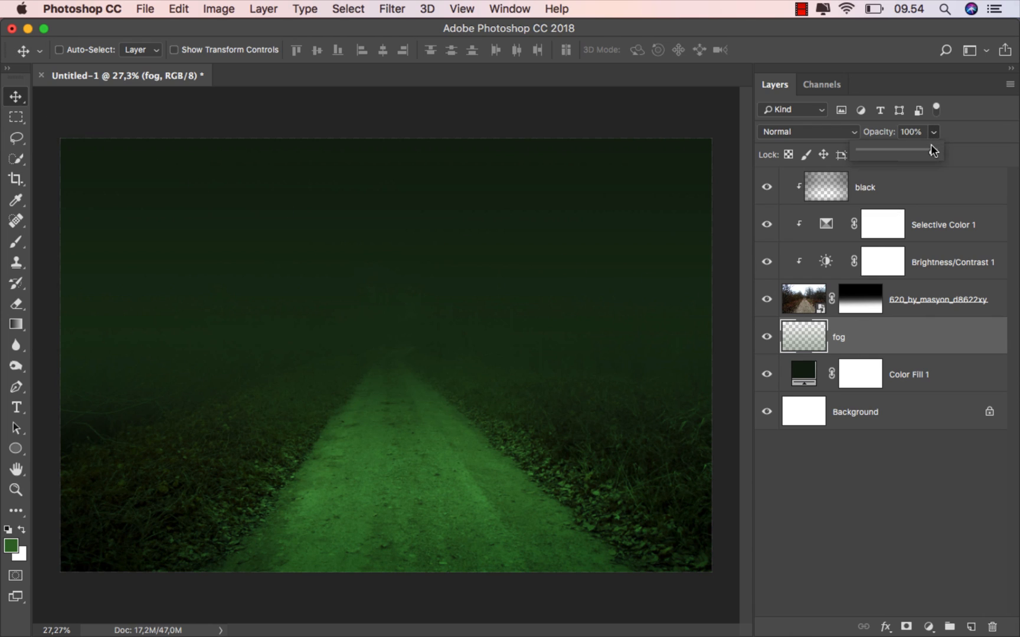
{"action": "left_click", "coordinate": [886, 337]}
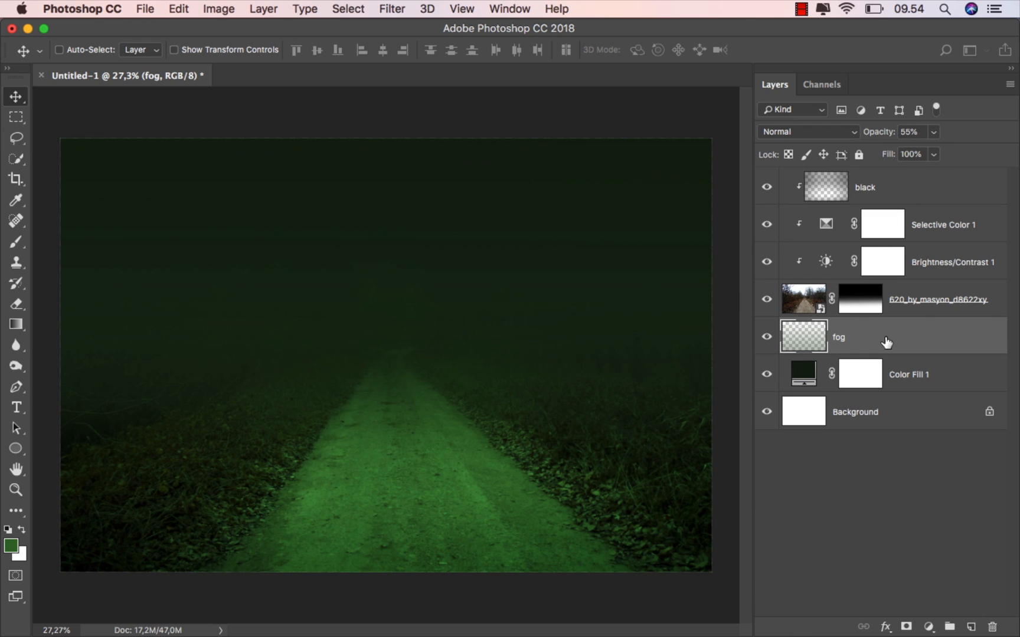
{"action": "left_click", "coordinate": [767, 337]}
{"action": "left_click", "coordinate": [766, 337]}
Create a new layer above "black", name it "white", and set its blend mode to Overlay
{"action": "left_click", "coordinate": [888, 192]}
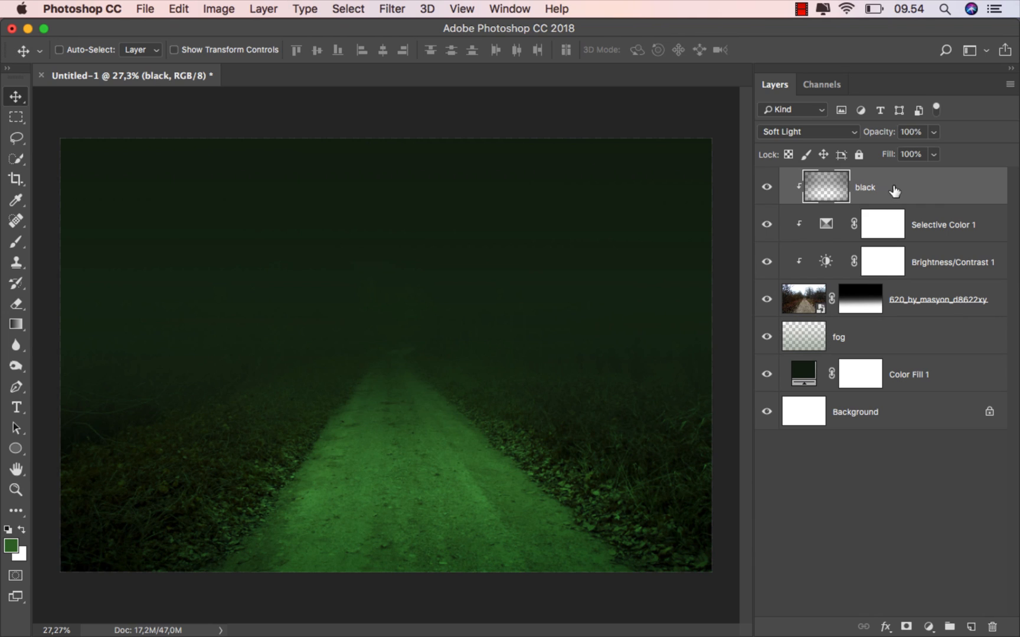
{"action": "left_click", "coordinate": [971, 627]}
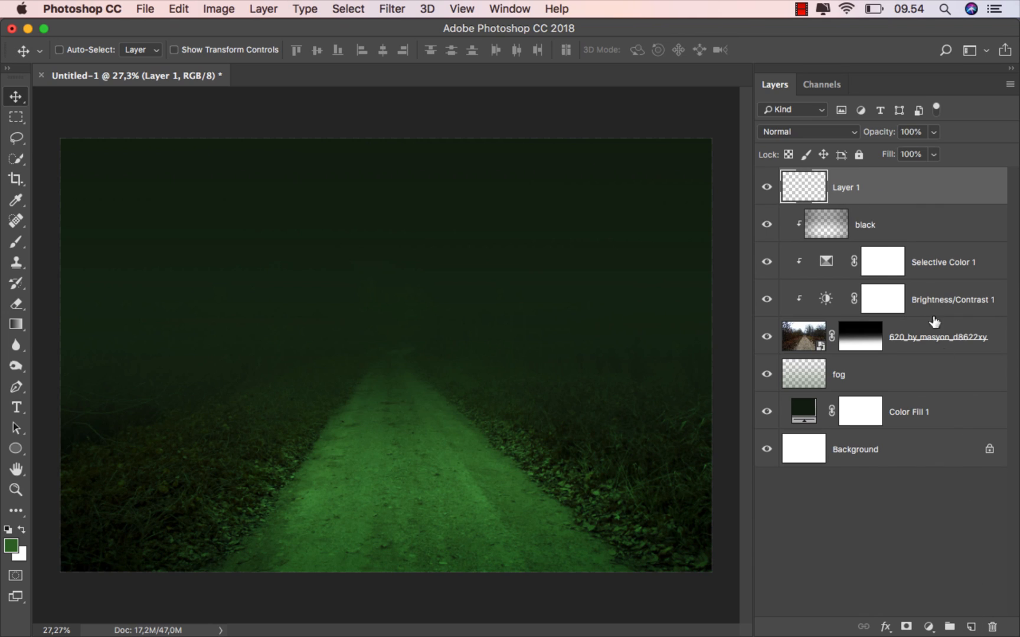
{"action": "double_click", "coordinate": [845, 187]}
{"action": "type", "text": "white"}
{"action": "key", "text": "Return"}
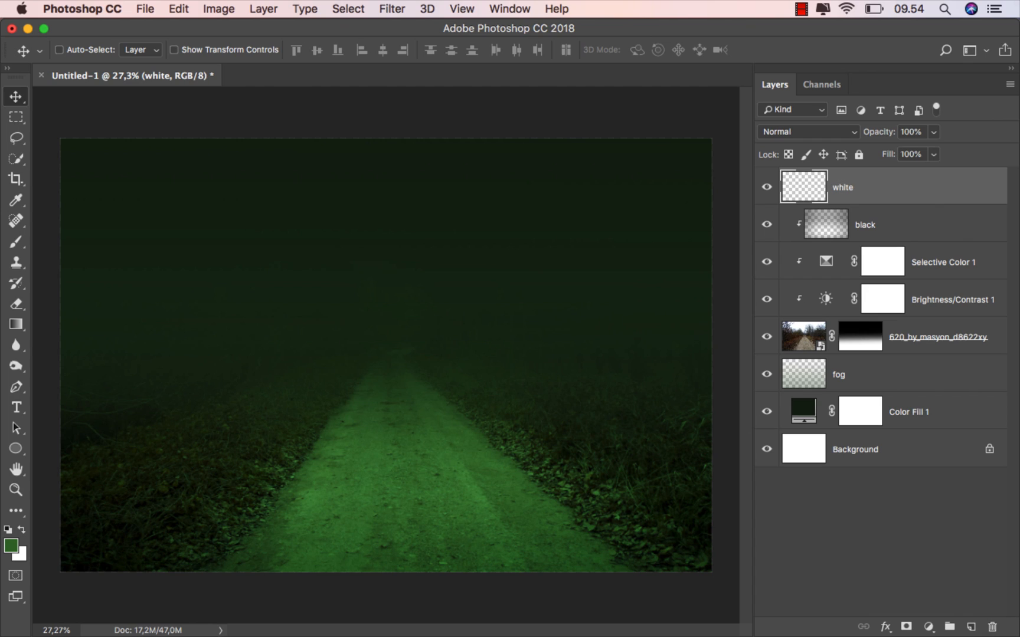
{"action": "left_click", "coordinate": [788, 133]}
{"action": "left_click", "coordinate": [802, 302]}
Paint a single white dab on the middle of the road with a 440 px soft round brush at 100% opacity
{"action": "left_click_drag", "start_coordinate": [16, 241], "coordinate": [42, 241]}
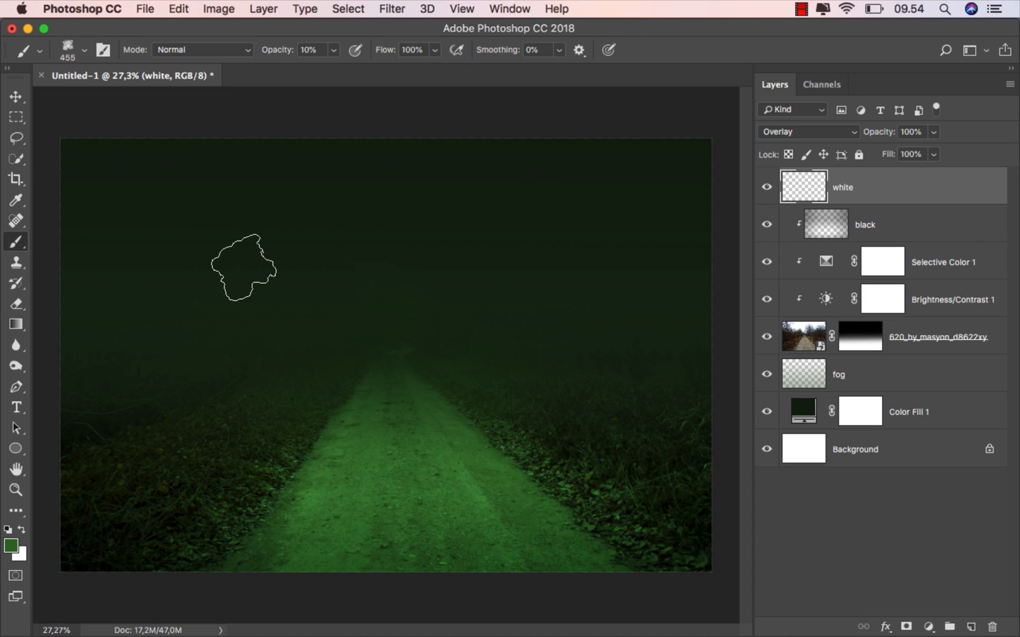
{"action": "right_click", "coordinate": [244, 268]}
{"action": "scroll", "coordinate": [515, 393], "scroll_direction": "up", "scroll_amount": 3}
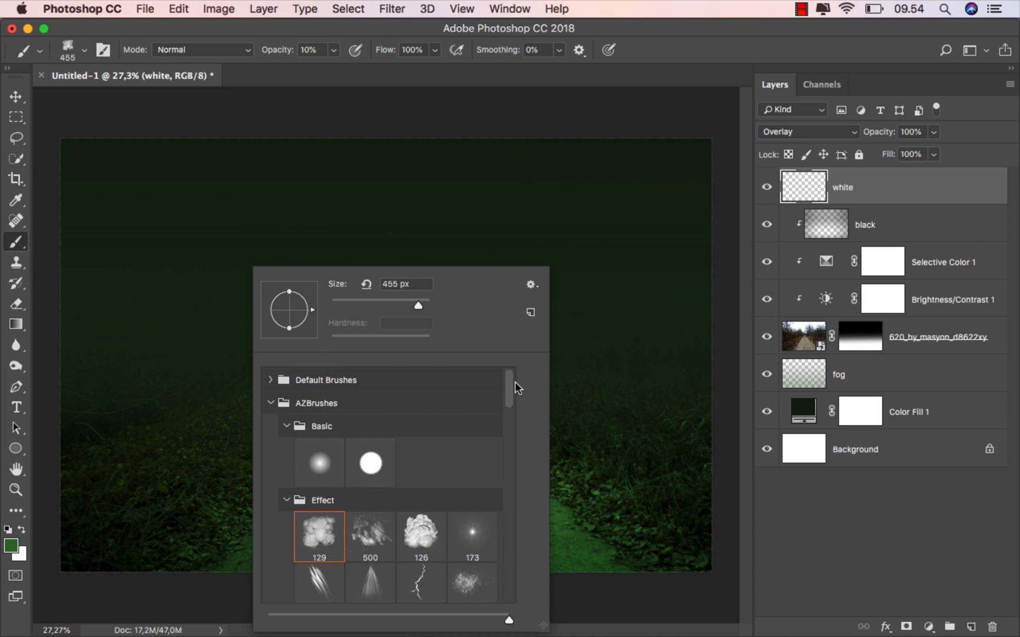
{"action": "left_click", "coordinate": [319, 458]}
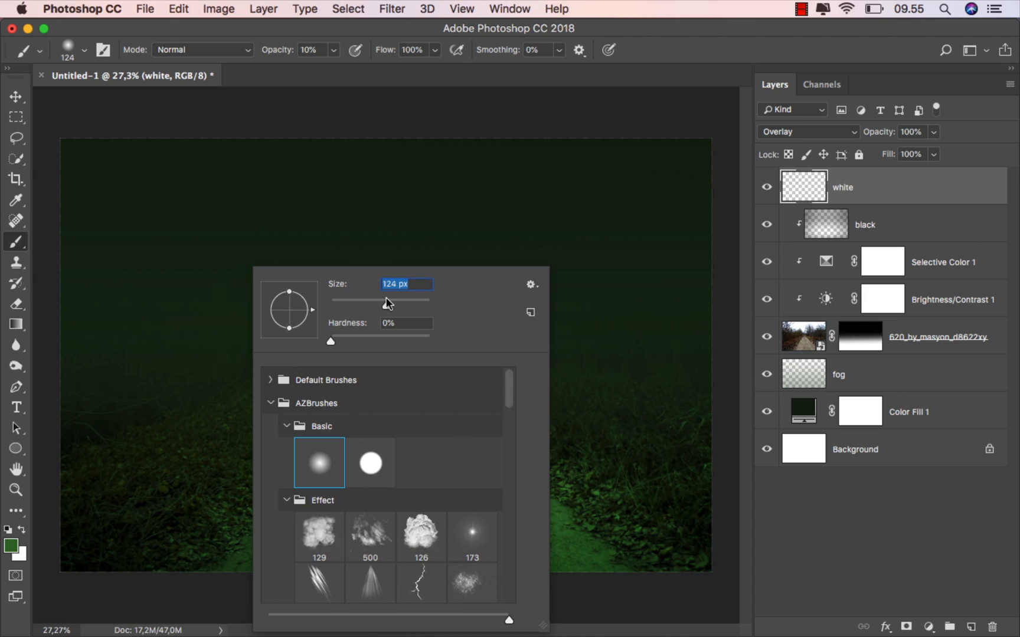
{"action": "left_click", "coordinate": [334, 49]}
{"action": "left_click_drag", "start_coordinate": [331, 69], "coordinate": [426, 69]}
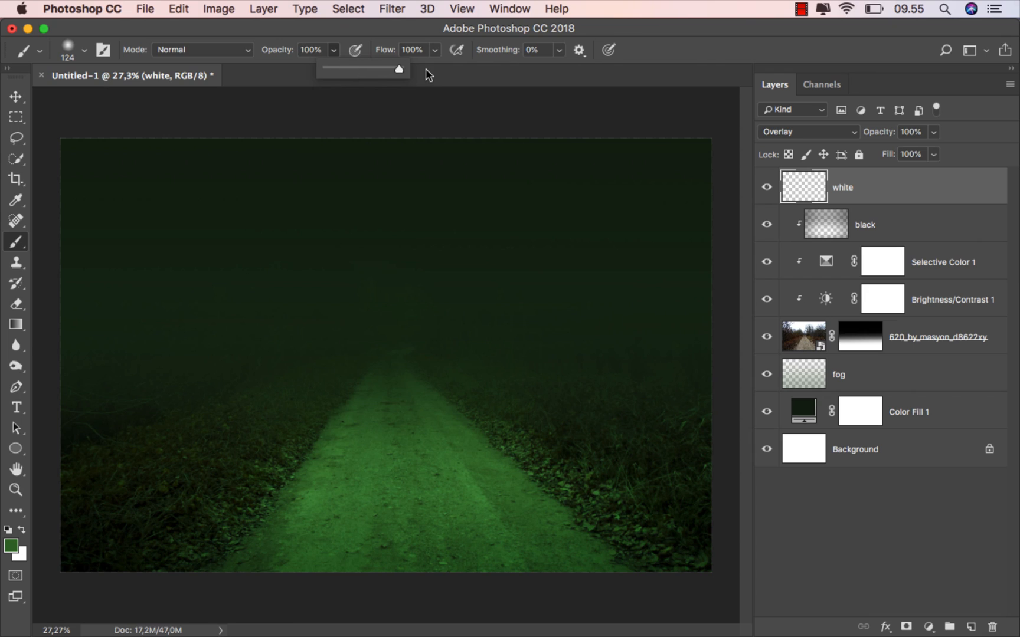
{"action": "left_click", "coordinate": [21, 529]}
{"action": "left_click_drag", "start_coordinate": [391, 458], "coordinate": [426, 458]}
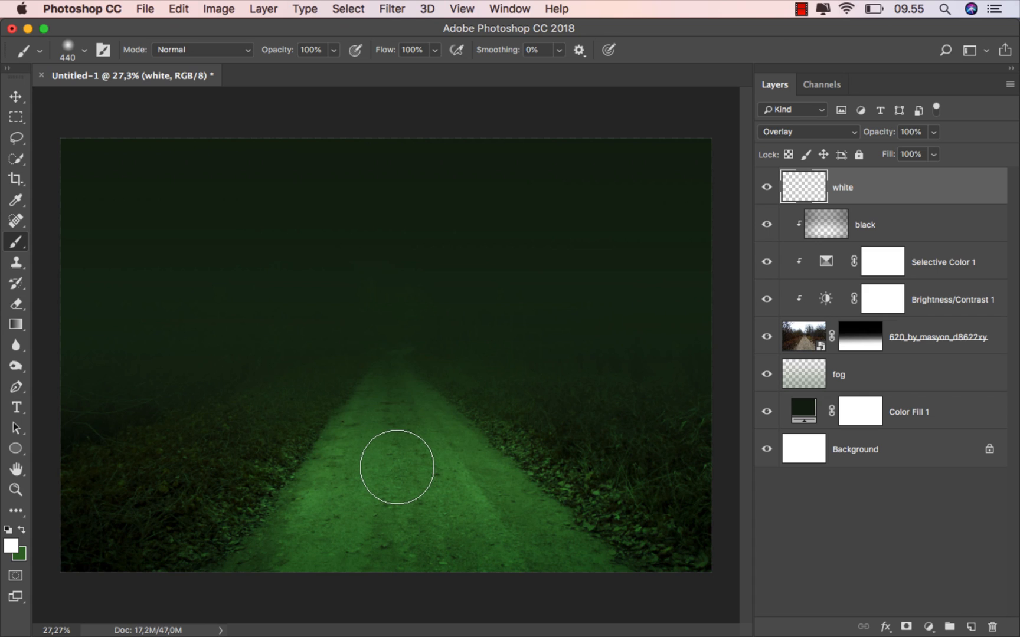
{"action": "left_click", "coordinate": [396, 466]}
{"action": "scroll", "coordinate": [455, 461], "scroll_direction": "up", "scroll_amount": 2}
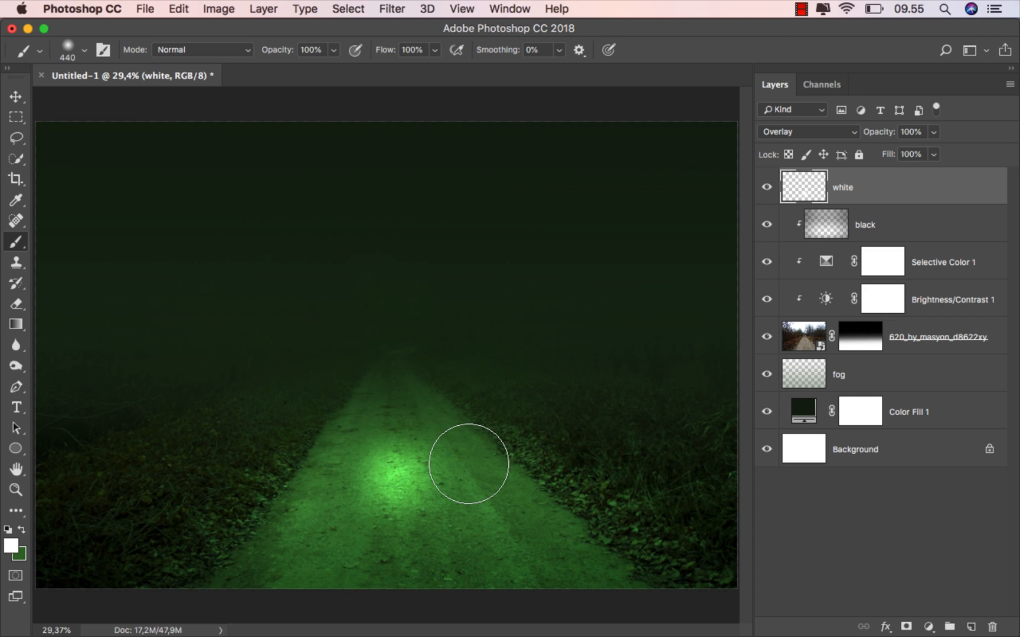
Stretch the glow on the "white" layer horizontally from its centre to about 408% width, keeping its height at 100%
{"action": "key", "text": "super+t"}
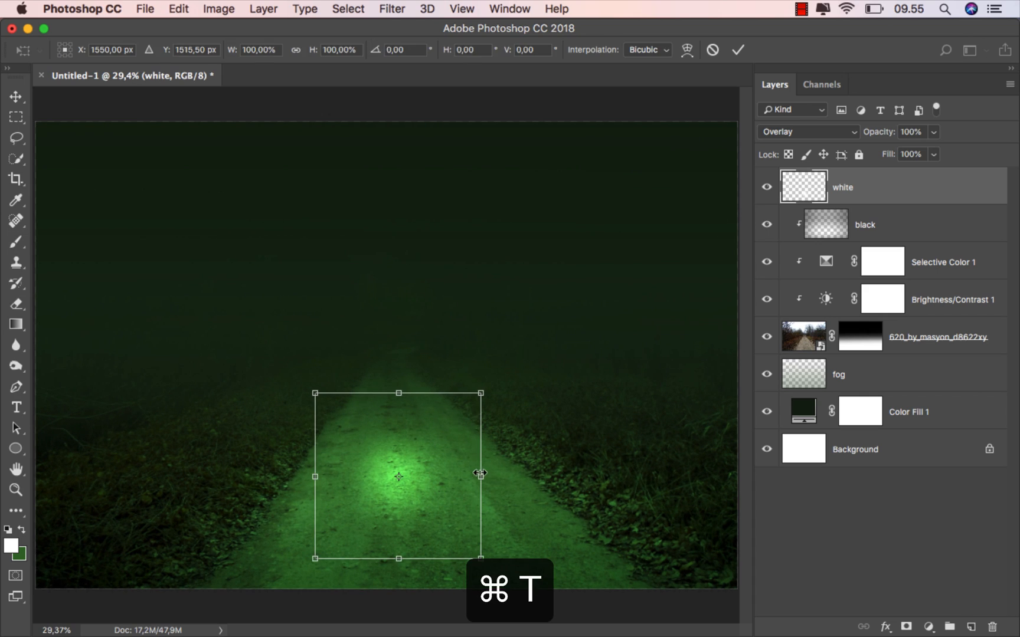
{"action": "left_click_drag", "start_coordinate": [478, 476], "coordinate": [737, 473]}
{"action": "scroll", "coordinate": [618, 484], "scroll_direction": "down", "scroll_amount": 2}
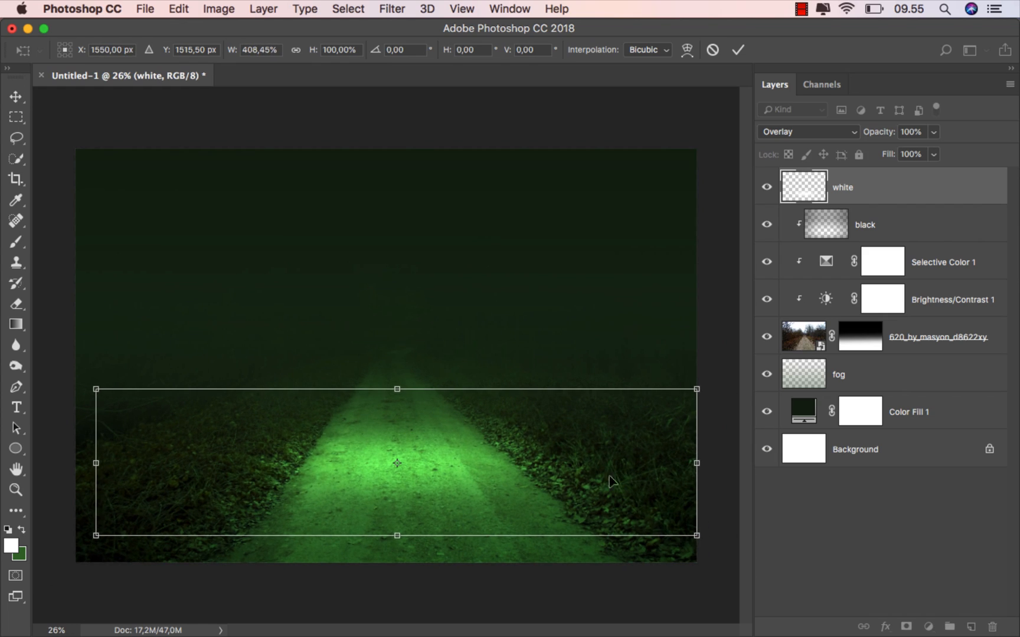
{"action": "left_click", "coordinate": [737, 50]}
{"action": "key", "text": "b"}
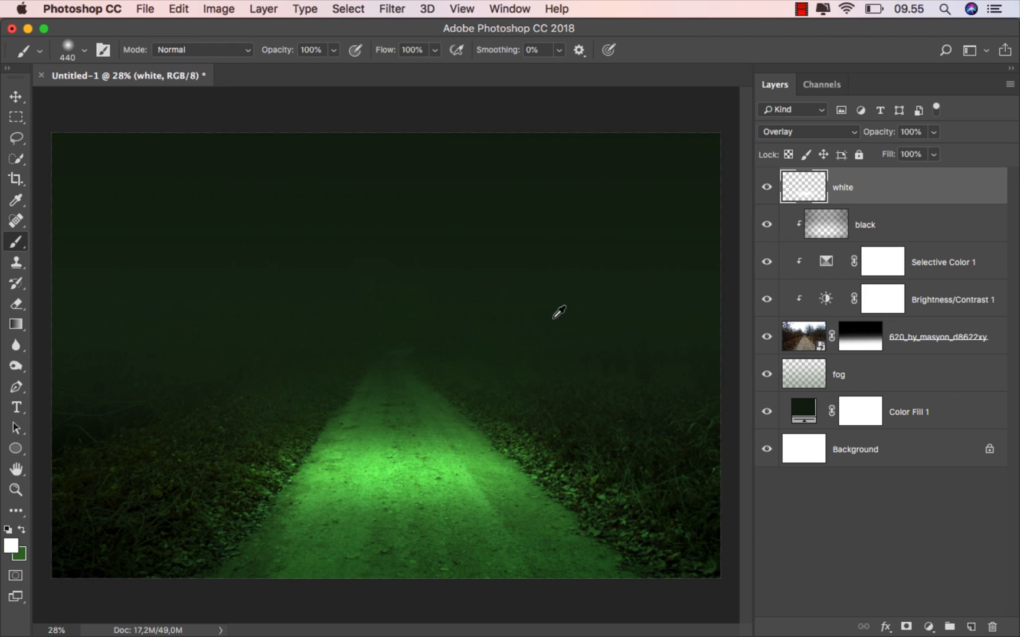
{"action": "scroll", "coordinate": [558, 314], "scroll_direction": "up", "scroll_amount": 1}
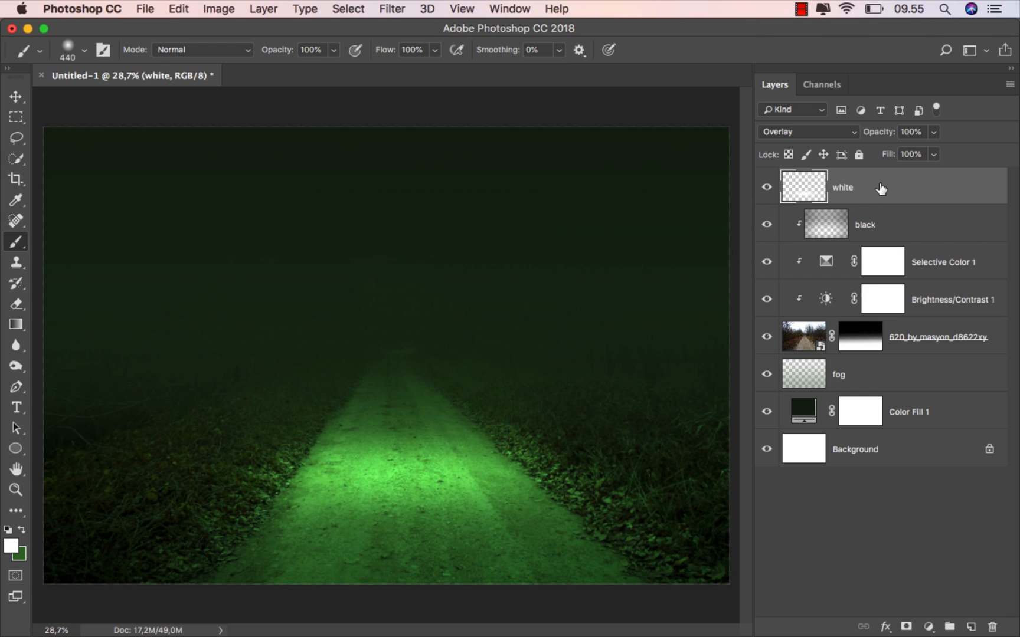
Reduce the "white" layer's fill to 66% and compare the road with and without the glow
{"action": "left_click", "coordinate": [933, 154]}
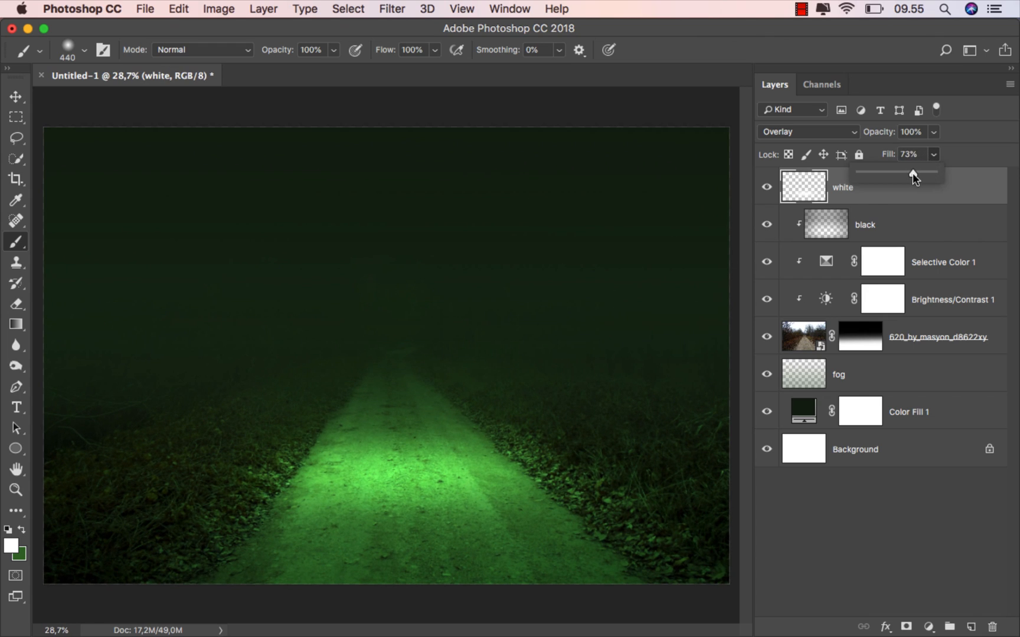
{"action": "left_click_drag", "start_coordinate": [912, 174], "coordinate": [910, 174]}
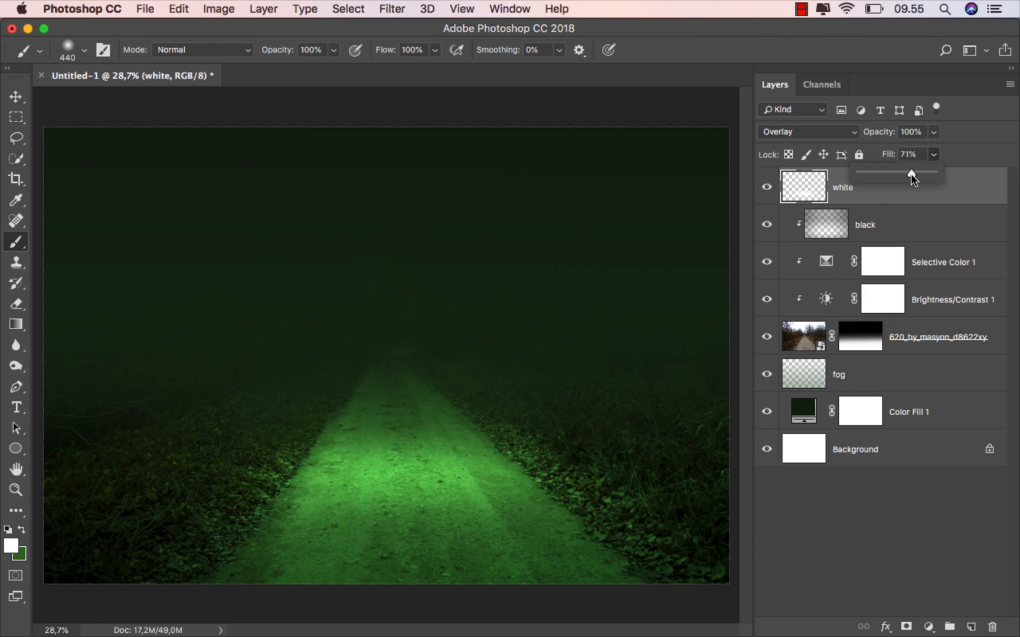
{"action": "left_click", "coordinate": [879, 193]}
{"action": "key", "text": "v"}
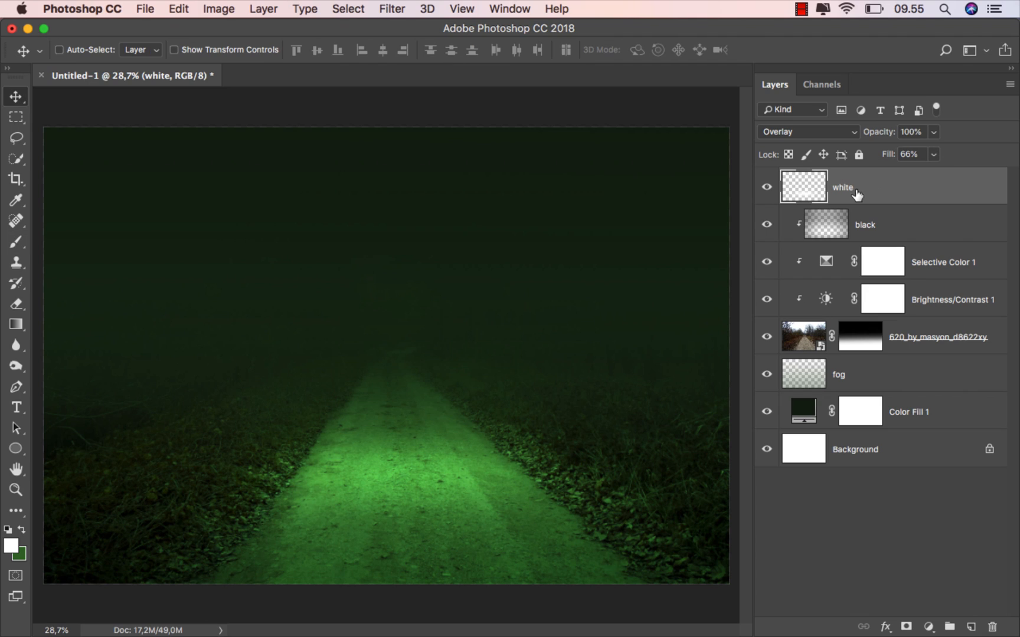
{"action": "left_click", "coordinate": [767, 188]}
{"action": "left_click", "coordinate": [767, 188]}
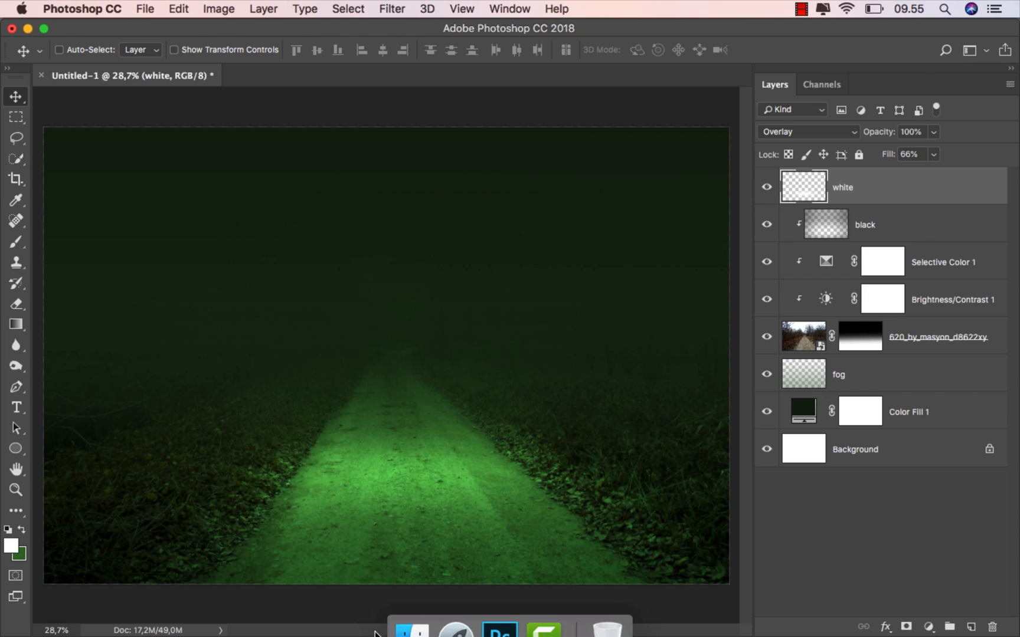
Place the cut-out image of the girl with the red balloon from Finder above the "white" layer, scaled to about 54%
{"action": "left_click", "coordinate": [408, 611]}
{"action": "left_click_drag", "start_coordinate": [264, 118], "coordinate": [440, 381]}
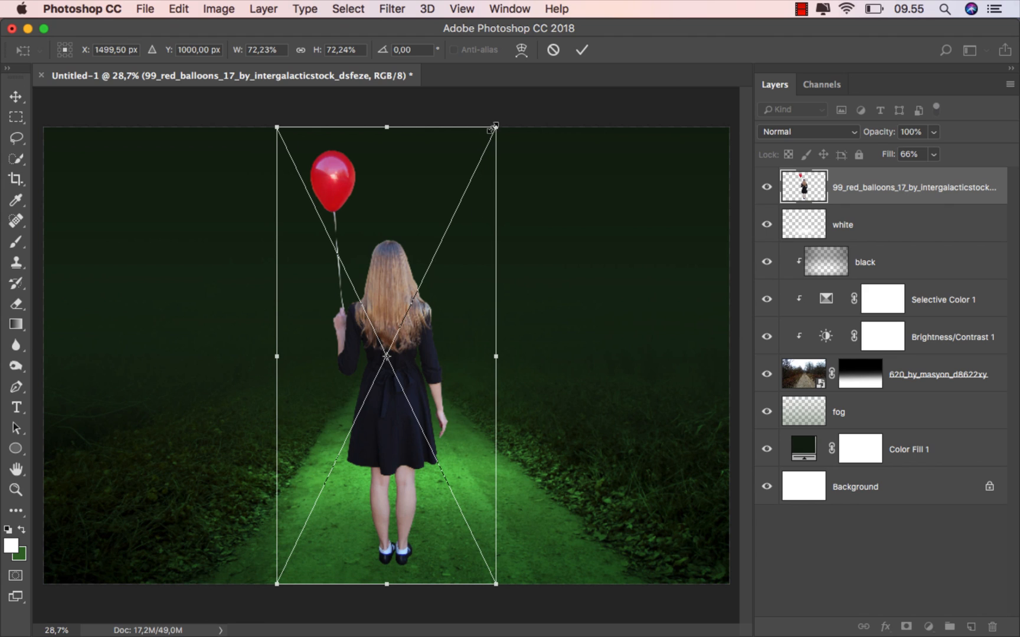
{"action": "left_click_drag", "start_coordinate": [495, 124], "coordinate": [491, 195]}
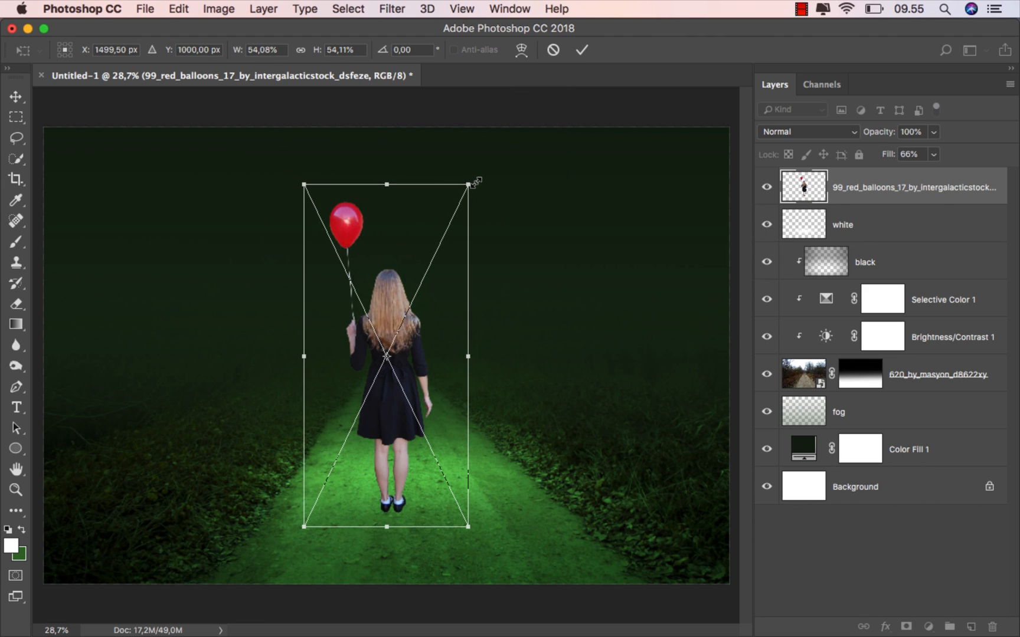
{"action": "left_click", "coordinate": [582, 50]}
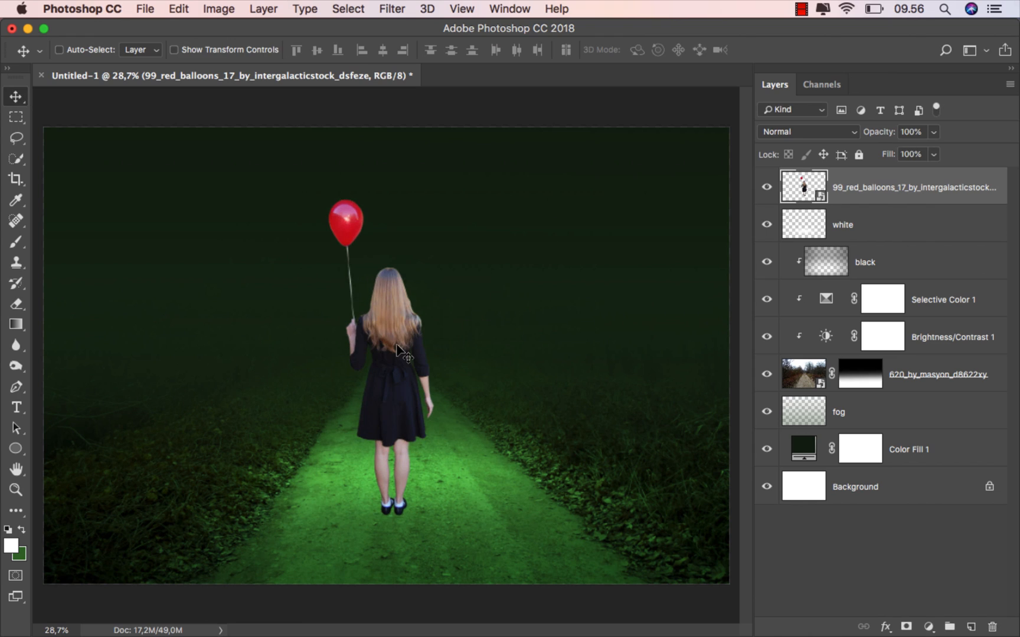
Move the girl slightly down and to the right so she stands centred on the lit part of the road
{"action": "left_click_drag", "start_coordinate": [396, 345], "coordinate": [406, 361]}
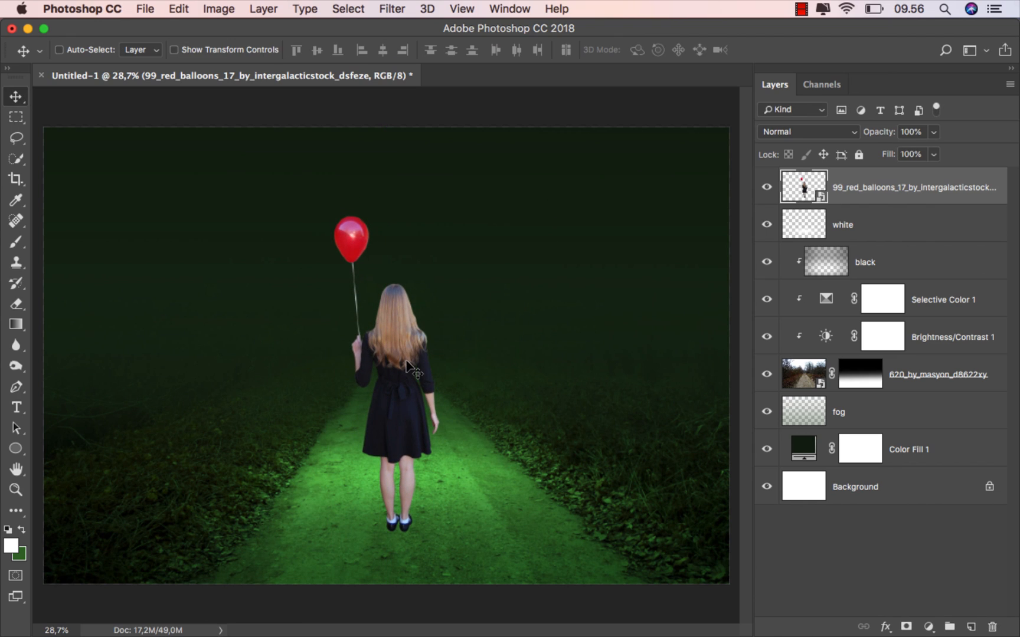
{"action": "key", "text": "Right"}
{"action": "key", "text": "Right"}
{"action": "key", "text": "Right"}
{"action": "key", "text": "Right"}
{"action": "key", "text": "Right"}
{"action": "key", "text": "Right"}
{"action": "key", "text": "Right"}
{"action": "key", "text": "Right"}
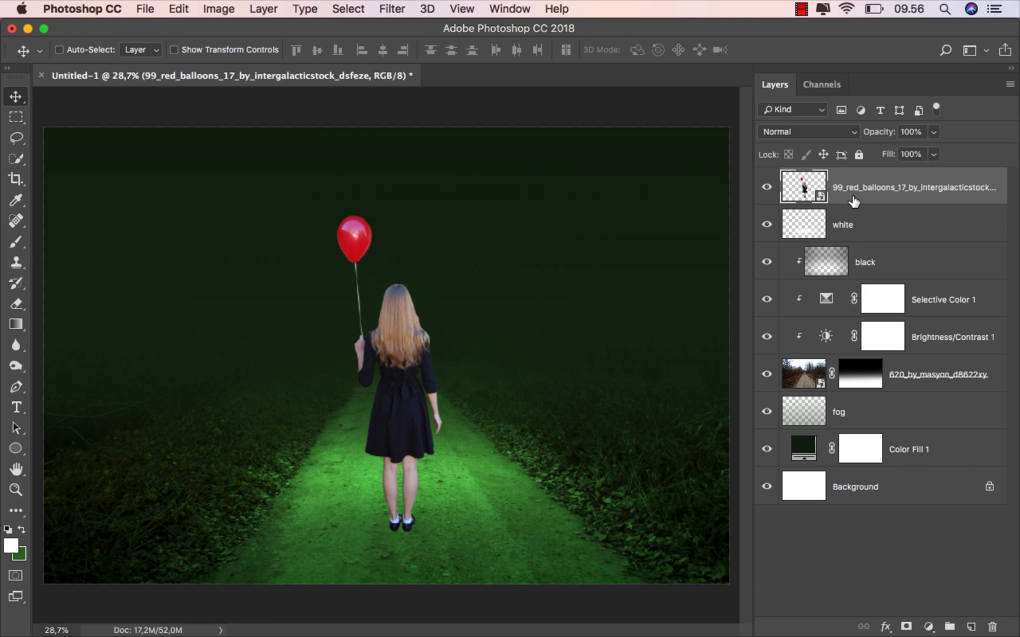
Select the red balloon without its string using the Lasso tool and copy it
{"action": "right_click", "coordinate": [20, 143]}
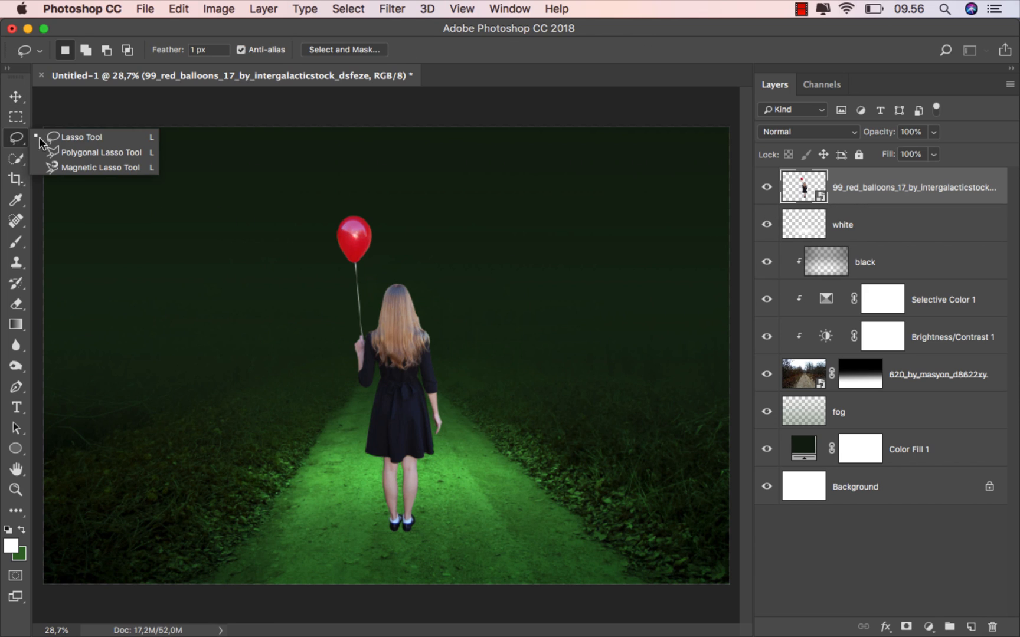
{"action": "left_click", "coordinate": [55, 142]}
{"action": "scroll", "coordinate": [353, 209], "scroll_direction": "up", "scroll_amount": 1}
{"action": "scroll", "coordinate": [354, 209], "scroll_direction": "up", "scroll_amount": 5}
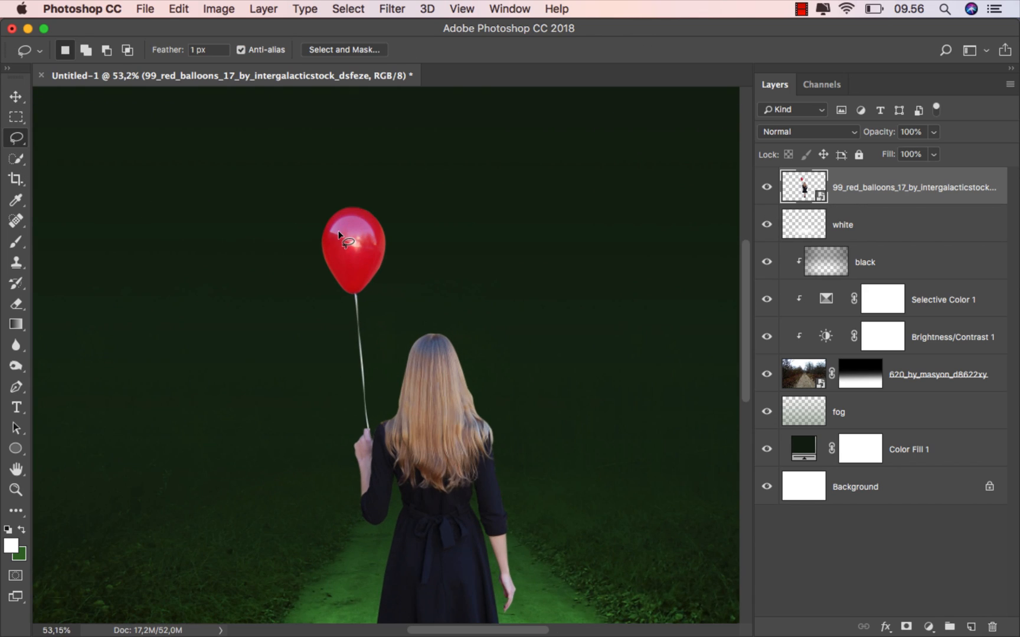
{"action": "mouse_move", "coordinate": [335, 156]}
{"action": "left_mouse_down"}
{"action": "mouse_move", "coordinate": [295, 198]}
{"action": "mouse_move", "coordinate": [277, 265]}
{"action": "mouse_move", "coordinate": [310, 332]}
{"action": "mouse_move", "coordinate": [354, 356]}
{"action": "mouse_move", "coordinate": [435, 318]}
{"action": "mouse_move", "coordinate": [465, 244]}
{"action": "mouse_move", "coordinate": [443, 177]}
{"action": "mouse_move", "coordinate": [402, 152]}
{"action": "left_mouse_up"}
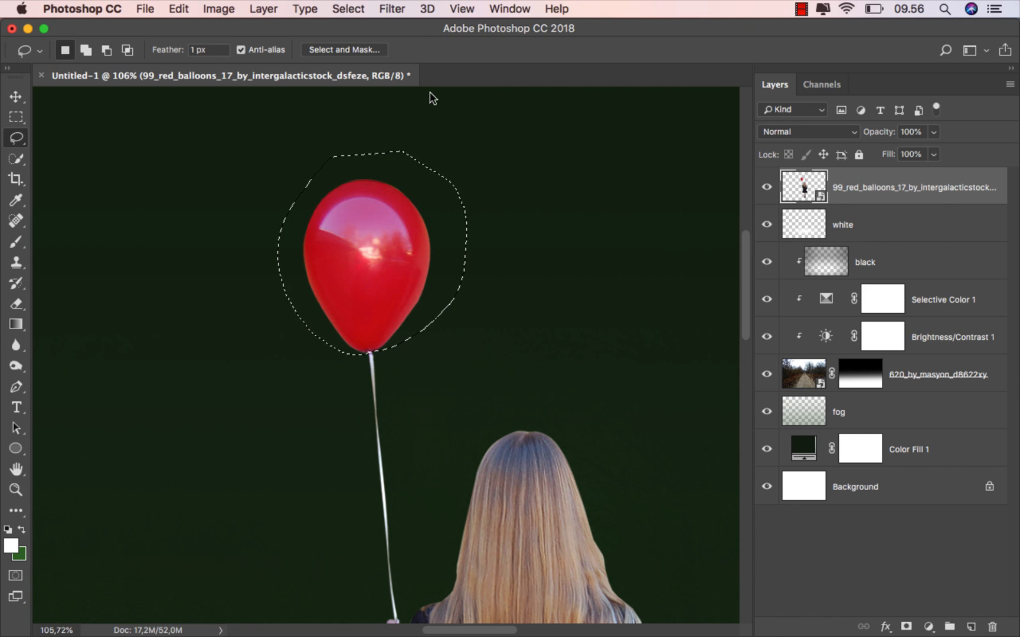
{"action": "left_click", "coordinate": [179, 9]}
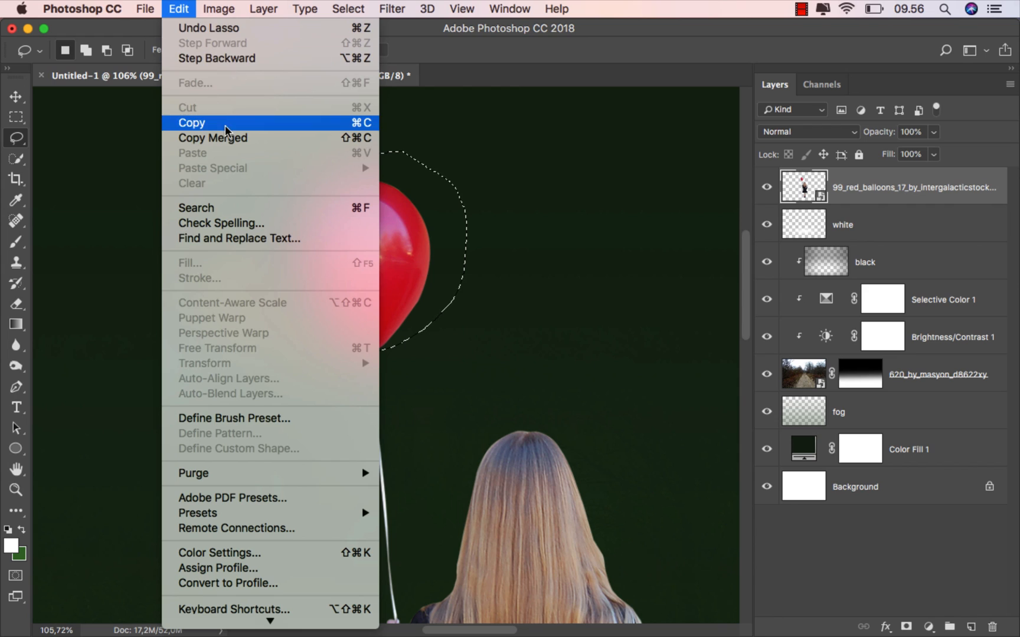
{"action": "left_click", "coordinate": [195, 122]}
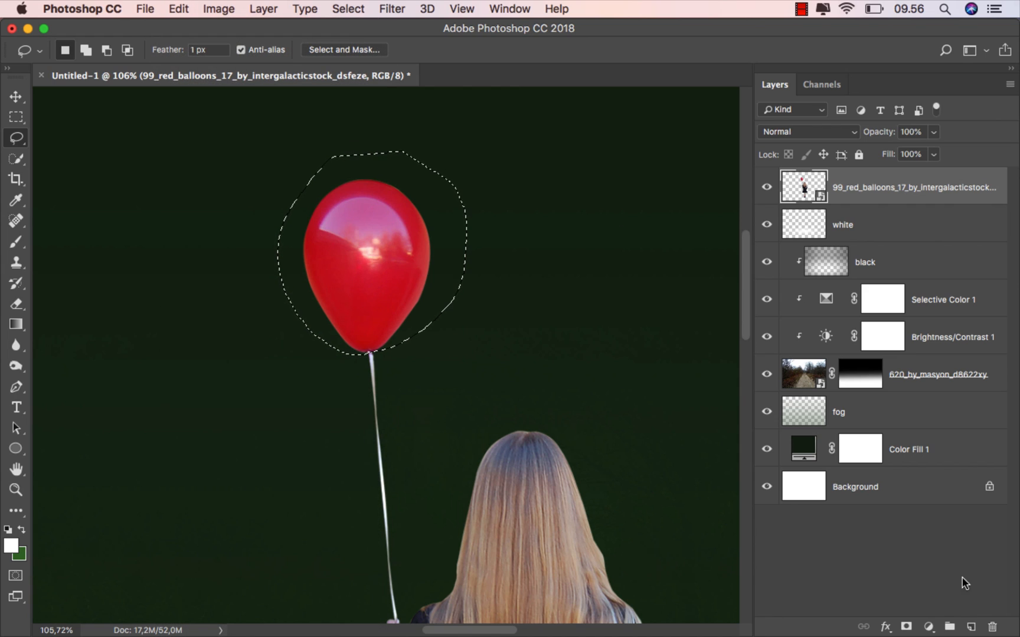
Paste the copied balloon onto a new top layer and name that layer "balloon"
{"action": "left_click", "coordinate": [971, 627]}
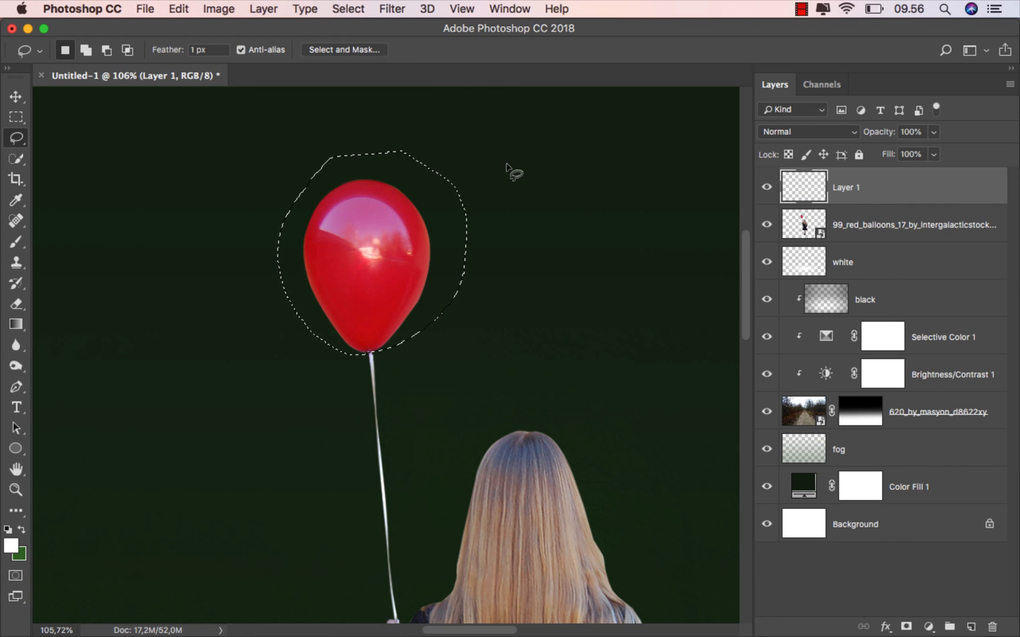
{"action": "left_click", "coordinate": [179, 9]}
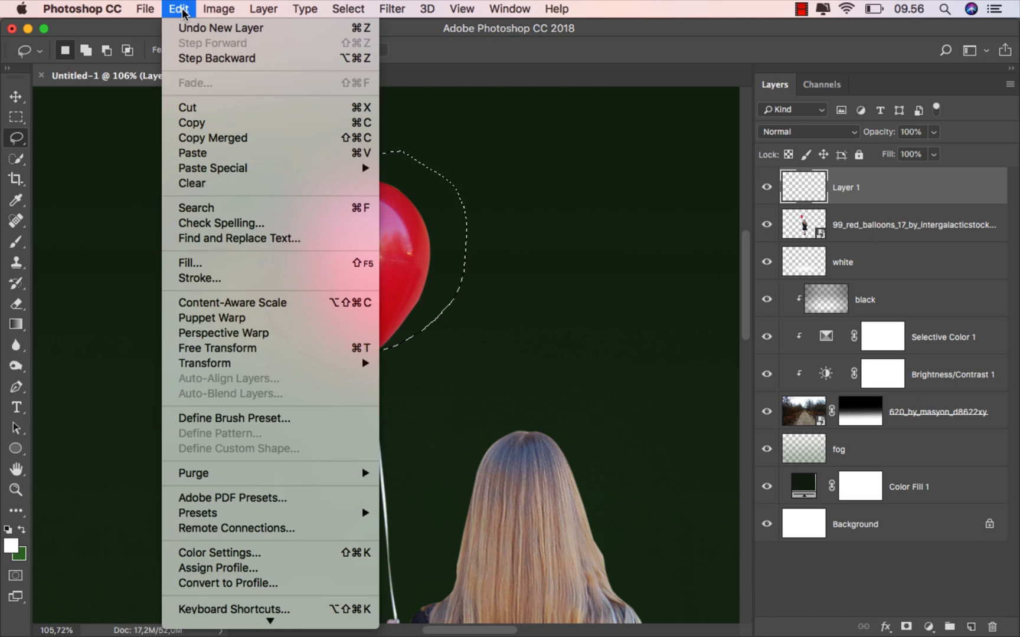
{"action": "left_click", "coordinate": [242, 154]}
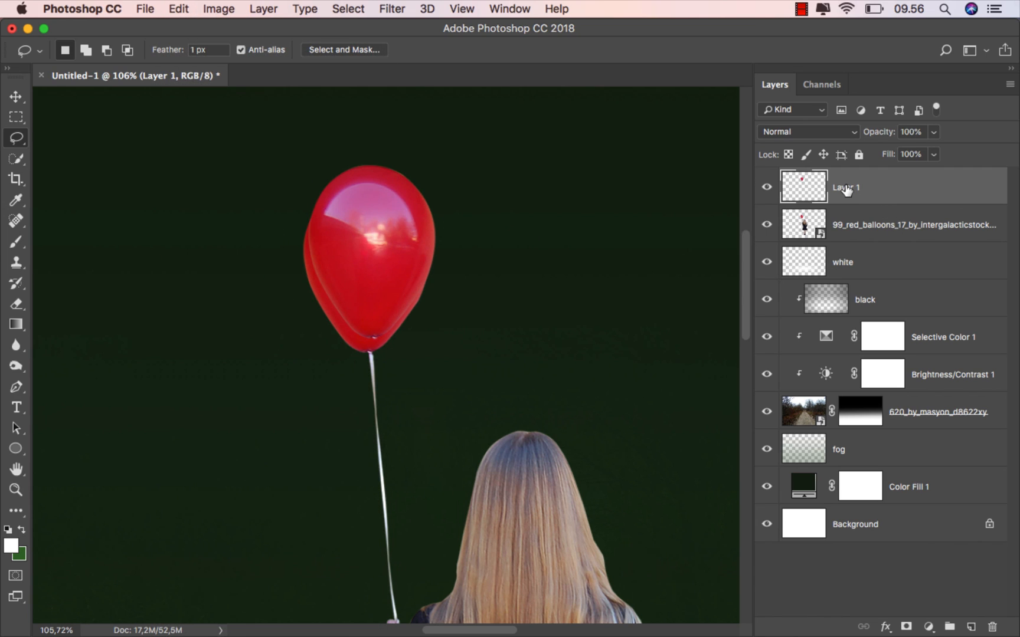
{"action": "type", "text": "balloon"}
{"action": "key", "text": "Return"}
Move the pasted balloon down so it exactly covers the original balloon above the string
{"action": "key", "text": "v"}
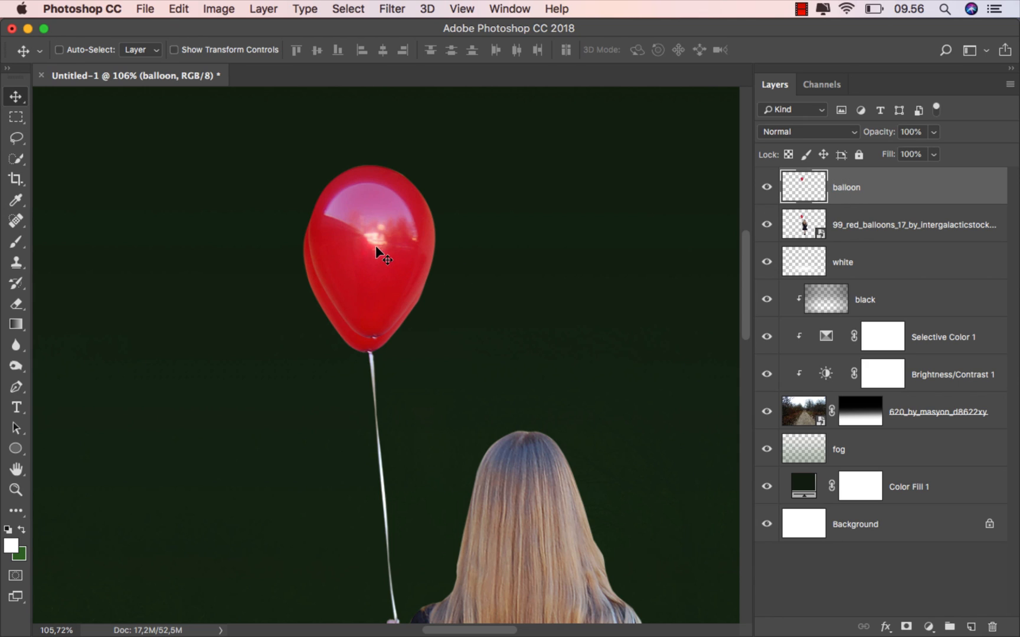
{"action": "mouse_move", "coordinate": [376, 248]}
{"action": "left_mouse_down"}
{"action": "mouse_move", "coordinate": [410, 262]}
{"action": "mouse_move", "coordinate": [372, 269]}
{"action": "left_mouse_up"}
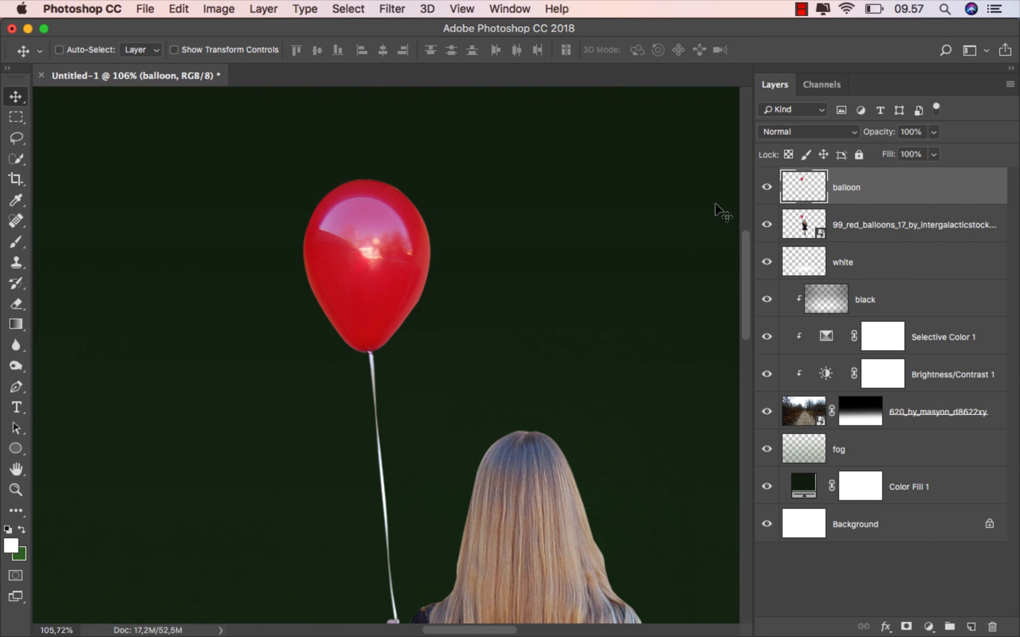
{"action": "key", "text": "super+0"}
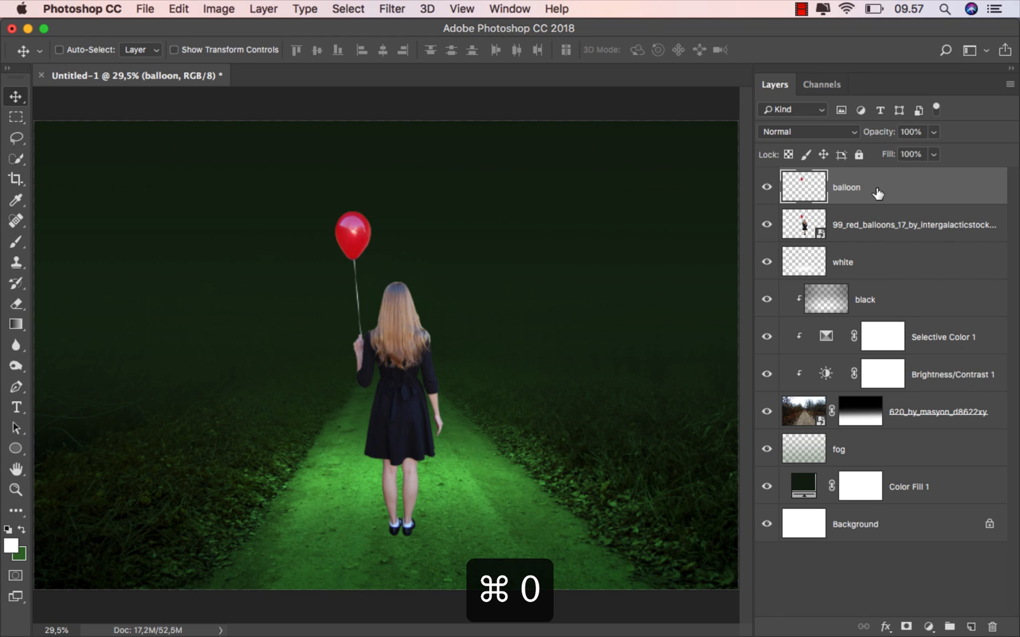
Add a new layer directly above the "white" layer and name it "shadow"
{"action": "left_click", "coordinate": [901, 264]}
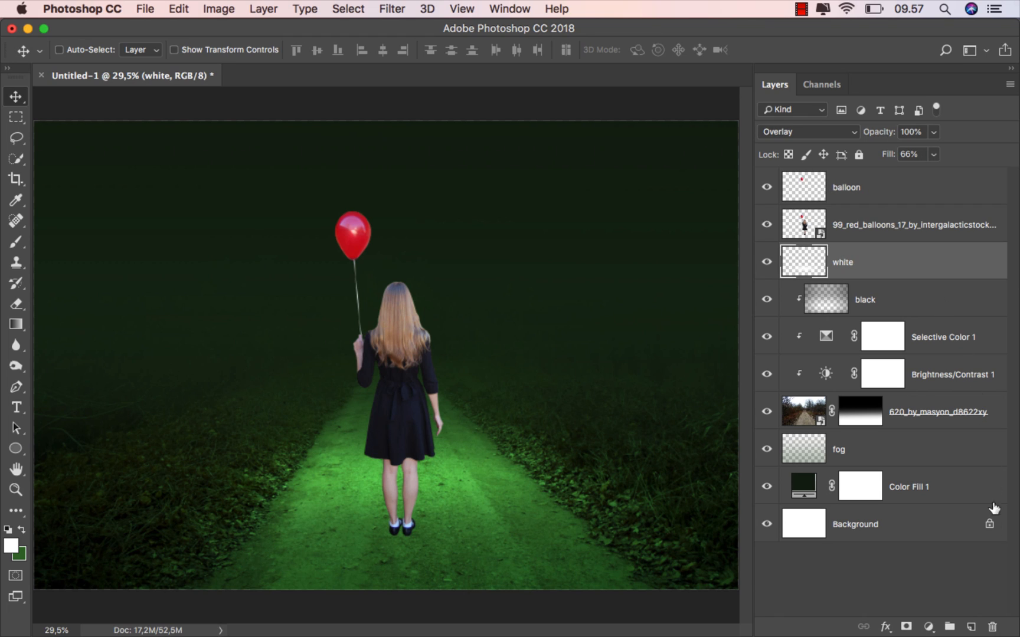
{"action": "left_click", "coordinate": [971, 626]}
{"action": "double_click", "coordinate": [847, 262]}
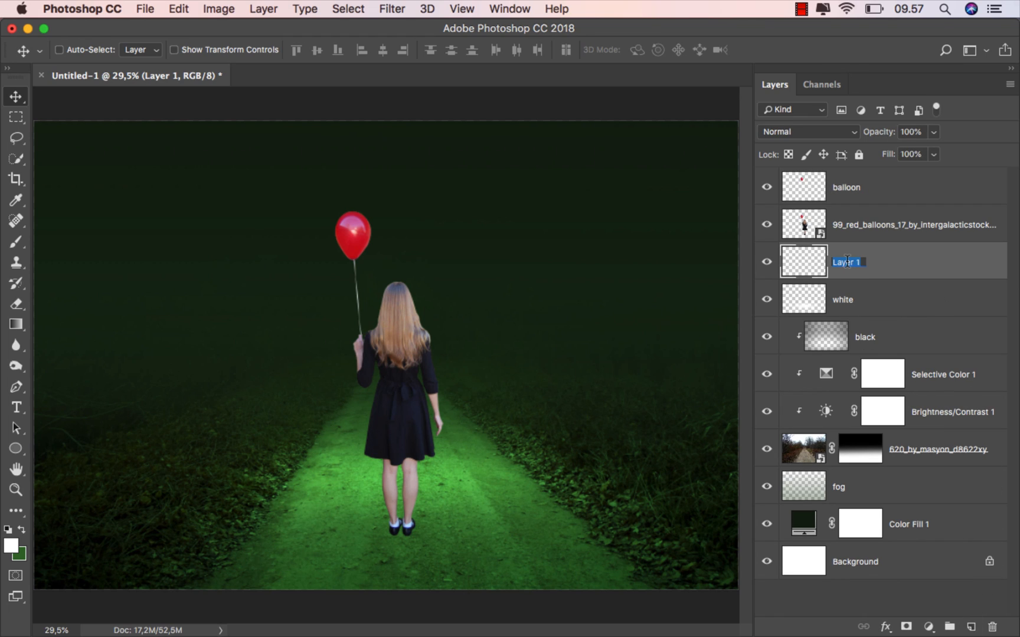
{"action": "type", "text": "shadow"}
{"action": "key", "text": "Return"}
Paint a soft contact shadow on the ground around the girl's shoes with a small black brush at 10% opacity
{"action": "left_click_drag", "start_coordinate": [16, 242], "coordinate": [53, 245]}
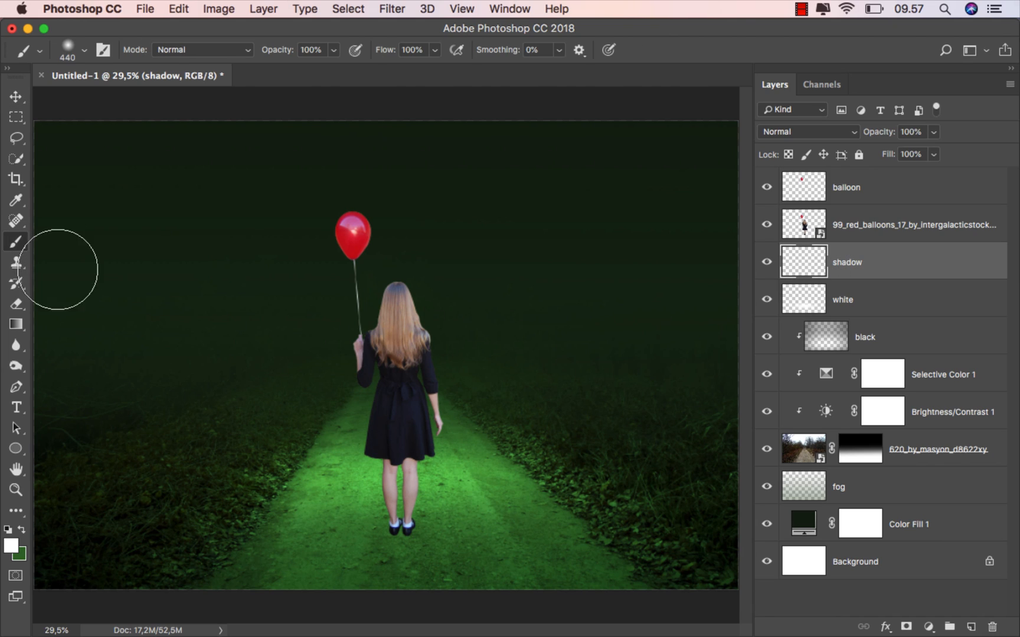
{"action": "left_click", "coordinate": [8, 529]}
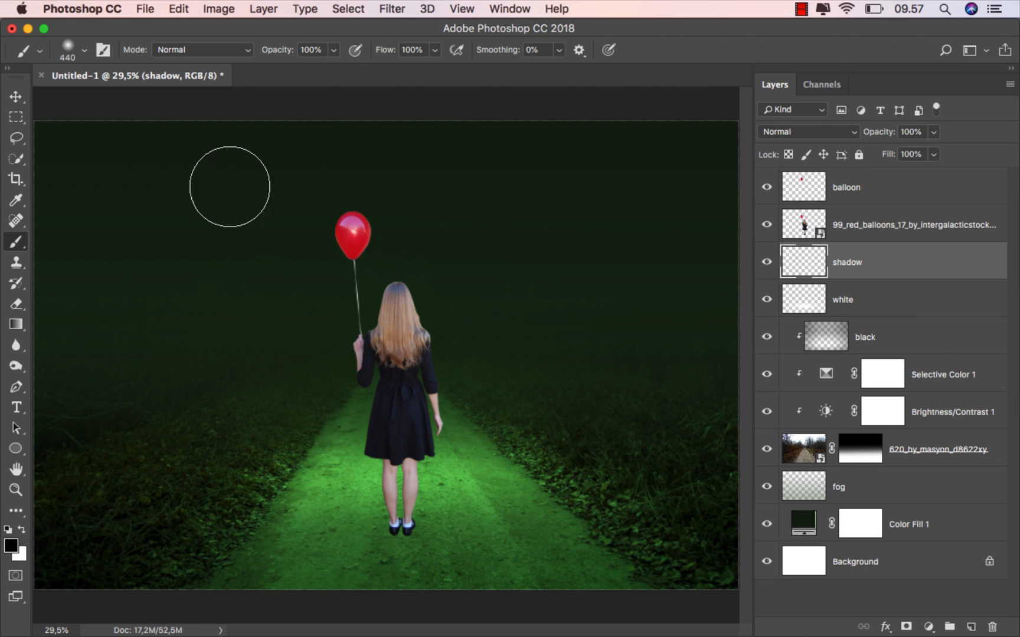
{"action": "left_click", "coordinate": [333, 50]}
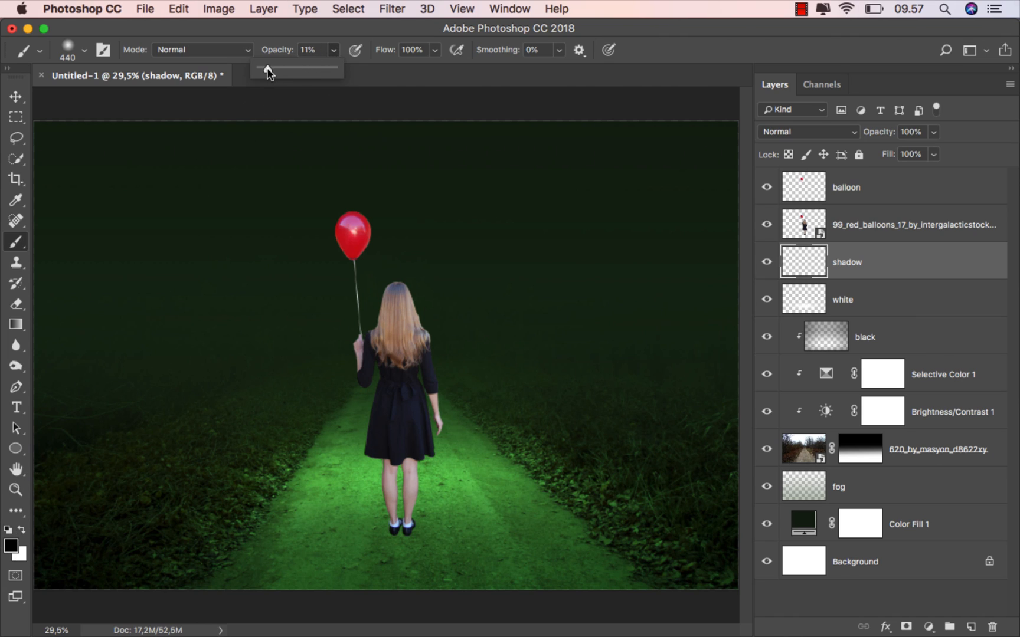
{"action": "left_click", "coordinate": [280, 34]}
{"action": "scroll", "coordinate": [402, 475], "scroll_direction": "up", "scroll_amount": 10}
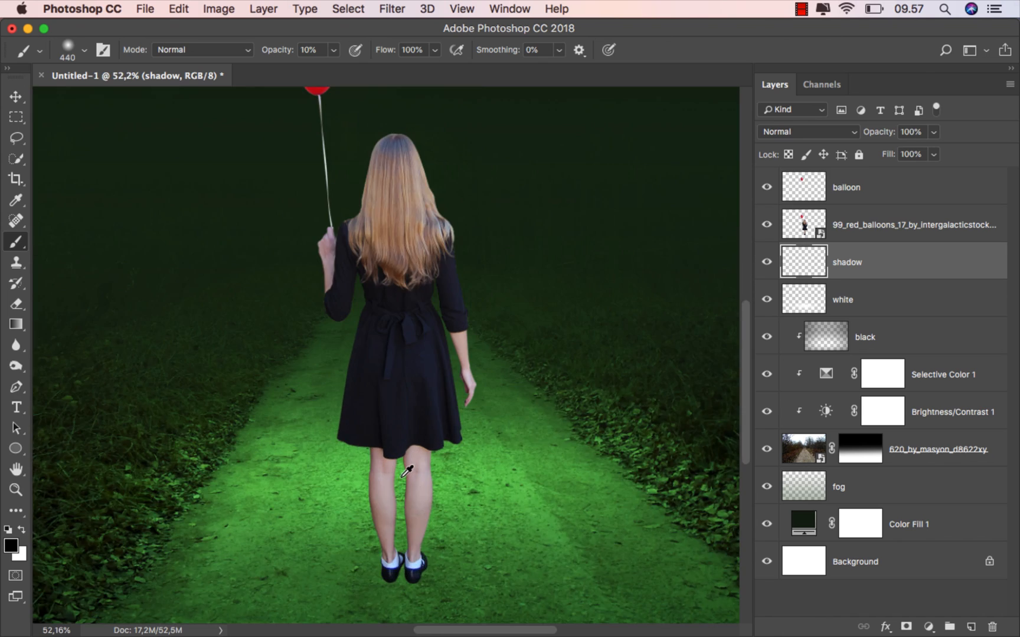
{"action": "left_click_drag", "start_coordinate": [406, 457], "coordinate": [209, 428]}
{"action": "scroll", "coordinate": [390, 520], "scroll_direction": "down", "scroll_amount": 8}
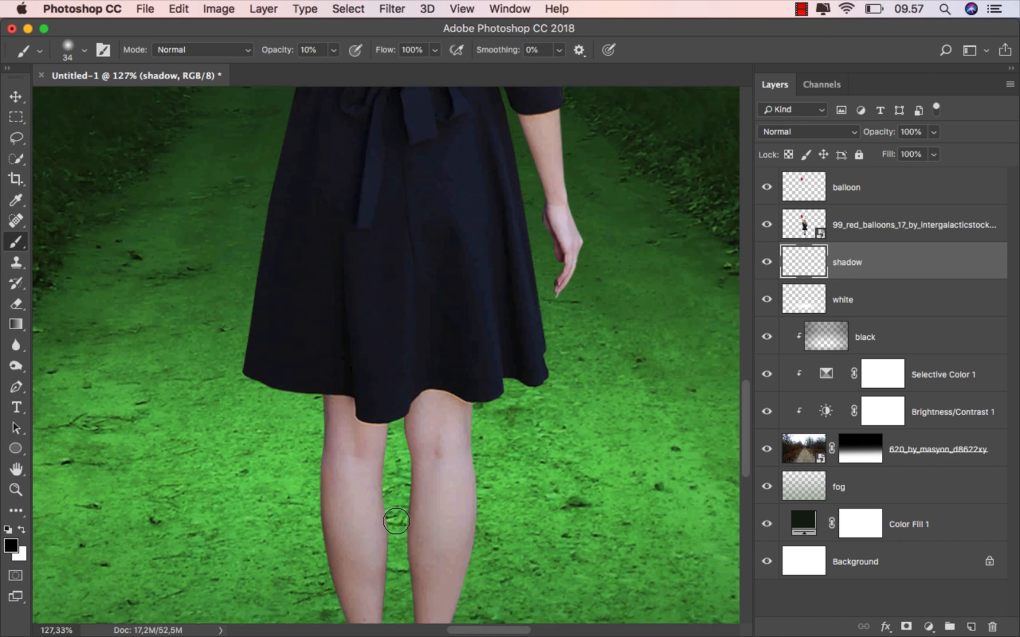
{"action": "scroll", "coordinate": [414, 527], "scroll_direction": "up", "scroll_amount": 3}
{"action": "scroll", "coordinate": [408, 524], "scroll_direction": "down", "scroll_amount": 2}
{"action": "mouse_move", "coordinate": [392, 438]}
{"action": "left_mouse_down"}
{"action": "mouse_move", "coordinate": [377, 432]}
{"action": "mouse_move", "coordinate": [371, 481]}
{"action": "mouse_move", "coordinate": [344, 494]}
{"action": "mouse_move", "coordinate": [375, 447]}
{"action": "left_mouse_up"}
{"action": "mouse_move", "coordinate": [404, 406]}
{"action": "left_mouse_down"}
{"action": "mouse_move", "coordinate": [442, 437]}
{"action": "mouse_move", "coordinate": [405, 472]}
{"action": "mouse_move", "coordinate": [377, 433]}
{"action": "mouse_move", "coordinate": [364, 480]}
{"action": "mouse_move", "coordinate": [414, 478]}
{"action": "left_mouse_up"}
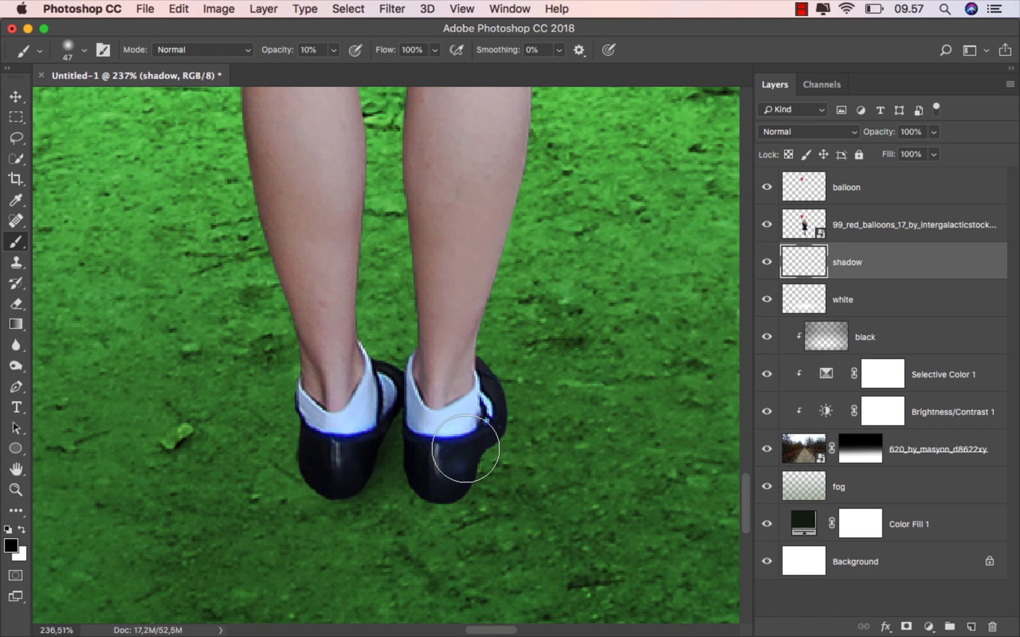
{"action": "mouse_move", "coordinate": [476, 431]}
{"action": "left_mouse_down"}
{"action": "mouse_move", "coordinate": [484, 402]}
{"action": "mouse_move", "coordinate": [495, 407]}
{"action": "mouse_move", "coordinate": [500, 430]}
{"action": "mouse_move", "coordinate": [474, 481]}
{"action": "mouse_move", "coordinate": [436, 489]}
{"action": "mouse_move", "coordinate": [475, 477]}
{"action": "mouse_move", "coordinate": [496, 443]}
{"action": "mouse_move", "coordinate": [468, 463]}
{"action": "mouse_move", "coordinate": [469, 478]}
{"action": "mouse_move", "coordinate": [499, 407]}
{"action": "mouse_move", "coordinate": [493, 455]}
{"action": "left_mouse_up"}
{"action": "mouse_move", "coordinate": [437, 432]}
{"action": "left_mouse_down"}
{"action": "mouse_move", "coordinate": [466, 432]}
{"action": "mouse_move", "coordinate": [460, 460]}
{"action": "left_mouse_up"}
Extend the soft shadow from the shoes across the road toward the lower right, using larger brush sizes
{"action": "scroll", "coordinate": [454, 442], "scroll_direction": "down", "scroll_amount": 4}
{"action": "mouse_move", "coordinate": [390, 485]}
{"action": "left_mouse_down"}
{"action": "mouse_move", "coordinate": [387, 462]}
{"action": "mouse_move", "coordinate": [427, 469]}
{"action": "mouse_move", "coordinate": [477, 455]}
{"action": "left_mouse_up"}
{"action": "scroll", "coordinate": [405, 447], "scroll_direction": "down", "scroll_amount": 5}
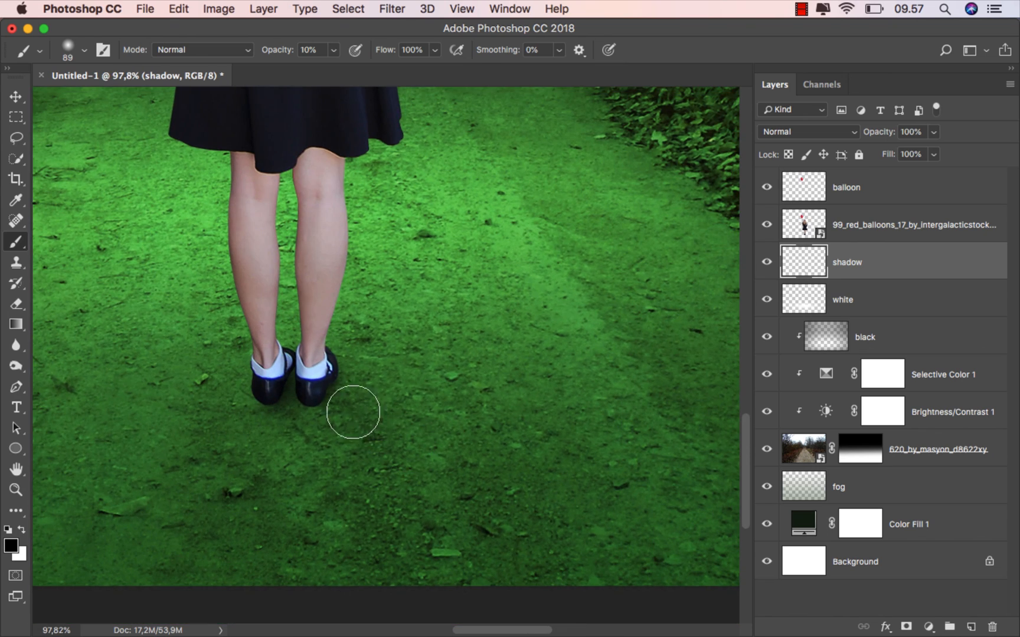
{"action": "left_click_drag", "start_coordinate": [353, 412], "coordinate": [384, 411]}
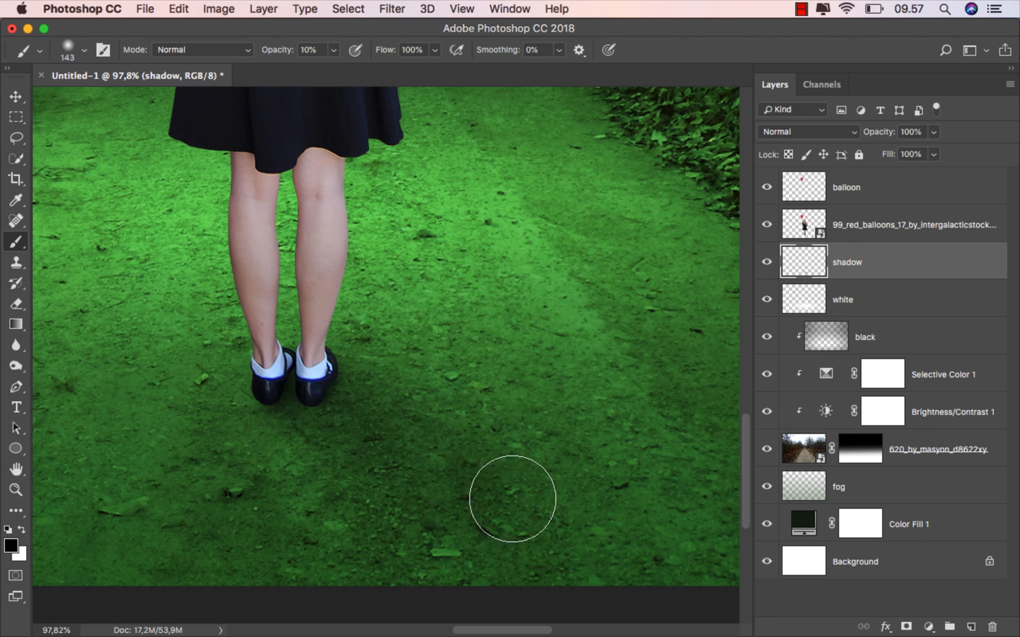
{"action": "scroll", "coordinate": [510, 497], "scroll_direction": "down", "scroll_amount": 5}
{"action": "mouse_move", "coordinate": [391, 450]}
{"action": "left_mouse_down"}
{"action": "mouse_move", "coordinate": [420, 452]}
{"action": "mouse_move", "coordinate": [402, 453]}
{"action": "left_mouse_up"}
{"action": "scroll", "coordinate": [428, 451], "scroll_direction": "up", "scroll_amount": 8}
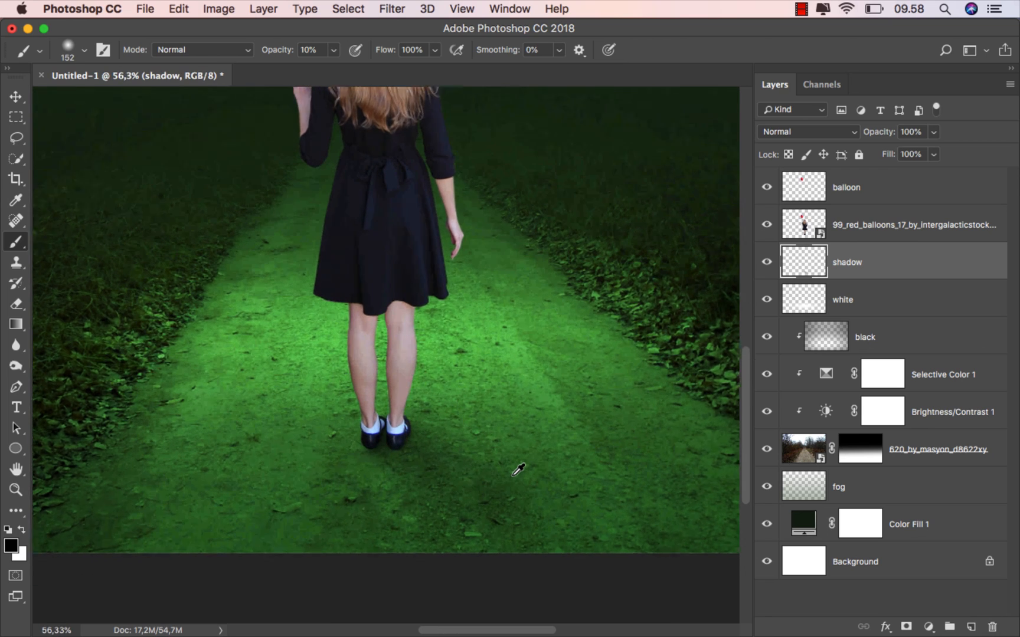
{"action": "mouse_move", "coordinate": [347, 429]}
{"action": "left_mouse_down"}
{"action": "mouse_move", "coordinate": [303, 424]}
{"action": "mouse_move", "coordinate": [363, 437]}
{"action": "mouse_move", "coordinate": [380, 428]}
{"action": "left_mouse_up"}
{"action": "scroll", "coordinate": [418, 434], "scroll_direction": "down", "scroll_amount": 1}
{"action": "scroll", "coordinate": [423, 428], "scroll_direction": "down", "scroll_amount": 4}
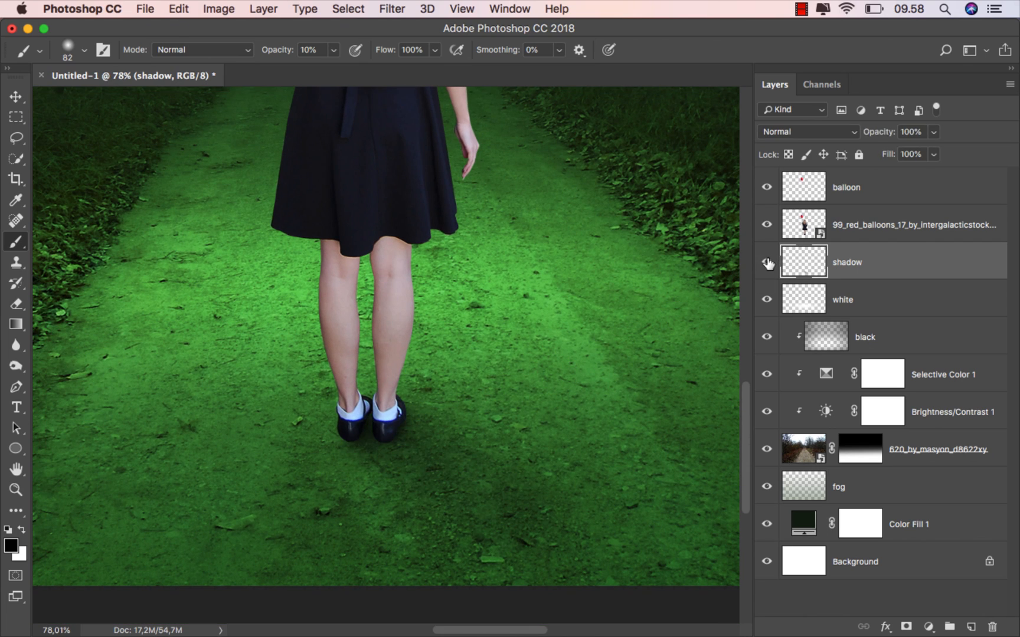
Duplicate the girl's layer and rename the lower of the two copies "shadow 2"
{"action": "left_click", "coordinate": [866, 230]}
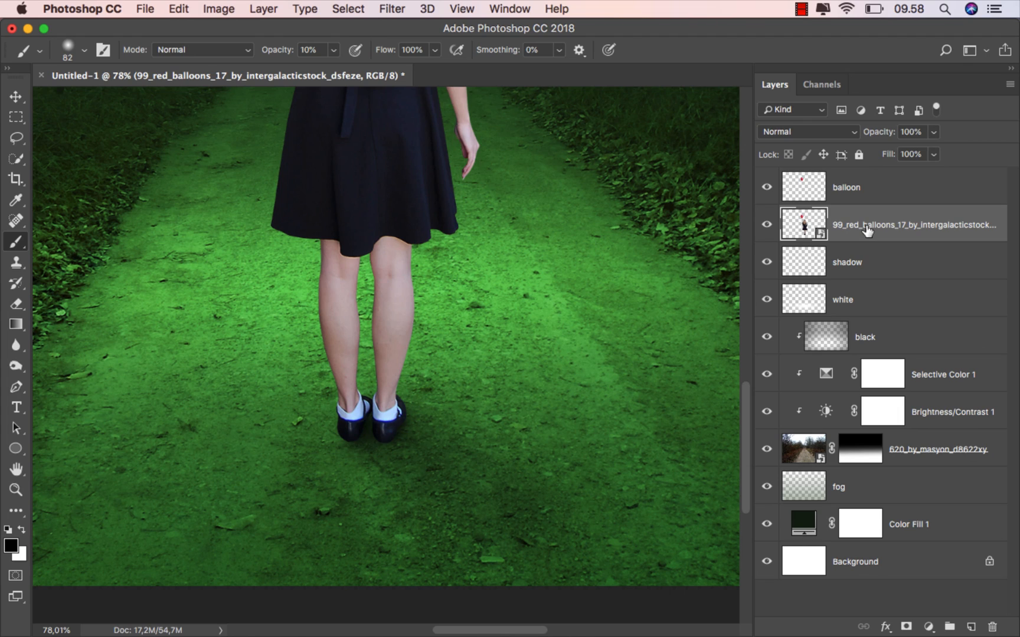
{"action": "key", "text": "super+j"}
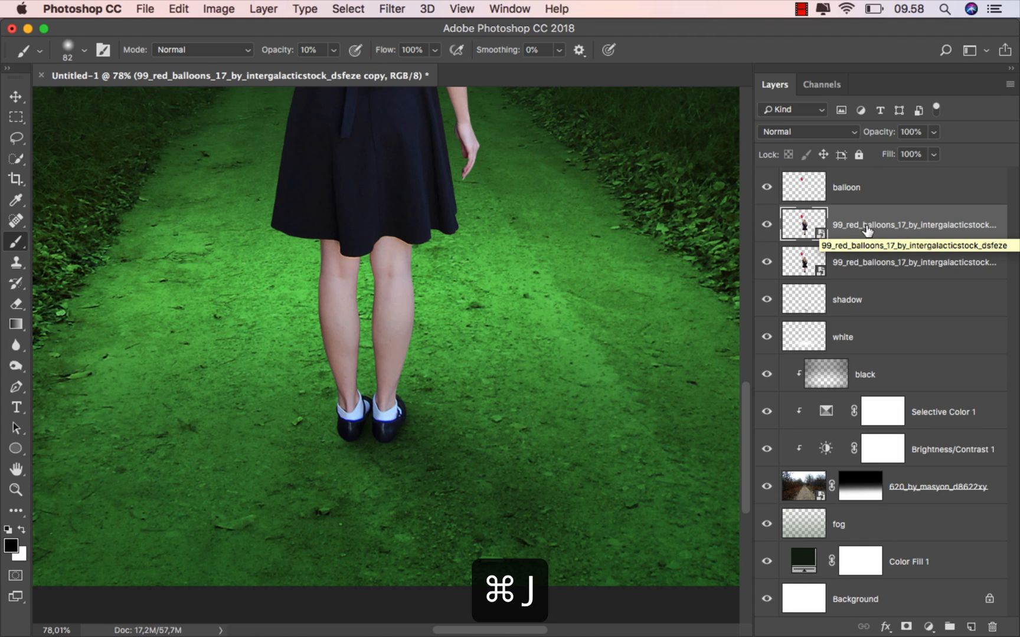
{"action": "left_click", "coordinate": [869, 264]}
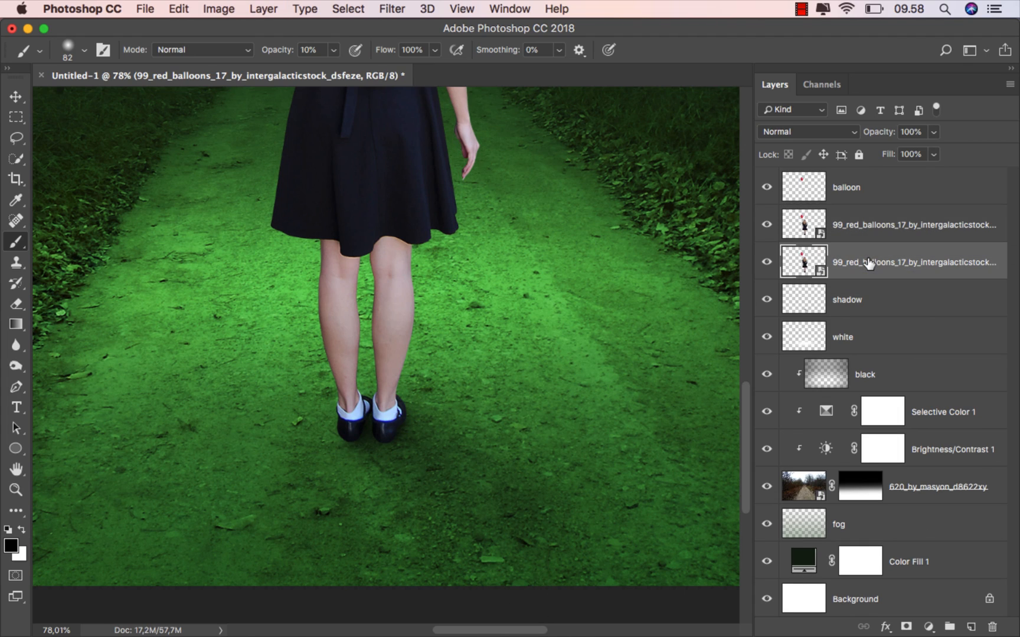
{"action": "type", "text": "shad"}
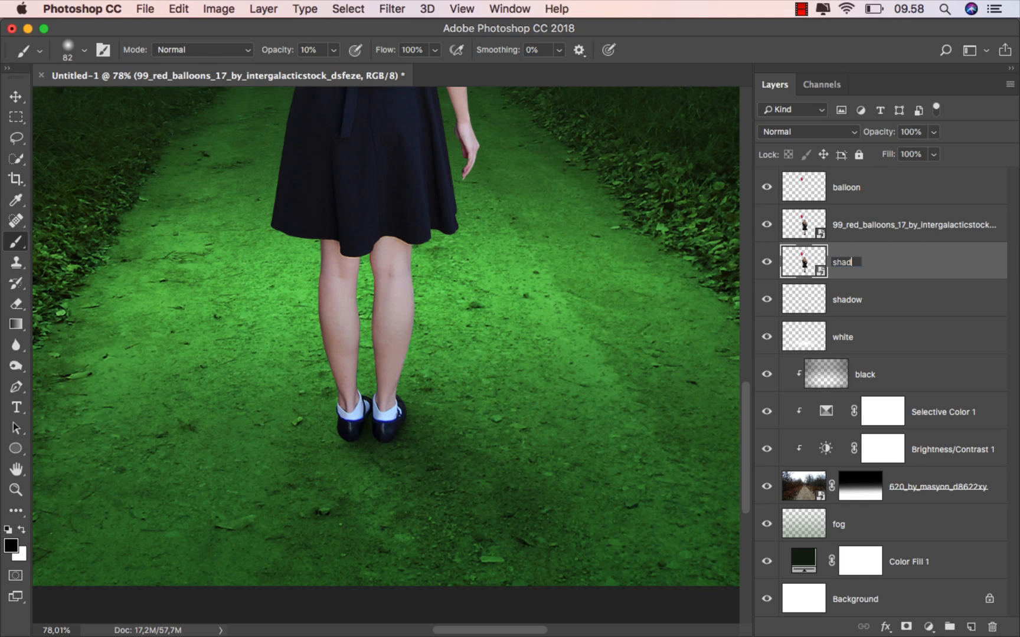
{"action": "type", "text": "ow 2"}
{"action": "key", "text": "Return"}
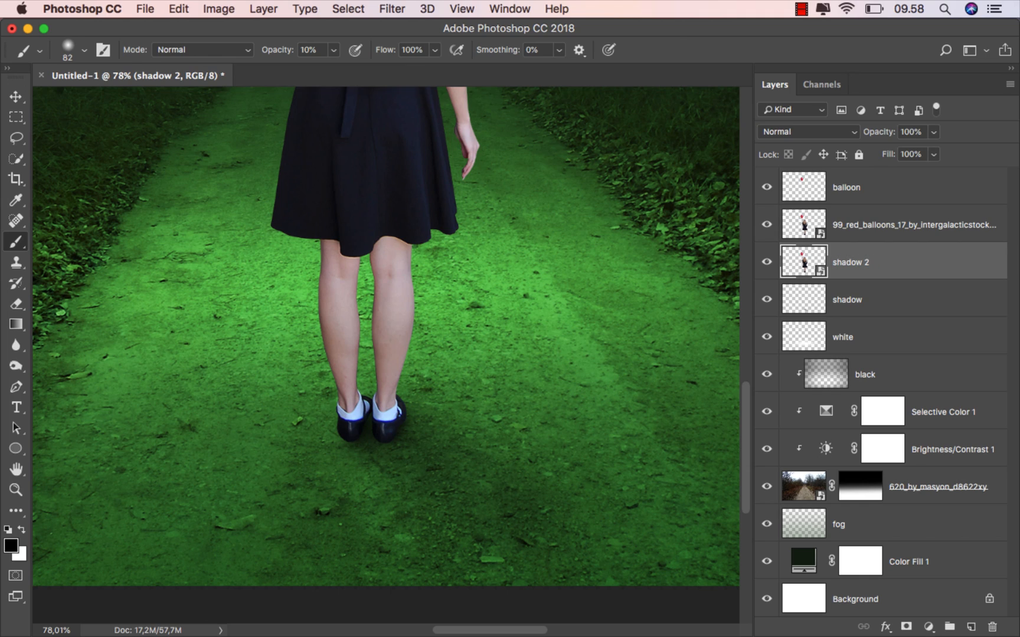
Rasterize the "shadow 2" layer and turn it black with Hue/Saturation at Lightness -100
{"action": "right_click", "coordinate": [879, 265]}
{"action": "left_click", "coordinate": [762, 516]}
{"action": "key", "text": "super+0"}
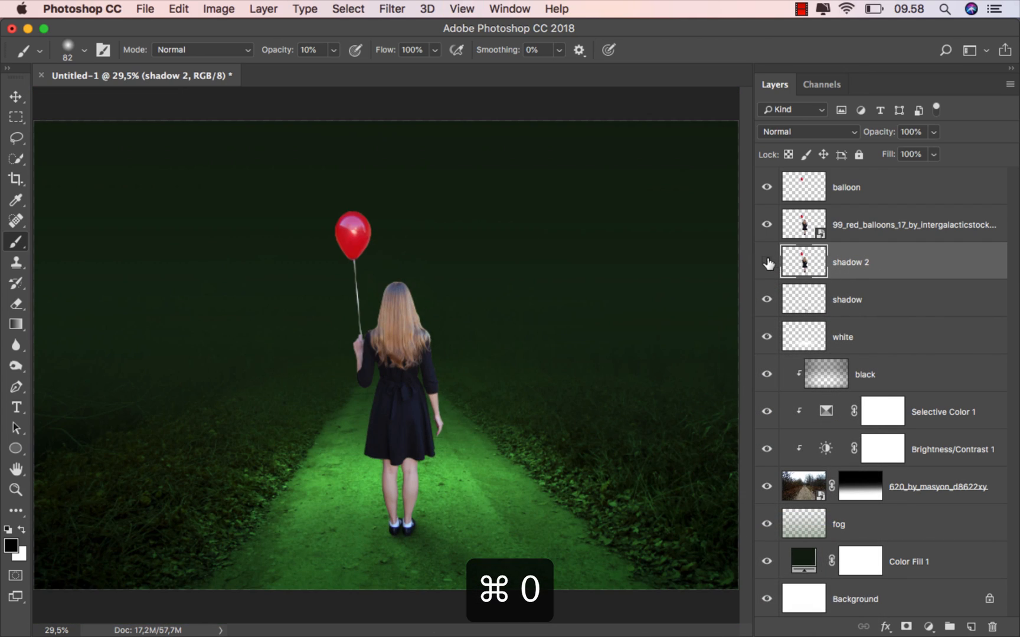
{"action": "key", "text": "super+u"}
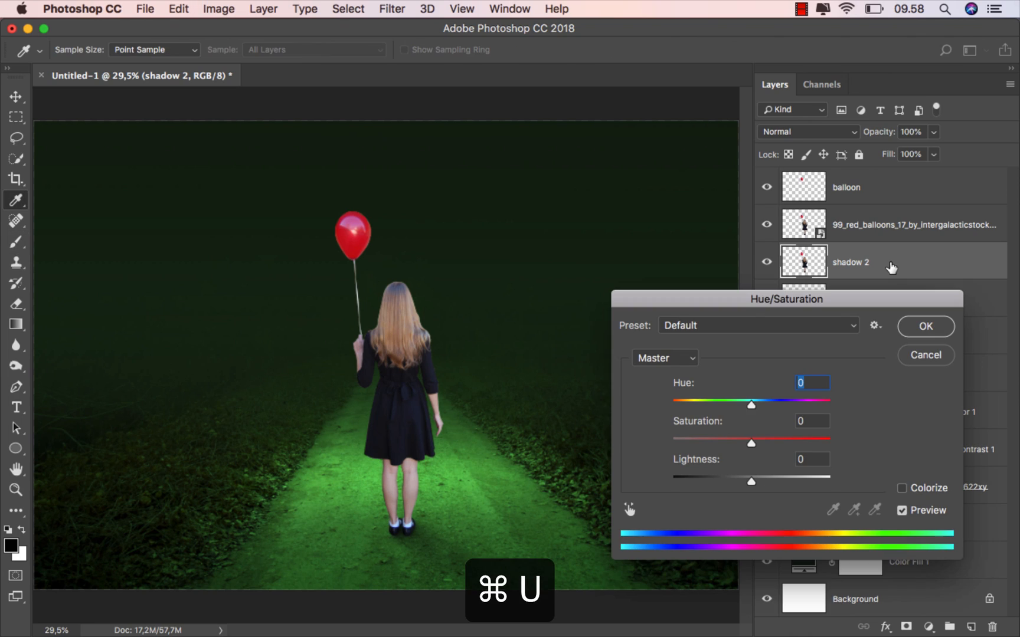
{"action": "left_click_drag", "start_coordinate": [756, 478], "coordinate": [660, 480]}
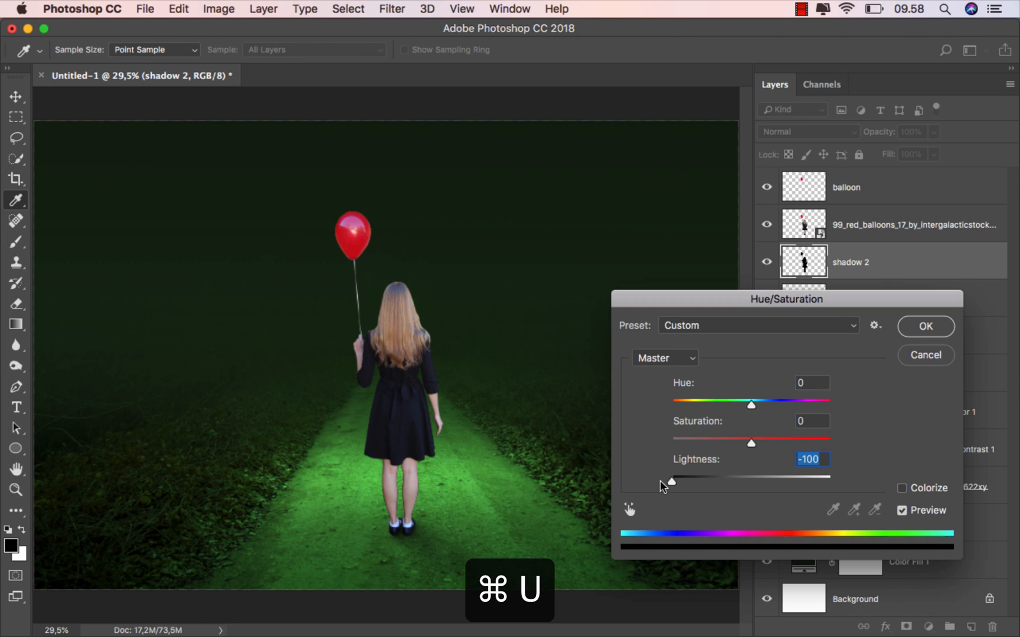
{"action": "left_click", "coordinate": [924, 331]}
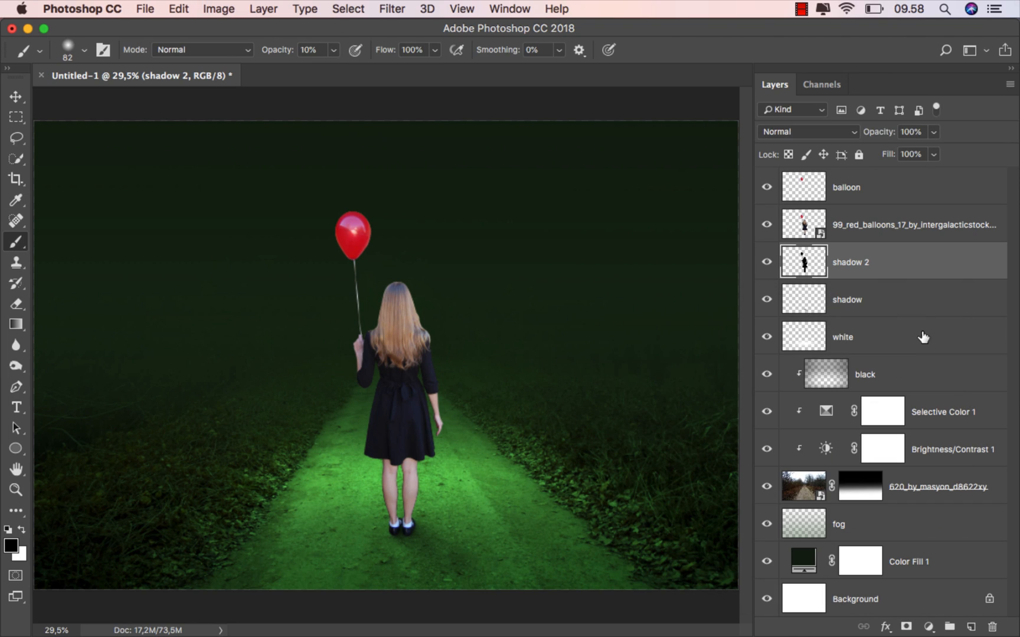
Distort the black "shadow 2" silhouette into a cast shadow lying on the road toward the lower right
{"action": "key", "text": "super+t"}
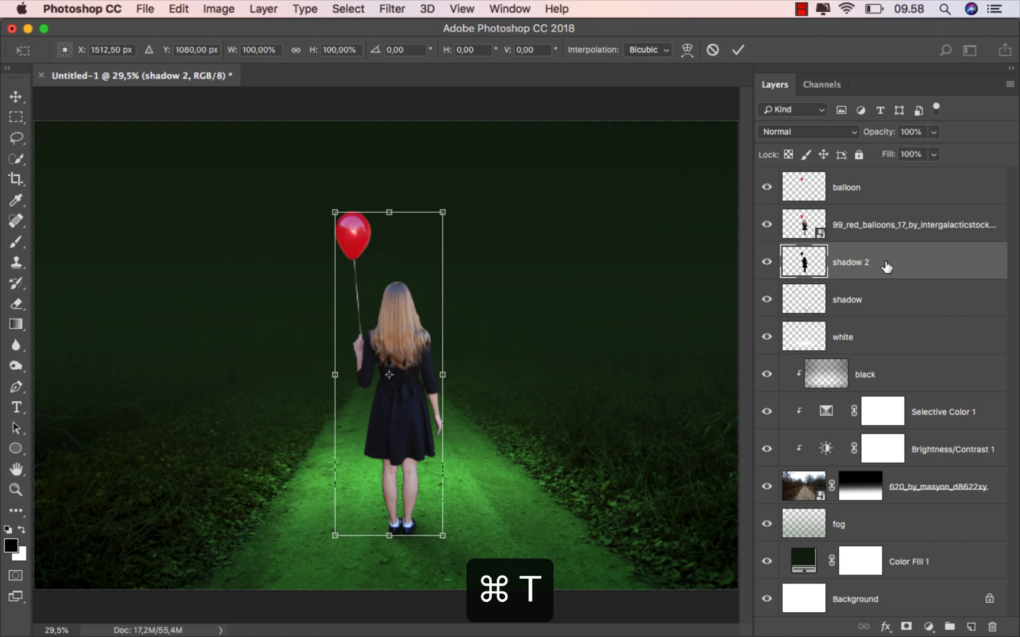
{"action": "right_click", "coordinate": [406, 290]}
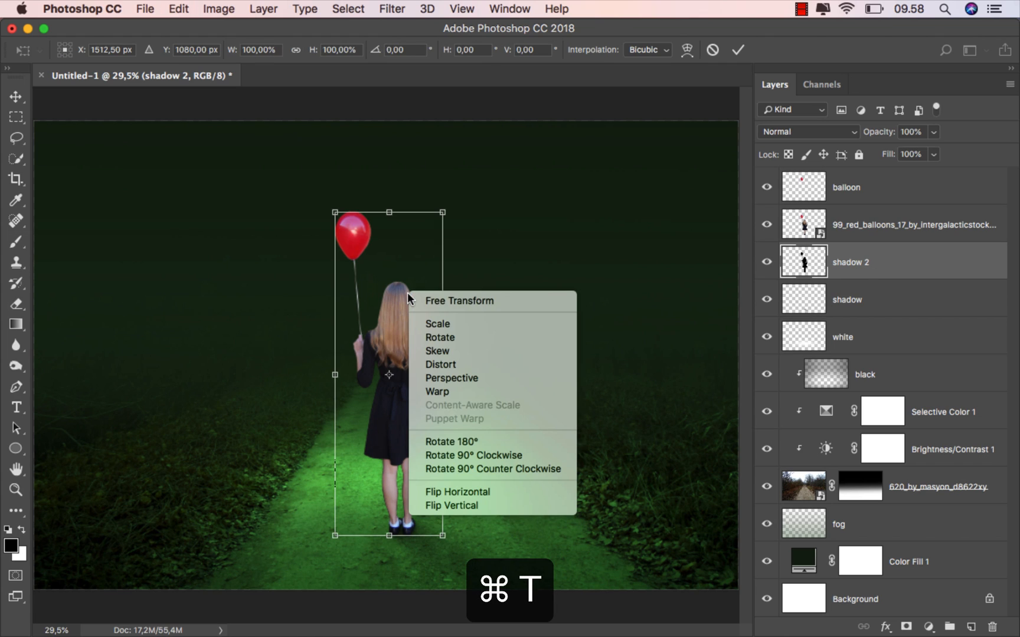
{"action": "left_click", "coordinate": [468, 366]}
{"action": "left_click_drag", "start_coordinate": [389, 211], "coordinate": [516, 608]}
{"action": "left_click", "coordinate": [738, 50]}
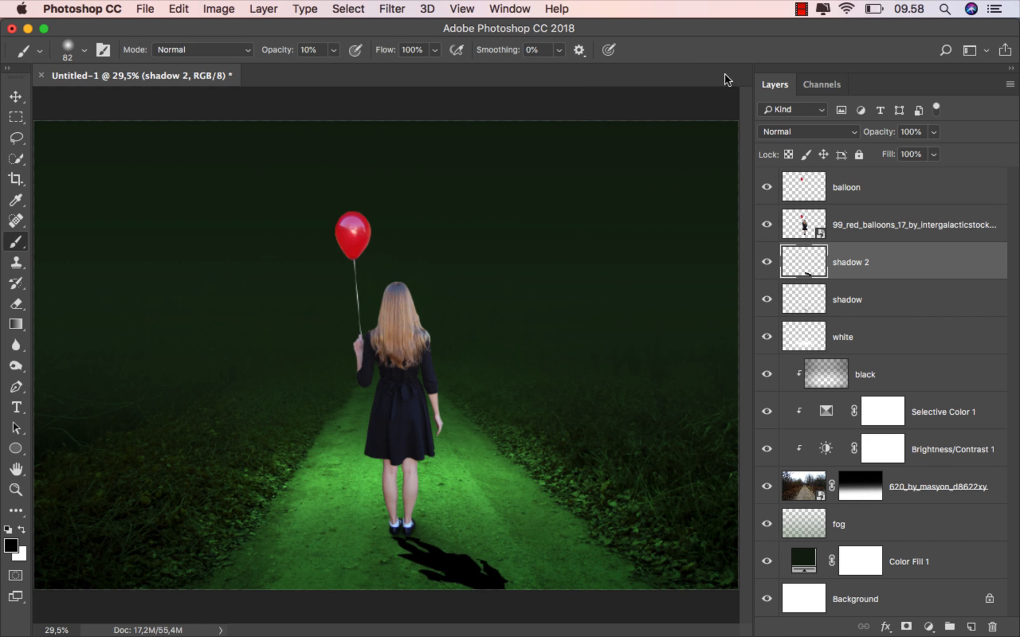
Move the cast shadow so its feet meet the heels of the girl's shoes
{"action": "scroll", "coordinate": [469, 551], "scroll_direction": "up", "scroll_amount": 5}
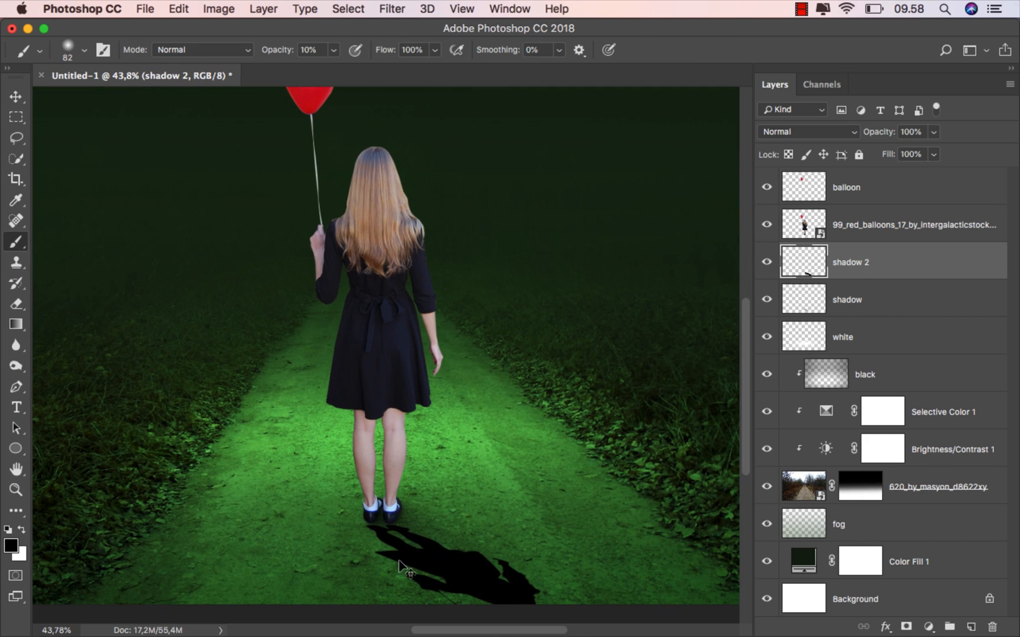
{"action": "key", "text": "v"}
{"action": "scroll", "coordinate": [394, 561], "scroll_direction": "up", "scroll_amount": 3}
{"action": "scroll", "coordinate": [413, 466], "scroll_direction": "down", "scroll_amount": 1}
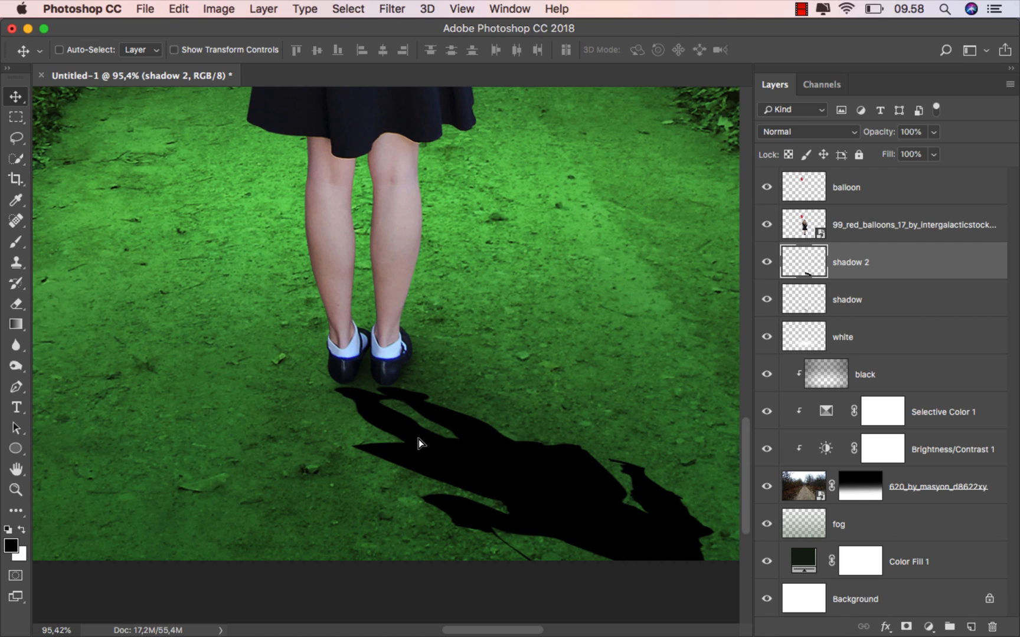
{"action": "left_click_drag", "start_coordinate": [419, 437], "coordinate": [391, 490]}
{"action": "scroll", "coordinate": [425, 446], "scroll_direction": "up", "scroll_amount": 1}
Paint black with a hard round 11 px brush at 100% opacity to join the cast shadow to the girl's right shoe
{"action": "left_click", "coordinate": [21, 248]}
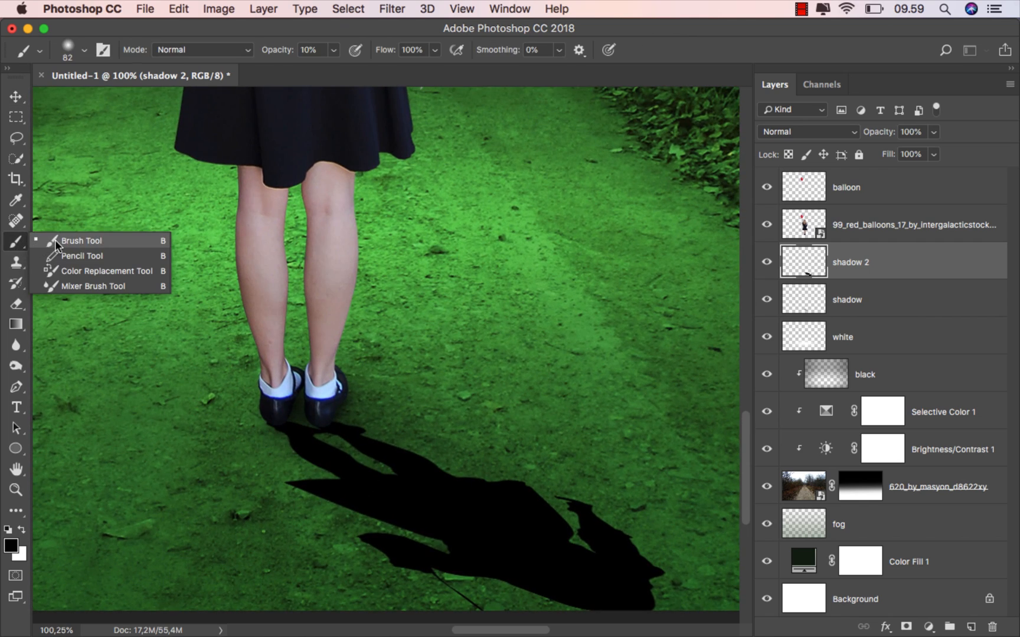
{"action": "left_click", "coordinate": [55, 239]}
{"action": "left_click", "coordinate": [335, 52]}
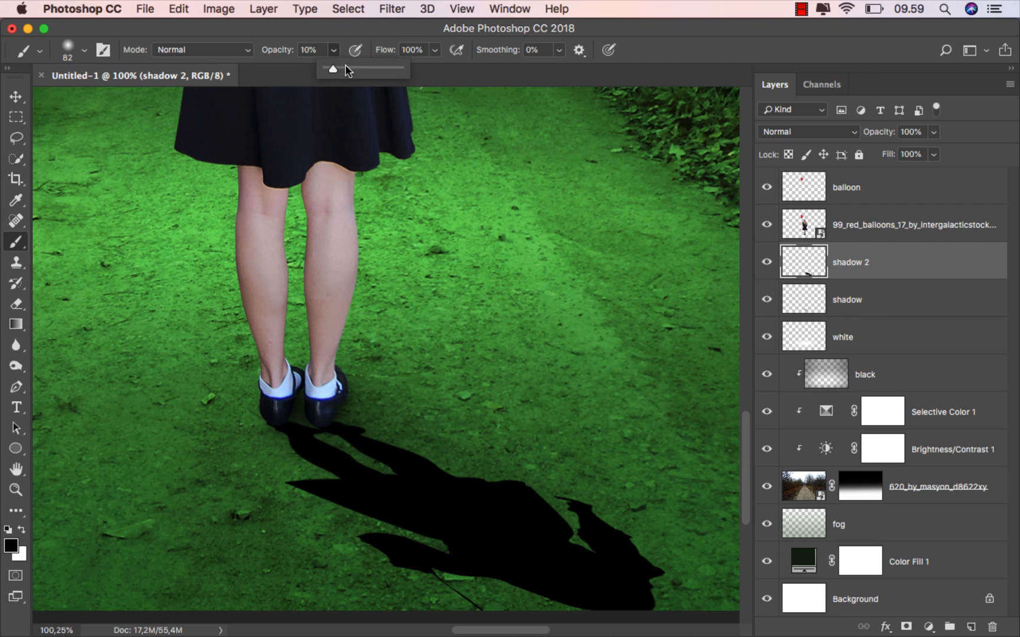
{"action": "left_click_drag", "start_coordinate": [345, 67], "coordinate": [465, 79]}
{"action": "right_click", "coordinate": [472, 197]}
{"action": "left_click", "coordinate": [582, 395]}
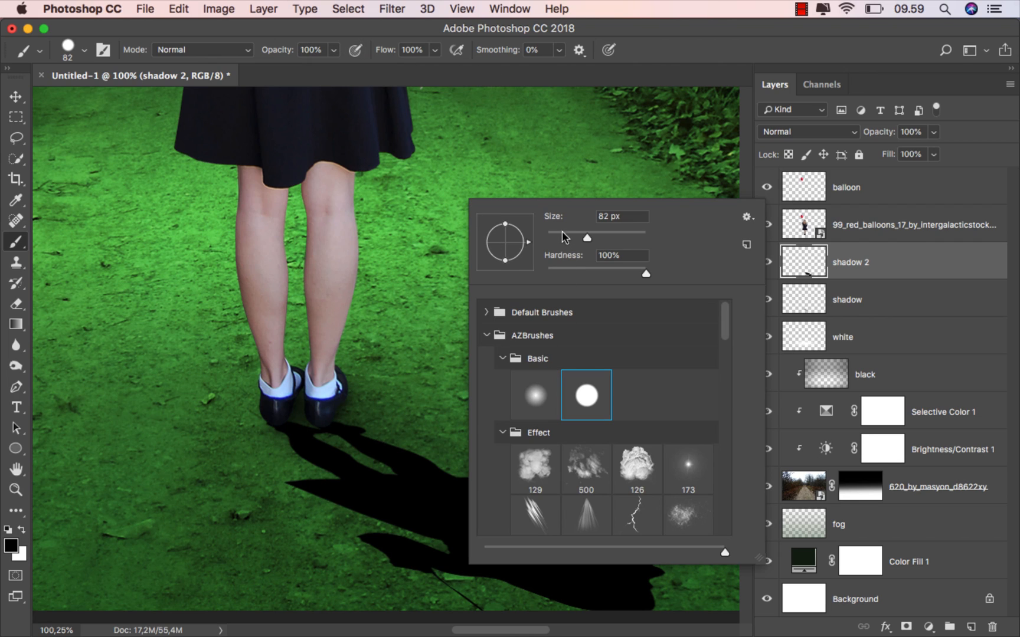
{"action": "scroll", "coordinate": [322, 427], "scroll_direction": "up", "scroll_amount": 4}
{"action": "type", "text": "11"}
{"action": "key", "text": "Return"}
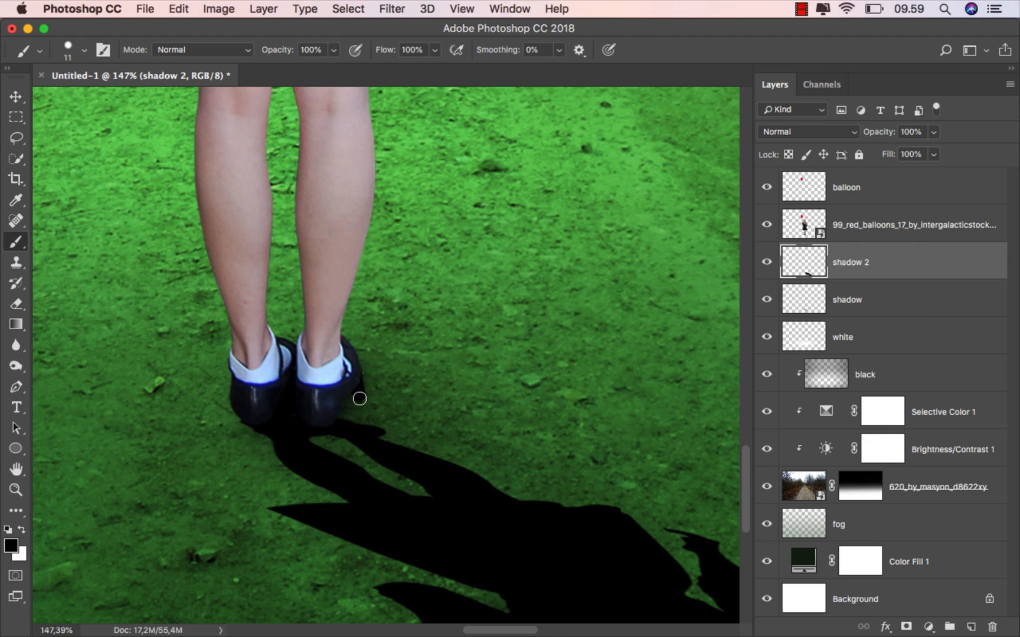
{"action": "left_click_drag", "start_coordinate": [358, 426], "coordinate": [343, 406]}
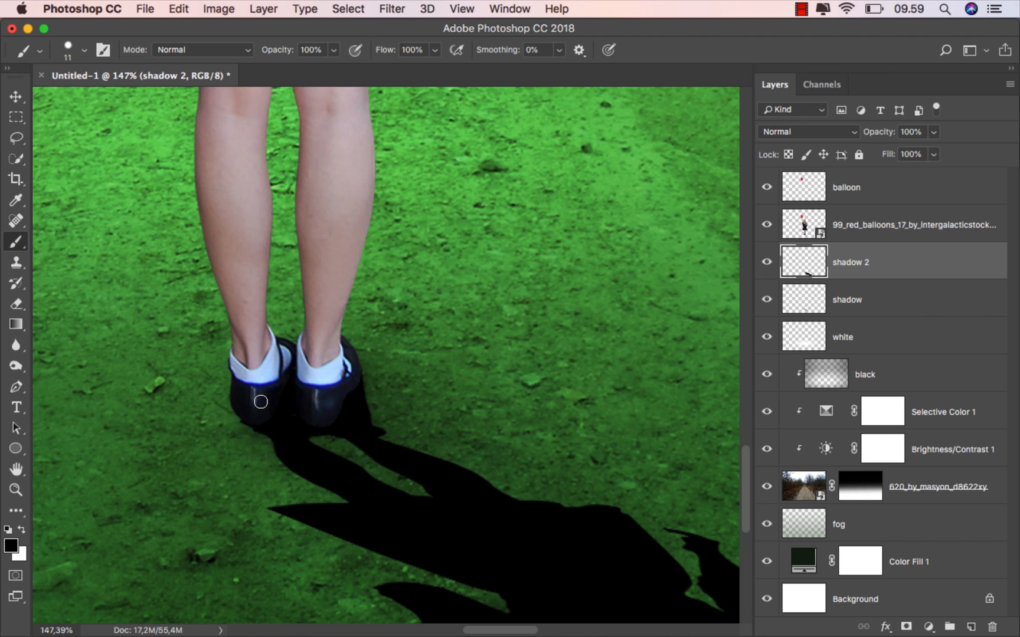
{"action": "scroll", "coordinate": [315, 410], "scroll_direction": "down", "scroll_amount": 5}
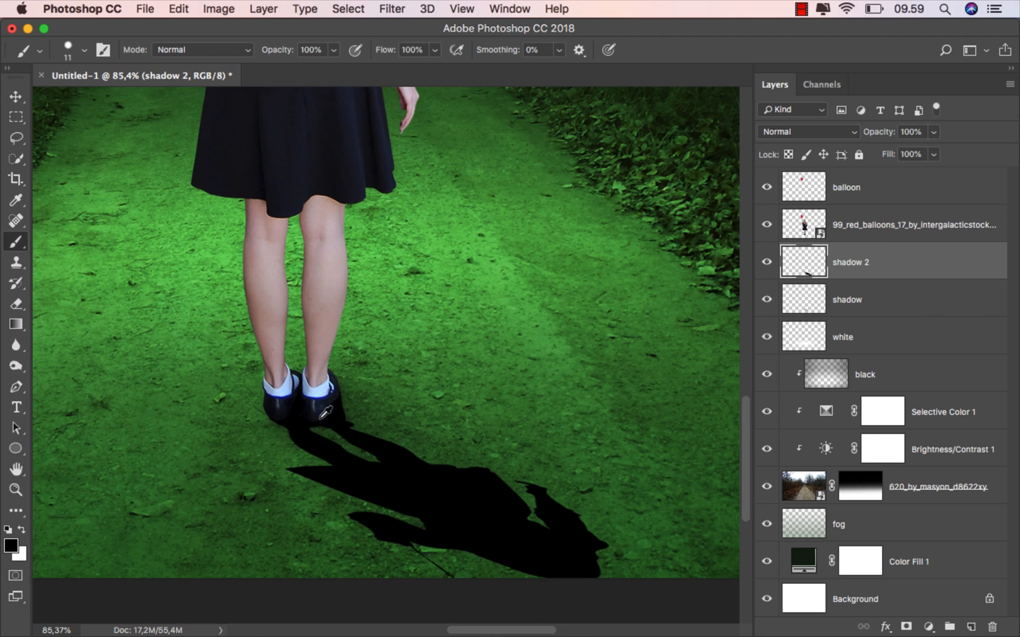
Lower the "shadow 2" layer's opacity to 20%
{"action": "key", "text": "ctrl+0"}
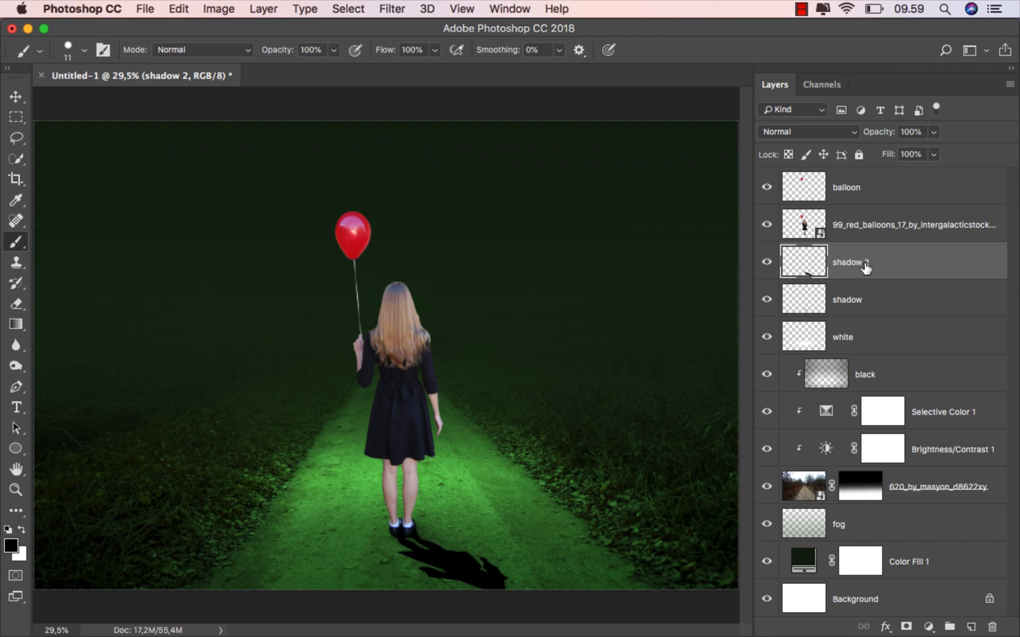
{"action": "key", "text": "v"}
{"action": "left_click", "coordinate": [934, 134]}
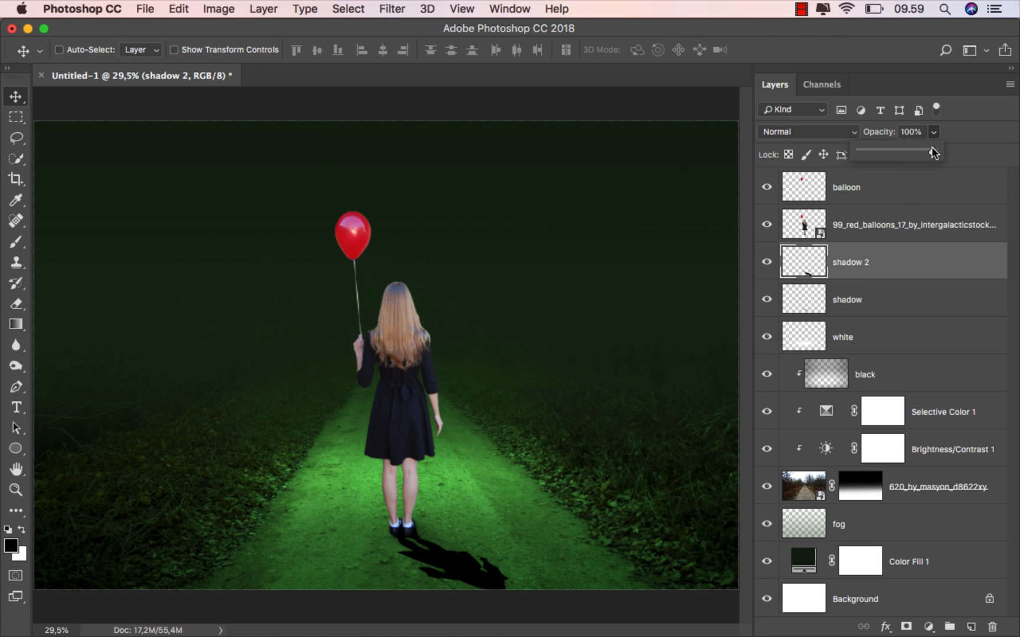
{"action": "left_click_drag", "start_coordinate": [883, 155], "coordinate": [879, 156]}
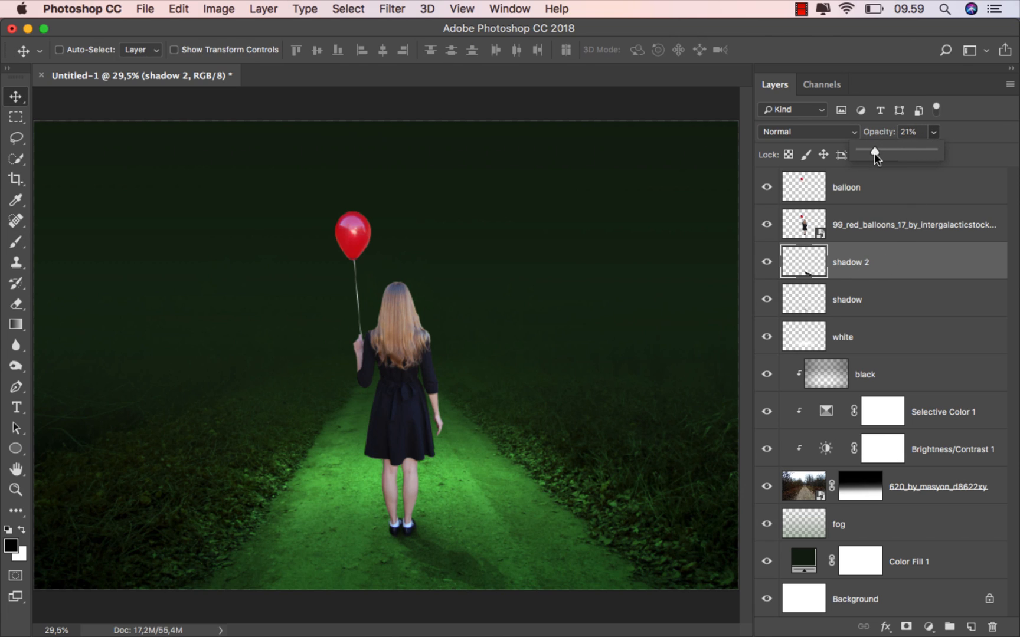
{"action": "left_click", "coordinate": [883, 258]}
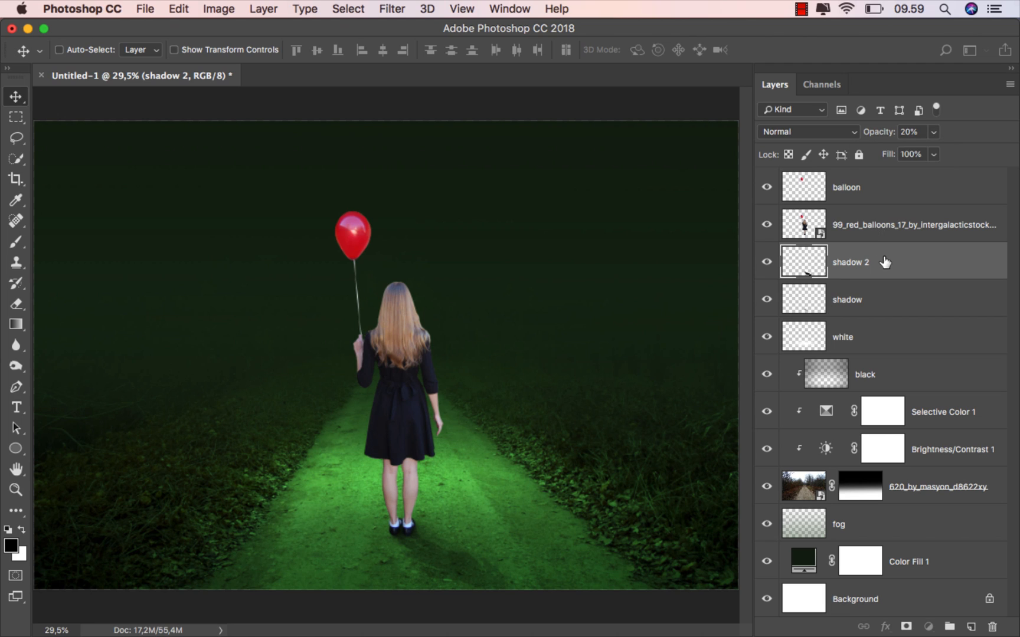
Soften the "shadow 2" layer with a Gaussian Blur of 2.0 pixels radius and compare the image with and without the layer
{"action": "left_click", "coordinate": [376, 11]}
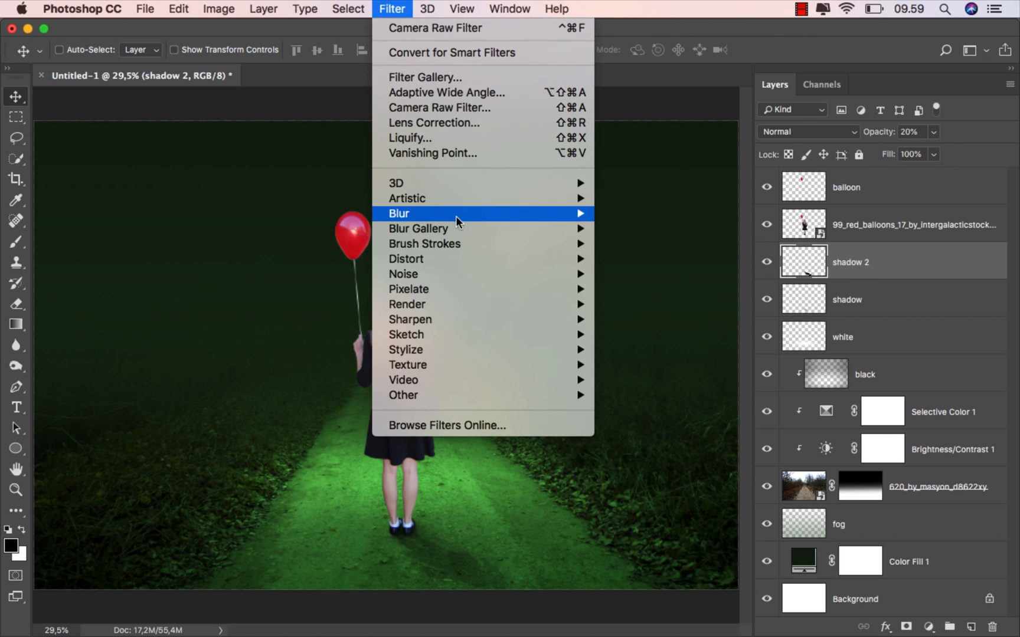
{"action": "mouse_move", "coordinate": [455, 214]}
{"action": "left_click", "coordinate": [649, 273]}
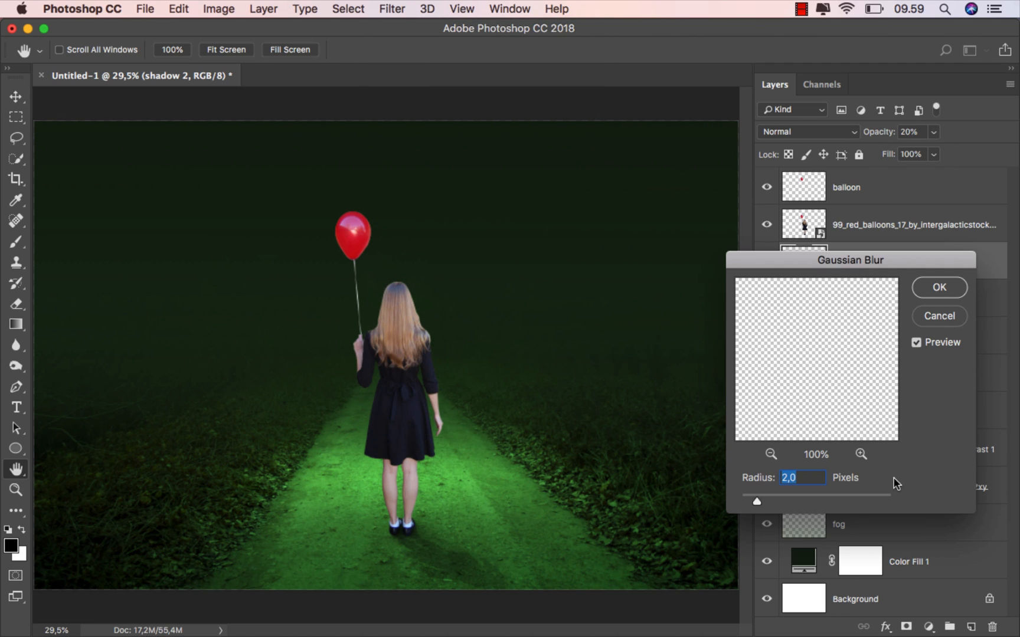
{"action": "left_click_drag", "start_coordinate": [900, 261], "coordinate": [790, 303]}
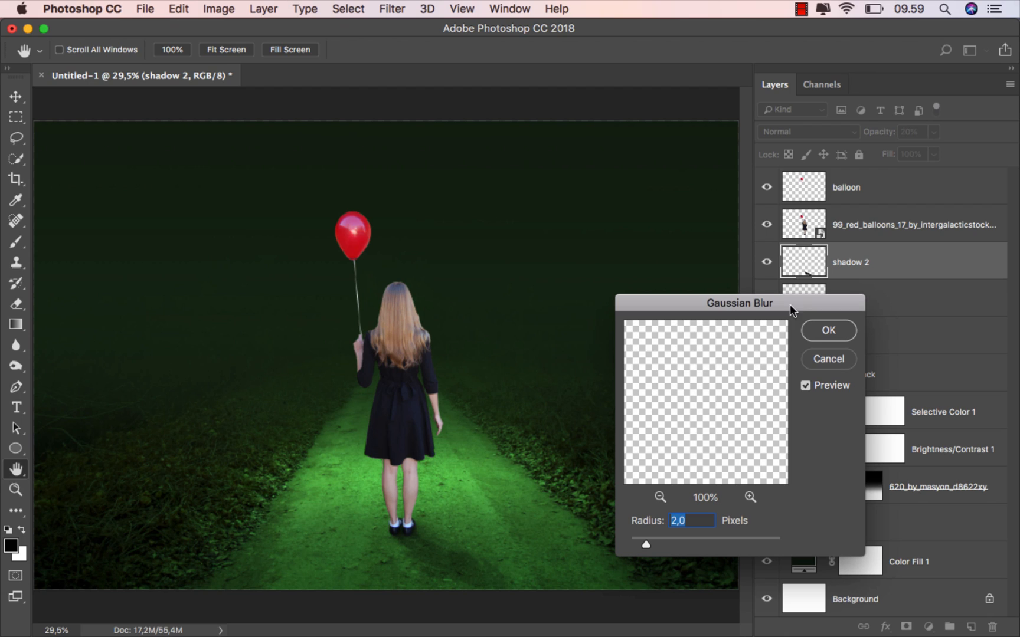
{"action": "left_click", "coordinate": [829, 331]}
{"action": "left_click", "coordinate": [766, 264]}
{"action": "left_click", "coordinate": [766, 263]}
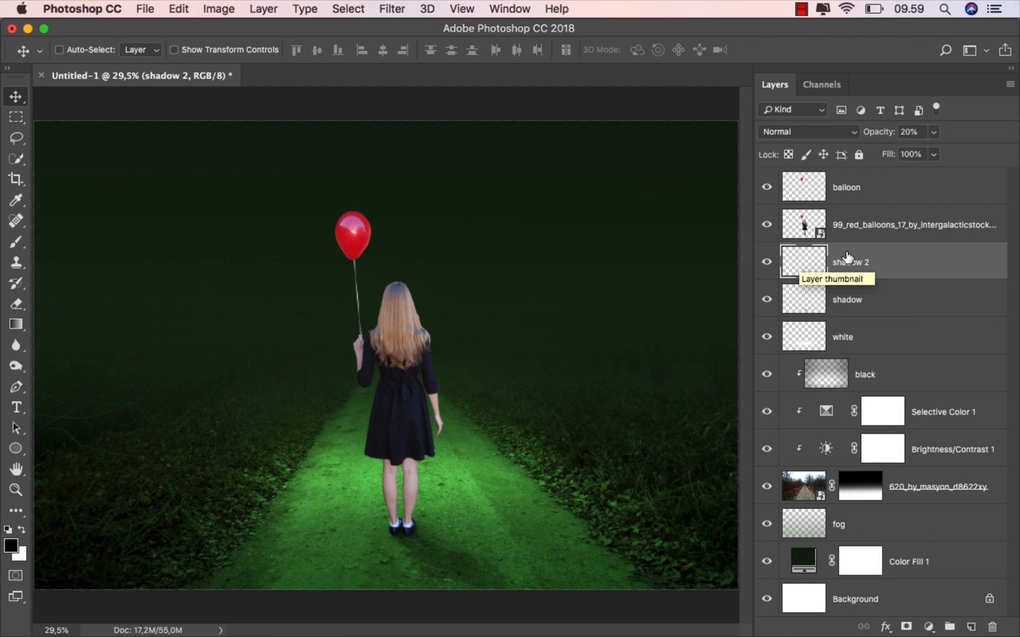
Rename the girl's smart object layer to "model"
{"action": "left_click", "coordinate": [829, 234]}
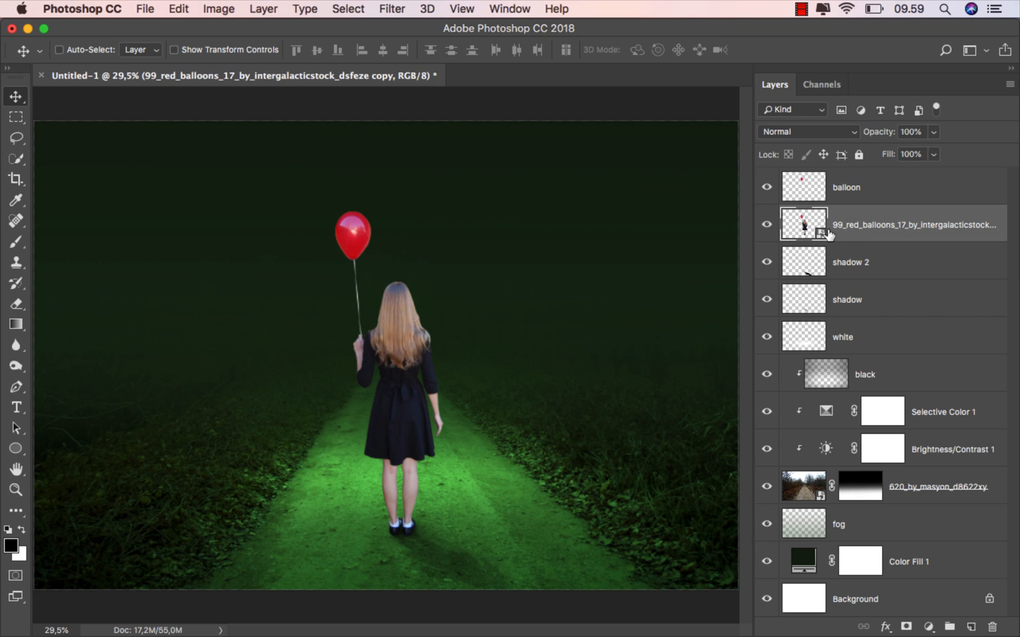
{"action": "left_click", "coordinate": [767, 225]}
{"action": "left_click", "coordinate": [767, 224]}
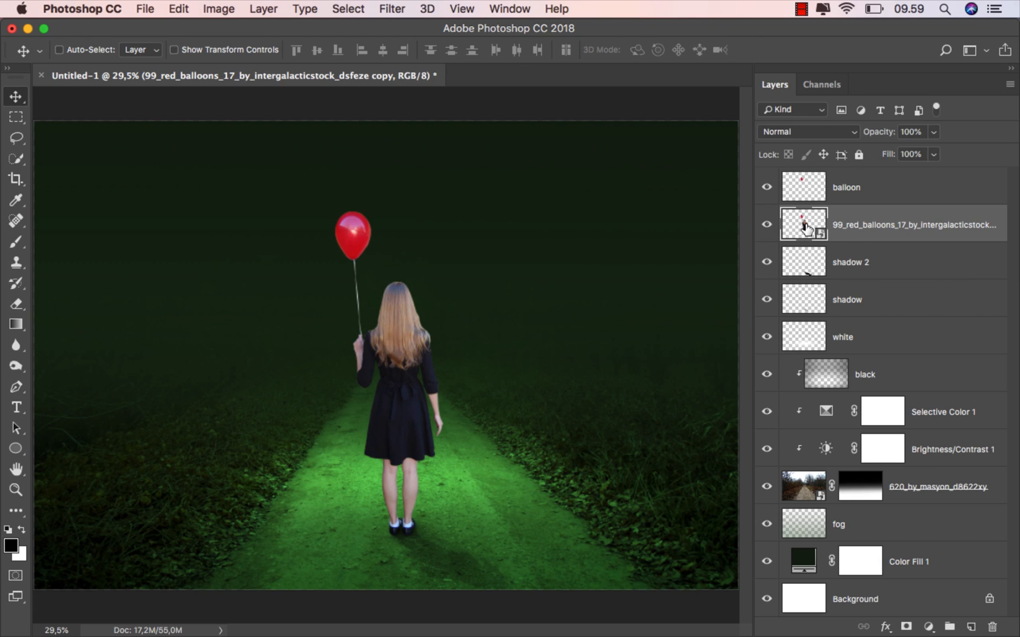
{"action": "double_click", "coordinate": [853, 224]}
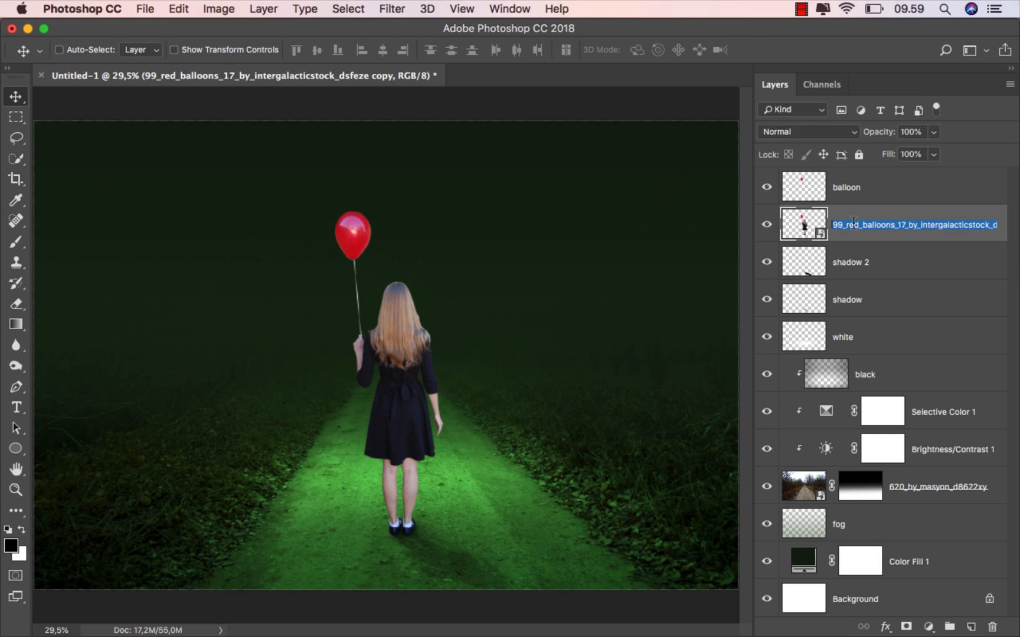
{"action": "type", "text": "model"}
{"action": "key", "text": "Return"}
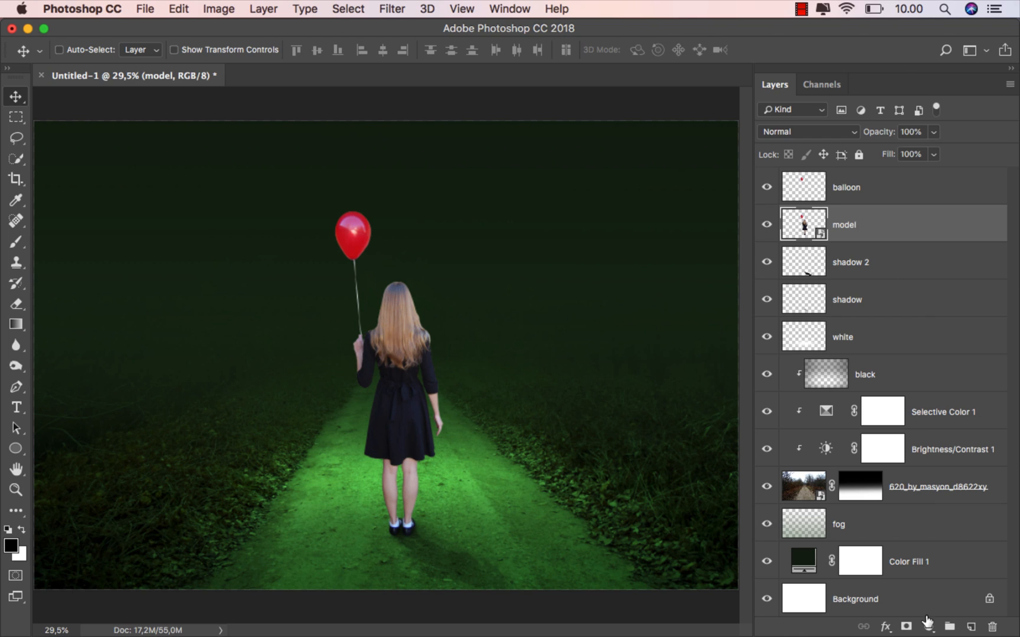
Add a Vibrance adjustment clipped to the "model" layer with Vibrance at about -23
{"action": "left_click", "coordinate": [929, 625]}
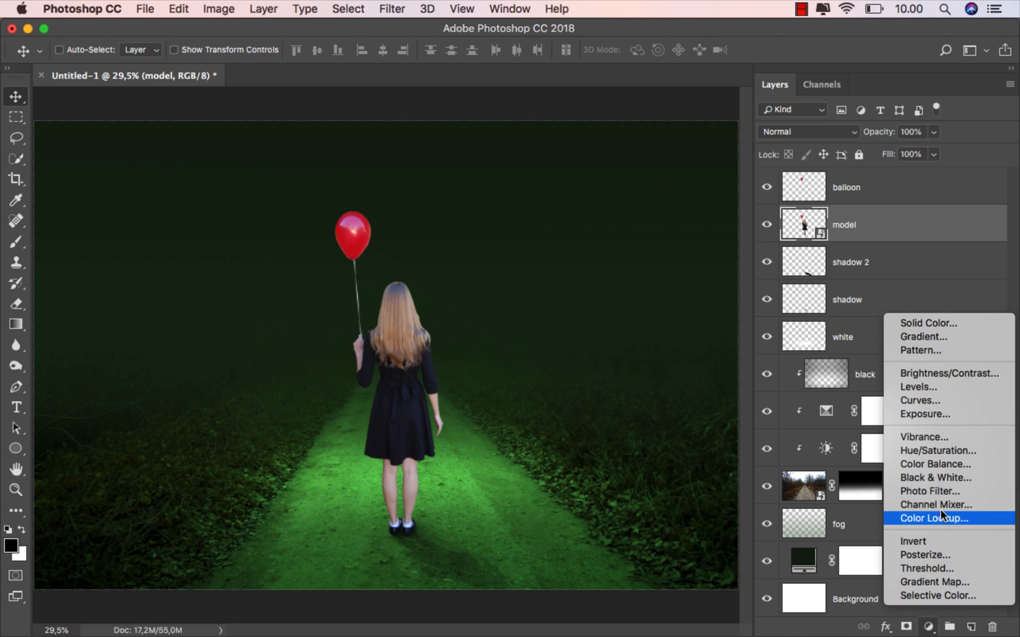
{"action": "left_click", "coordinate": [950, 436]}
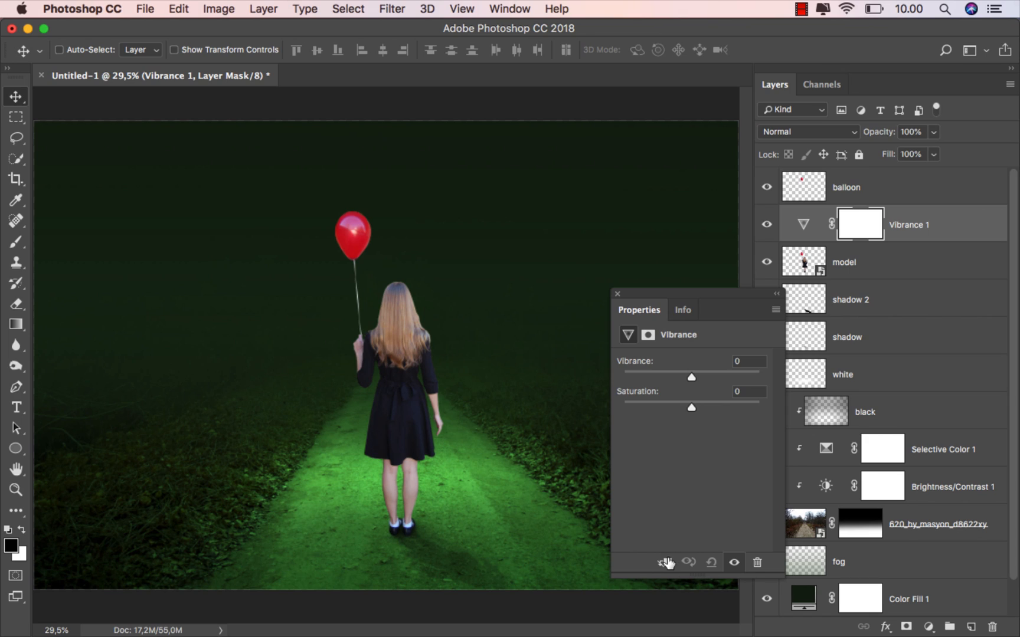
{"action": "left_click", "coordinate": [666, 562]}
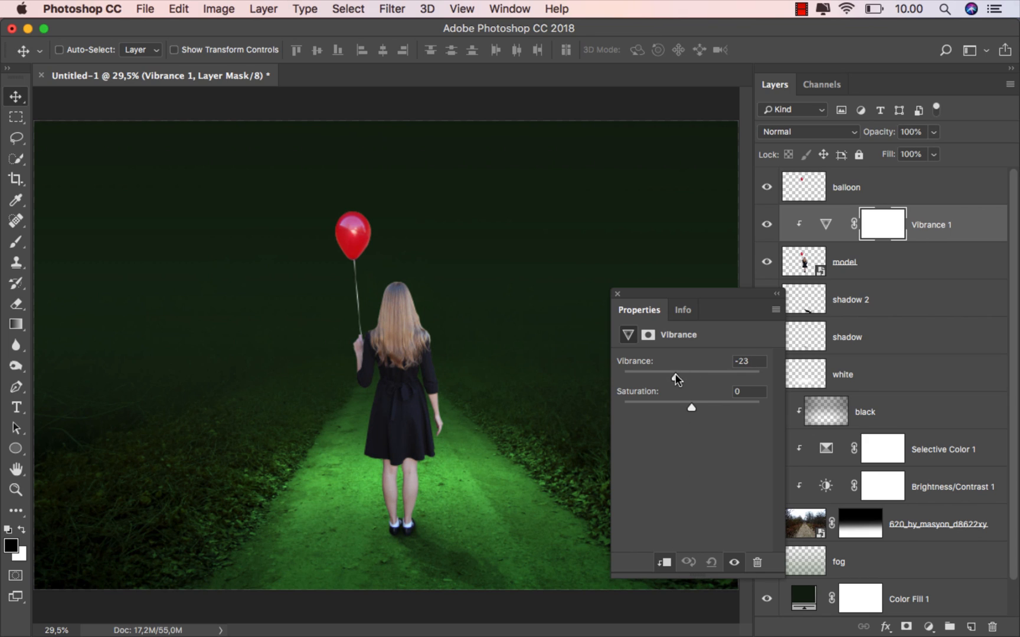
{"action": "left_click_drag", "start_coordinate": [674, 374], "coordinate": [676, 374]}
{"action": "left_click", "coordinate": [617, 294]}
{"action": "left_click", "coordinate": [764, 230]}
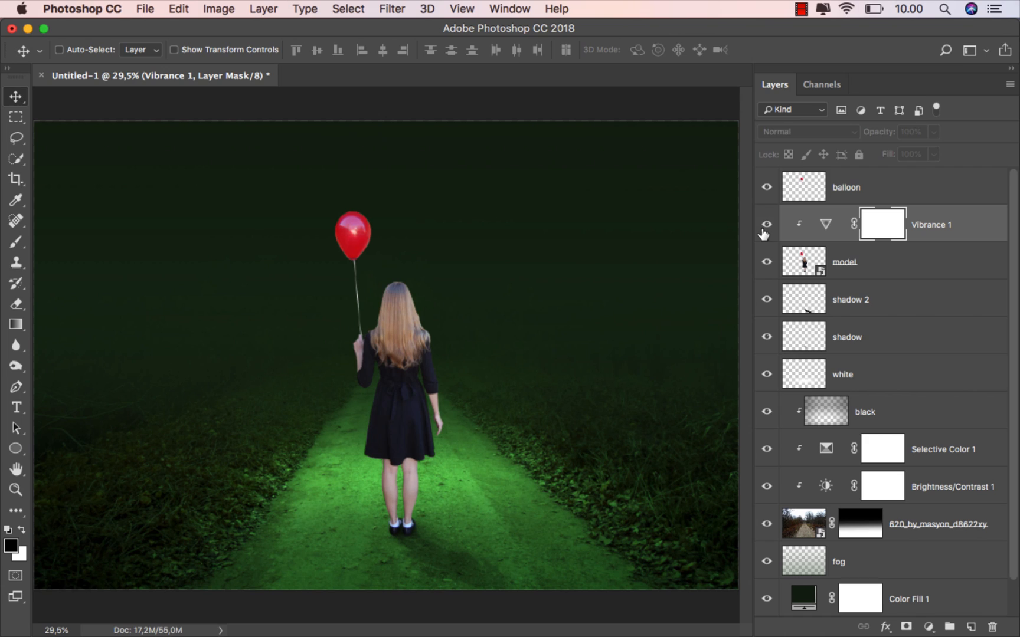
{"action": "left_click", "coordinate": [947, 229]}
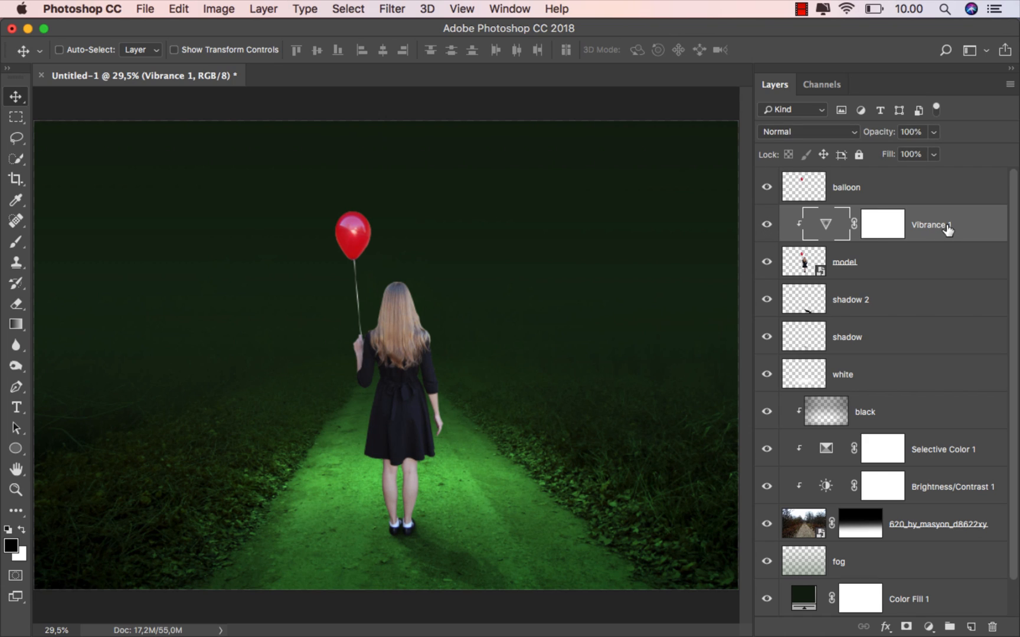
Add a Levels adjustment clipped to the "model" layer, set its white output level to 121, and compare before and after
{"action": "left_click", "coordinate": [928, 627]}
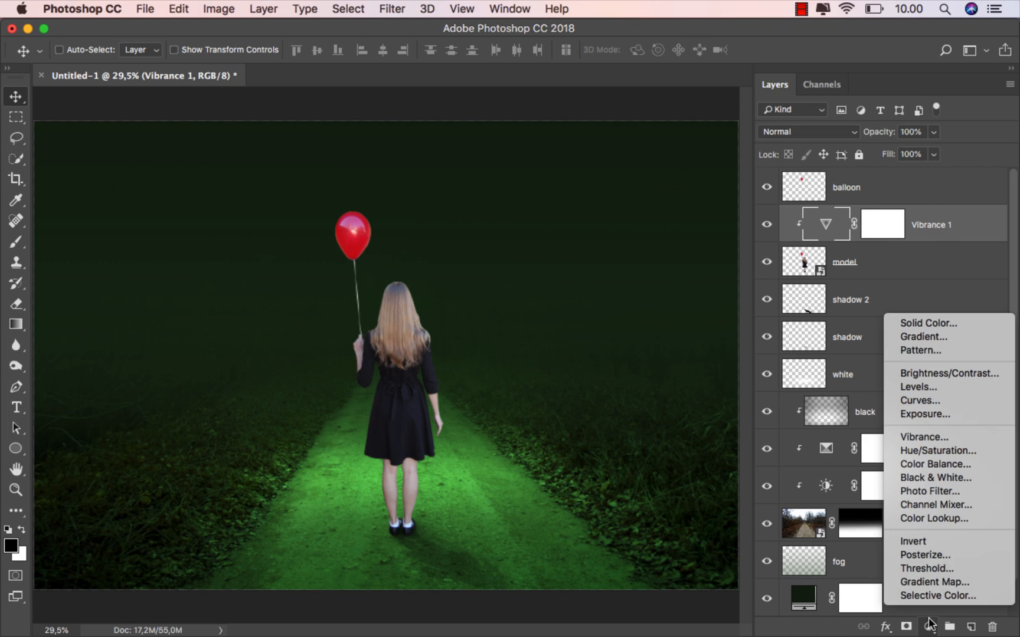
{"action": "left_click", "coordinate": [967, 388]}
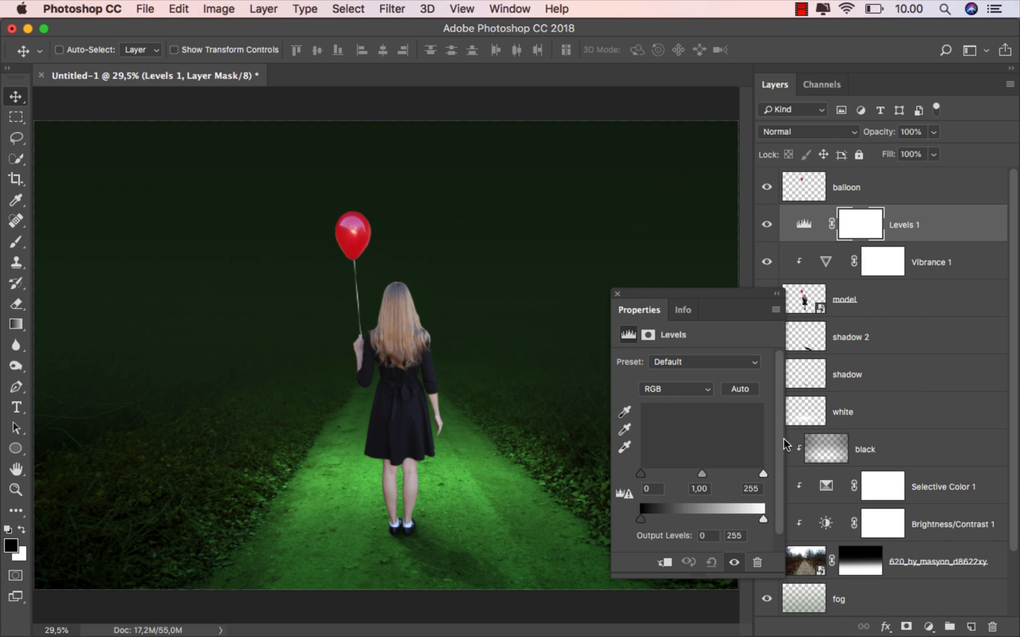
{"action": "left_click", "coordinate": [664, 562]}
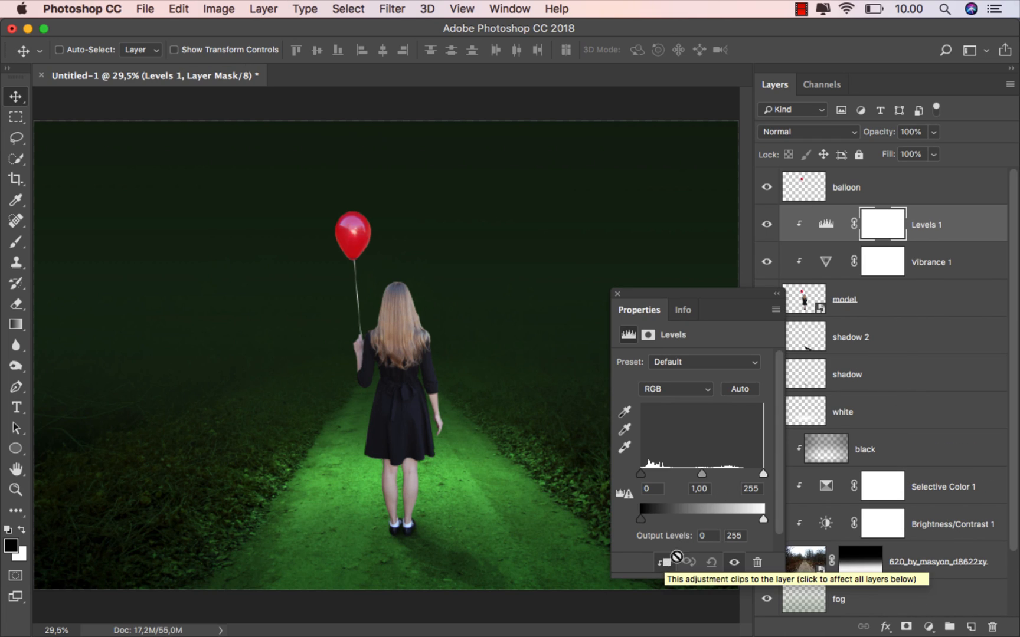
{"action": "left_click_drag", "start_coordinate": [764, 519], "coordinate": [698, 513]}
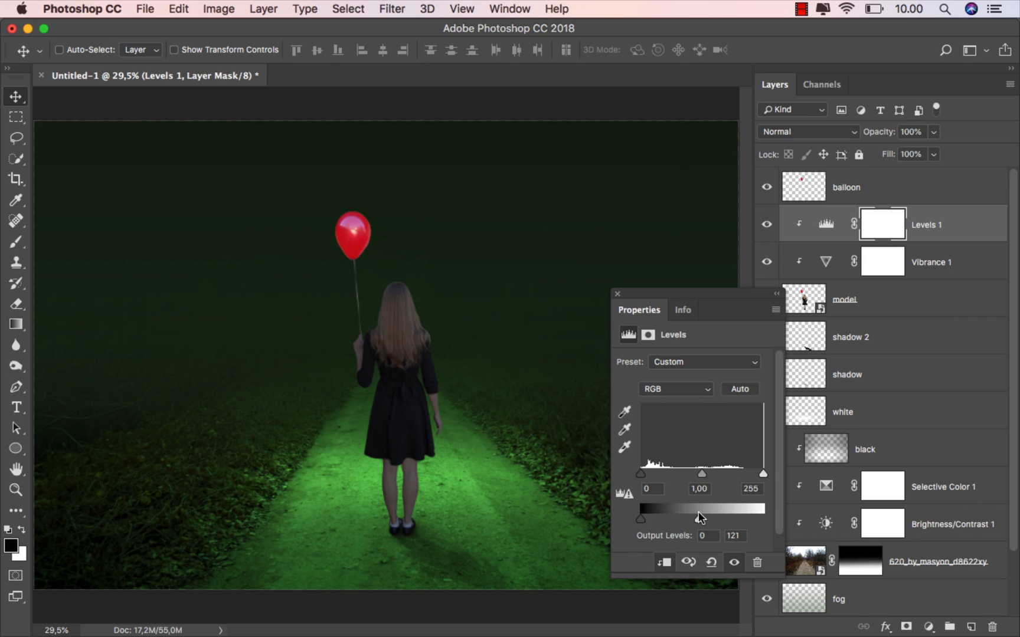
{"action": "left_click", "coordinate": [617, 294]}
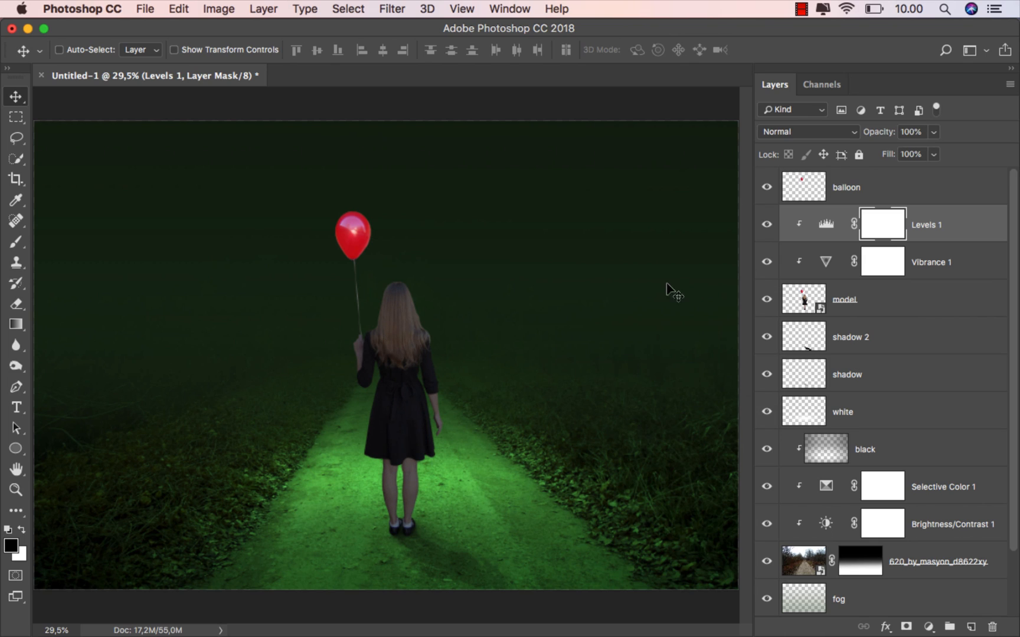
{"action": "left_click", "coordinate": [766, 225]}
{"action": "left_click", "coordinate": [766, 225]}
Mask the Levels adjustment with repeated linear black-to-transparent gradients at 50% opacity, restricting the darkening to the girl's lower body
{"action": "left_click", "coordinate": [16, 324]}
{"action": "left_click", "coordinate": [58, 326]}
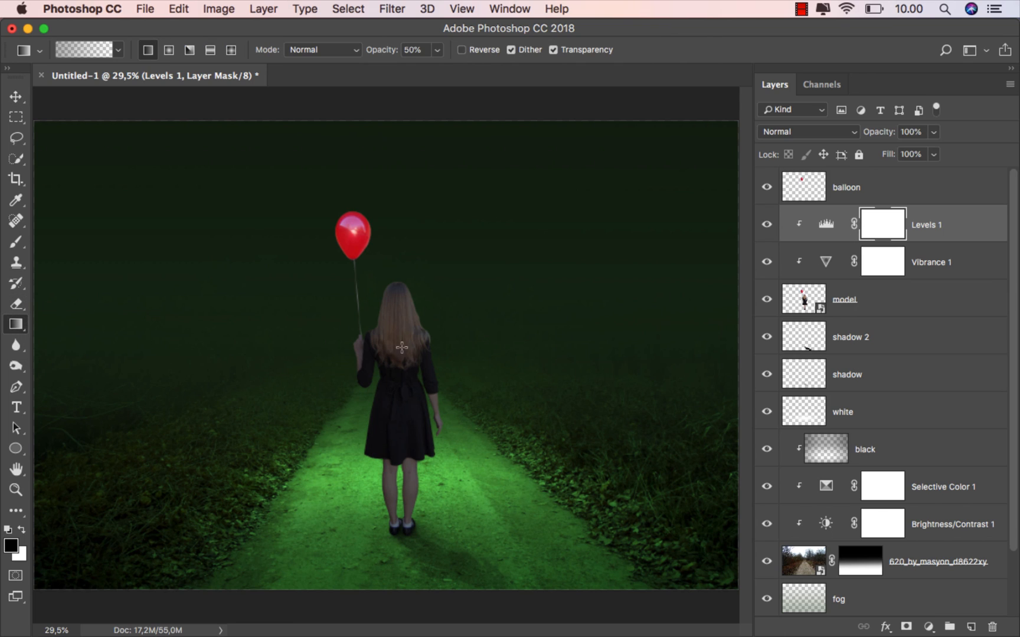
{"action": "left_click_drag", "start_coordinate": [410, 401], "coordinate": [432, 499]}
{"action": "left_click_drag", "start_coordinate": [372, 240], "coordinate": [412, 531]}
{"action": "left_click_drag", "start_coordinate": [311, 232], "coordinate": [425, 536]}
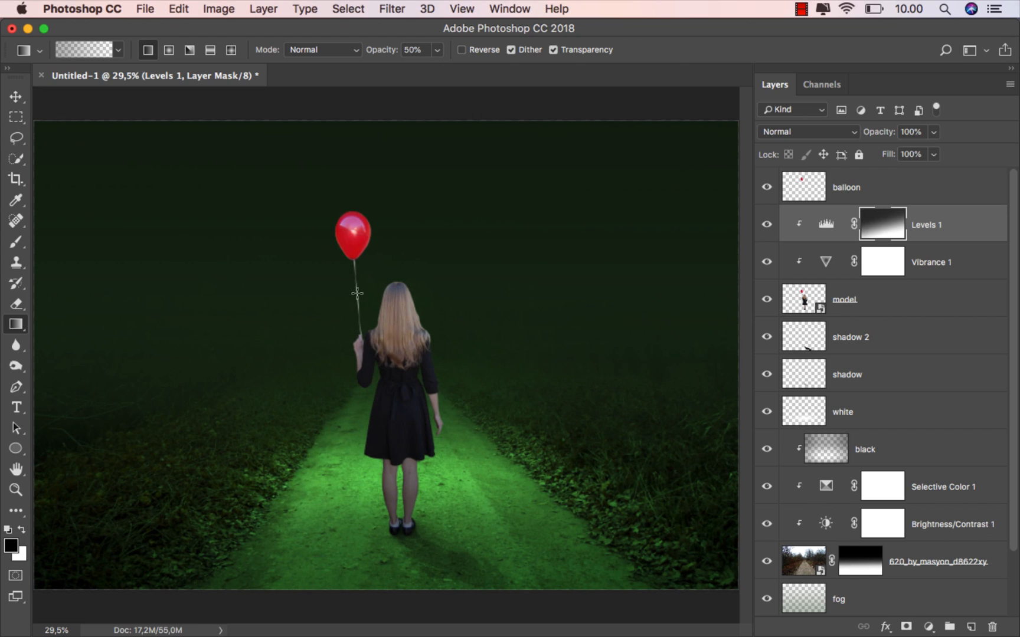
{"action": "left_click_drag", "start_coordinate": [352, 258], "coordinate": [429, 544]}
{"action": "left_click_drag", "start_coordinate": [407, 211], "coordinate": [430, 519]}
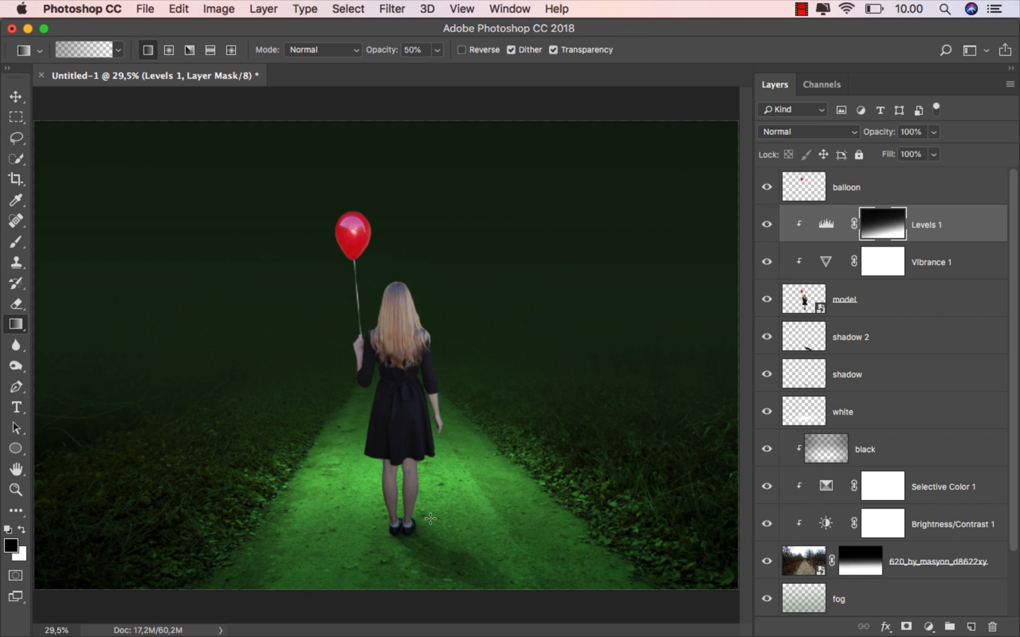
{"action": "left_click_drag", "start_coordinate": [325, 276], "coordinate": [426, 545]}
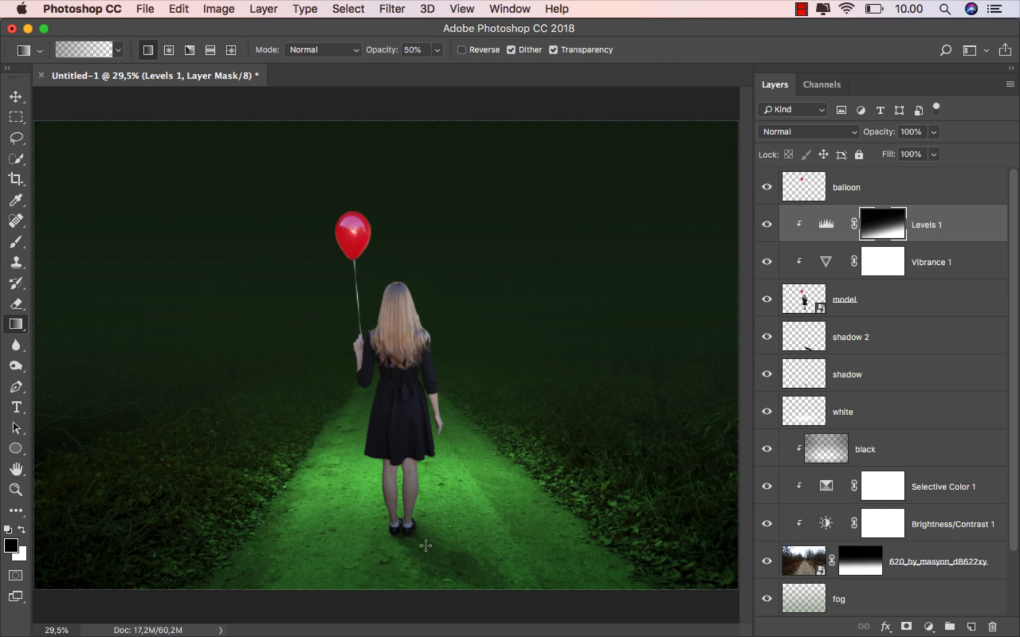
{"action": "left_click", "coordinate": [767, 225]}
{"action": "left_click", "coordinate": [767, 225]}
{"action": "left_click_drag", "start_coordinate": [329, 301], "coordinate": [426, 541]}
{"action": "left_click", "coordinate": [930, 226]}
{"action": "key", "text": "v"}
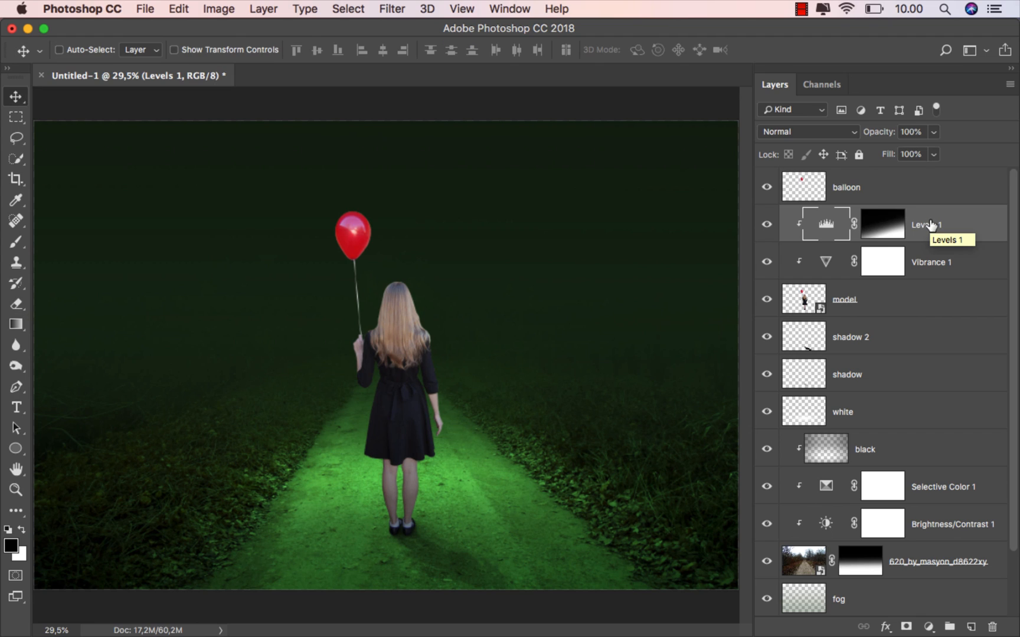
Add a Photo Filter adjustment above Levels 1, clipped to the "model" layer, using the Yellow filter at 25% density
{"action": "left_click", "coordinate": [928, 627]}
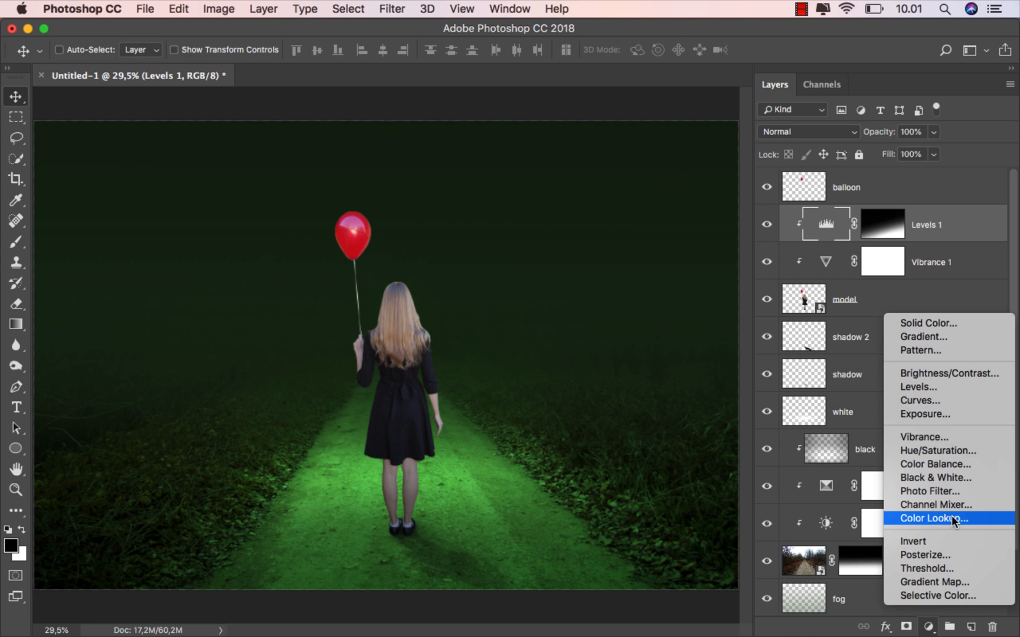
{"action": "left_click", "coordinate": [971, 490]}
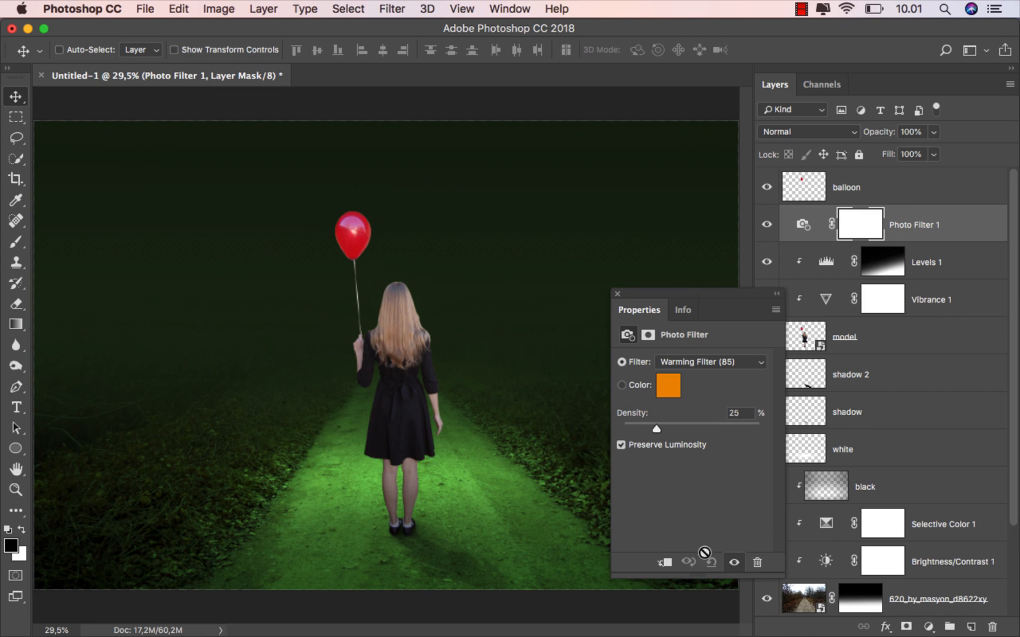
{"action": "left_click", "coordinate": [666, 562]}
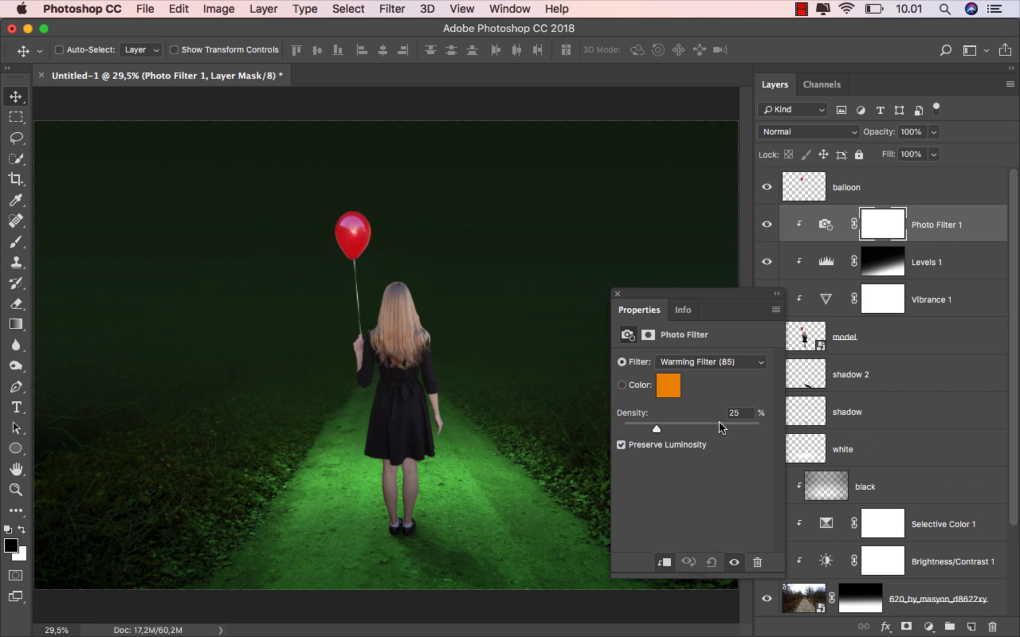
{"action": "left_click", "coordinate": [704, 362]}
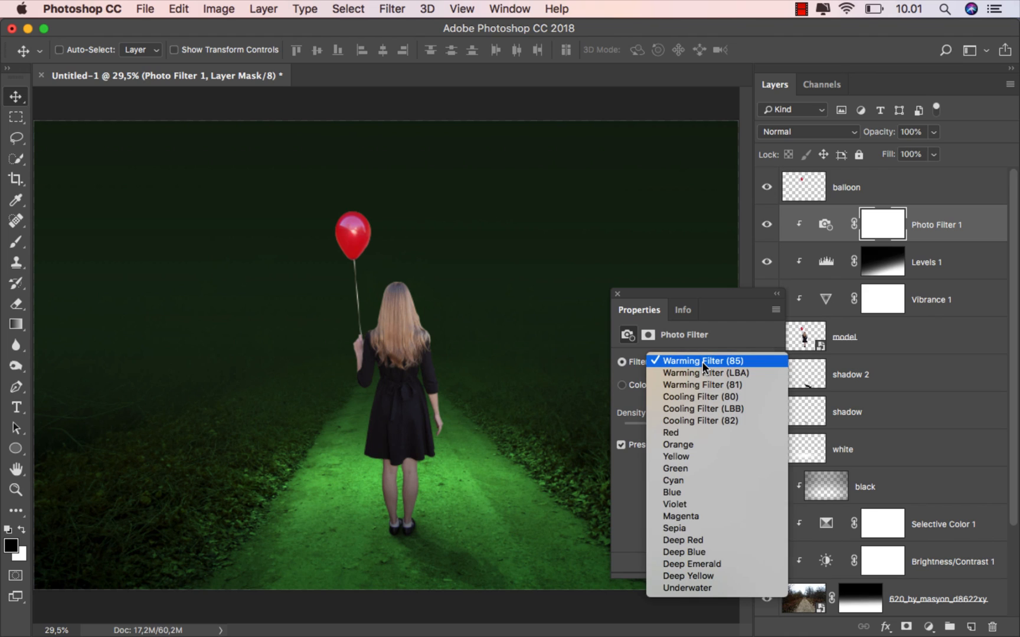
{"action": "left_click", "coordinate": [715, 460]}
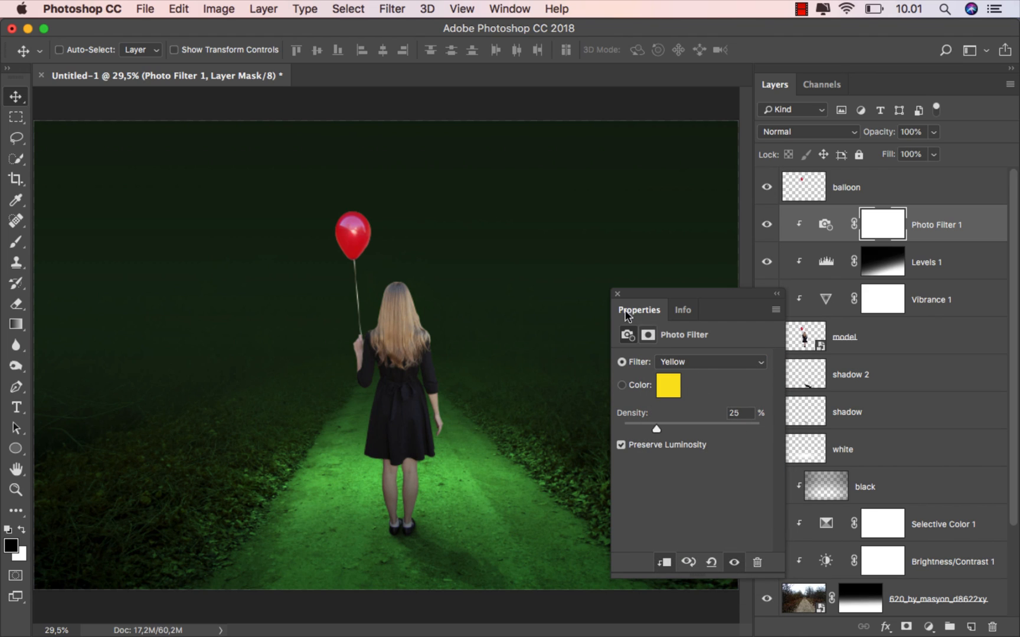
{"action": "left_click", "coordinate": [616, 294]}
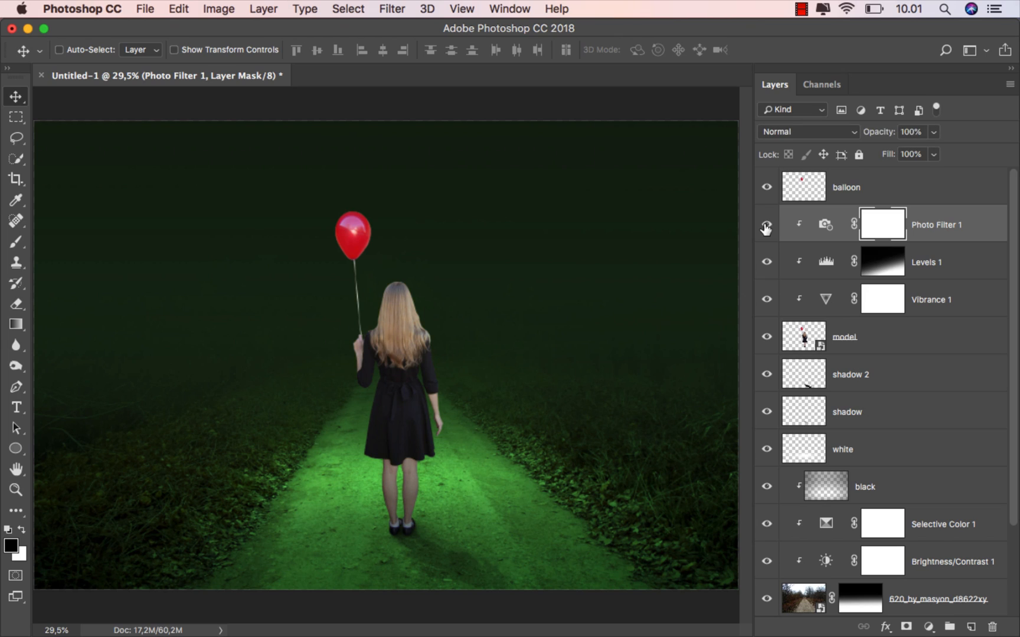
{"action": "left_click", "coordinate": [949, 230]}
Add a Color Overlay layer style to the "balloon" layer with colour 00ff2a, Screen blend mode and 100% opacity
{"action": "left_click", "coordinate": [864, 191]}
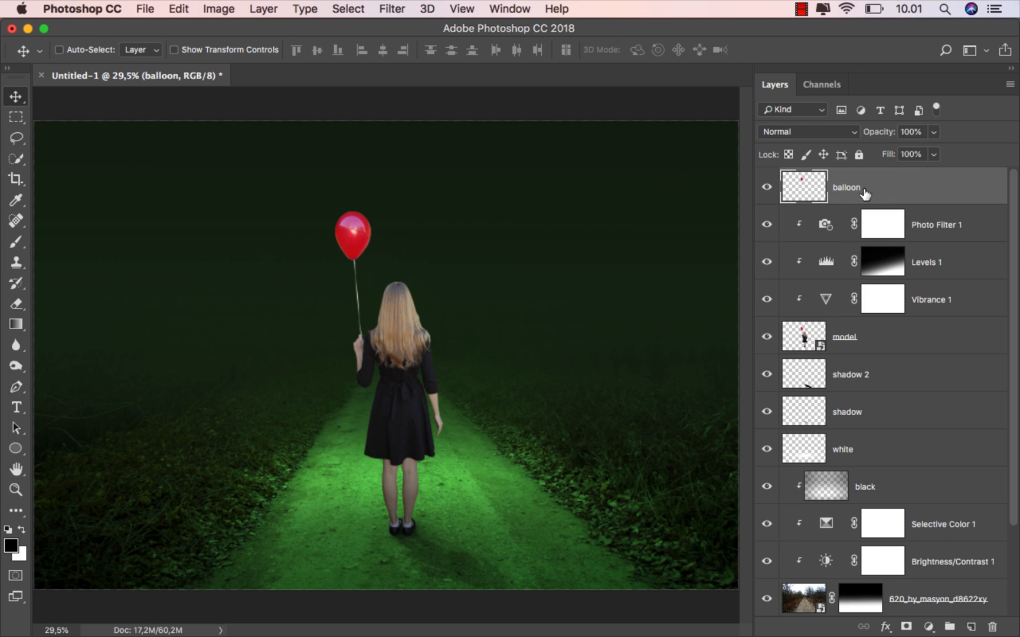
{"action": "left_click", "coordinate": [767, 190]}
{"action": "left_click", "coordinate": [767, 190]}
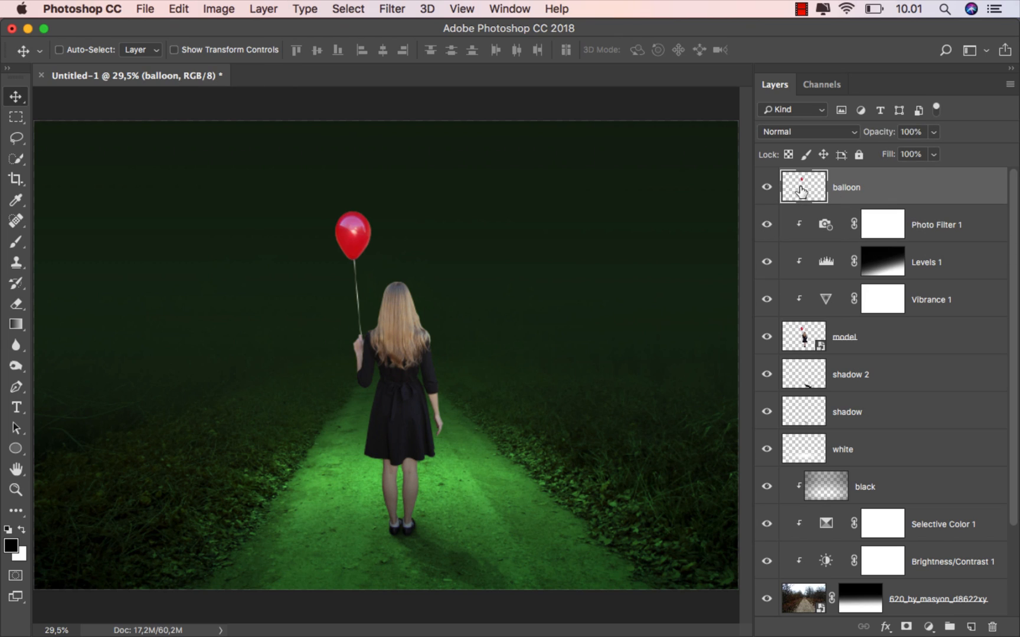
{"action": "right_click", "coordinate": [878, 189]}
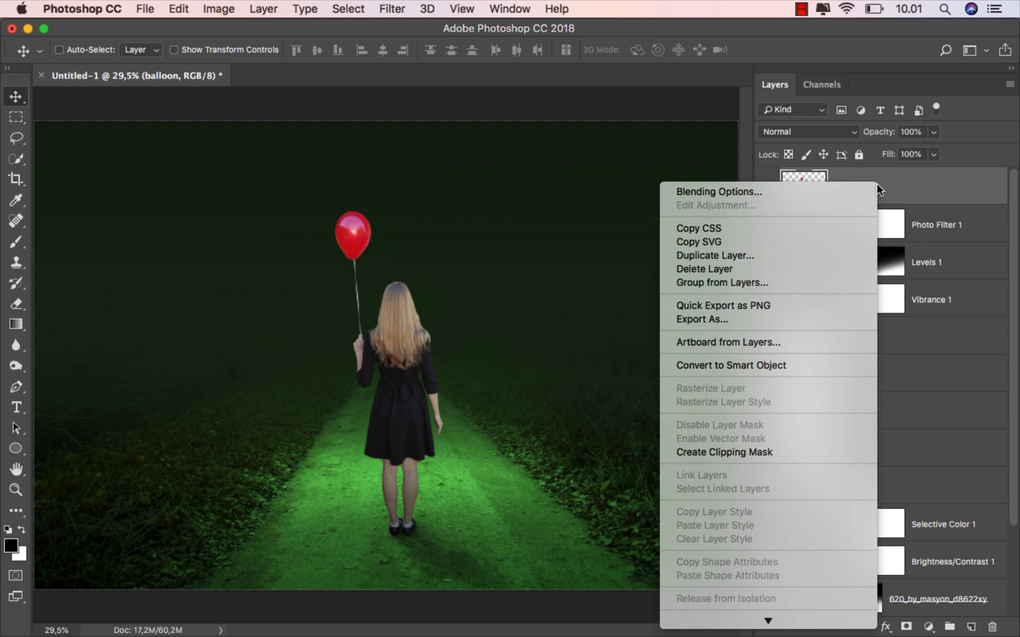
{"action": "left_click", "coordinate": [866, 193]}
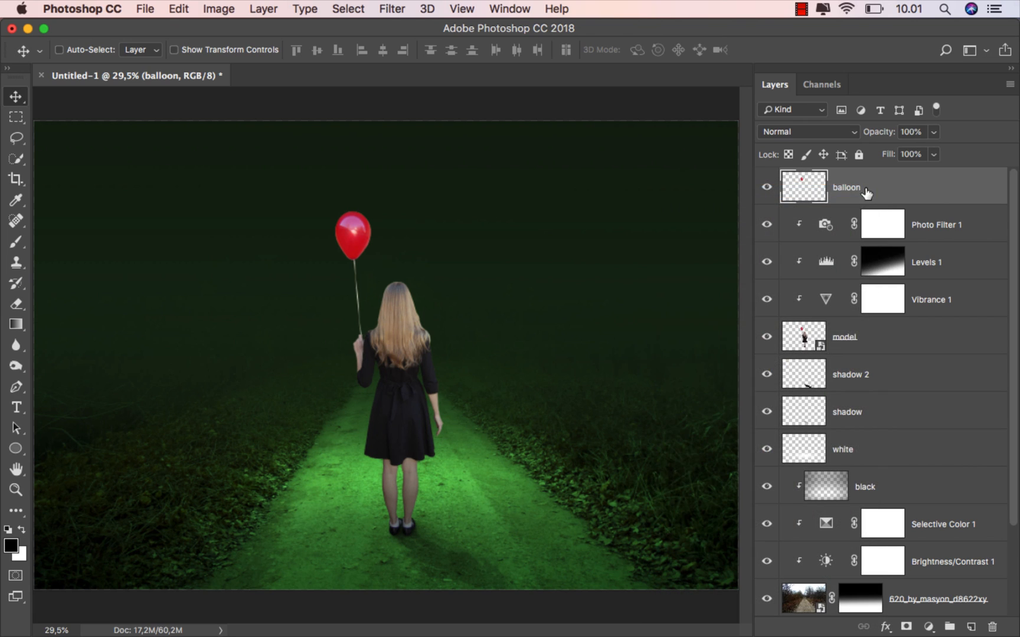
{"action": "left_click_drag", "start_coordinate": [652, 148], "coordinate": [706, 228]}
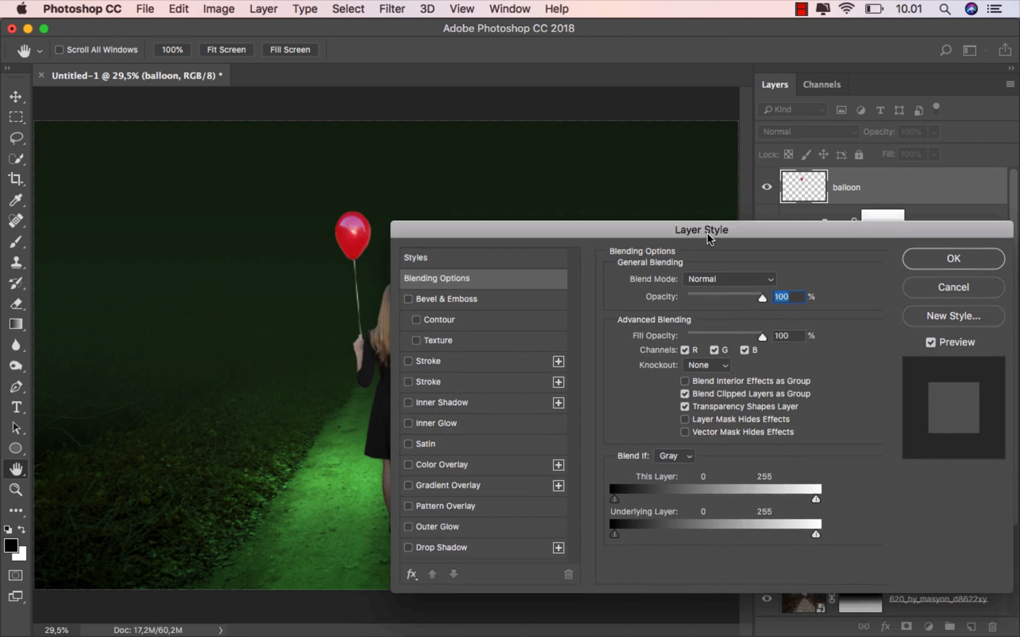
{"action": "scroll", "coordinate": [353, 237], "scroll_direction": "up", "scroll_amount": 8}
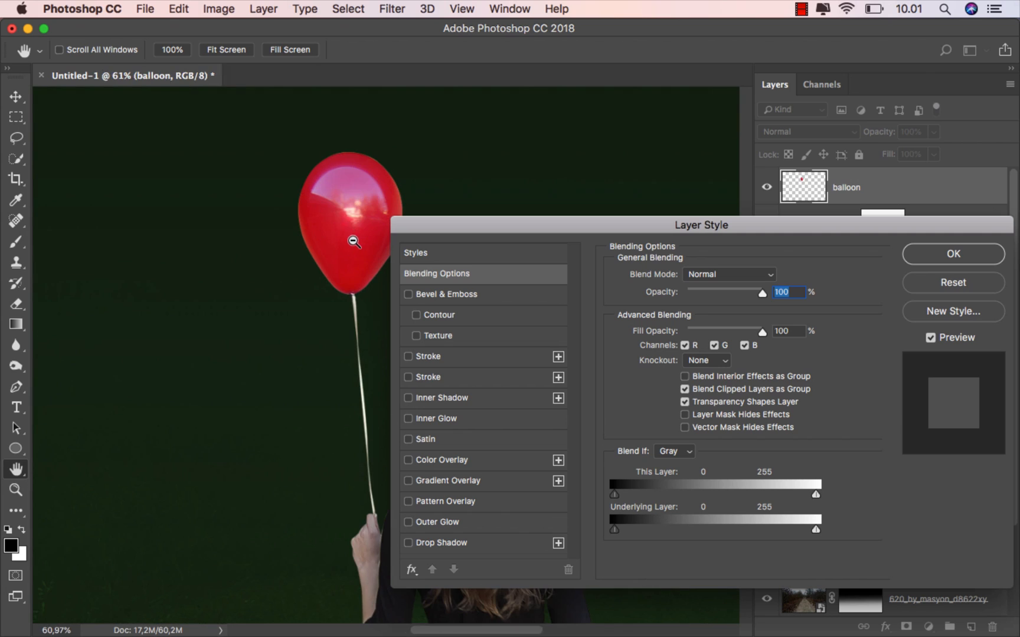
{"action": "left_click_drag", "start_coordinate": [340, 237], "coordinate": [219, 308]}
{"action": "scroll", "coordinate": [219, 308], "scroll_direction": "down", "scroll_amount": 3}
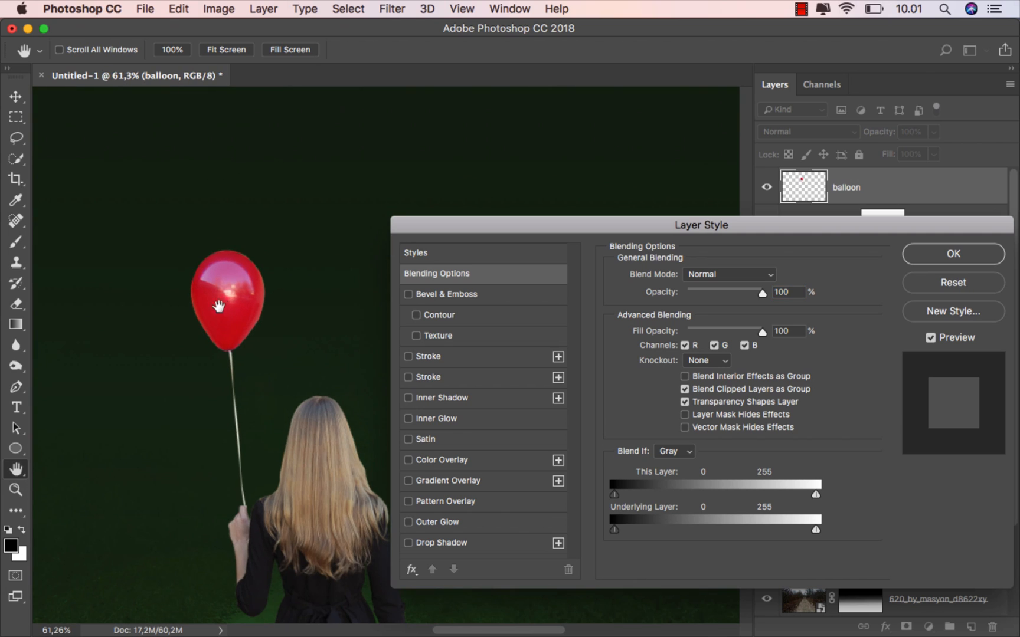
{"action": "left_click_drag", "start_coordinate": [703, 229], "coordinate": [655, 239]}
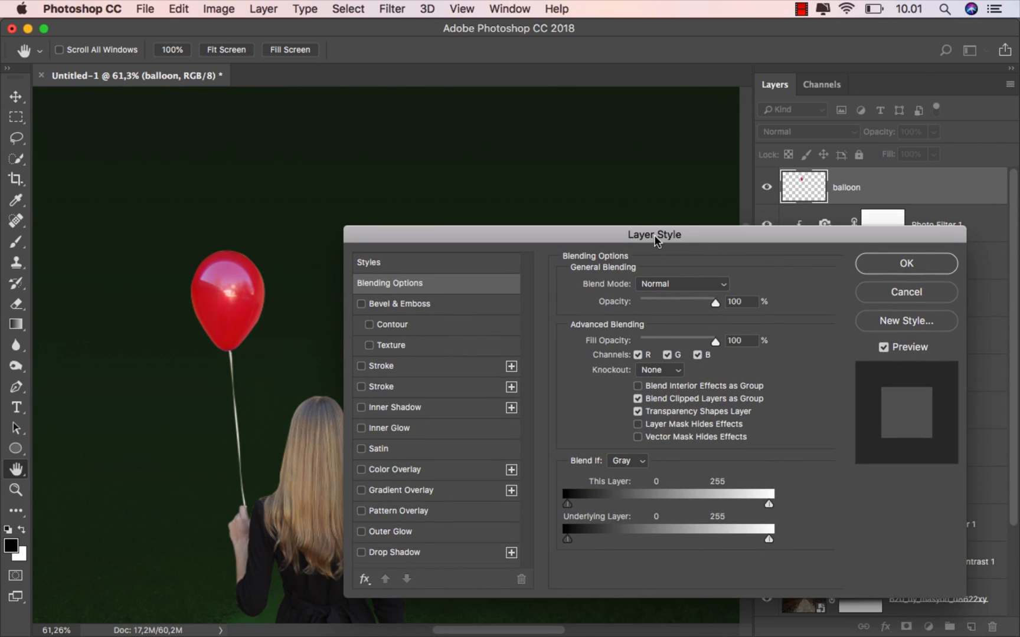
{"action": "left_click", "coordinate": [361, 470]}
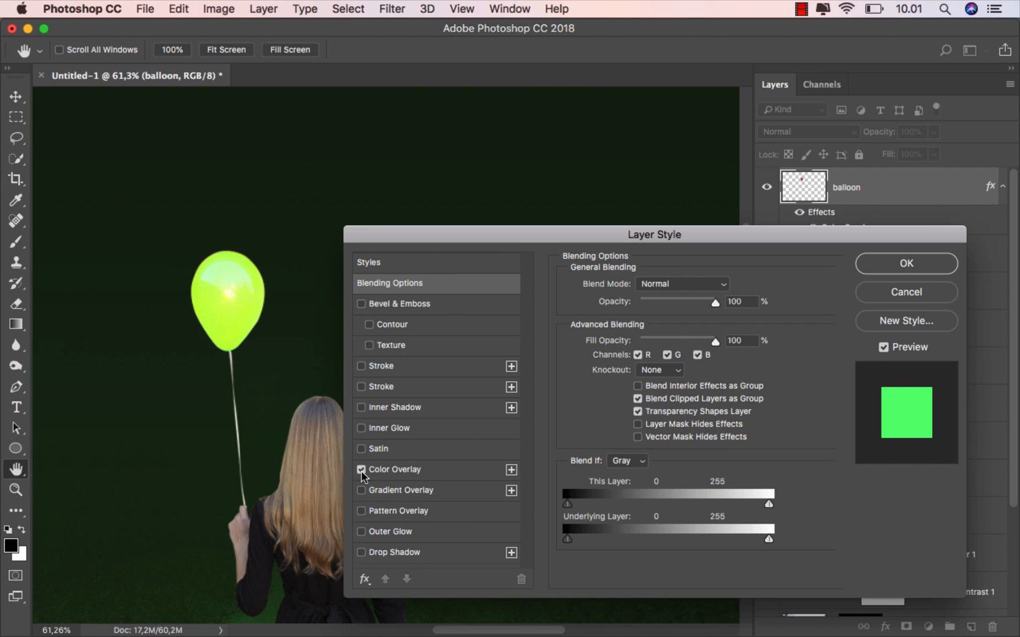
{"action": "left_click", "coordinate": [388, 475]}
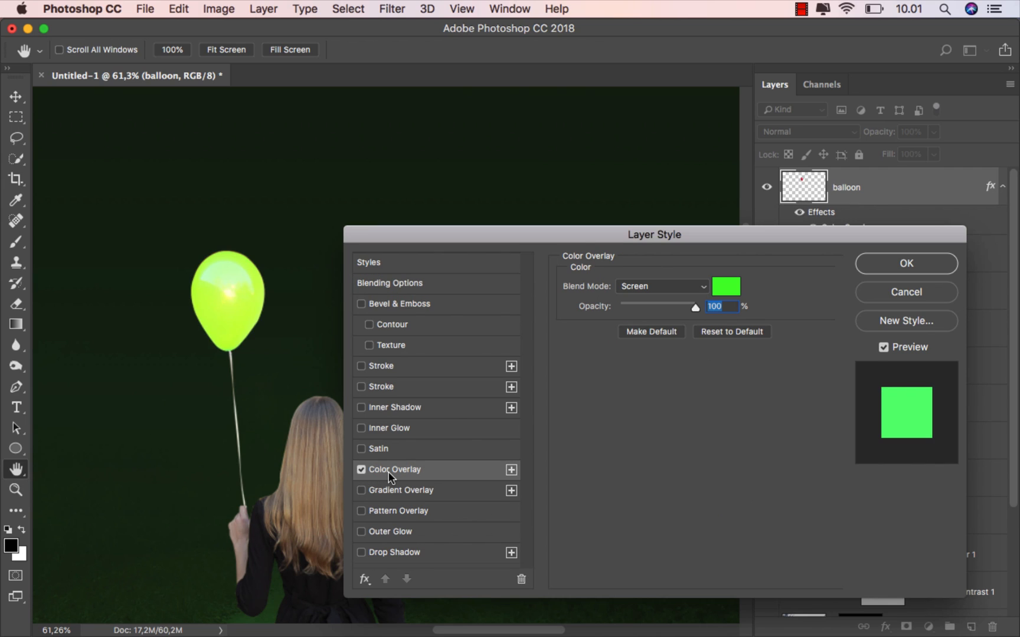
{"action": "left_click", "coordinate": [731, 286]}
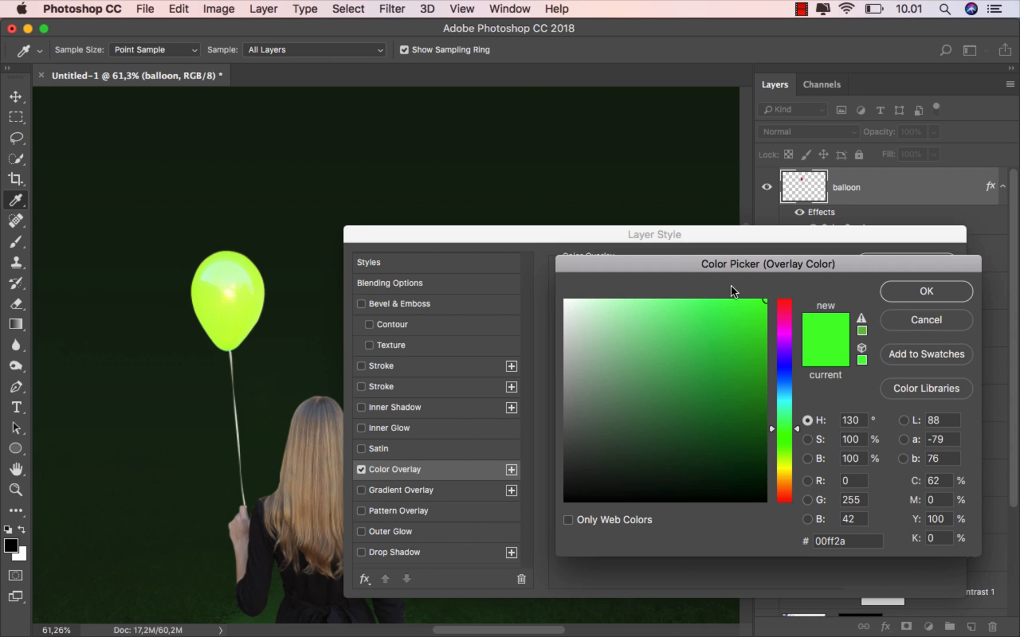
{"action": "left_click", "coordinate": [919, 292]}
{"action": "left_click", "coordinate": [665, 286]}
{"action": "left_click", "coordinate": [674, 285]}
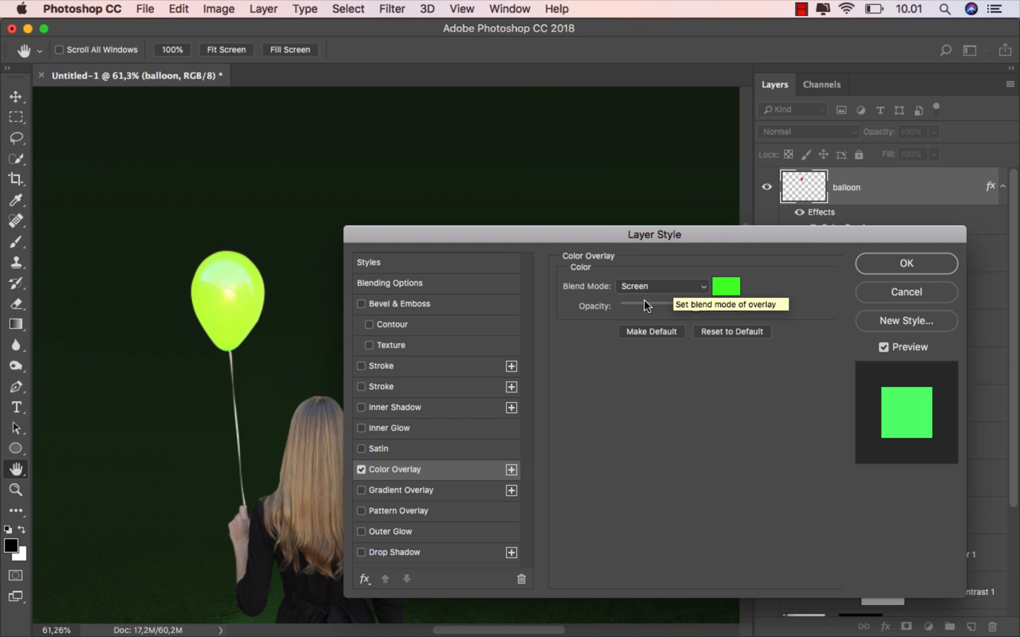
Add an Outer Glow to the balloon with colour a3ff00, Normal blending, 100% opacity and 250 px size, and compare the effects on and off
{"action": "left_click", "coordinate": [372, 531]}
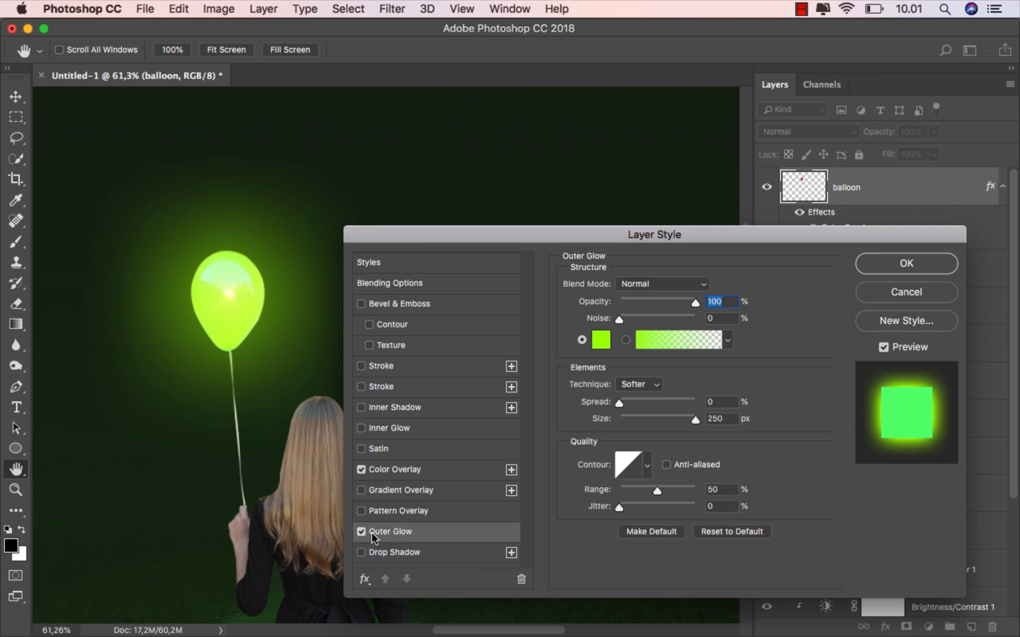
{"action": "left_click", "coordinate": [361, 531]}
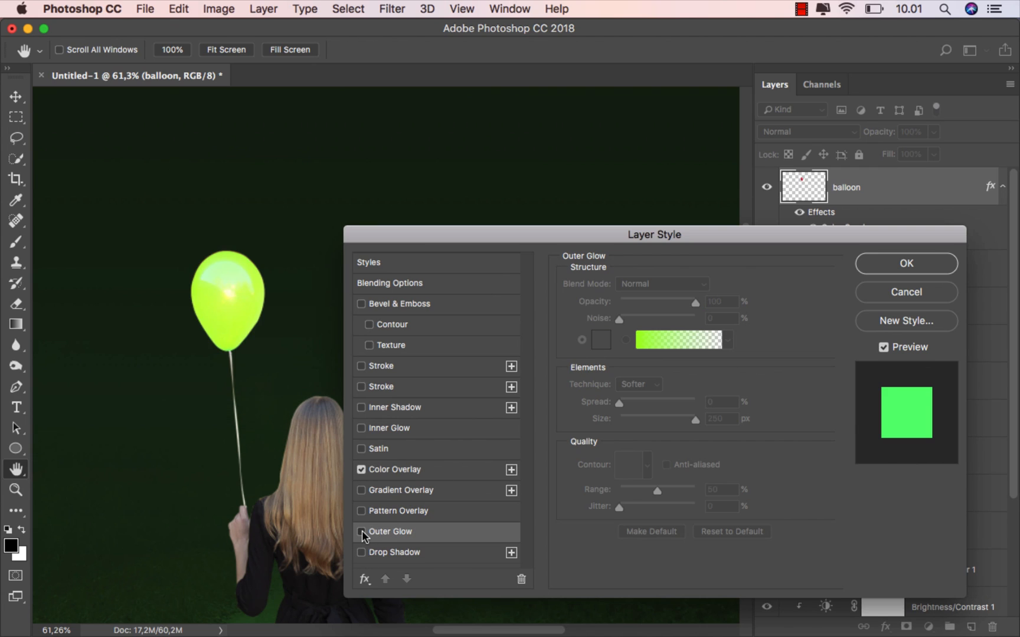
{"action": "left_click", "coordinate": [362, 531]}
{"action": "left_click", "coordinate": [603, 347]}
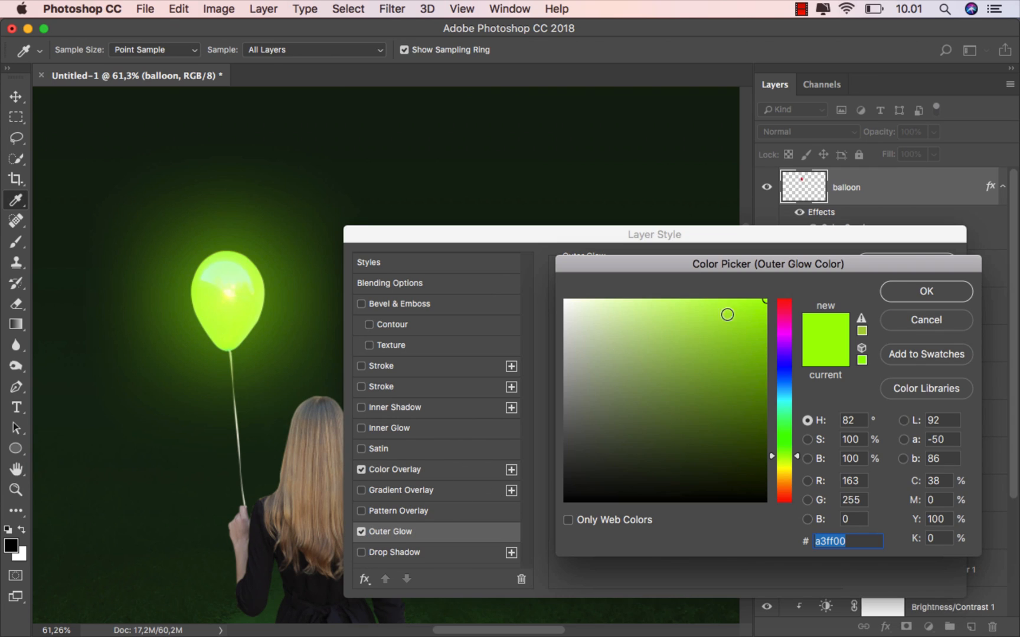
{"action": "mouse_move", "coordinate": [608, 331]}
{"action": "left_mouse_down"}
{"action": "mouse_move", "coordinate": [560, 287]}
{"action": "mouse_move", "coordinate": [729, 335]}
{"action": "mouse_move", "coordinate": [798, 271]}
{"action": "left_mouse_up"}
{"action": "left_click", "coordinate": [905, 290]}
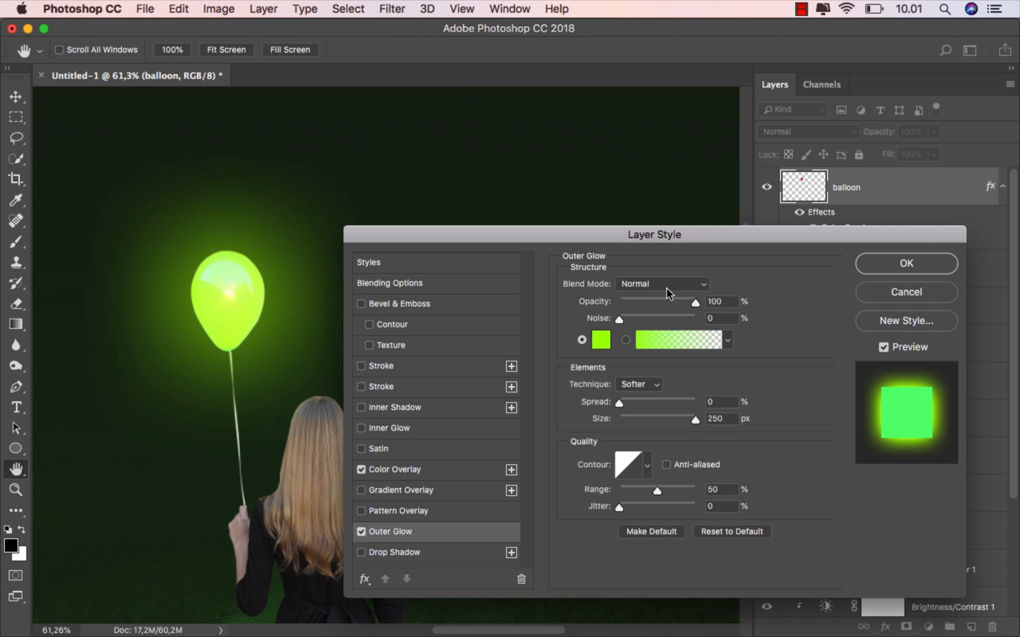
{"action": "left_click", "coordinate": [885, 268]}
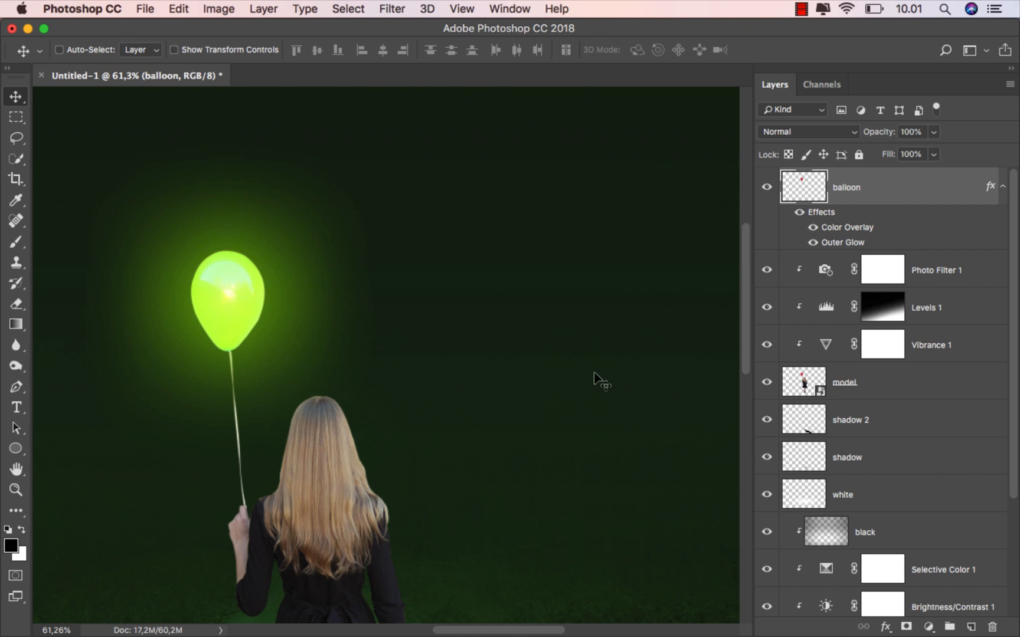
{"action": "key", "text": "super+0"}
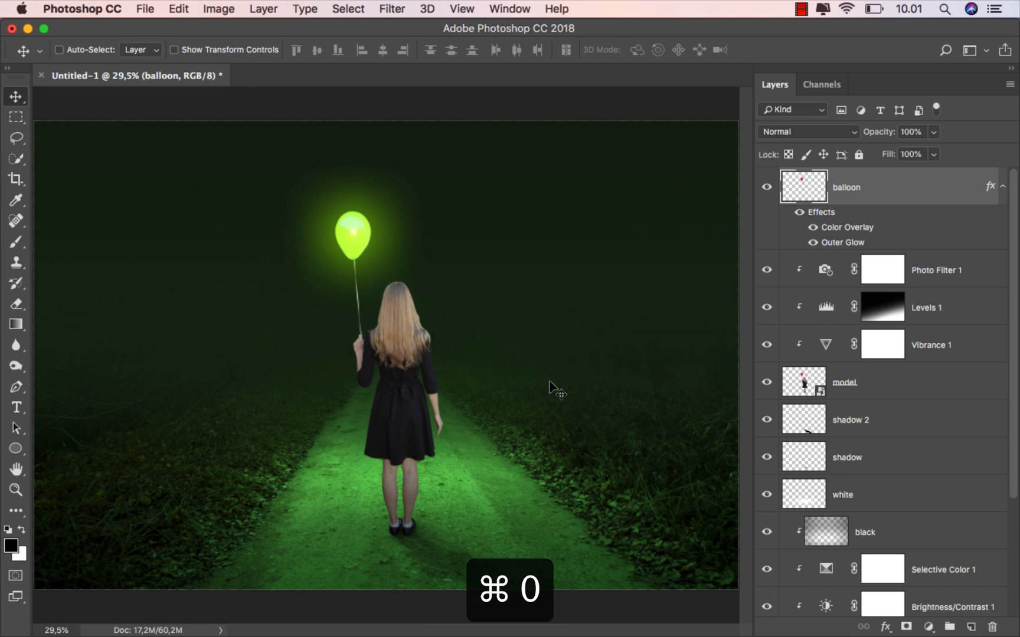
{"action": "left_click", "coordinate": [799, 213]}
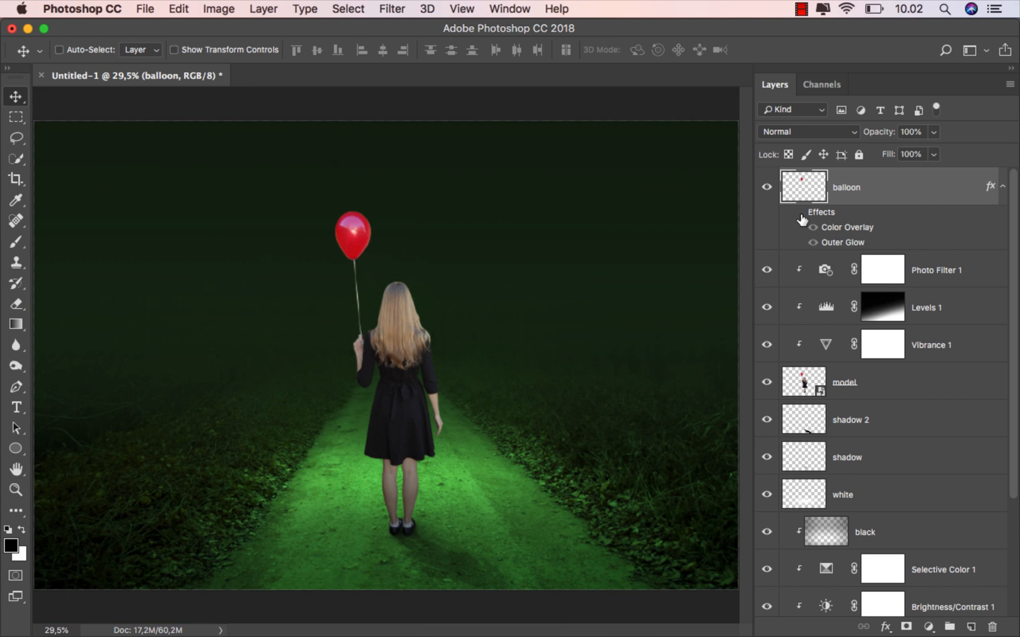
{"action": "left_click", "coordinate": [799, 213]}
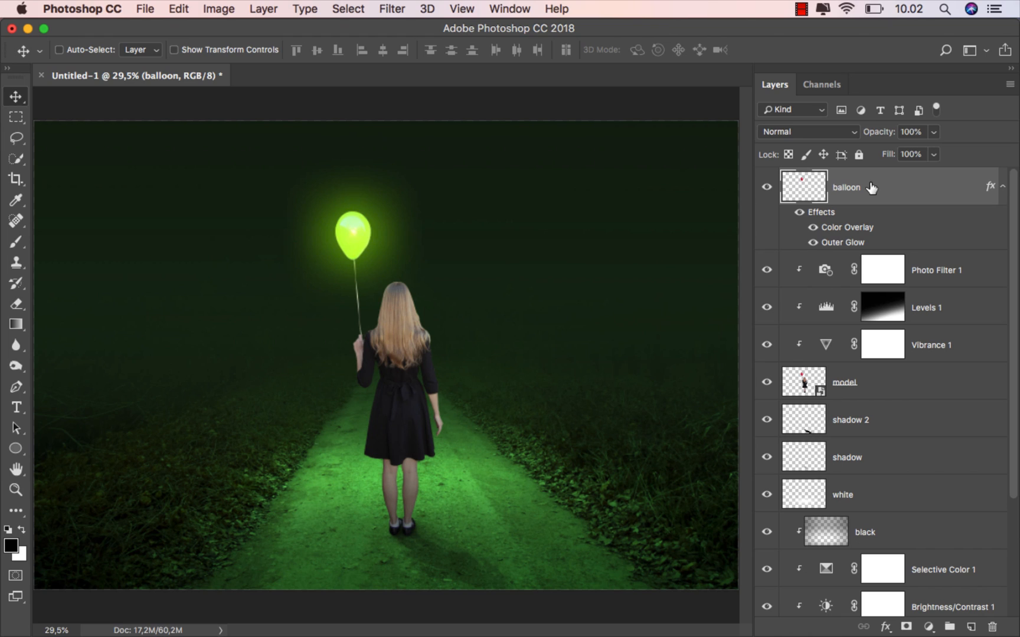
Create a clipped layer named "color" above the Photo Filter adjustment and set its blend mode to Overlay
{"action": "left_click", "coordinate": [935, 273]}
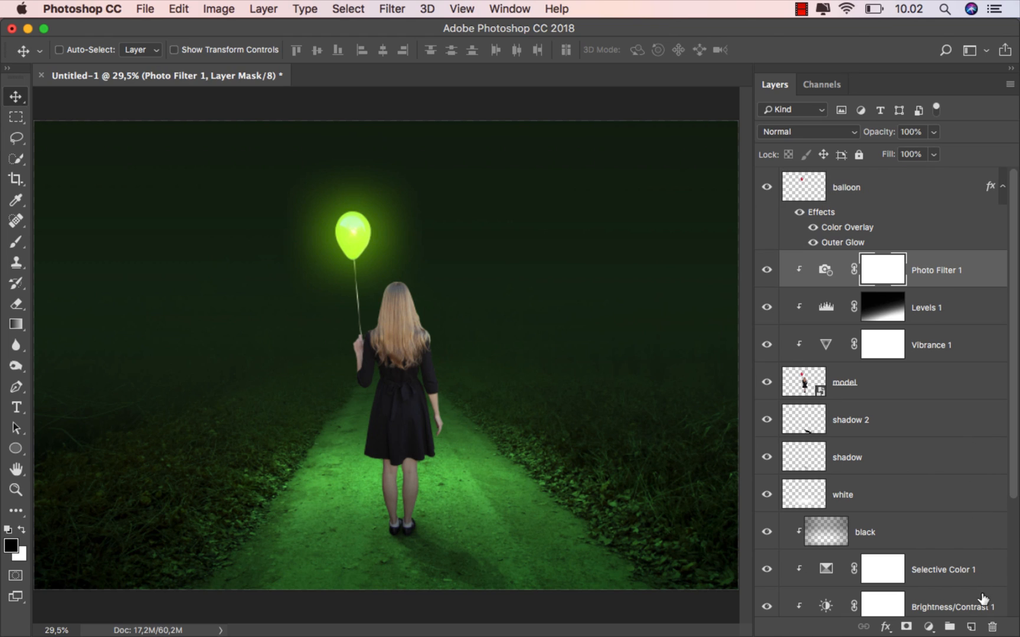
{"action": "left_click", "coordinate": [972, 627]}
{"action": "right_click", "coordinate": [882, 275]}
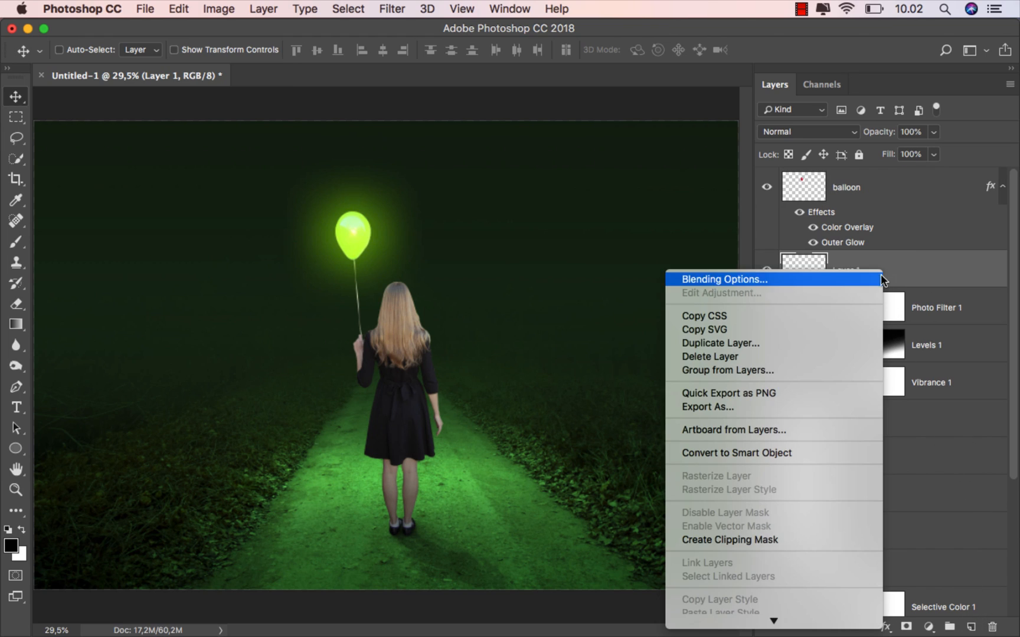
{"action": "left_click", "coordinate": [782, 537]}
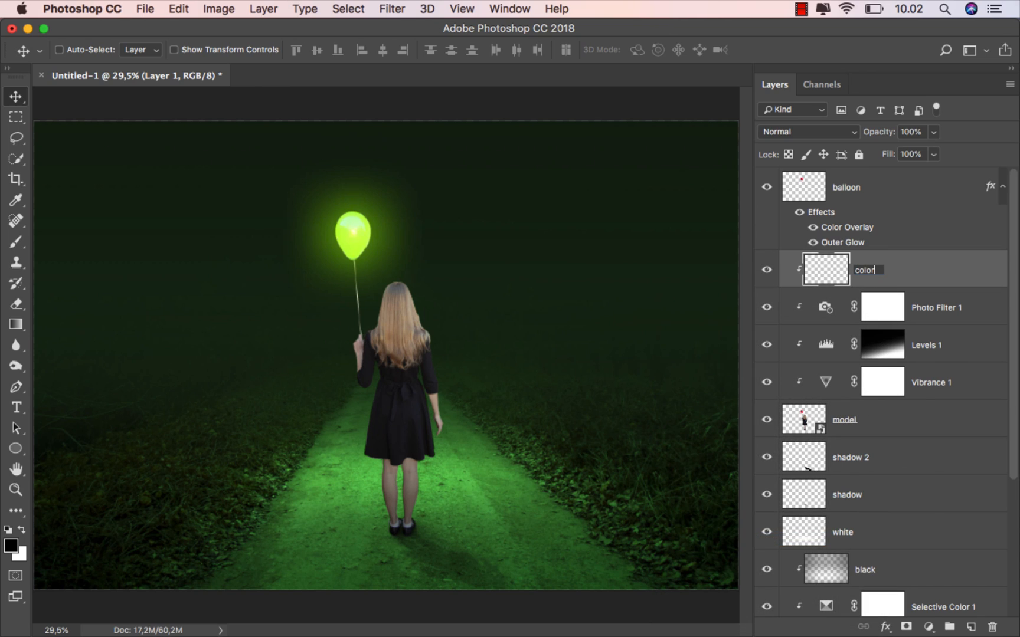
{"action": "key", "text": "Return"}
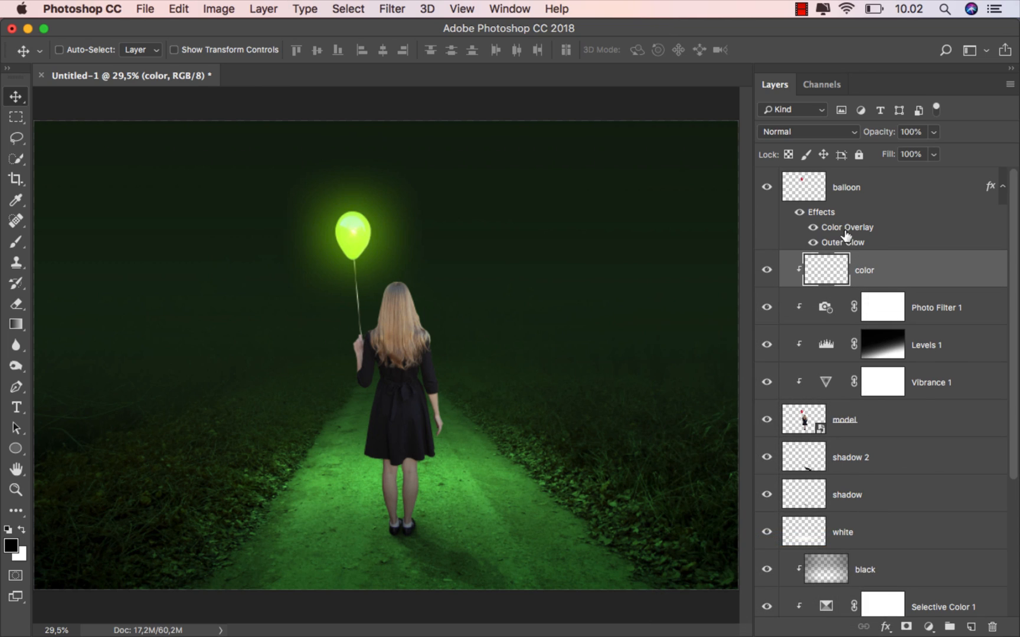
{"action": "left_click", "coordinate": [794, 135]}
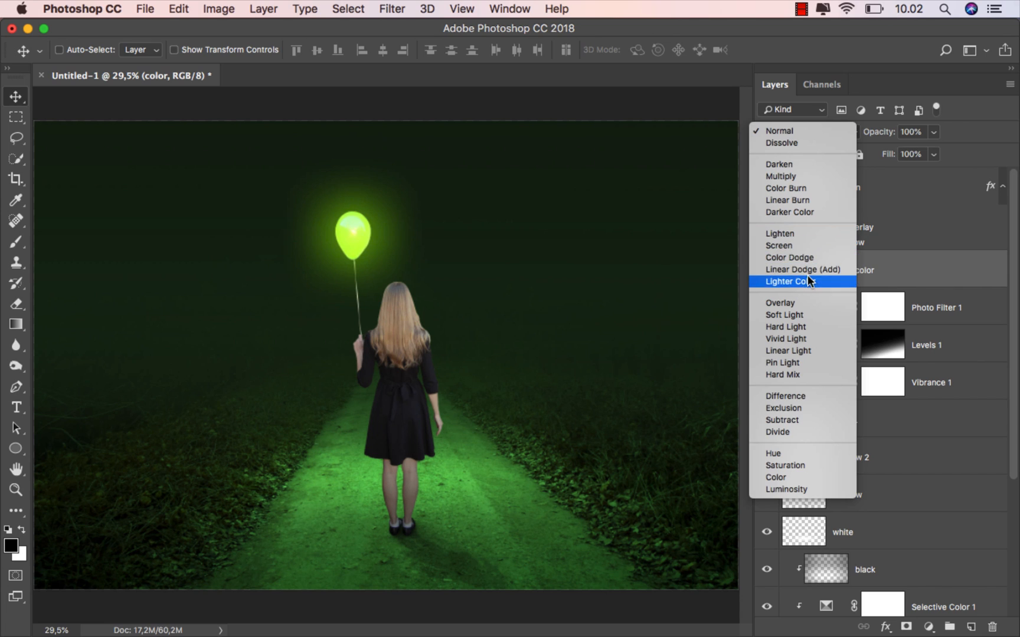
{"action": "left_click", "coordinate": [809, 303]}
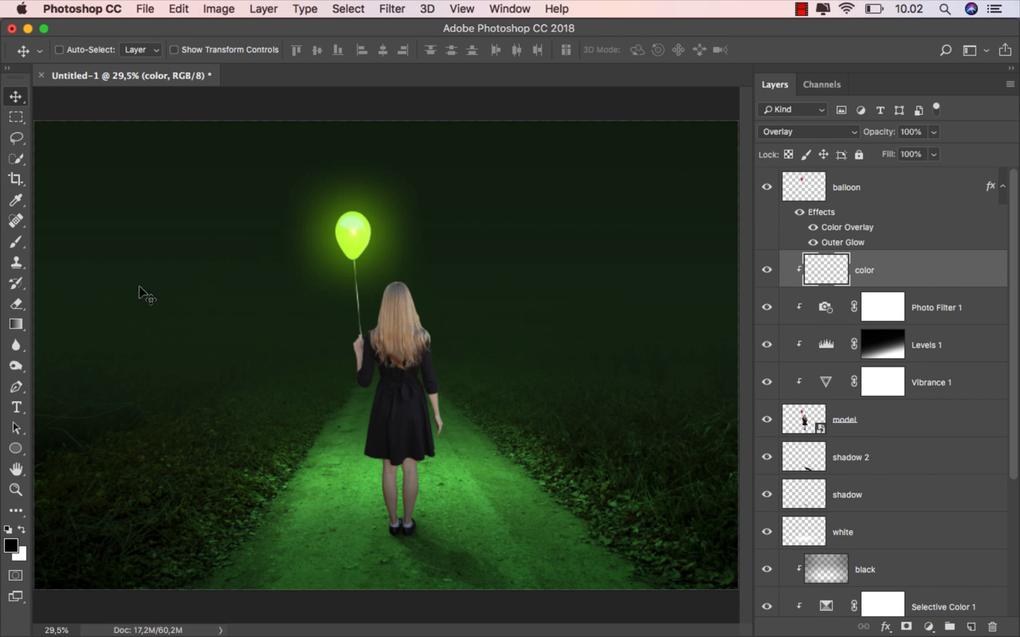
Sample the balloon's green for the Brush tool and adjust the foreground colour to 66ff00
{"action": "left_click", "coordinate": [16, 243]}
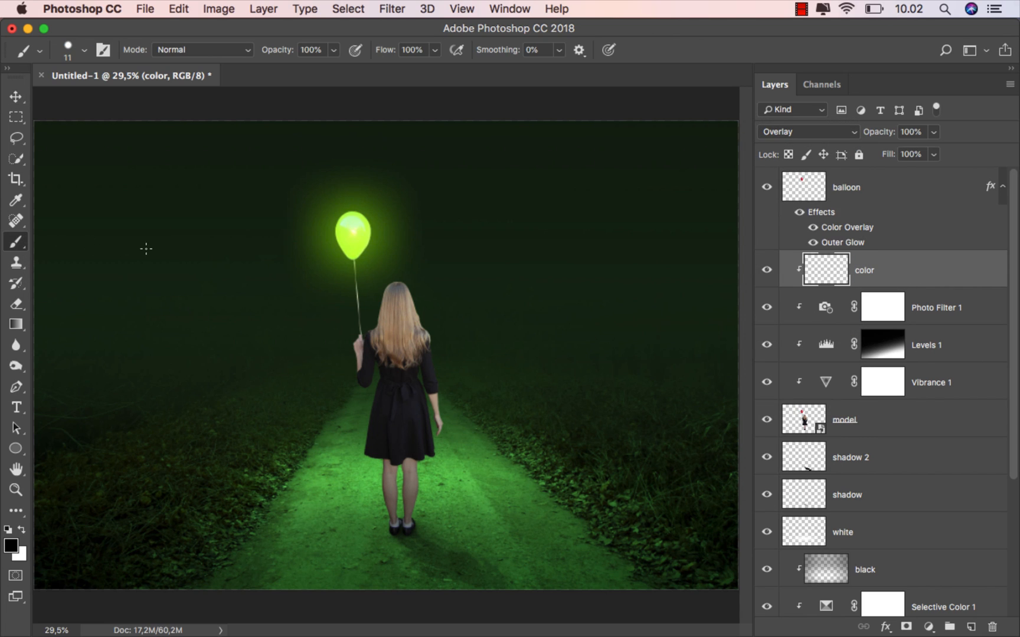
{"action": "scroll", "coordinate": [353, 230], "scroll_direction": "up", "scroll_amount": 5}
{"action": "left_click", "coordinate": [402, 242], "text": "alt"}
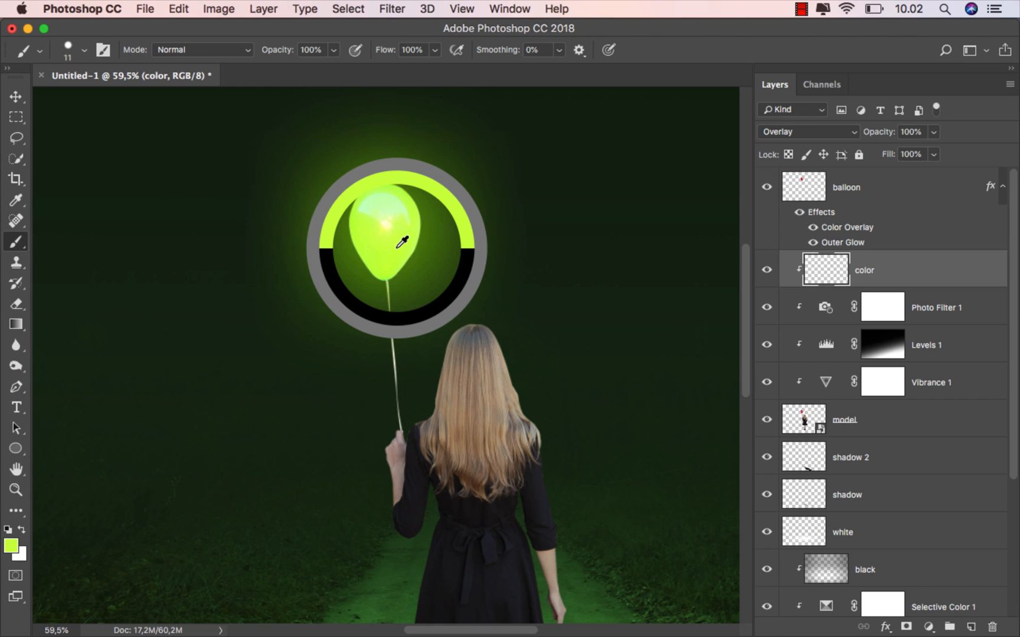
{"action": "left_click", "coordinate": [15, 544]}
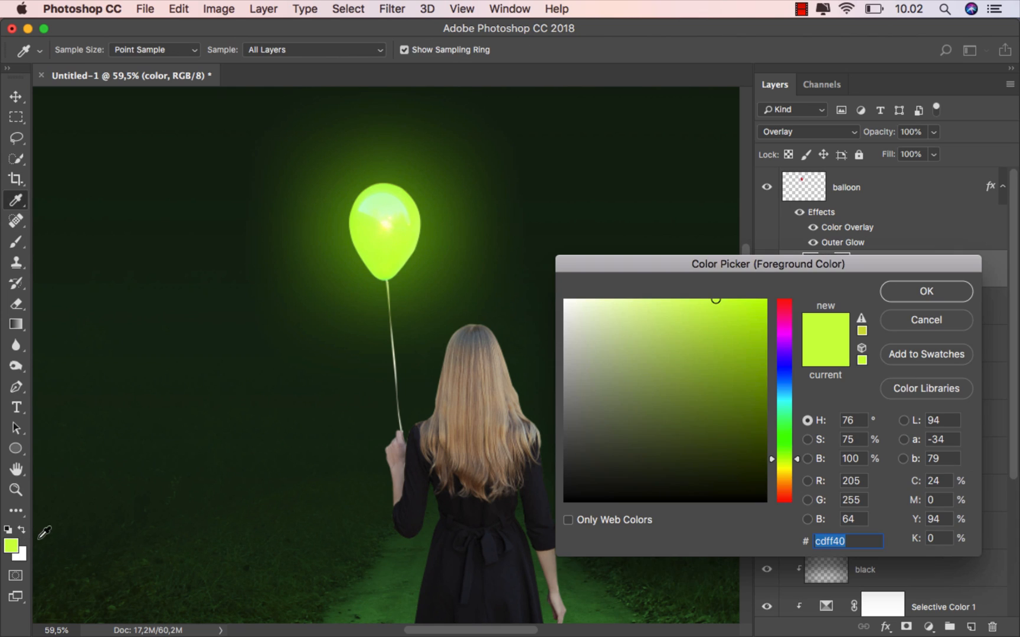
{"action": "left_click_drag", "start_coordinate": [730, 342], "coordinate": [793, 276]}
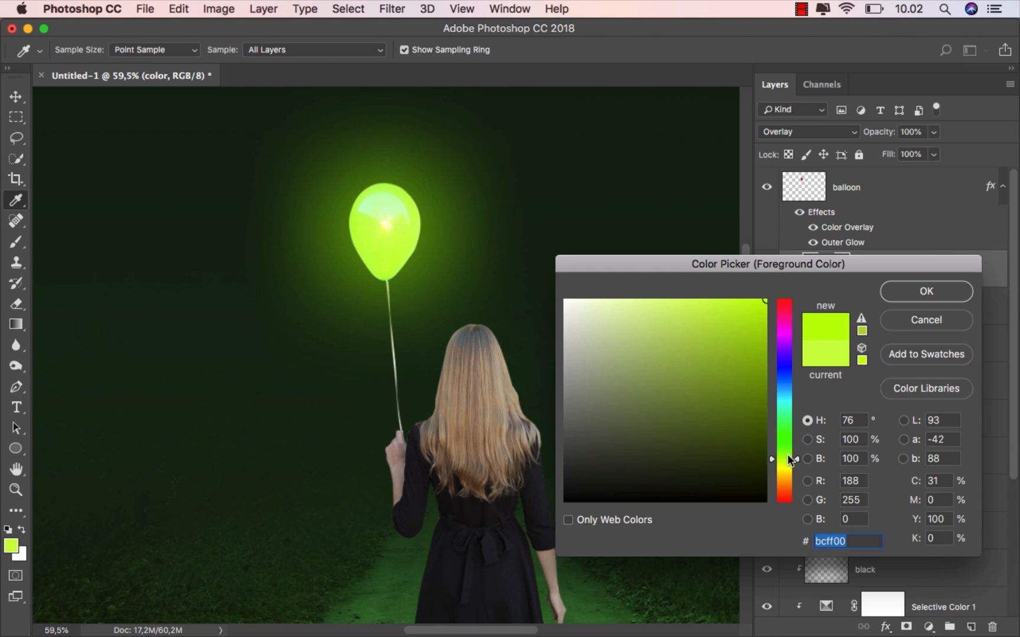
{"action": "left_click_drag", "start_coordinate": [789, 459], "coordinate": [792, 447]}
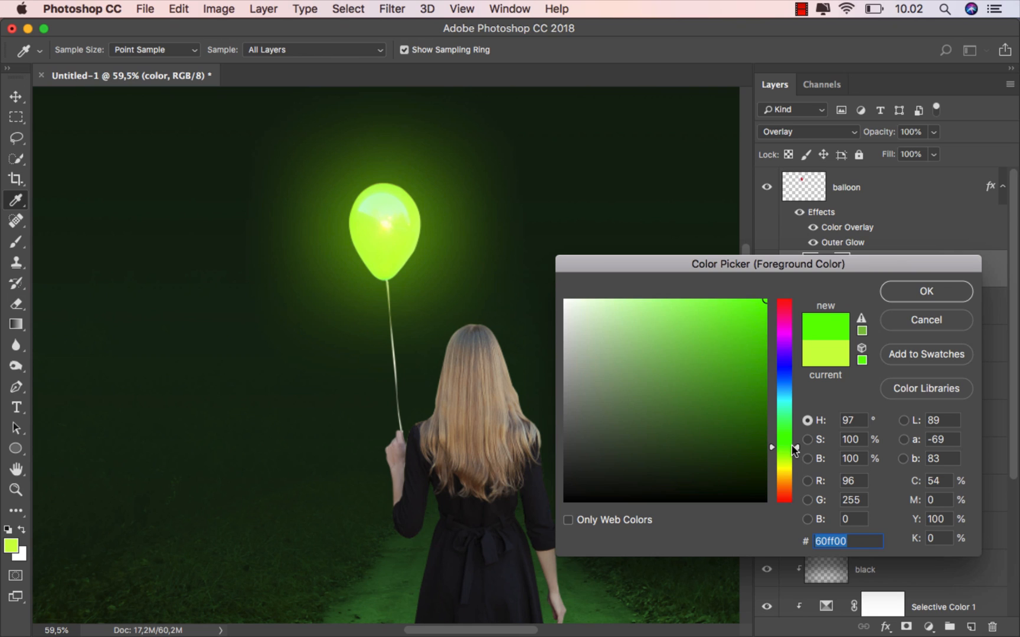
{"action": "left_click_drag", "start_coordinate": [793, 448], "coordinate": [794, 450]}
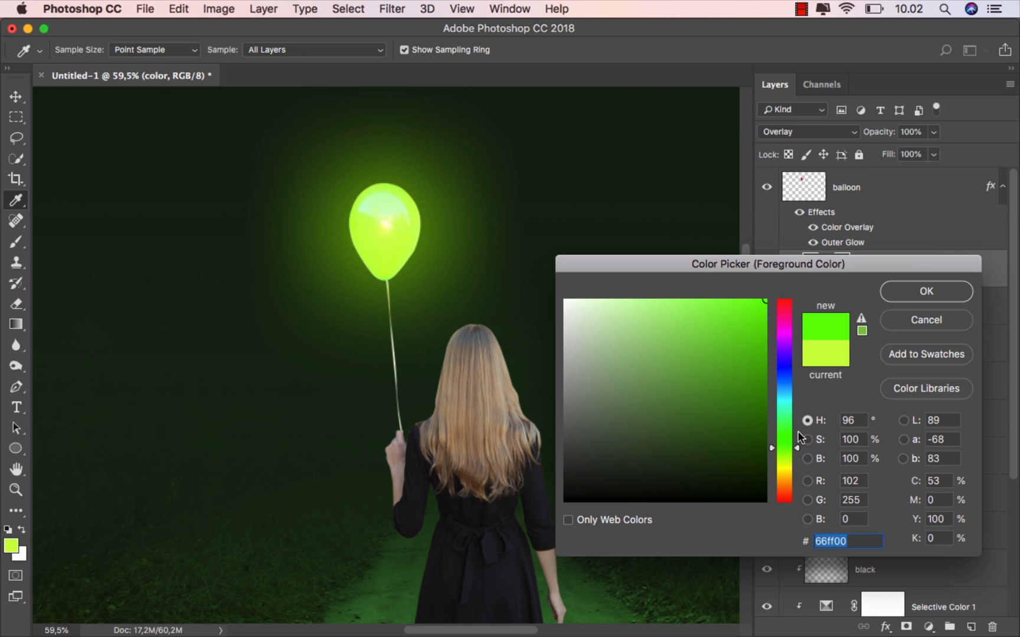
{"action": "left_click", "coordinate": [925, 292]}
Paint green light on the balloon-facing edge of the hair and the raised hand with a soft round brush, 0% hardness, 120 px, 21% opacity
{"action": "key", "text": "b"}
{"action": "right_click", "coordinate": [461, 318]}
{"action": "left_click", "coordinate": [523, 466]}
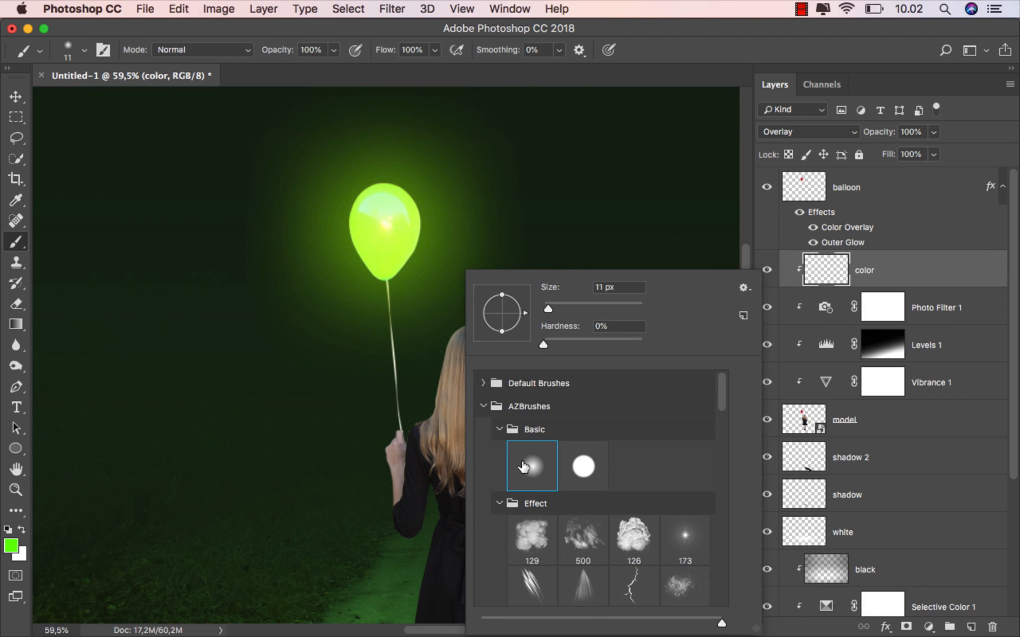
{"action": "left_click", "coordinate": [335, 50]}
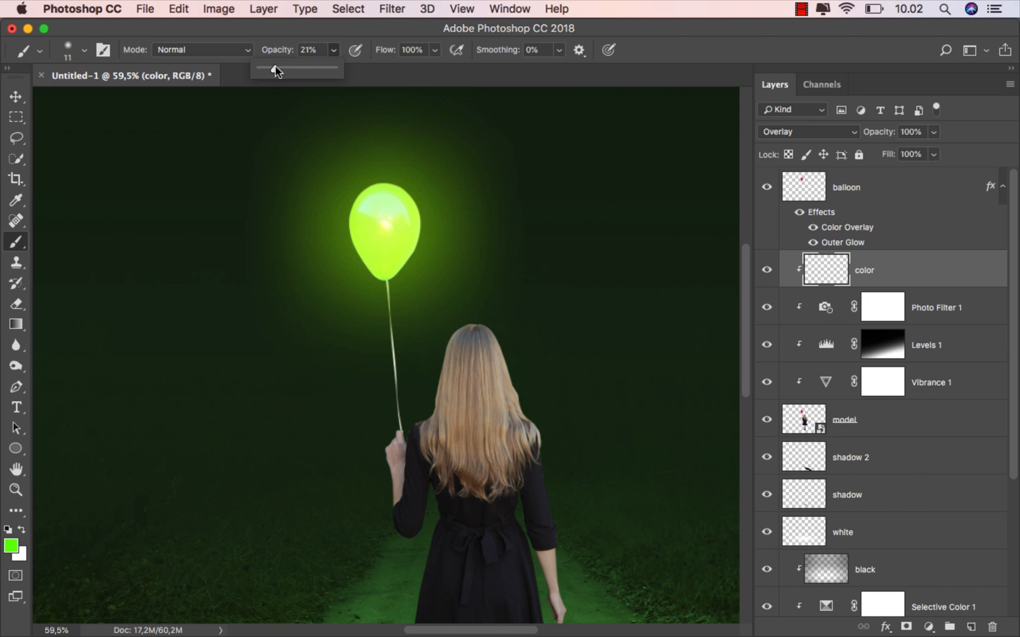
{"action": "left_click", "coordinate": [291, 32]}
{"action": "mouse_move", "coordinate": [411, 295]}
{"action": "left_mouse_down"}
{"action": "mouse_move", "coordinate": [429, 295]}
{"action": "mouse_move", "coordinate": [398, 306]}
{"action": "left_mouse_up"}
{"action": "scroll", "coordinate": [415, 322], "scroll_direction": "up", "scroll_amount": 6}
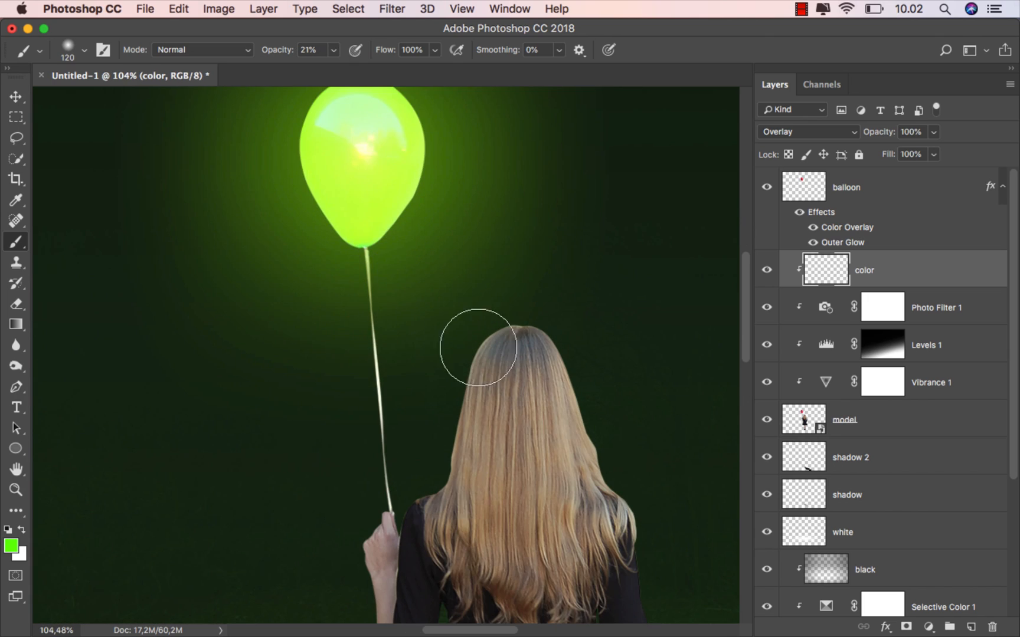
{"action": "mouse_move", "coordinate": [478, 347]}
{"action": "left_mouse_down"}
{"action": "mouse_move", "coordinate": [496, 311]}
{"action": "mouse_move", "coordinate": [449, 367]}
{"action": "mouse_move", "coordinate": [428, 466]}
{"action": "mouse_move", "coordinate": [378, 502]}
{"action": "mouse_move", "coordinate": [366, 558]}
{"action": "left_mouse_up"}
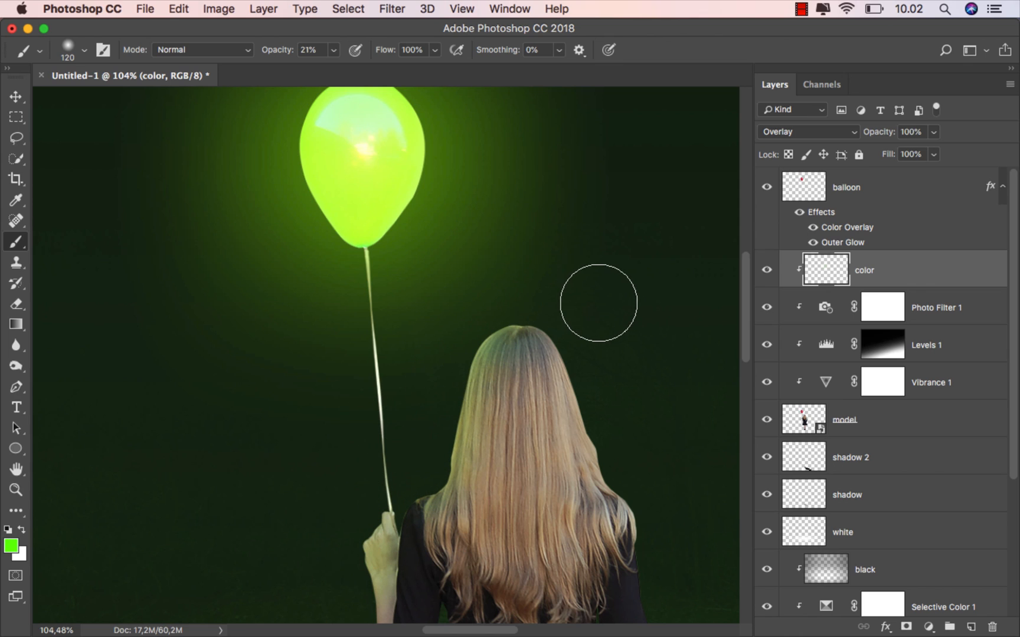
{"action": "mouse_move", "coordinate": [578, 303]}
{"action": "left_mouse_down"}
{"action": "mouse_move", "coordinate": [525, 310]}
{"action": "mouse_move", "coordinate": [483, 334]}
{"action": "mouse_move", "coordinate": [448, 389]}
{"action": "mouse_move", "coordinate": [430, 462]}
{"action": "mouse_move", "coordinate": [407, 444]}
{"action": "left_mouse_up"}
{"action": "scroll", "coordinate": [496, 278], "scroll_direction": "down", "scroll_amount": 3}
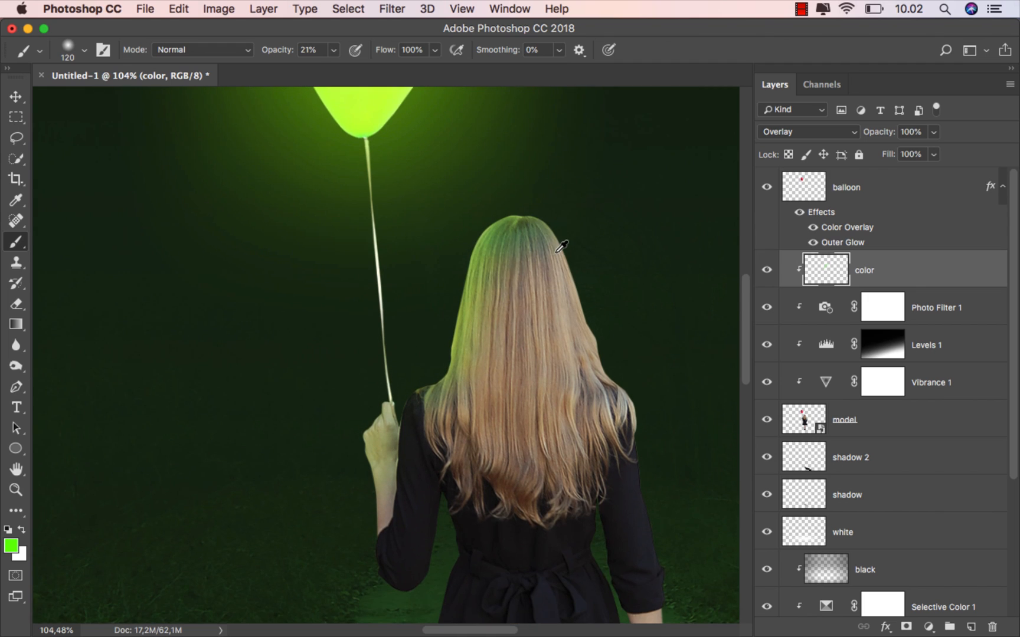
Spread the green light across the hair, the raised hand and the upper back with a 273 px brush
{"action": "scroll", "coordinate": [562, 247], "scroll_direction": "down", "scroll_amount": 1}
{"action": "left_click_drag", "start_coordinate": [517, 229], "coordinate": [585, 229]}
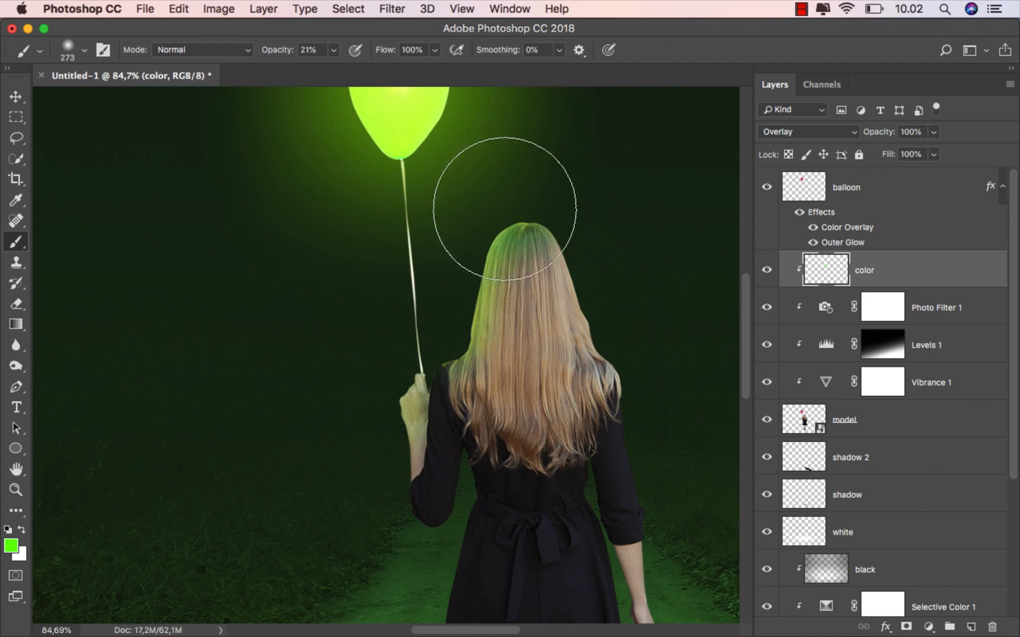
{"action": "mouse_move", "coordinate": [505, 209]}
{"action": "left_mouse_down"}
{"action": "mouse_move", "coordinate": [477, 327]}
{"action": "mouse_move", "coordinate": [475, 408]}
{"action": "mouse_move", "coordinate": [480, 289]}
{"action": "left_mouse_up"}
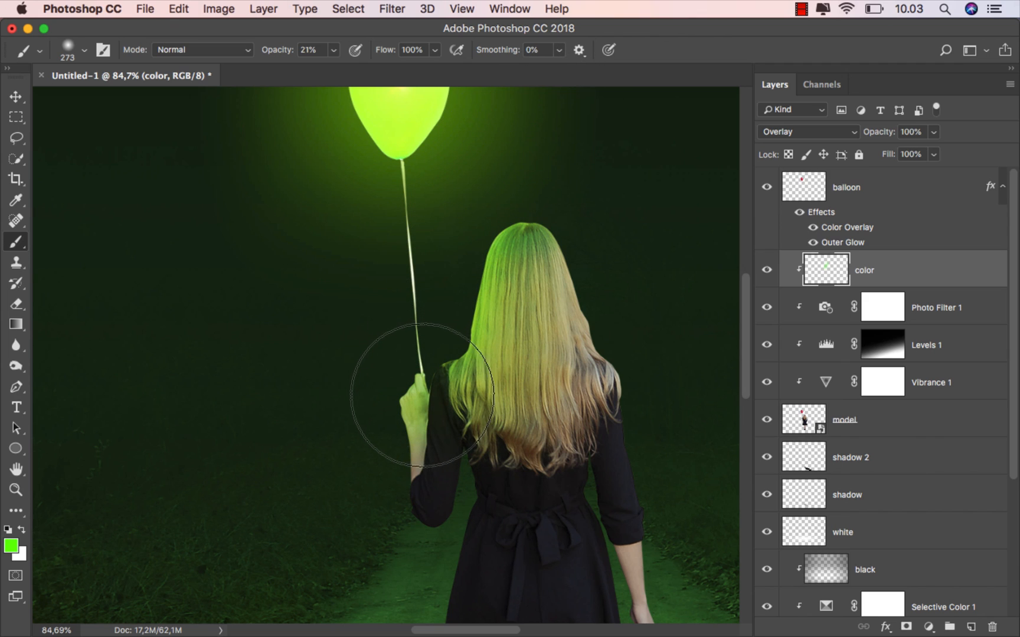
{"action": "left_click_drag", "start_coordinate": [391, 353], "coordinate": [321, 226]}
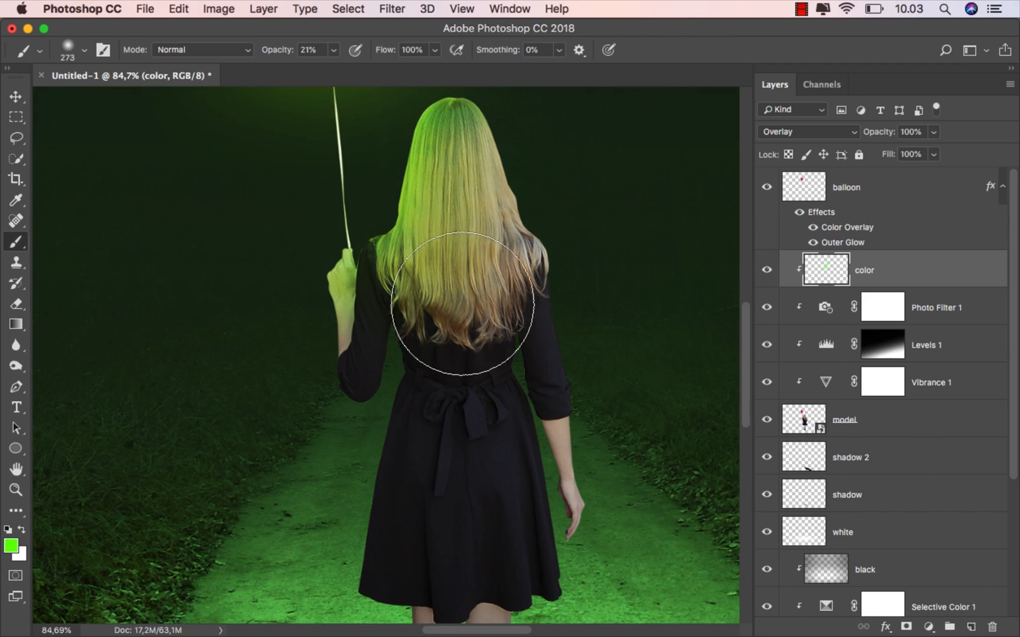
{"action": "left_click_drag", "start_coordinate": [463, 299], "coordinate": [380, 292]}
{"action": "scroll", "coordinate": [558, 378], "scroll_direction": "down", "scroll_amount": 2}
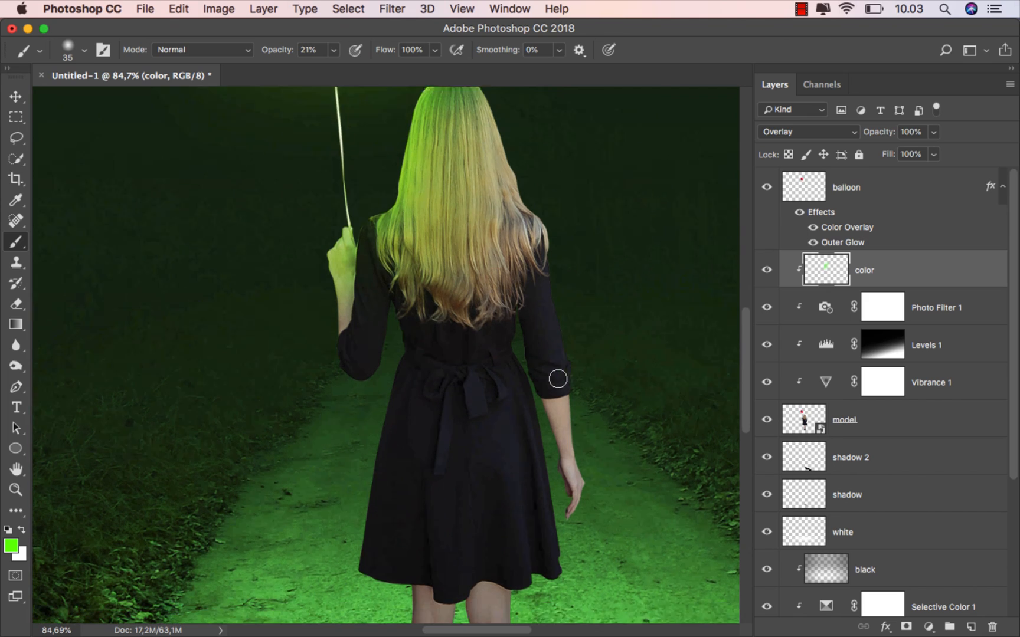
Tint the lowered forearm and hand green with a 36 px brush on the "color" layer
{"action": "scroll", "coordinate": [537, 371], "scroll_direction": "down", "scroll_amount": 5}
{"action": "scroll", "coordinate": [537, 354], "scroll_direction": "up", "scroll_amount": 4}
{"action": "mouse_move", "coordinate": [540, 234]}
{"action": "left_mouse_down"}
{"action": "mouse_move", "coordinate": [517, 260]}
{"action": "mouse_move", "coordinate": [528, 261]}
{"action": "mouse_move", "coordinate": [521, 251]}
{"action": "mouse_move", "coordinate": [548, 365]}
{"action": "left_mouse_up"}
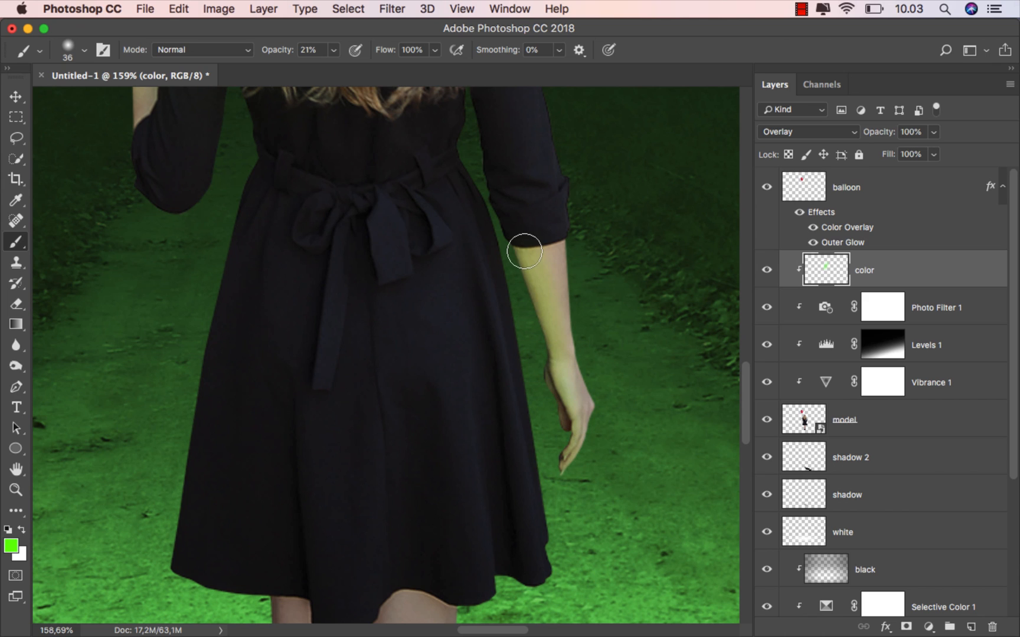
Paint green light along the left edges of both legs with a 62 px brush
{"action": "scroll", "coordinate": [568, 298], "scroll_direction": "down", "scroll_amount": 3}
{"action": "scroll", "coordinate": [540, 337], "scroll_direction": "down", "scroll_amount": 5}
{"action": "left_click_drag", "start_coordinate": [299, 439], "coordinate": [319, 440]}
{"action": "scroll", "coordinate": [338, 391], "scroll_direction": "down", "scroll_amount": 4}
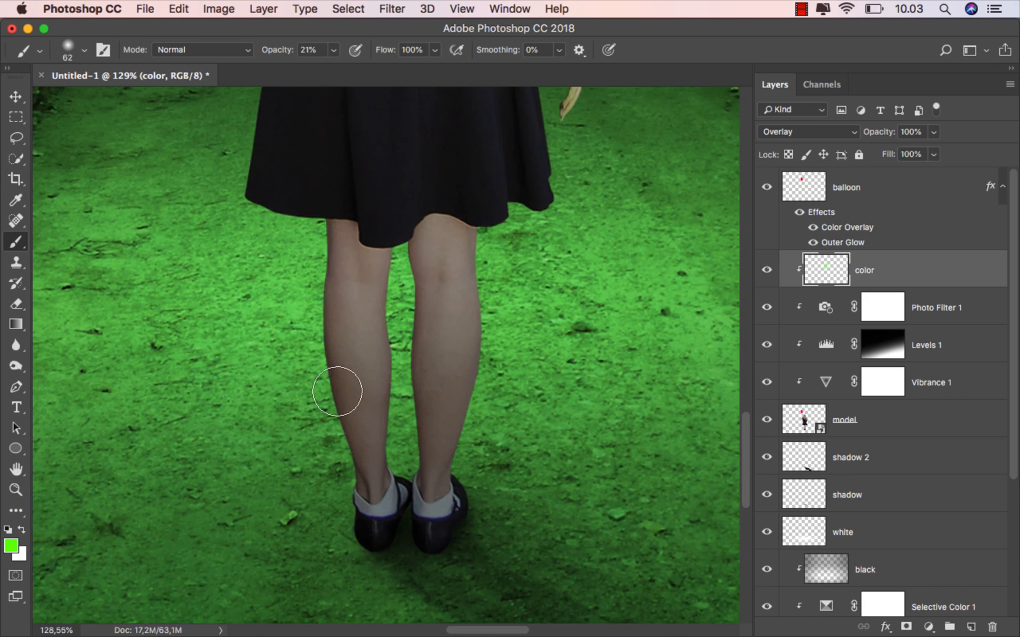
{"action": "left_click_drag", "start_coordinate": [325, 239], "coordinate": [336, 420]}
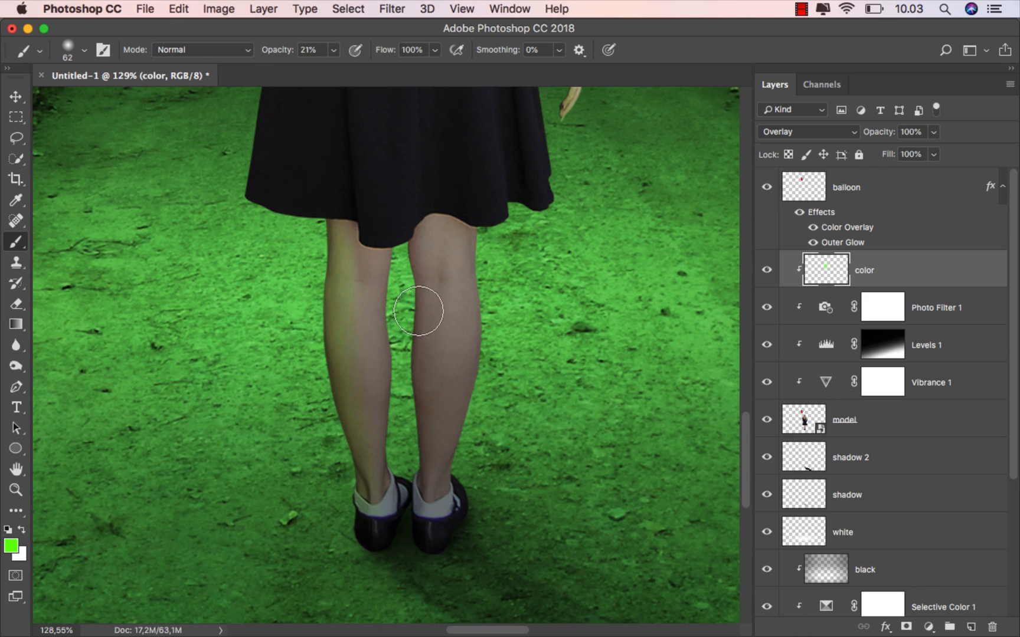
{"action": "mouse_move", "coordinate": [423, 232]}
{"action": "left_mouse_down"}
{"action": "mouse_move", "coordinate": [420, 452]}
{"action": "mouse_move", "coordinate": [415, 489]}
{"action": "left_mouse_up"}
{"action": "scroll", "coordinate": [518, 454], "scroll_direction": "down", "scroll_amount": 5, "text": "alt"}
{"action": "scroll", "coordinate": [444, 402], "scroll_direction": "up", "scroll_amount": 3, "text": "alt"}
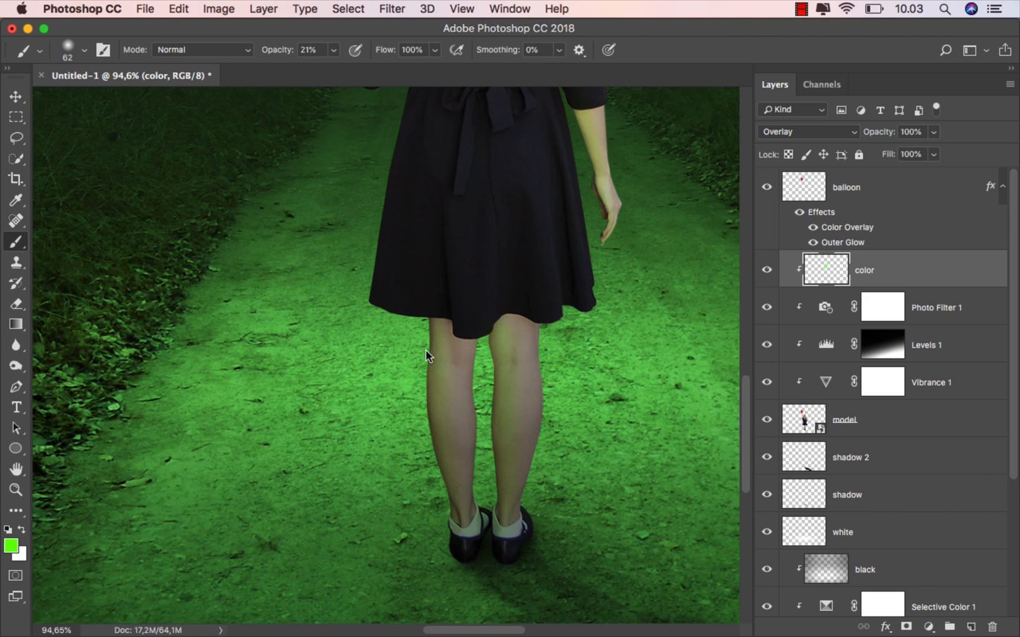
Enlarge the brush to 138 px and paint green over both legs and the socks
{"action": "key", "text": "bracketright"}
{"action": "key", "text": "bracketright"}
{"action": "key", "text": "bracketright"}
{"action": "key", "text": "bracketright"}
{"action": "key", "text": "bracketright"}
{"action": "mouse_move", "coordinate": [441, 364]}
{"action": "left_mouse_down"}
{"action": "mouse_move", "coordinate": [442, 509]}
{"action": "mouse_move", "coordinate": [470, 545]}
{"action": "mouse_move", "coordinate": [524, 419]}
{"action": "mouse_move", "coordinate": [528, 340]}
{"action": "mouse_move", "coordinate": [515, 332]}
{"action": "mouse_move", "coordinate": [464, 340]}
{"action": "mouse_move", "coordinate": [430, 409]}
{"action": "mouse_move", "coordinate": [440, 523]}
{"action": "mouse_move", "coordinate": [463, 463]}
{"action": "mouse_move", "coordinate": [459, 327]}
{"action": "mouse_move", "coordinate": [432, 323]}
{"action": "mouse_move", "coordinate": [413, 344]}
{"action": "mouse_move", "coordinate": [438, 516]}
{"action": "mouse_move", "coordinate": [467, 533]}
{"action": "mouse_move", "coordinate": [486, 305]}
{"action": "mouse_move", "coordinate": [529, 501]}
{"action": "mouse_move", "coordinate": [432, 352]}
{"action": "mouse_move", "coordinate": [448, 330]}
{"action": "left_mouse_up"}
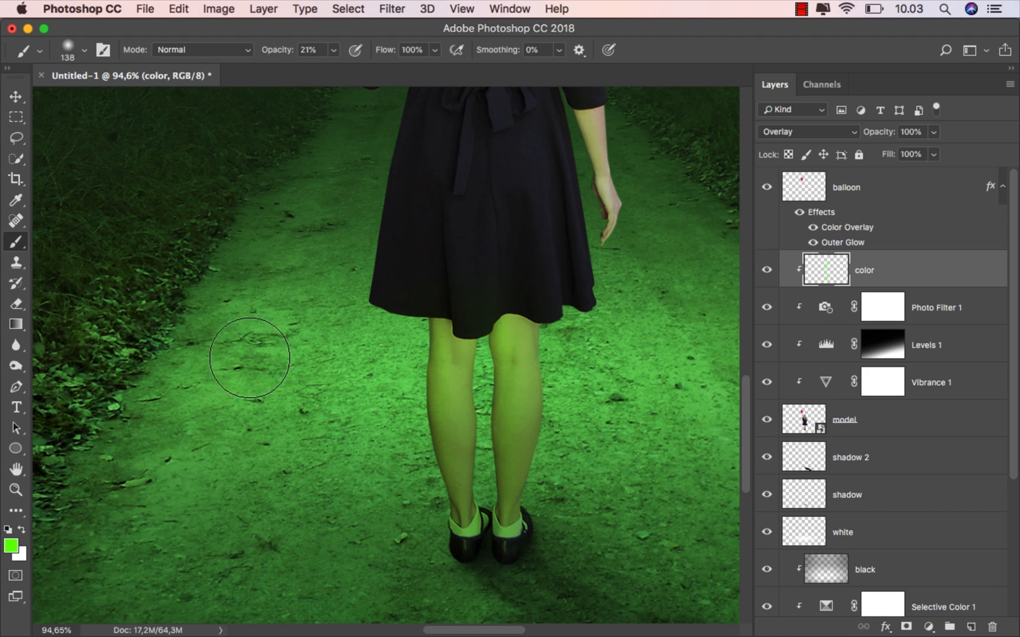
Soften the green on the right leg using the Eraser tool at 10% opacity and 129 px
{"action": "right_click", "coordinate": [16, 304]}
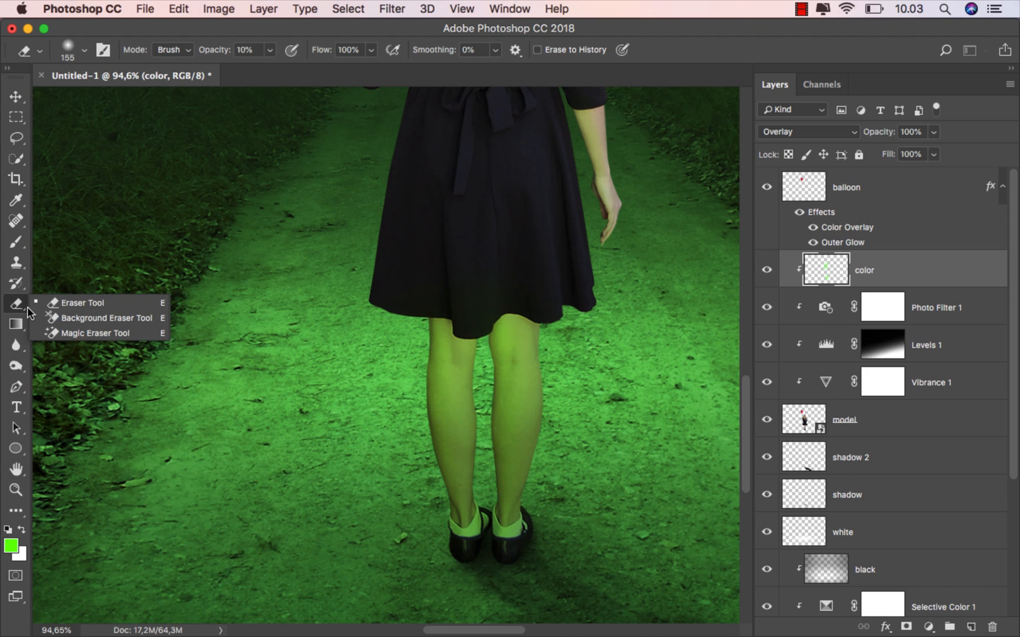
{"action": "left_click", "coordinate": [62, 297]}
{"action": "left_click_drag", "start_coordinate": [474, 322], "coordinate": [463, 321]}
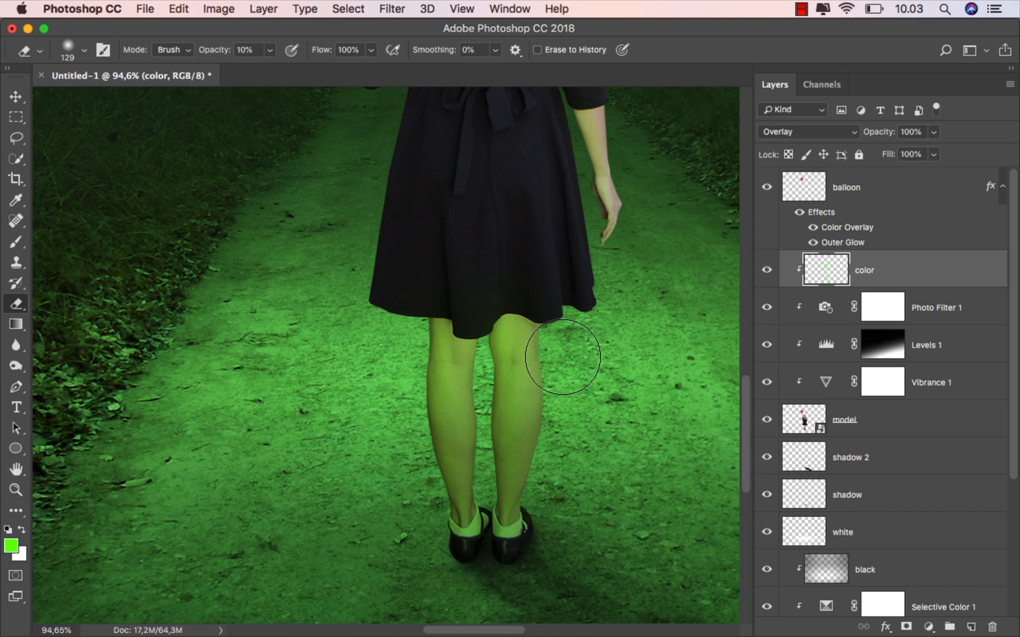
{"action": "mouse_move", "coordinate": [563, 357]}
{"action": "left_mouse_down"}
{"action": "mouse_move", "coordinate": [532, 503]}
{"action": "mouse_move", "coordinate": [535, 296]}
{"action": "mouse_move", "coordinate": [519, 259]}
{"action": "left_mouse_up"}
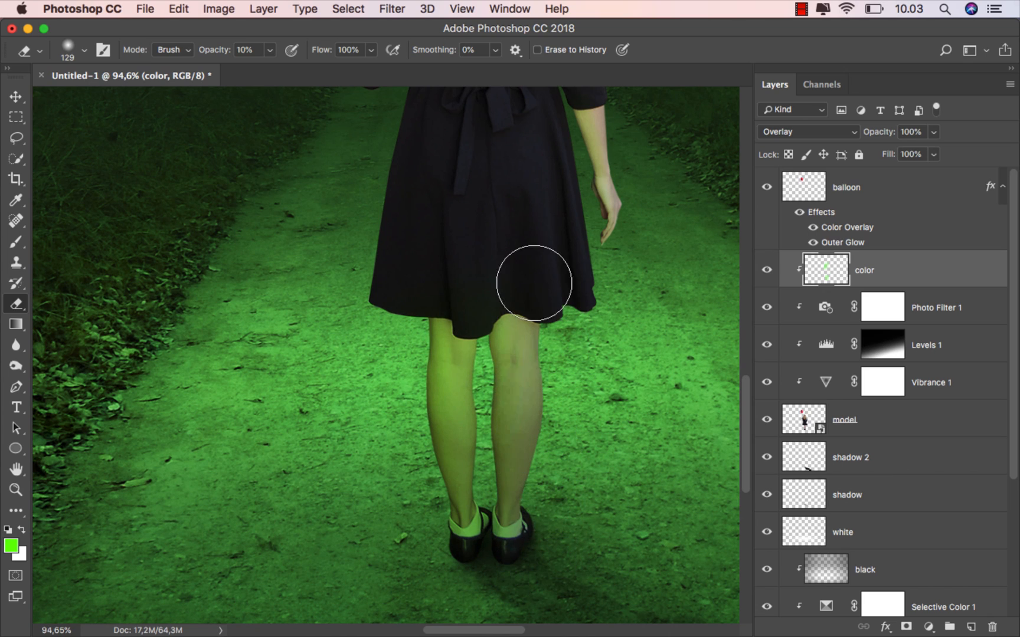
Reduce the green tint on both legs and the socks further with a 97 px eraser
{"action": "scroll", "coordinate": [498, 534], "scroll_direction": "down", "scroll_amount": 3}
{"action": "key", "text": "bracketleft"}
{"action": "mouse_move", "coordinate": [477, 363]}
{"action": "left_mouse_down"}
{"action": "mouse_move", "coordinate": [476, 528]}
{"action": "mouse_move", "coordinate": [488, 500]}
{"action": "left_mouse_up"}
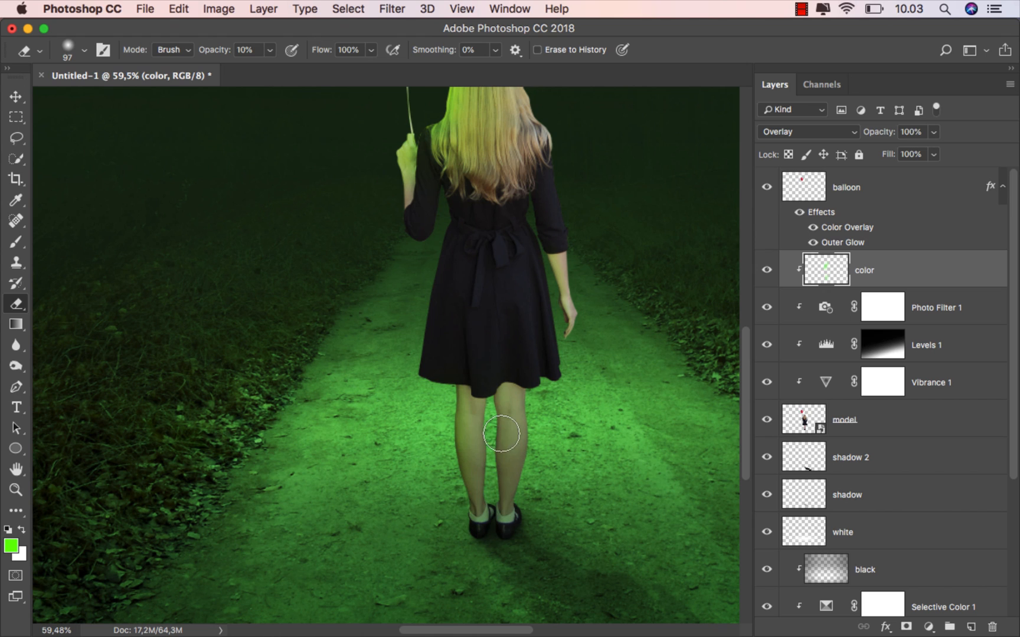
{"action": "scroll", "coordinate": [503, 436], "scroll_direction": "up", "scroll_amount": 3}
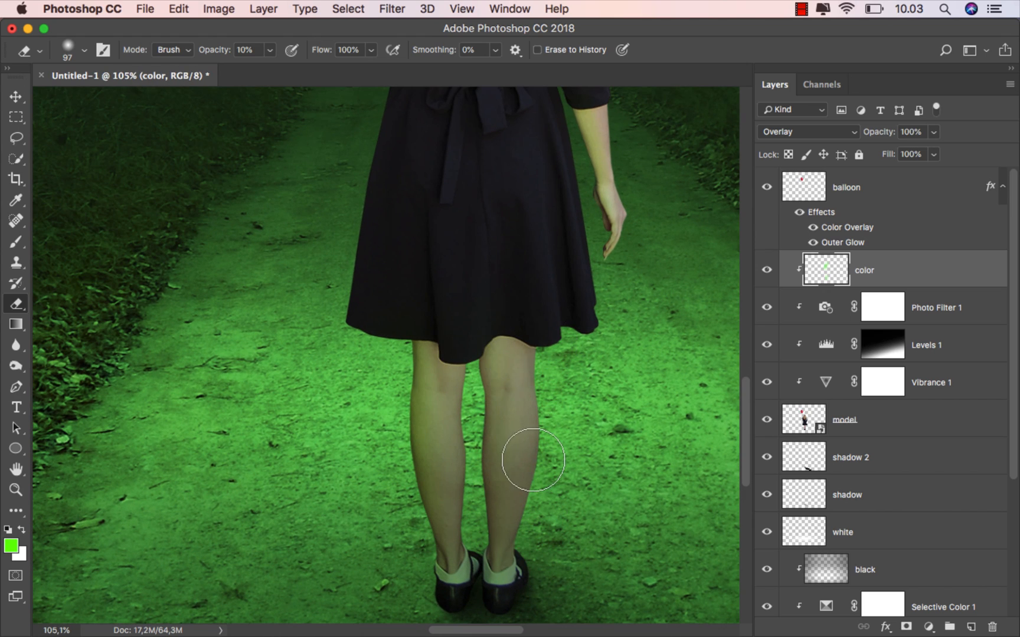
{"action": "scroll", "coordinate": [531, 388], "scroll_direction": "down", "scroll_amount": 3}
{"action": "left_click_drag", "start_coordinate": [541, 299], "coordinate": [433, 498]}
{"action": "scroll", "coordinate": [475, 431], "scroll_direction": "down", "scroll_amount": 1}
{"action": "scroll", "coordinate": [474, 431], "scroll_direction": "down", "scroll_amount": 1}
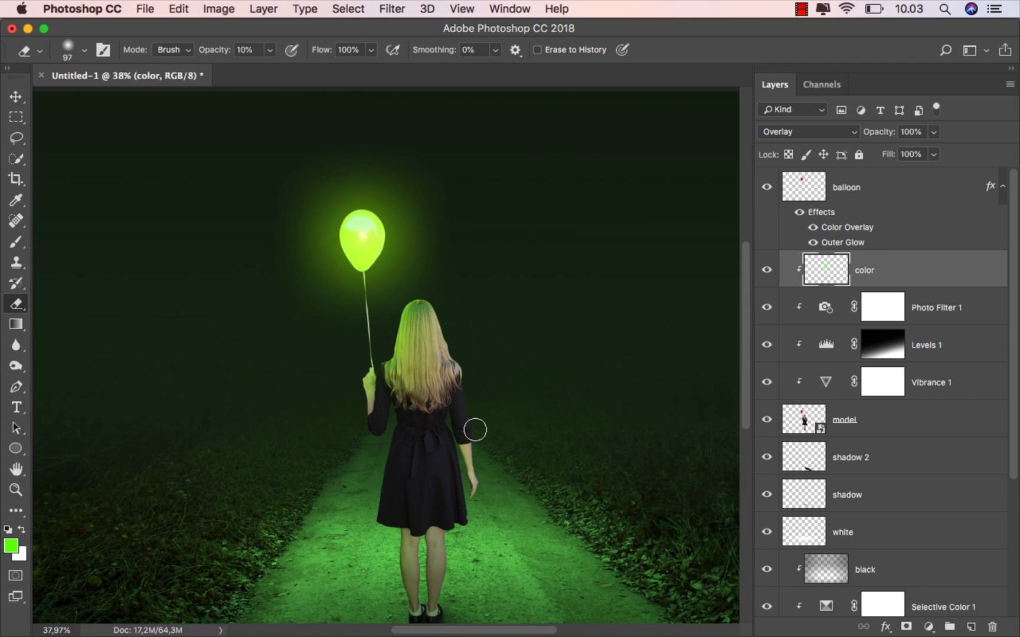
Compare the "color" layer on and off, and lighten its green on the hair and raised hand with a 156 px eraser
{"action": "left_click", "coordinate": [768, 272]}
{"action": "left_click", "coordinate": [767, 271]}
{"action": "left_click_drag", "start_coordinate": [450, 299], "coordinate": [470, 299]}
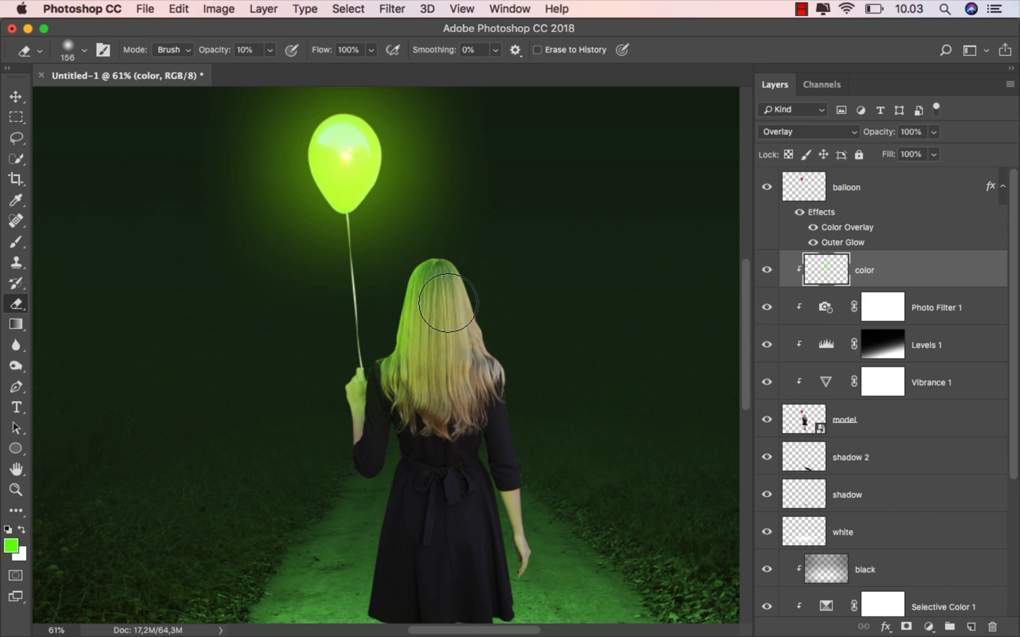
{"action": "scroll", "coordinate": [447, 301], "scroll_direction": "up", "scroll_amount": 6}
{"action": "mouse_move", "coordinate": [371, 360]}
{"action": "left_mouse_down"}
{"action": "mouse_move", "coordinate": [363, 392]}
{"action": "mouse_move", "coordinate": [377, 400]}
{"action": "mouse_move", "coordinate": [353, 436]}
{"action": "mouse_move", "coordinate": [305, 472]}
{"action": "mouse_move", "coordinate": [268, 471]}
{"action": "left_mouse_up"}
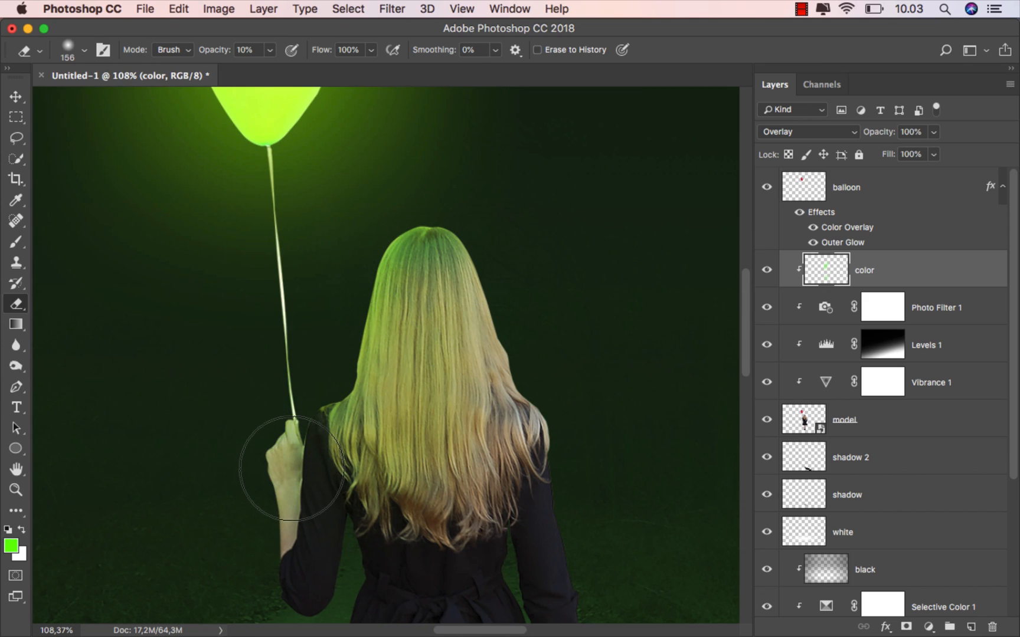
{"action": "scroll", "coordinate": [483, 417], "scroll_direction": "down", "scroll_amount": 4}
{"action": "scroll", "coordinate": [482, 417], "scroll_direction": "down", "scroll_amount": 1}
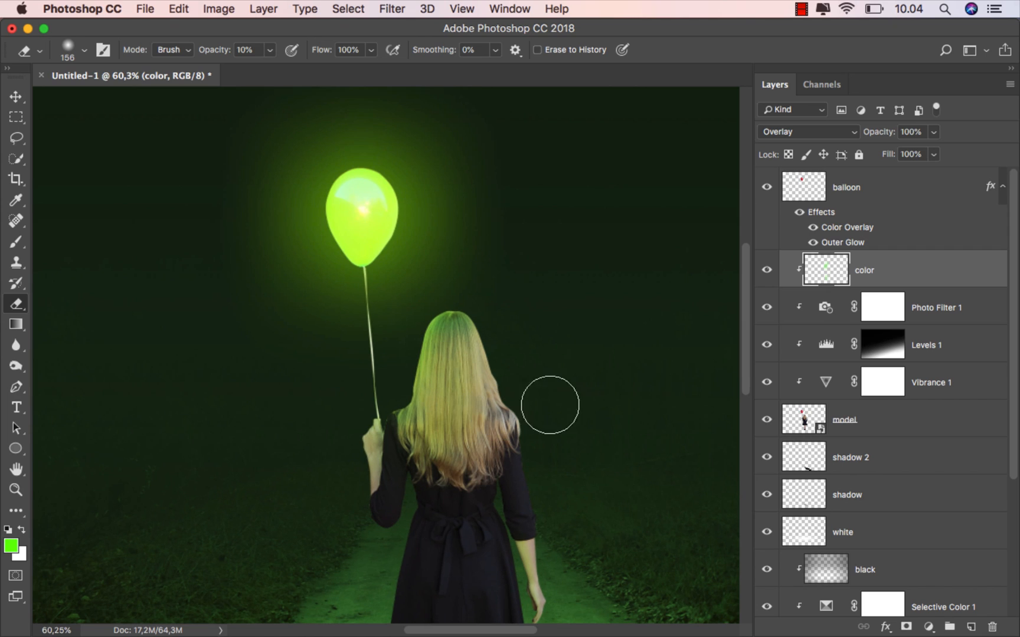
Create a new layer above "color", clip it to the "model" layer and name it "color 2"
{"action": "left_click", "coordinate": [972, 627]}
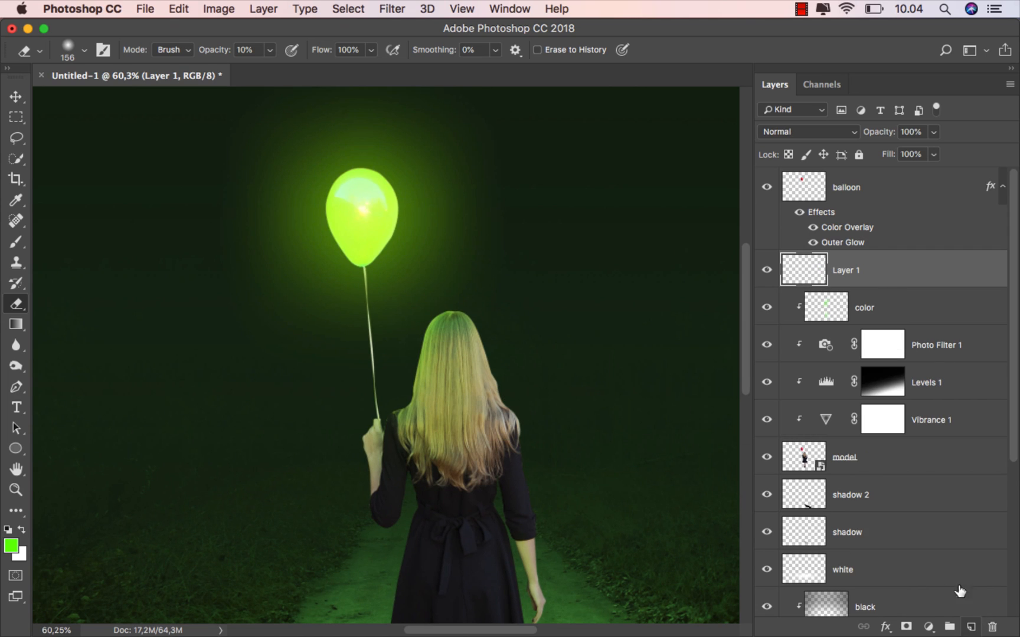
{"action": "right_click", "coordinate": [874, 286]}
{"action": "left_click", "coordinate": [781, 546]}
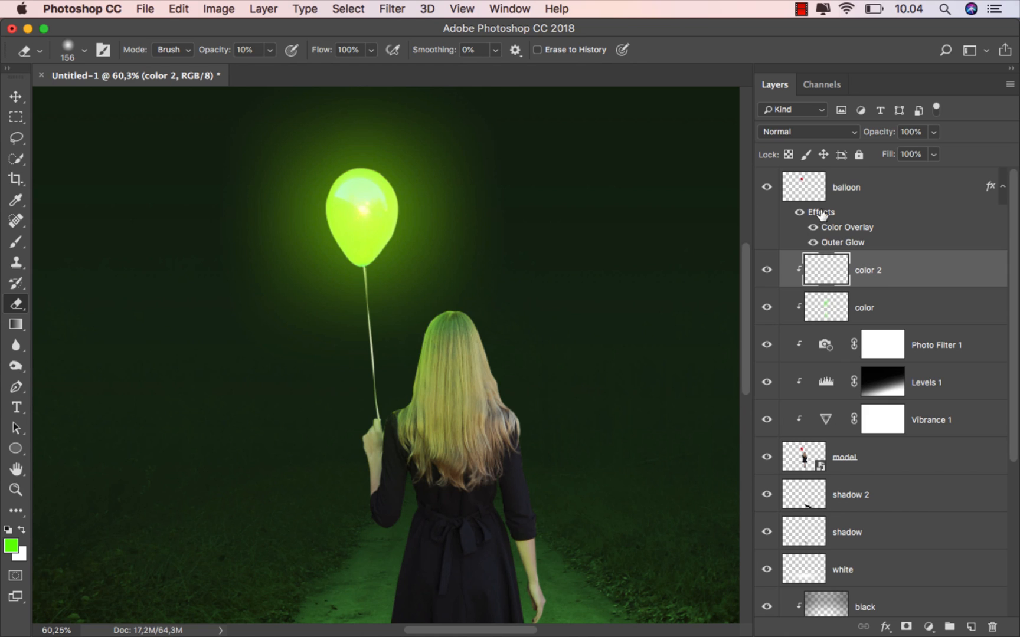
{"action": "left_click", "coordinate": [799, 132]}
{"action": "left_click", "coordinate": [796, 134]}
Paint green over the balloon's string on the "color 2" layer with a 188 px brush at 14% opacity
{"action": "left_click", "coordinate": [16, 241]}
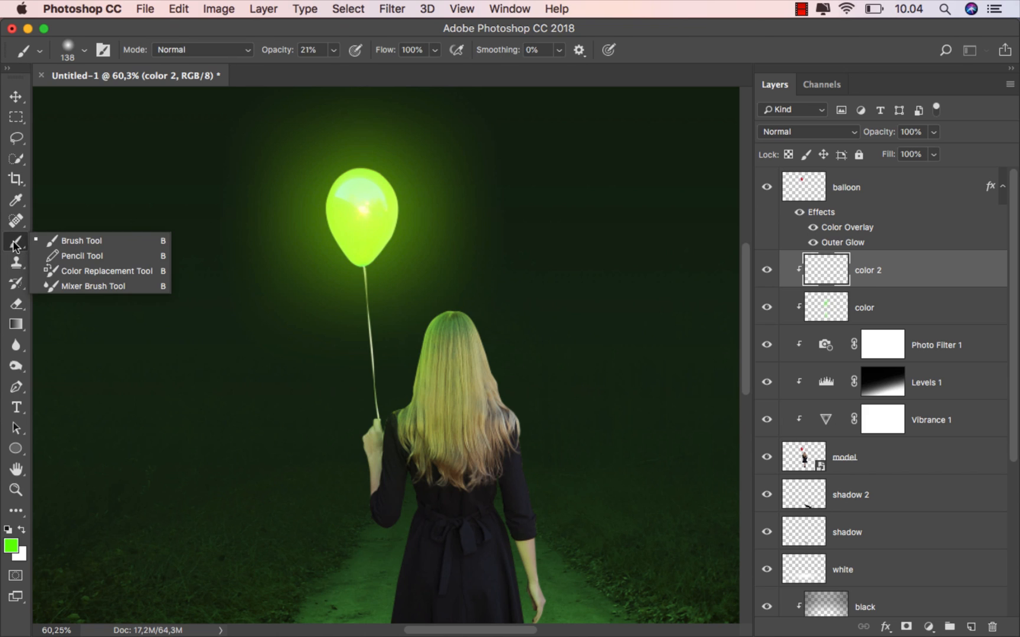
{"action": "left_click", "coordinate": [53, 240]}
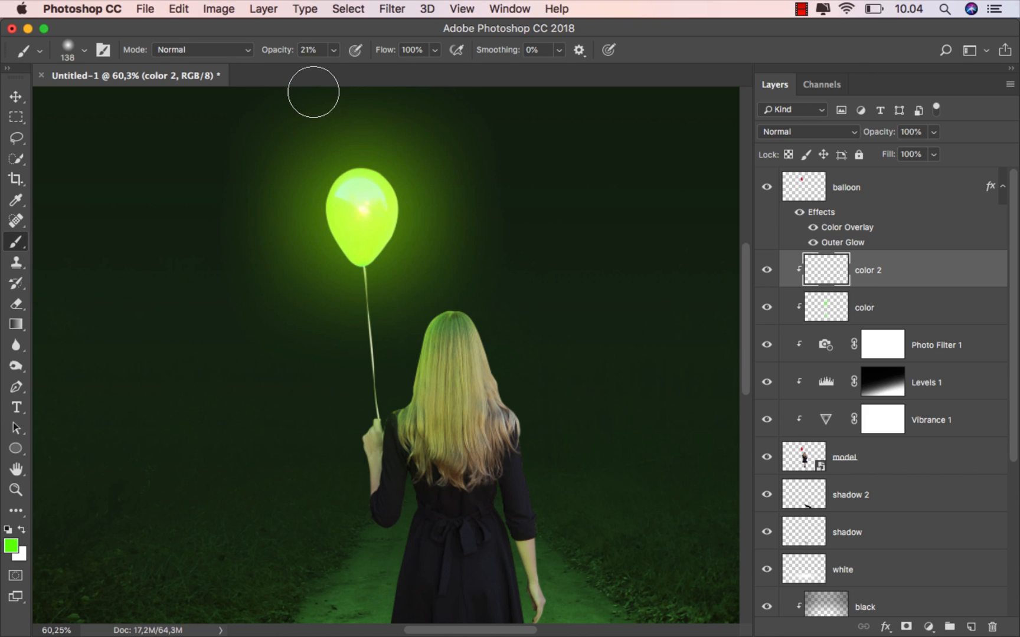
{"action": "left_click", "coordinate": [334, 50]}
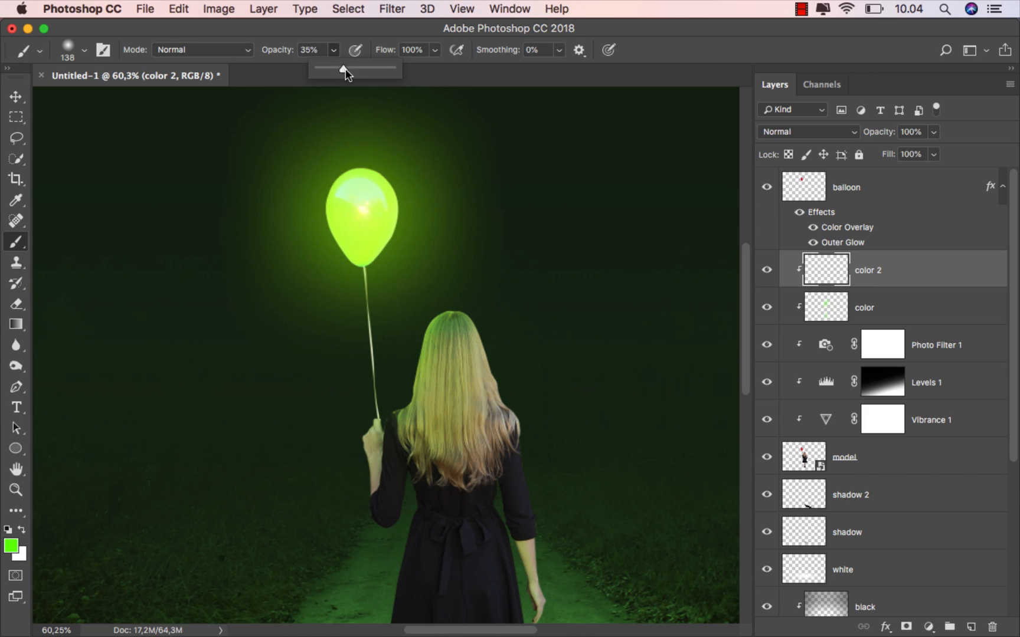
{"action": "left_click_drag", "start_coordinate": [397, 189], "coordinate": [374, 189]}
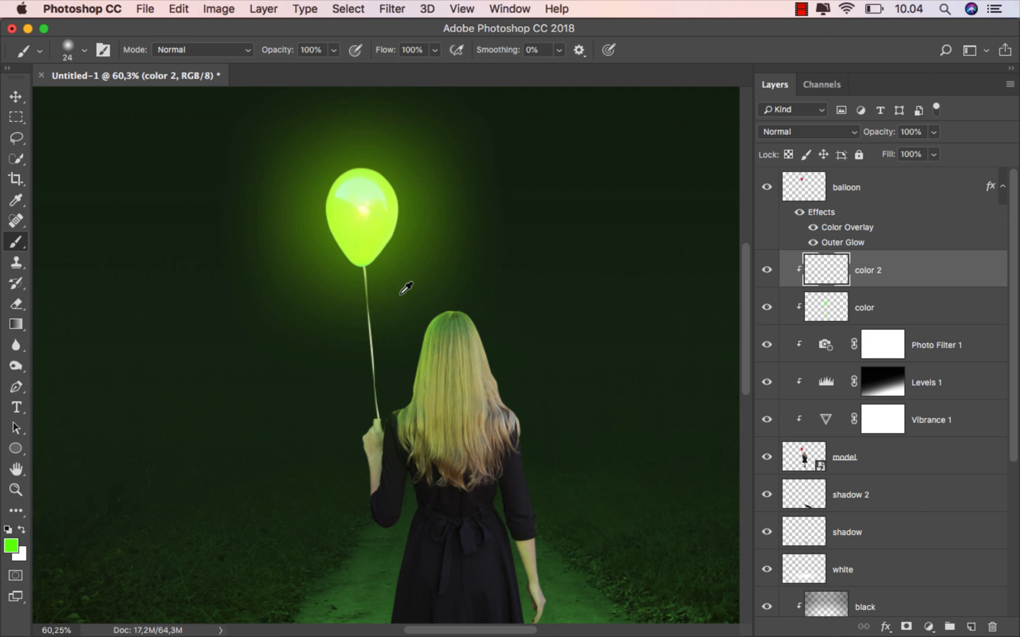
{"action": "scroll", "coordinate": [400, 290], "scroll_direction": "up", "scroll_amount": 5}
{"action": "scroll", "coordinate": [399, 292], "scroll_direction": "up", "scroll_amount": 3}
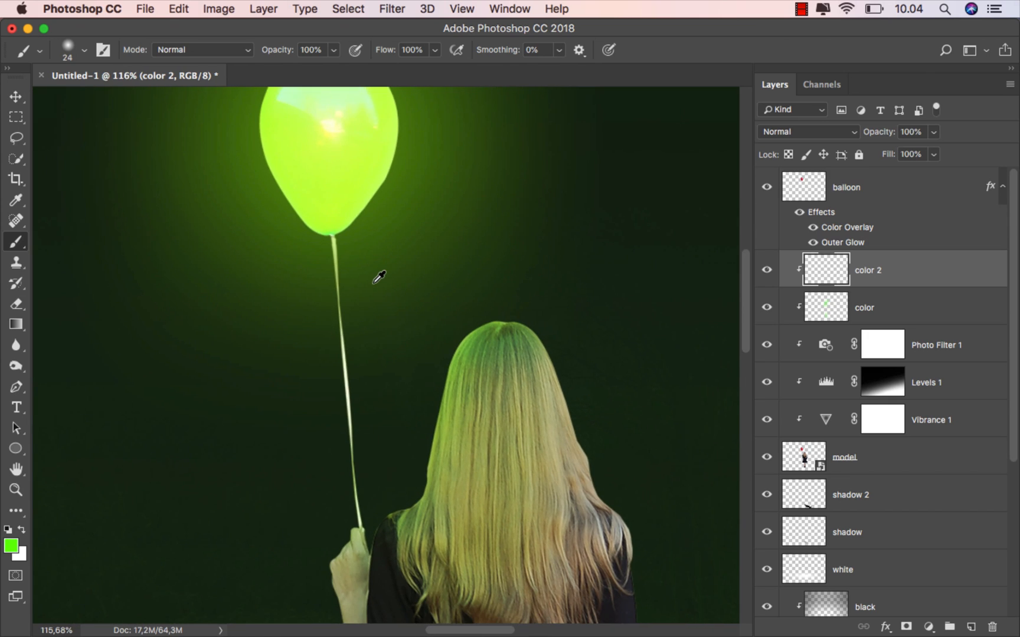
{"action": "left_click_drag", "start_coordinate": [285, 70], "coordinate": [269, 69]}
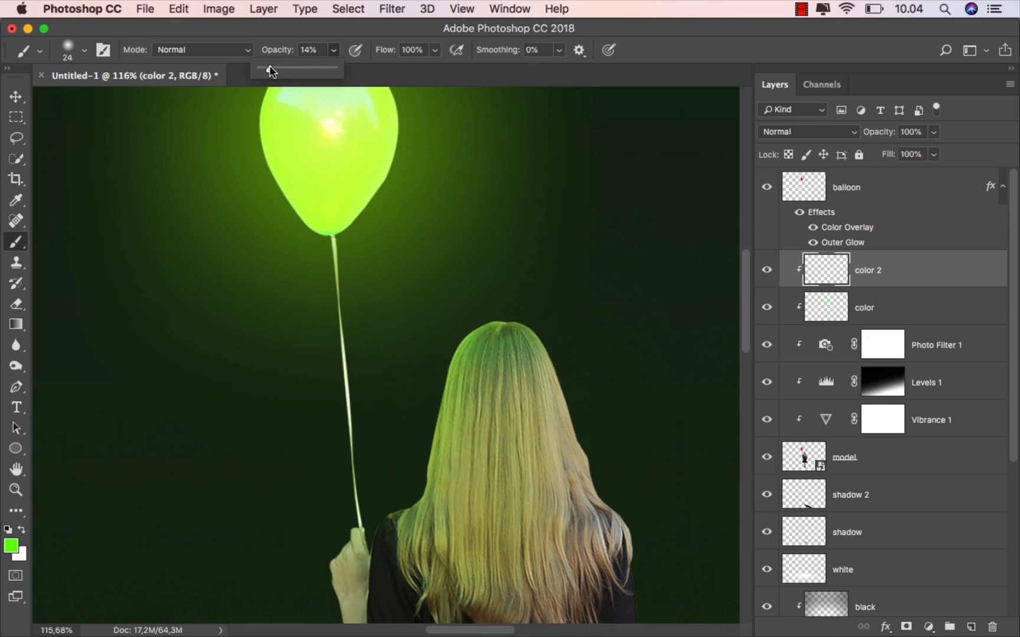
{"action": "left_click_drag", "start_coordinate": [319, 194], "coordinate": [375, 192]}
{"action": "mouse_move", "coordinate": [321, 332]}
{"action": "left_mouse_down"}
{"action": "mouse_move", "coordinate": [311, 425]}
{"action": "mouse_move", "coordinate": [305, 325]}
{"action": "mouse_move", "coordinate": [322, 225]}
{"action": "left_mouse_up"}
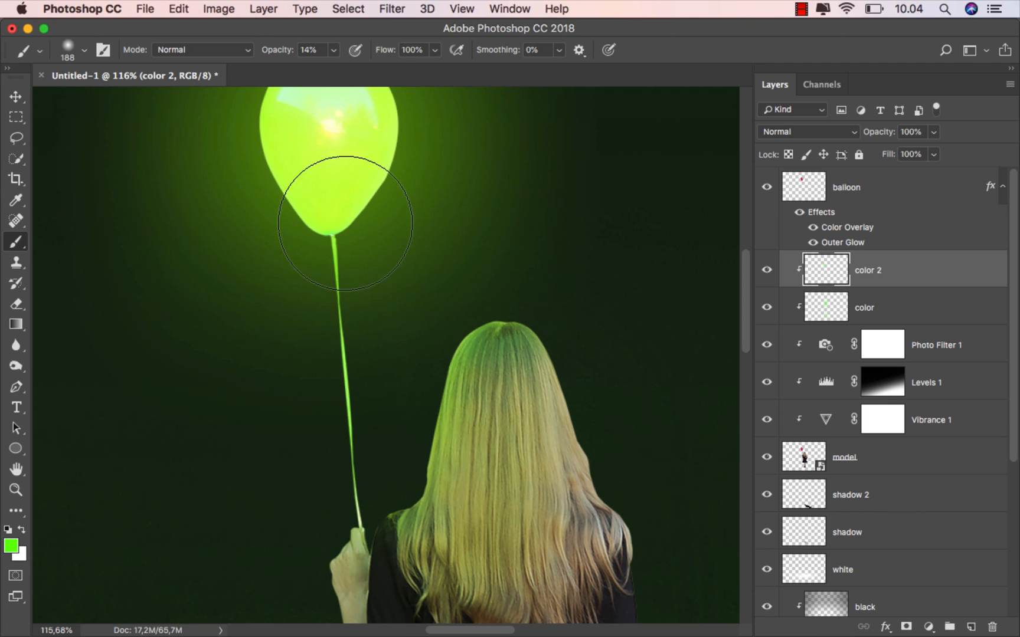
Paint a green rim light along the left edge of the hair and the left shoulder with a 25 px brush
{"action": "mouse_move", "coordinate": [503, 341]}
{"action": "left_mouse_down"}
{"action": "mouse_move", "coordinate": [430, 346]}
{"action": "mouse_move", "coordinate": [489, 206]}
{"action": "left_mouse_up"}
{"action": "scroll", "coordinate": [503, 341], "scroll_direction": "up", "scroll_amount": 5}
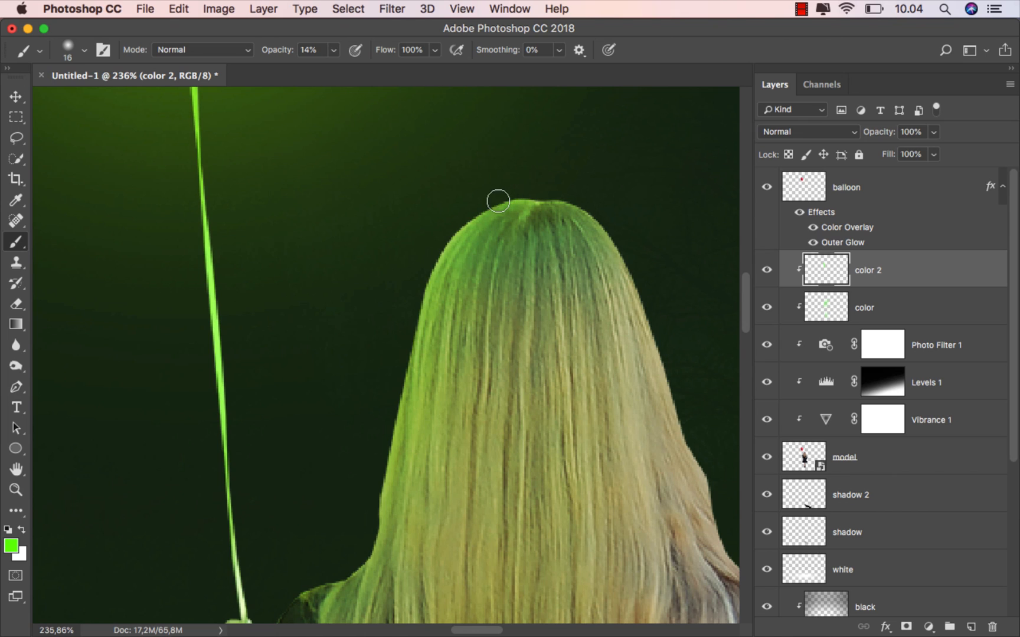
{"action": "key", "text": "bracketright"}
{"action": "key", "text": "bracketright"}
{"action": "scroll", "coordinate": [457, 273], "scroll_direction": "down", "scroll_amount": 5}
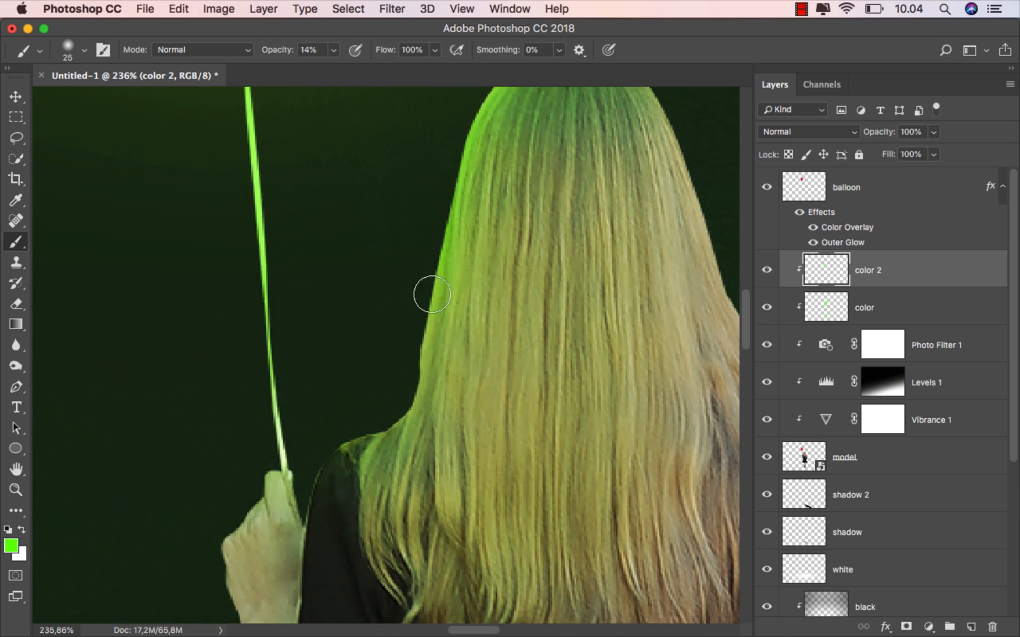
{"action": "mouse_move", "coordinate": [419, 341]}
{"action": "left_mouse_down"}
{"action": "mouse_move", "coordinate": [346, 446]}
{"action": "mouse_move", "coordinate": [338, 438]}
{"action": "mouse_move", "coordinate": [326, 446]}
{"action": "mouse_move", "coordinate": [400, 306]}
{"action": "left_mouse_up"}
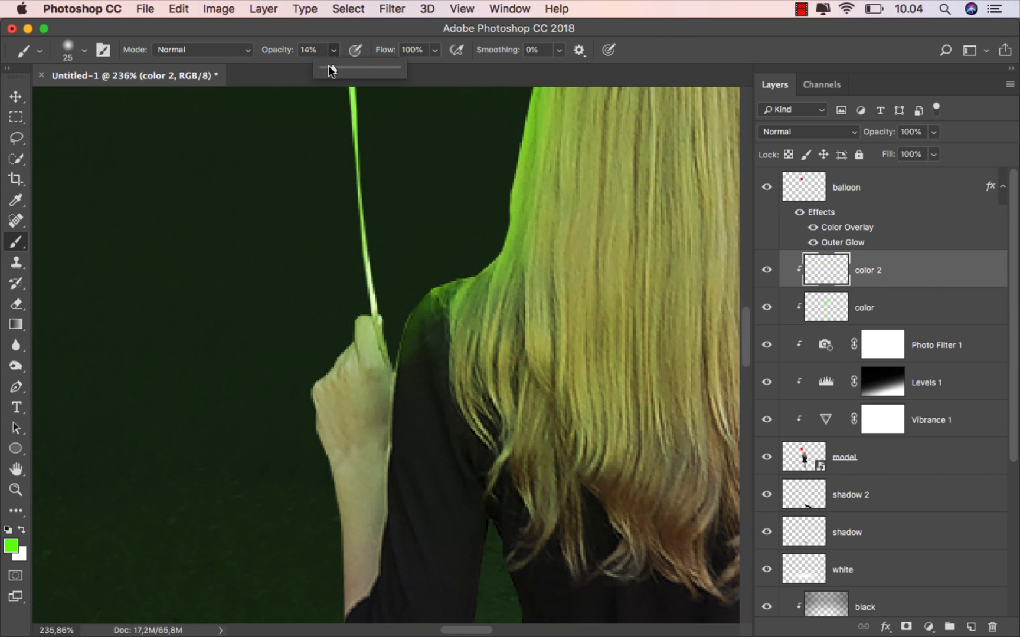
Tint the raised hand and left sleeve green at 9% brush opacity, using a 49 px brush for the sleeve
{"action": "left_click", "coordinate": [346, 328]}
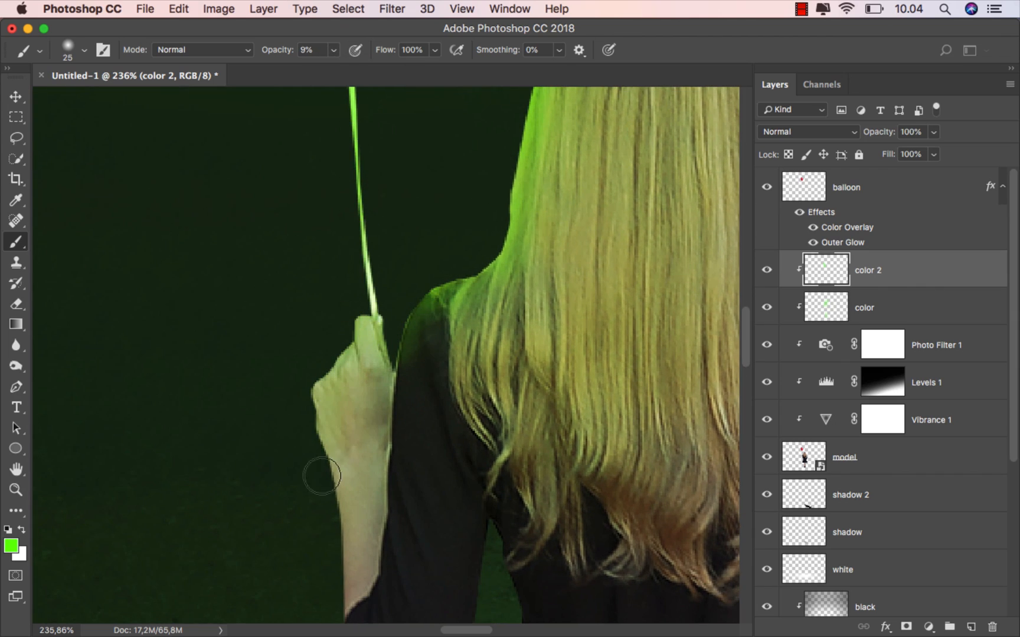
{"action": "mouse_move", "coordinate": [433, 273]}
{"action": "left_mouse_down", "text": "ctrl+alt"}
{"action": "mouse_move", "coordinate": [470, 275]}
{"action": "mouse_move", "coordinate": [466, 288]}
{"action": "mouse_move", "coordinate": [466, 239]}
{"action": "mouse_move", "coordinate": [441, 317]}
{"action": "left_mouse_up", "text": "ctrl+alt"}
{"action": "scroll", "coordinate": [465, 270], "scroll_direction": "down", "scroll_amount": 5, "text": "alt"}
{"action": "scroll", "coordinate": [466, 284], "scroll_direction": "down", "scroll_amount": 2}
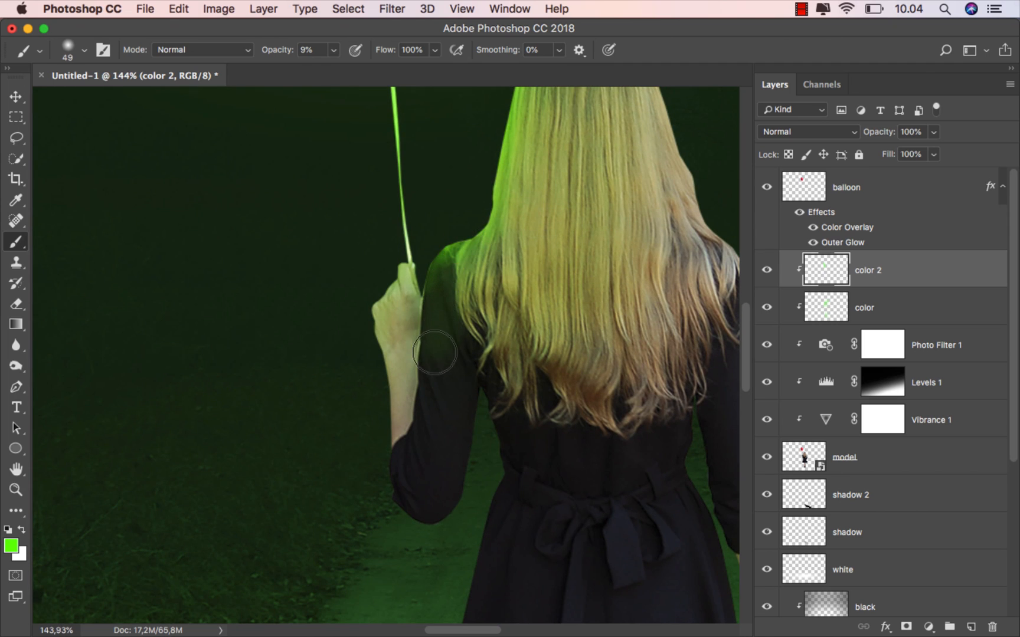
{"action": "left_click_drag", "start_coordinate": [433, 370], "coordinate": [416, 475]}
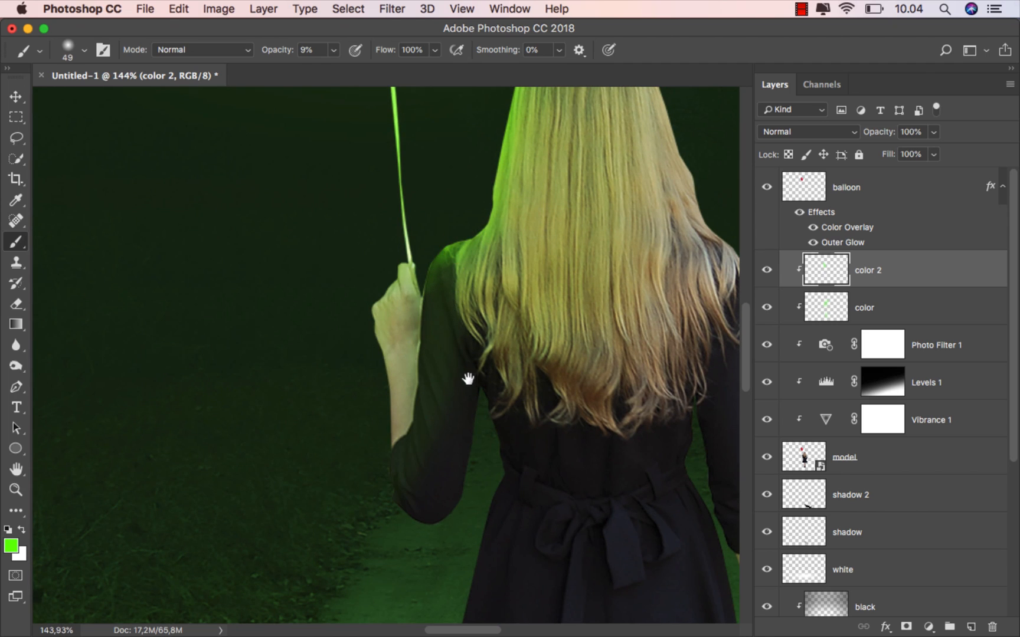
Try tinting the left side of the dress green with a 107 px brush at 9% opacity, and undo the strokes
{"action": "left_click_drag", "start_coordinate": [468, 378], "coordinate": [354, 248]}
{"action": "mouse_move", "coordinate": [399, 285]}
{"action": "left_mouse_down", "text": "ctrl+alt"}
{"action": "mouse_move", "coordinate": [403, 342]}
{"action": "mouse_move", "coordinate": [347, 519]}
{"action": "mouse_move", "coordinate": [335, 363]}
{"action": "left_mouse_up", "text": "ctrl+alt"}
{"action": "left_click_drag", "start_coordinate": [377, 340], "coordinate": [386, 337], "text": "ctrl+alt"}
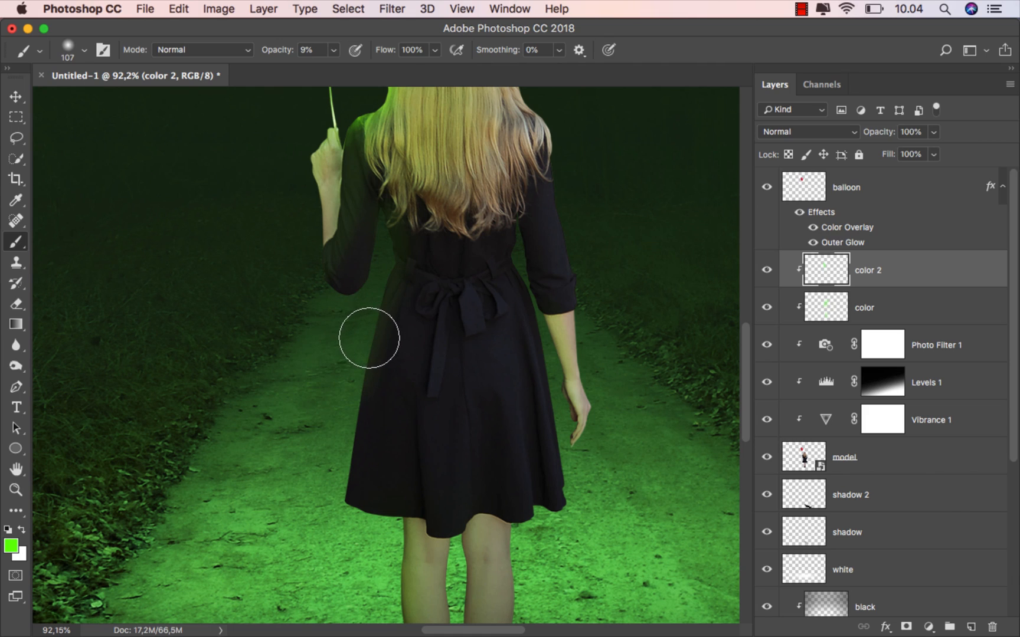
{"action": "left_click_drag", "start_coordinate": [340, 471], "coordinate": [353, 408]}
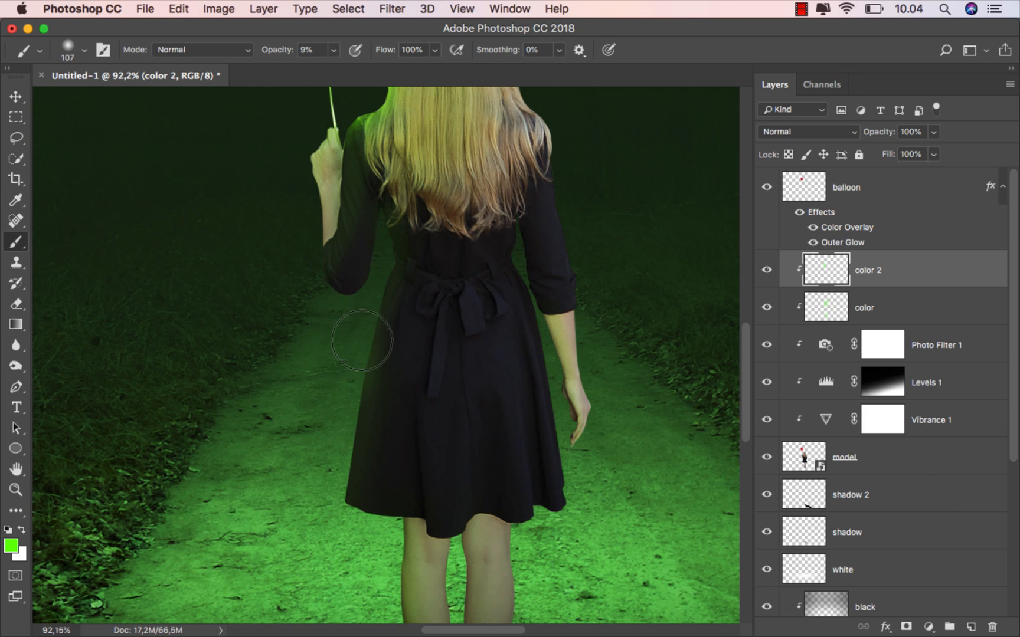
{"action": "mouse_move", "coordinate": [361, 341]}
{"action": "left_mouse_down"}
{"action": "mouse_move", "coordinate": [403, 321]}
{"action": "mouse_move", "coordinate": [432, 265]}
{"action": "left_mouse_up"}
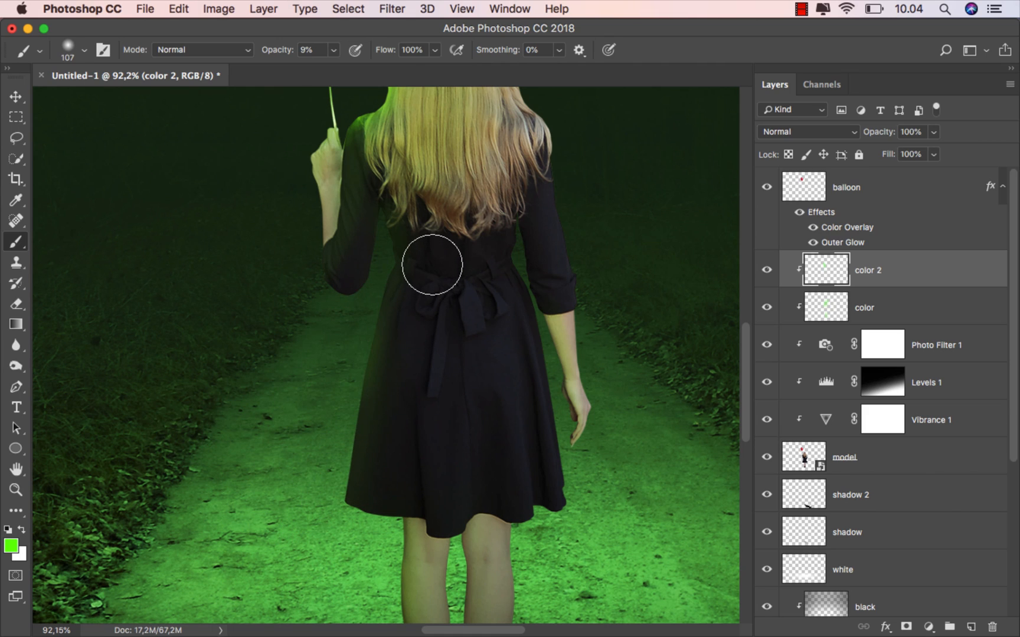
{"action": "key", "text": "alt+super+z"}
{"action": "scroll", "coordinate": [405, 283], "scroll_direction": "up", "scroll_amount": 1}
{"action": "key", "text": "alt+super+z"}
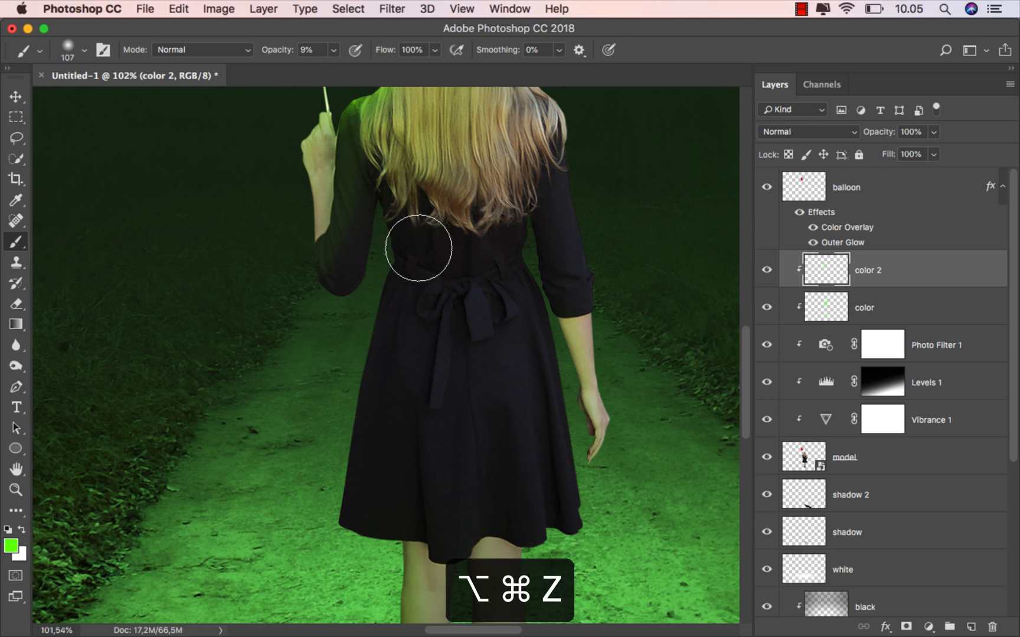
Tint the dress's left side with a 93 px brush, and its right waist and the lowered arm with a 66 px brush
{"action": "left_click_drag", "start_coordinate": [404, 227], "coordinate": [398, 224]}
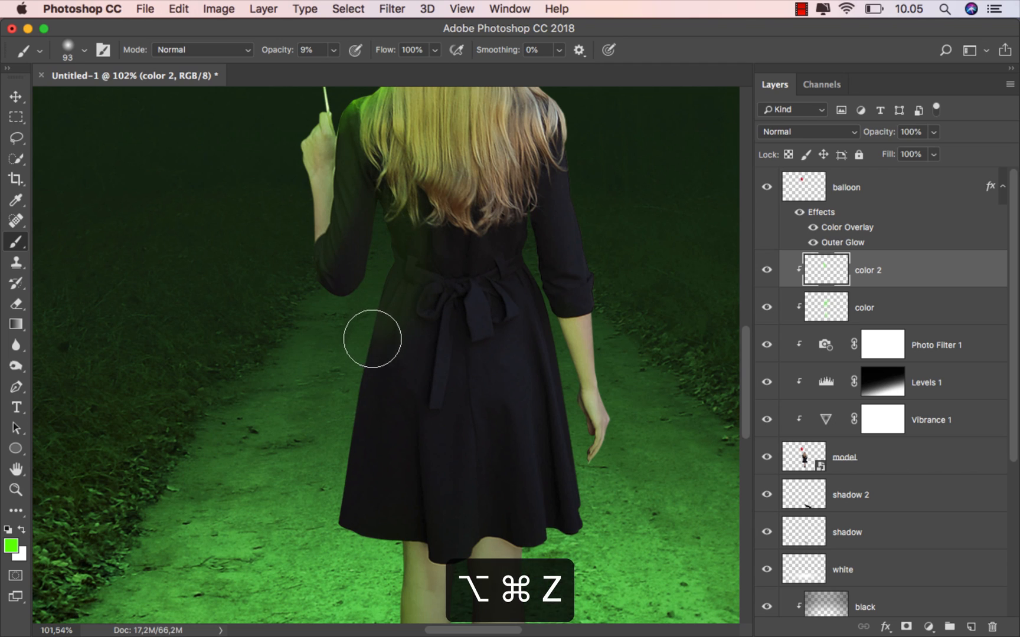
{"action": "mouse_move", "coordinate": [584, 241]}
{"action": "left_mouse_down"}
{"action": "mouse_move", "coordinate": [552, 227]}
{"action": "mouse_move", "coordinate": [540, 258]}
{"action": "mouse_move", "coordinate": [549, 307]}
{"action": "left_mouse_up"}
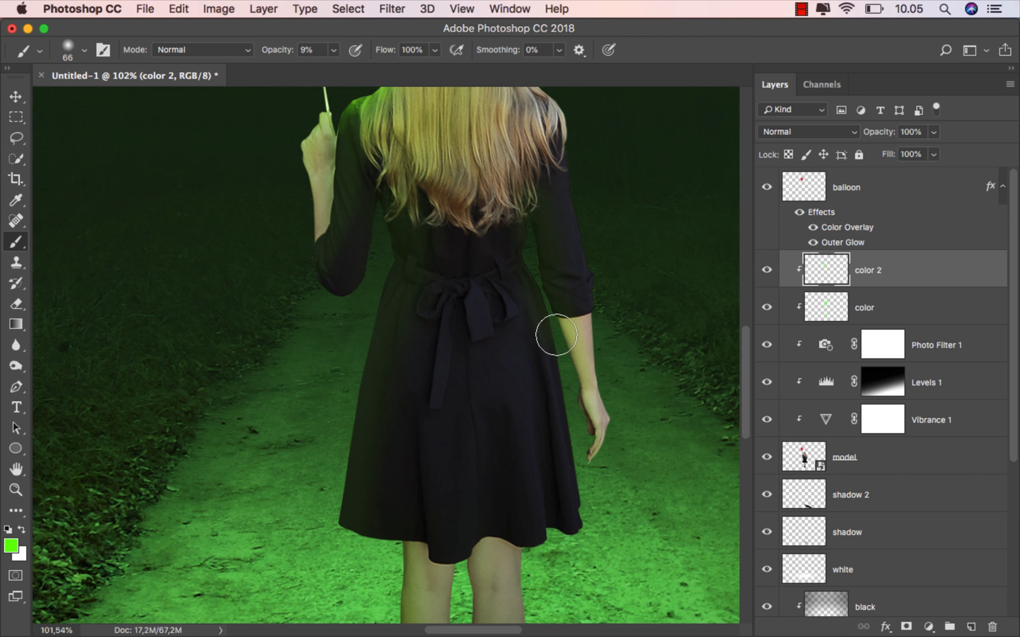
{"action": "scroll", "coordinate": [473, 412], "scroll_direction": "down", "scroll_amount": 5}
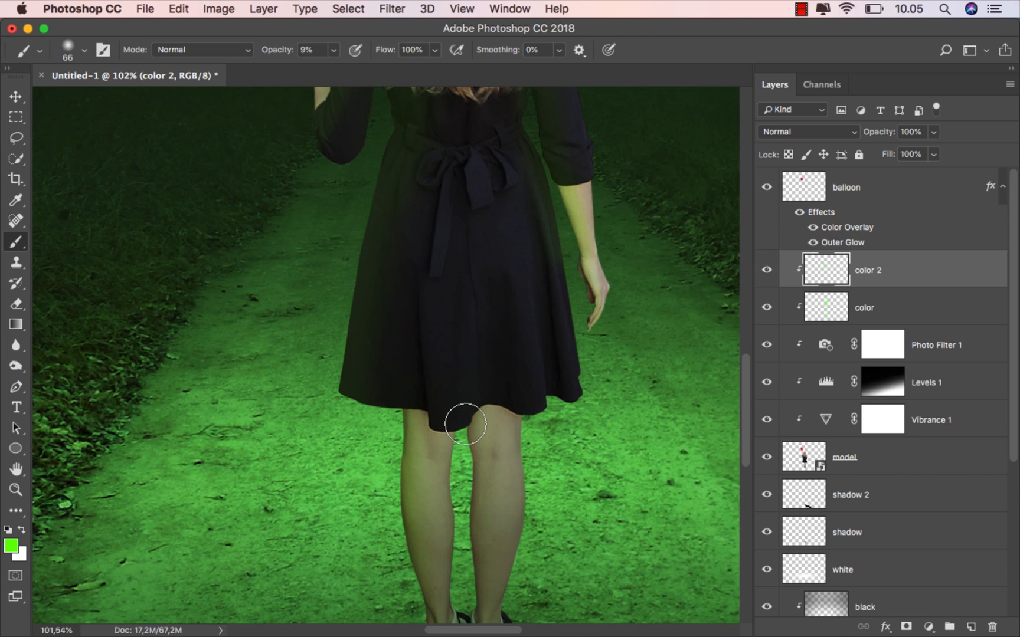
{"action": "scroll", "coordinate": [459, 426], "scroll_direction": "up", "scroll_amount": 3}
Add a faint green light to the edges of both legs with 53 px and 30 px brushes at 9% opacity
{"action": "scroll", "coordinate": [460, 427], "scroll_direction": "down", "scroll_amount": 3}
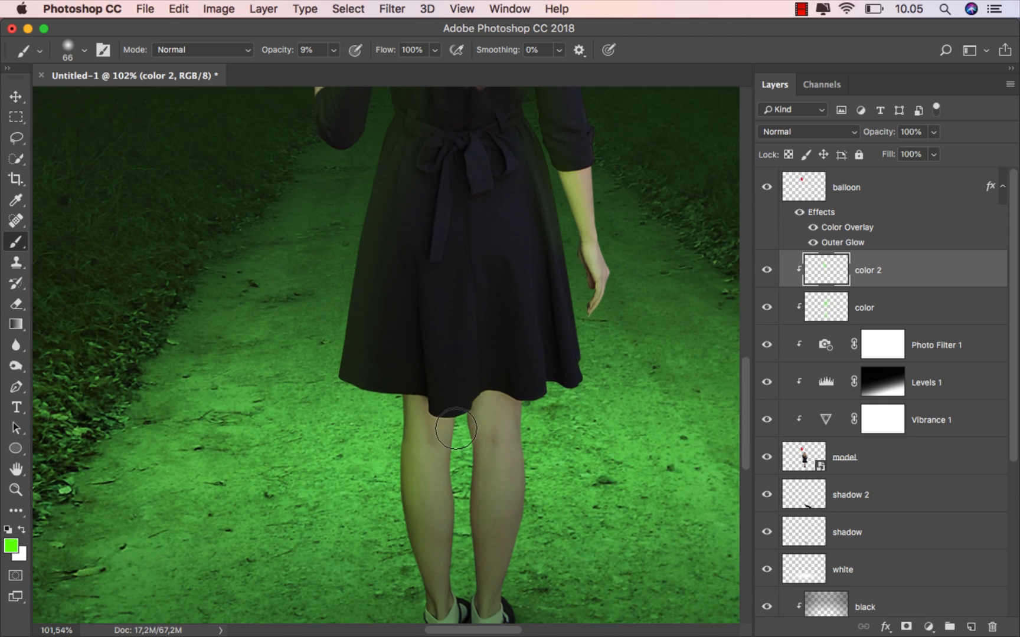
{"action": "scroll", "coordinate": [448, 426], "scroll_direction": "down", "scroll_amount": 3}
{"action": "left_click_drag", "start_coordinate": [407, 387], "coordinate": [400, 387]}
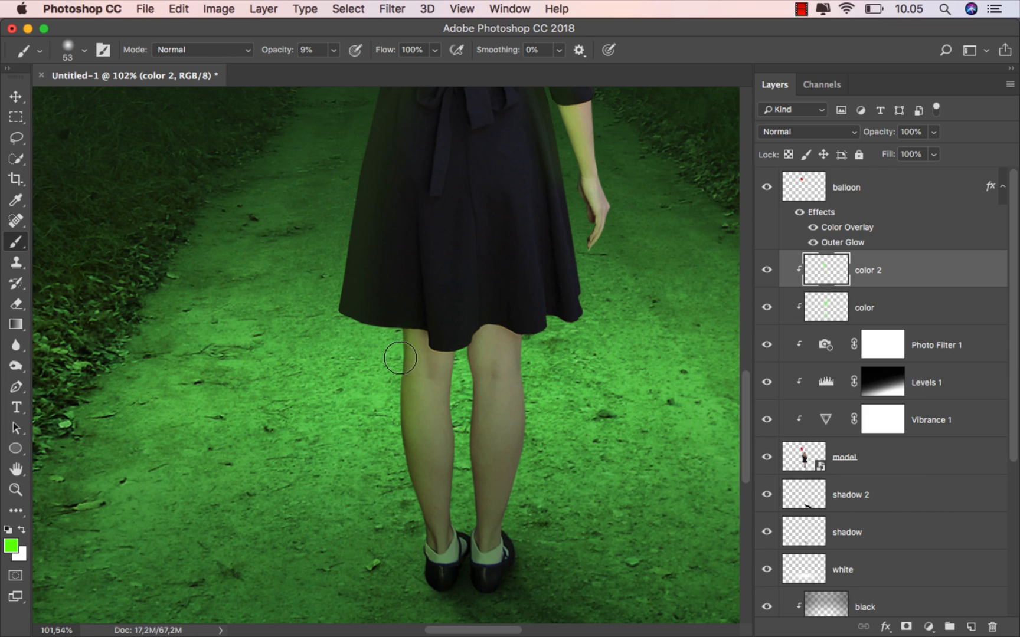
{"action": "left_click_drag", "start_coordinate": [483, 413], "coordinate": [470, 413], "text": "ctrl+alt"}
Erase excess green around the right side of the dress's waist with an 83 px eraser at 47% opacity
{"action": "left_click_drag", "start_coordinate": [503, 260], "coordinate": [429, 482]}
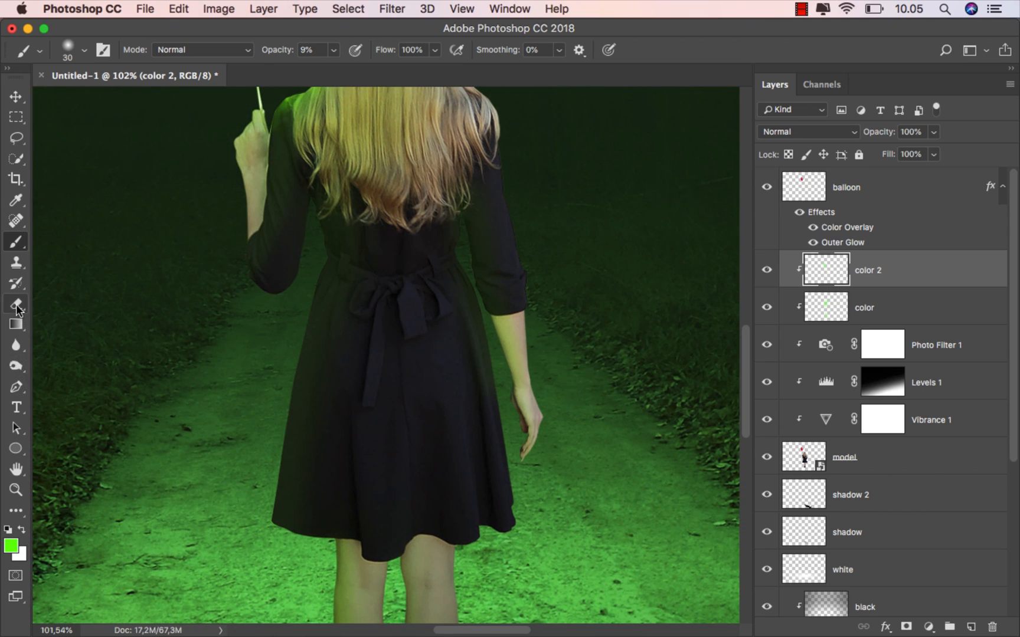
{"action": "left_click_drag", "start_coordinate": [17, 309], "coordinate": [62, 301]}
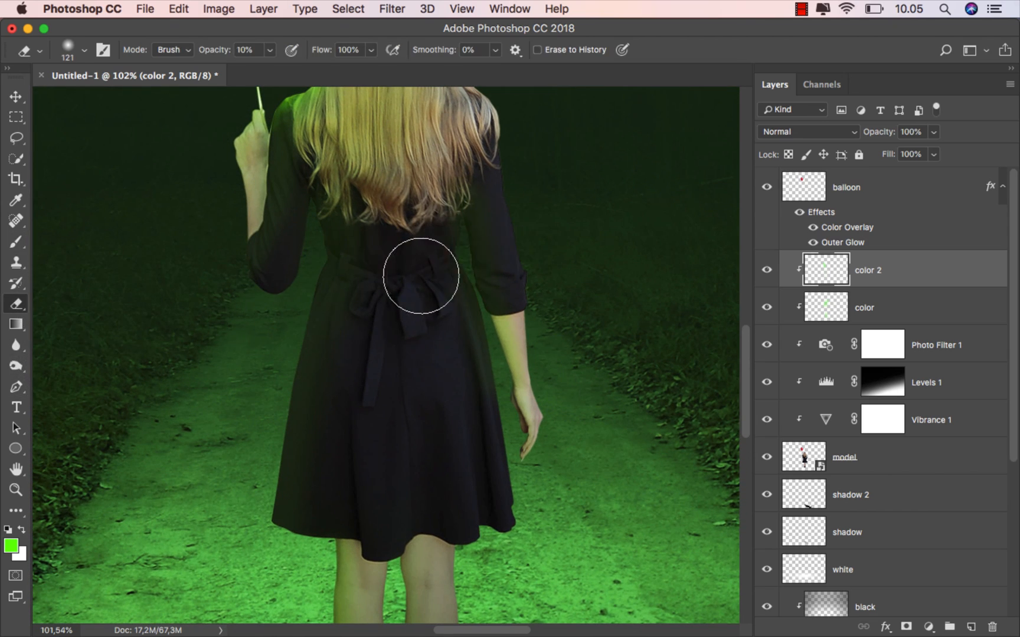
{"action": "scroll", "coordinate": [485, 232], "scroll_direction": "up", "scroll_amount": 4}
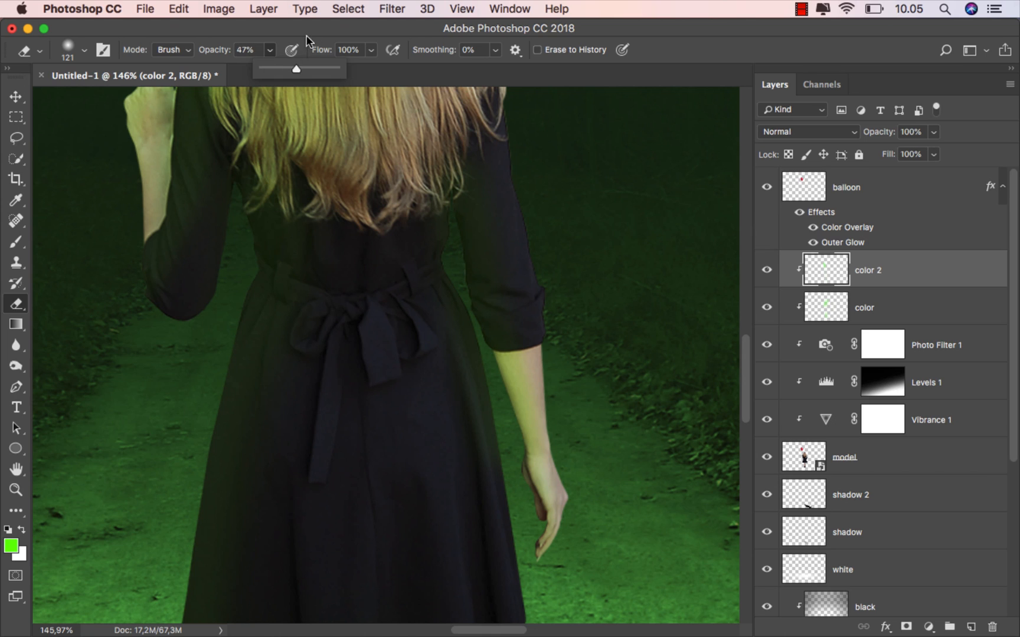
{"action": "left_click", "coordinate": [306, 36]}
{"action": "mouse_move", "coordinate": [455, 231]}
{"action": "left_mouse_down"}
{"action": "mouse_move", "coordinate": [432, 231]}
{"action": "mouse_move", "coordinate": [427, 296]}
{"action": "mouse_move", "coordinate": [467, 442]}
{"action": "mouse_move", "coordinate": [431, 313]}
{"action": "left_mouse_up"}
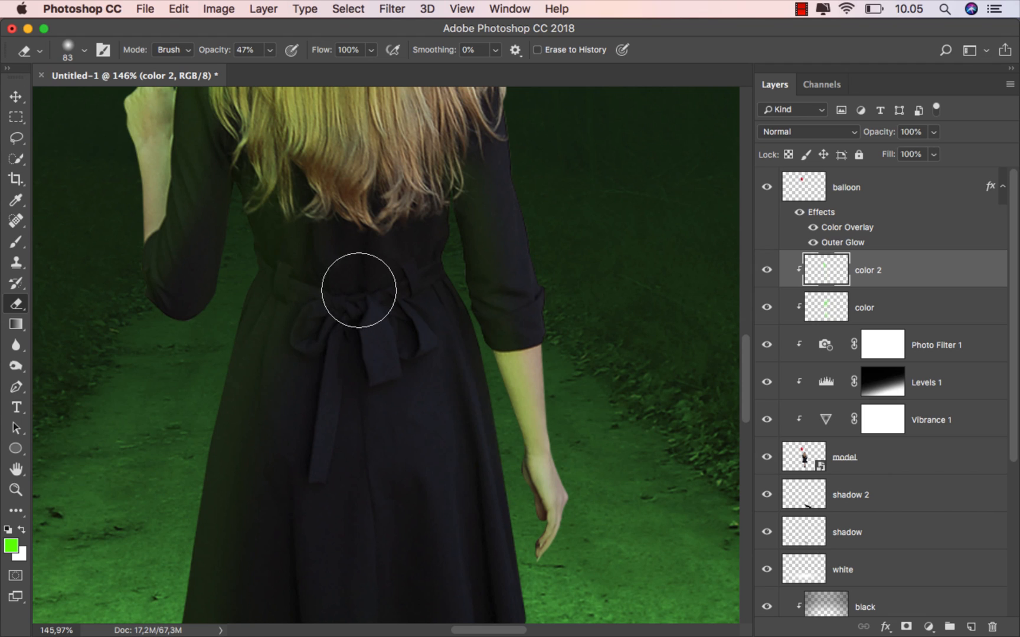
Erase the green spill from the dress's back, left sleeve and skirt using 106 px and 90 px erasers
{"action": "scroll", "coordinate": [358, 291], "scroll_direction": "left", "scroll_amount": 5}
{"action": "scroll", "coordinate": [358, 291], "scroll_direction": "up", "scroll_amount": 3}
{"action": "left_click_drag", "start_coordinate": [443, 319], "coordinate": [453, 319]}
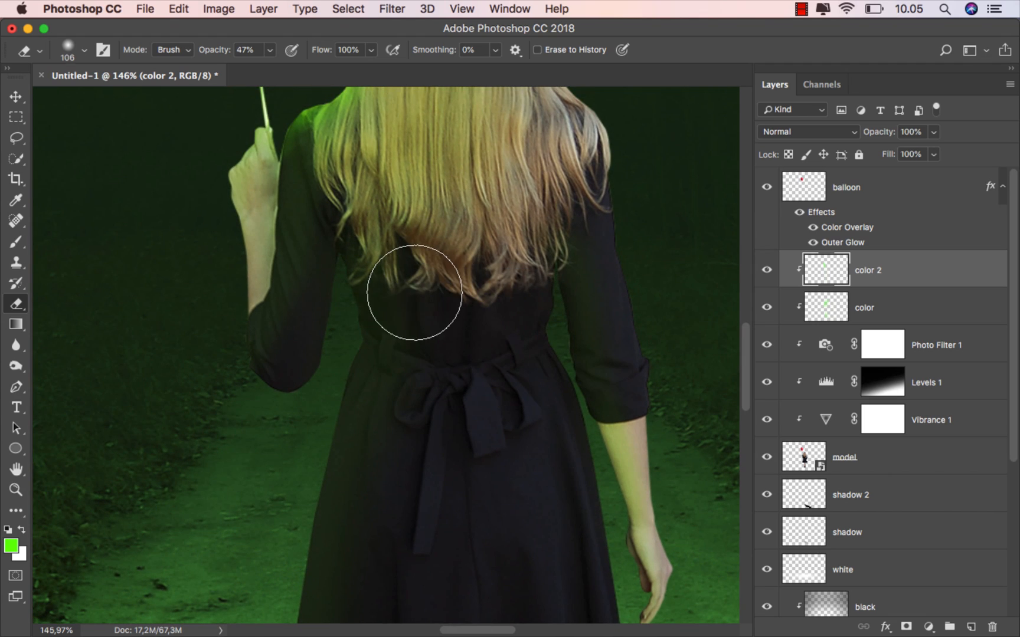
{"action": "left_click_drag", "start_coordinate": [364, 212], "coordinate": [355, 210]}
{"action": "mouse_move", "coordinate": [320, 166]}
{"action": "left_mouse_down"}
{"action": "mouse_move", "coordinate": [259, 358]}
{"action": "mouse_move", "coordinate": [289, 296]}
{"action": "mouse_move", "coordinate": [378, 221]}
{"action": "mouse_move", "coordinate": [296, 289]}
{"action": "left_mouse_up"}
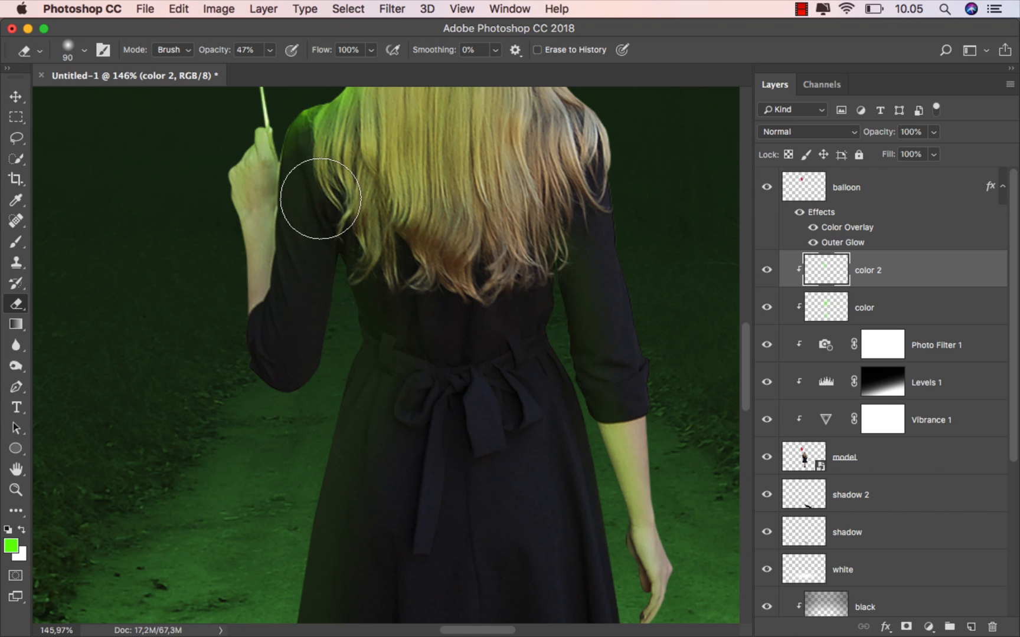
{"action": "scroll", "coordinate": [425, 253], "scroll_direction": "down", "scroll_amount": 3}
{"action": "scroll", "coordinate": [413, 384], "scroll_direction": "down", "scroll_amount": 3}
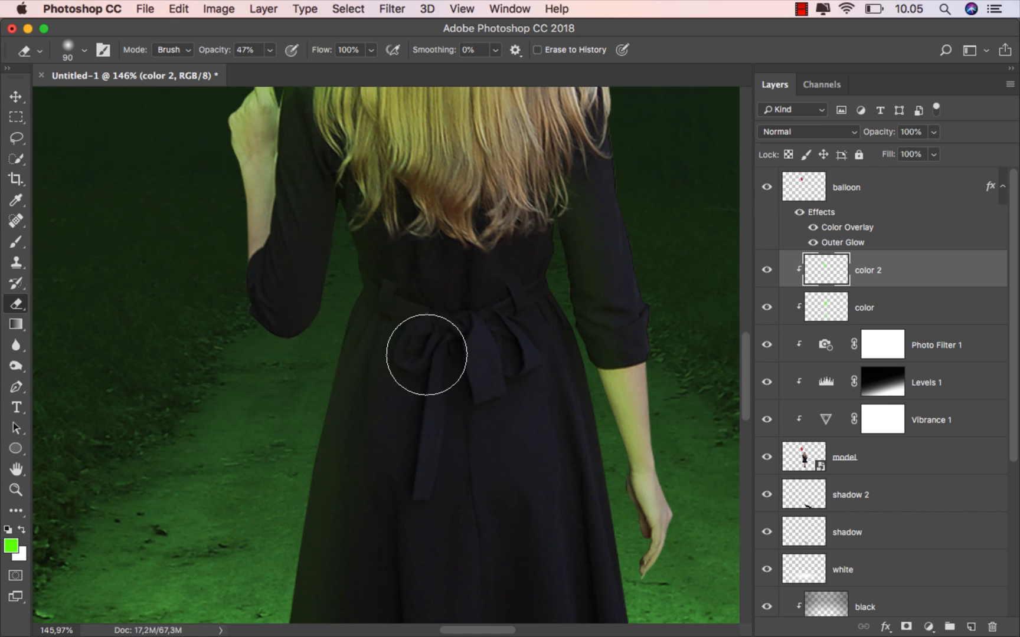
{"action": "scroll", "coordinate": [366, 472], "scroll_direction": "down", "scroll_amount": 3}
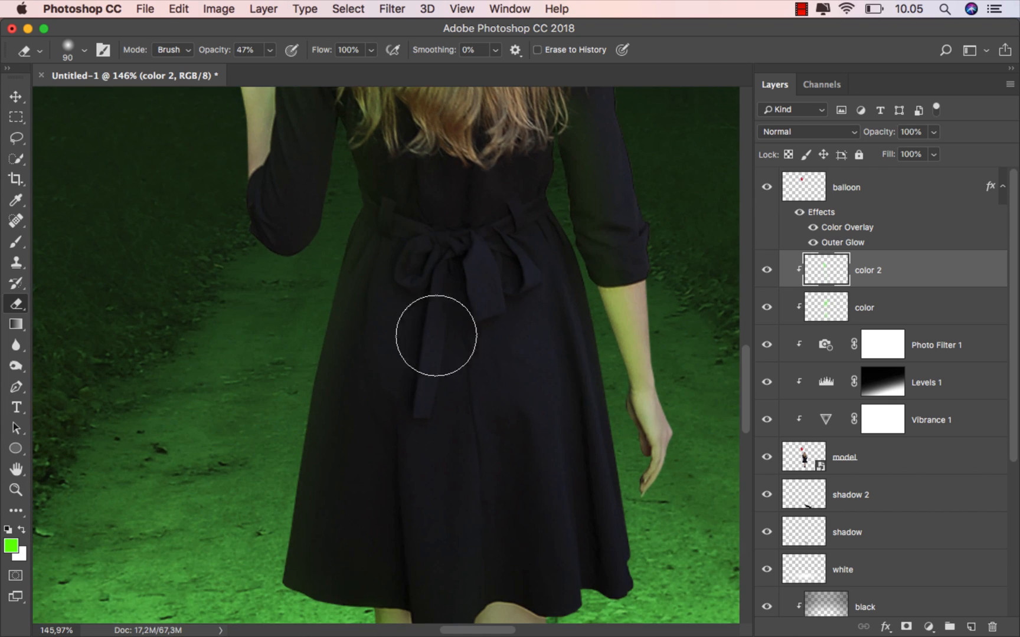
Paint a bright green rim on the dress's left side just below the armpit with a 9 px brush at 100% opacity
{"action": "left_click_drag", "start_coordinate": [512, 390], "coordinate": [448, 485]}
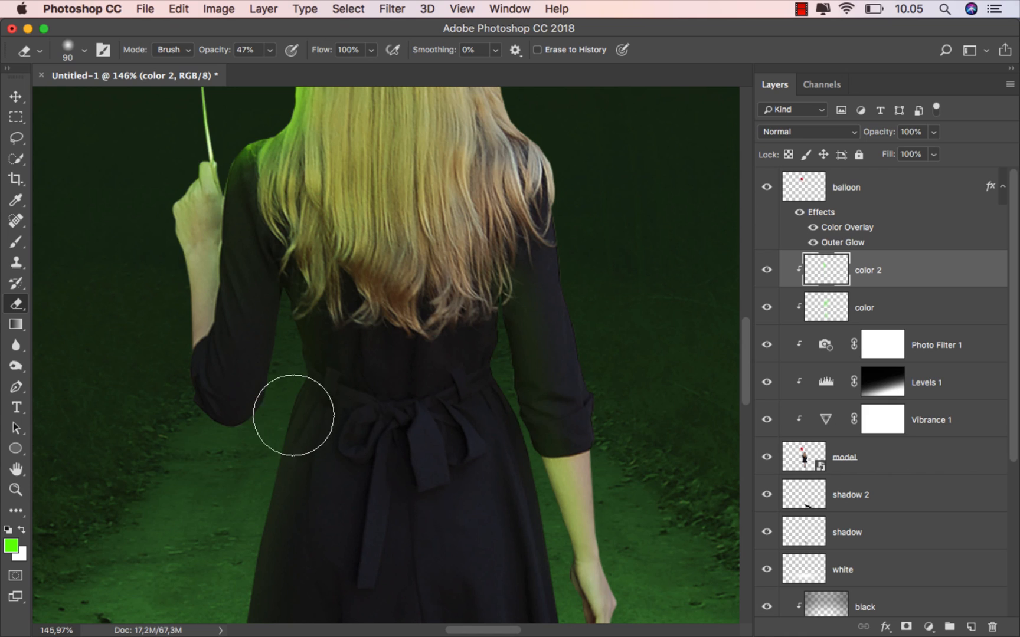
{"action": "left_click_drag", "start_coordinate": [15, 241], "coordinate": [50, 240]}
{"action": "left_click", "coordinate": [50, 240]}
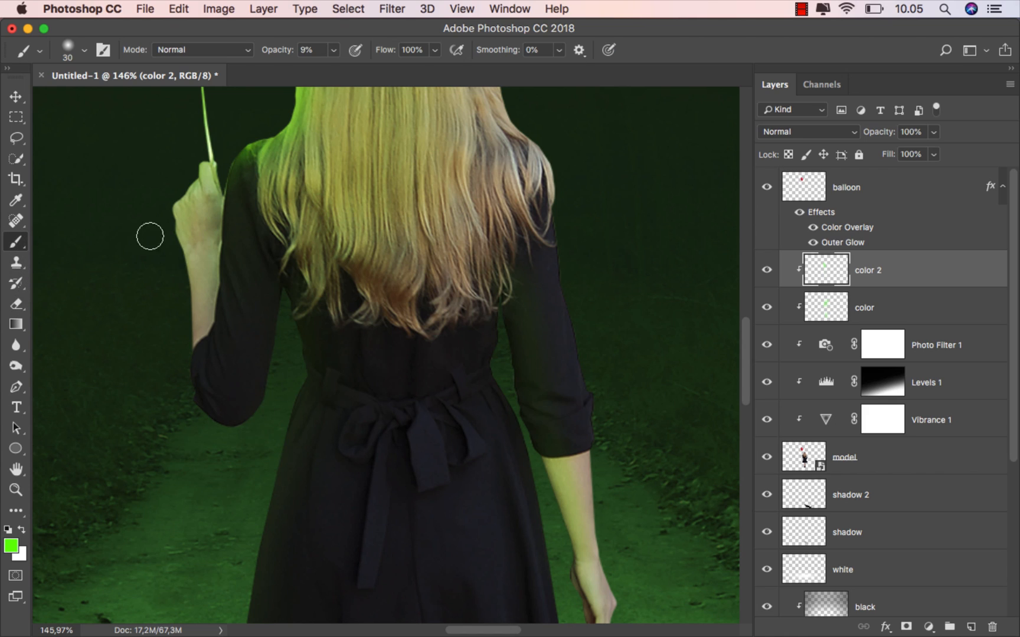
{"action": "left_click", "coordinate": [334, 50]}
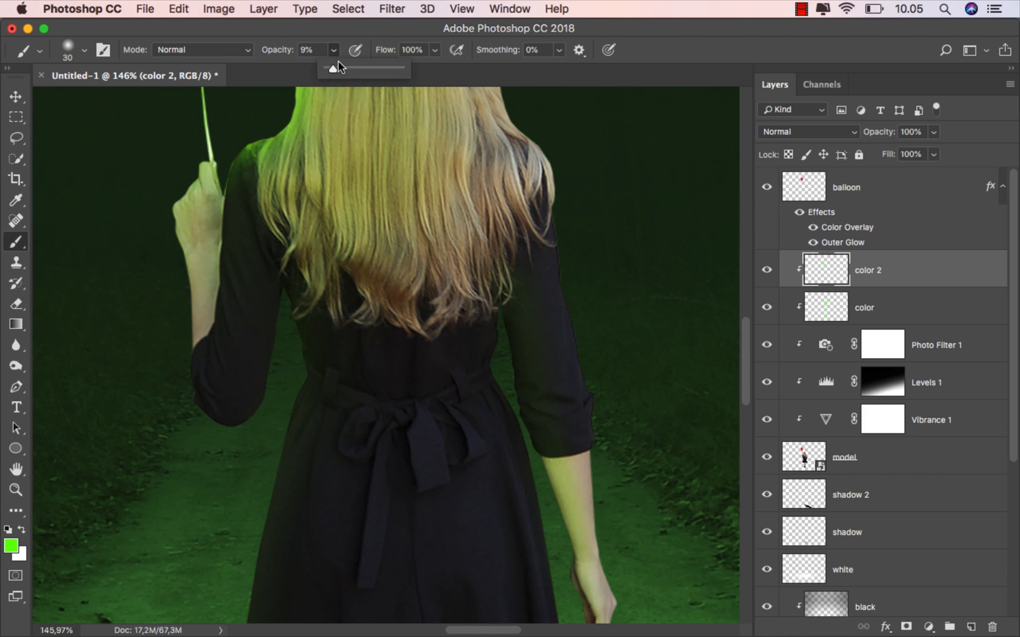
{"action": "left_click", "coordinate": [349, 32]}
{"action": "left_click_drag", "start_coordinate": [263, 173], "coordinate": [251, 173]}
{"action": "scroll", "coordinate": [291, 310], "scroll_direction": "up", "scroll_amount": 5}
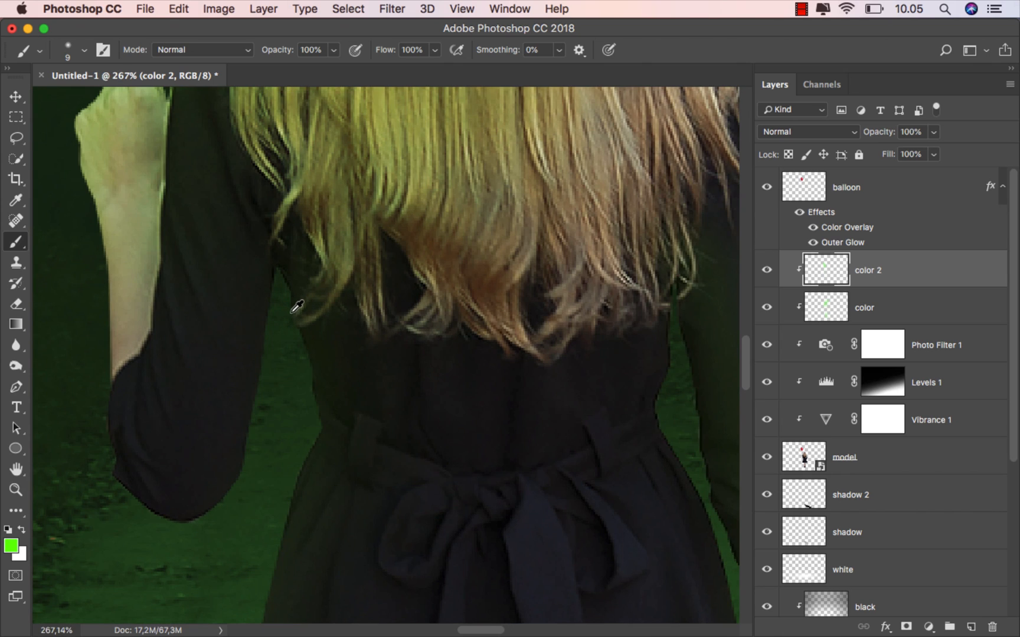
{"action": "scroll", "coordinate": [292, 313], "scroll_direction": "up", "scroll_amount": 4}
{"action": "left_click", "coordinate": [280, 279], "text": "ctrl+alt"}
{"action": "left_click_drag", "start_coordinate": [279, 271], "coordinate": [277, 268]}
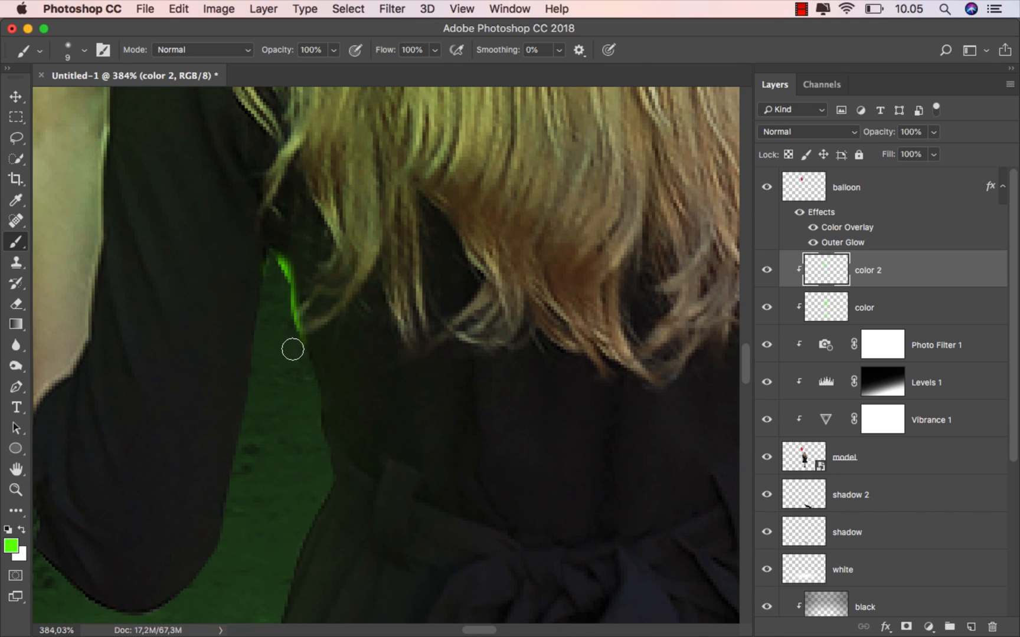
Extend the green rim light down the dress's left waist and skirt edge to the hem with 13 px and 15 px brushes
{"action": "scroll", "coordinate": [319, 472], "scroll_direction": "down", "scroll_amount": 5}
{"action": "scroll", "coordinate": [465, 269], "scroll_direction": "up", "scroll_amount": 3}
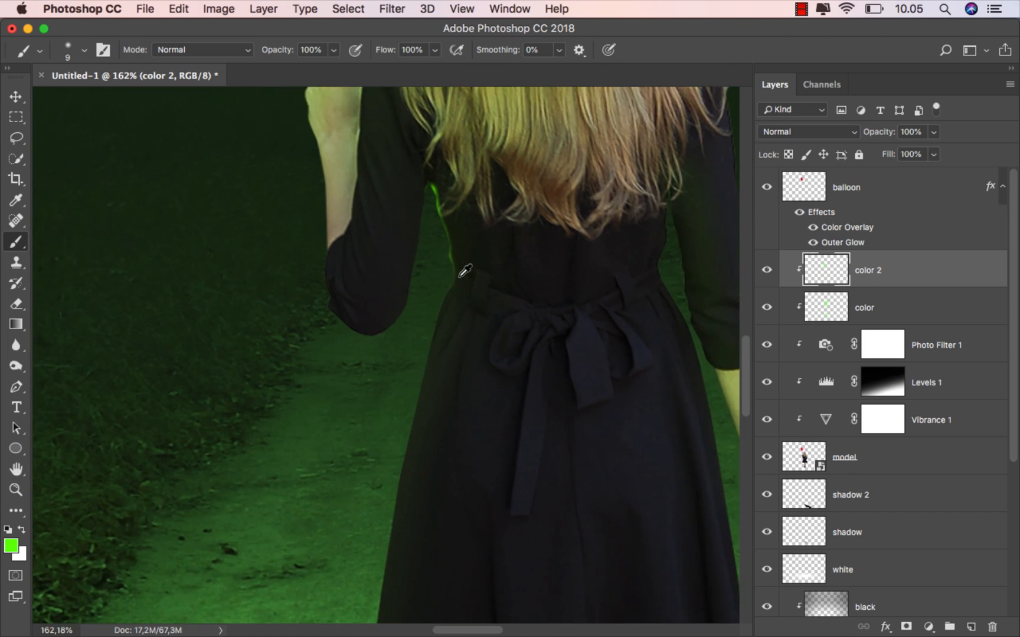
{"action": "mouse_move", "coordinate": [429, 335]}
{"action": "left_mouse_down"}
{"action": "mouse_move", "coordinate": [401, 419]}
{"action": "mouse_move", "coordinate": [360, 321]}
{"action": "mouse_move", "coordinate": [377, 318]}
{"action": "left_mouse_up"}
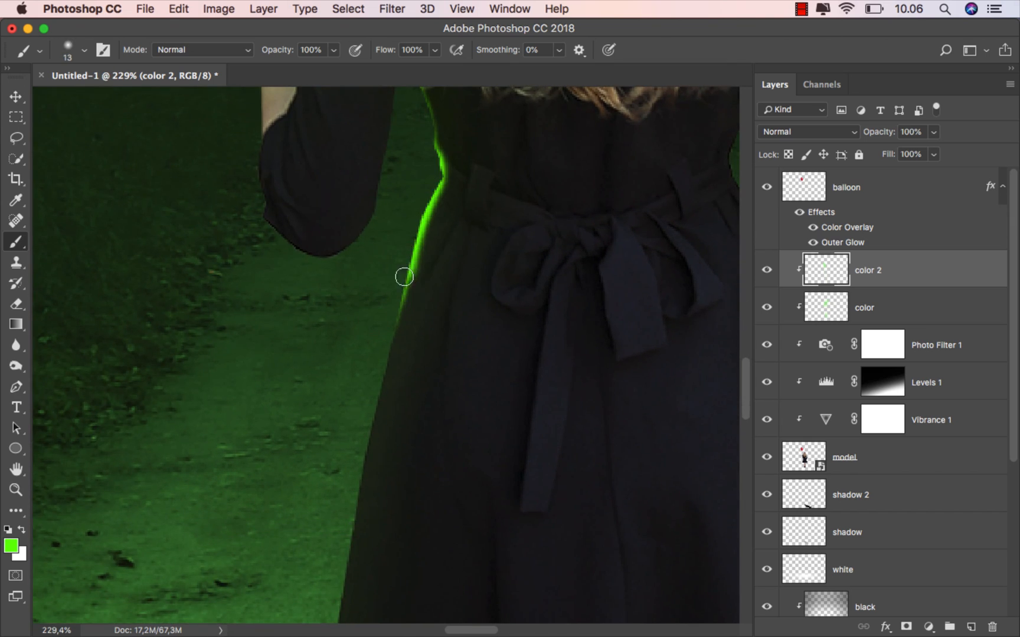
{"action": "left_click_drag", "start_coordinate": [405, 276], "coordinate": [344, 536]}
{"action": "left_click_drag", "start_coordinate": [337, 551], "coordinate": [293, 374]}
{"action": "scroll", "coordinate": [291, 331], "scroll_direction": "down", "scroll_amount": 1}
{"action": "mouse_move", "coordinate": [290, 327]}
{"action": "left_mouse_down"}
{"action": "mouse_move", "coordinate": [298, 366]}
{"action": "mouse_move", "coordinate": [282, 480]}
{"action": "left_mouse_up"}
{"action": "left_click_drag", "start_coordinate": [296, 319], "coordinate": [302, 256]}
{"action": "left_click_drag", "start_coordinate": [288, 446], "coordinate": [280, 527]}
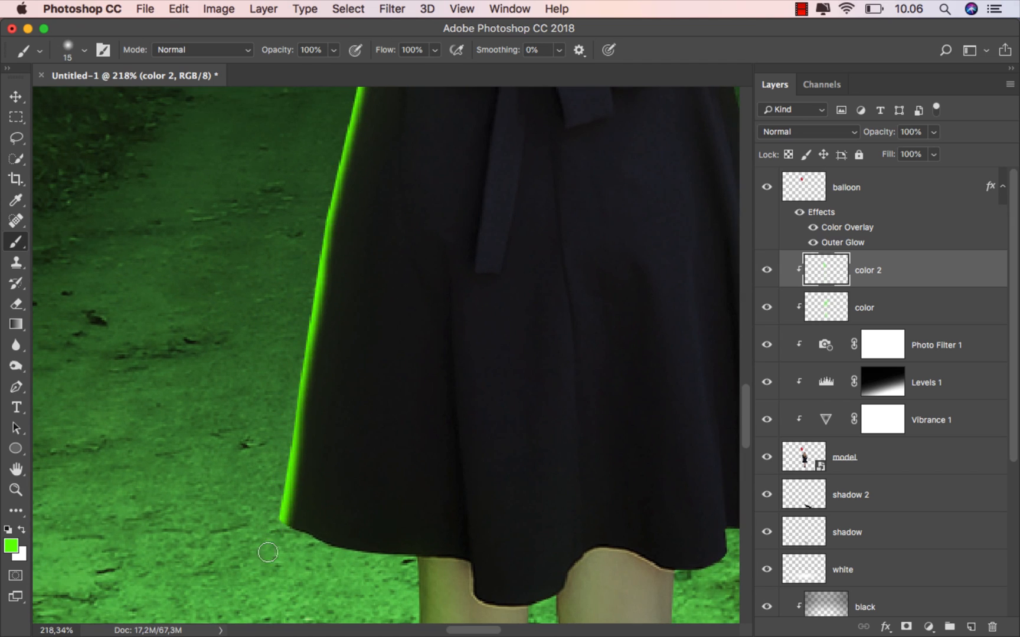
Paint a green rim along the inner edge of the right sleeve, lowered forearm and hand with a 10 px brush
{"action": "scroll", "coordinate": [354, 485], "scroll_direction": "up", "scroll_amount": 10}
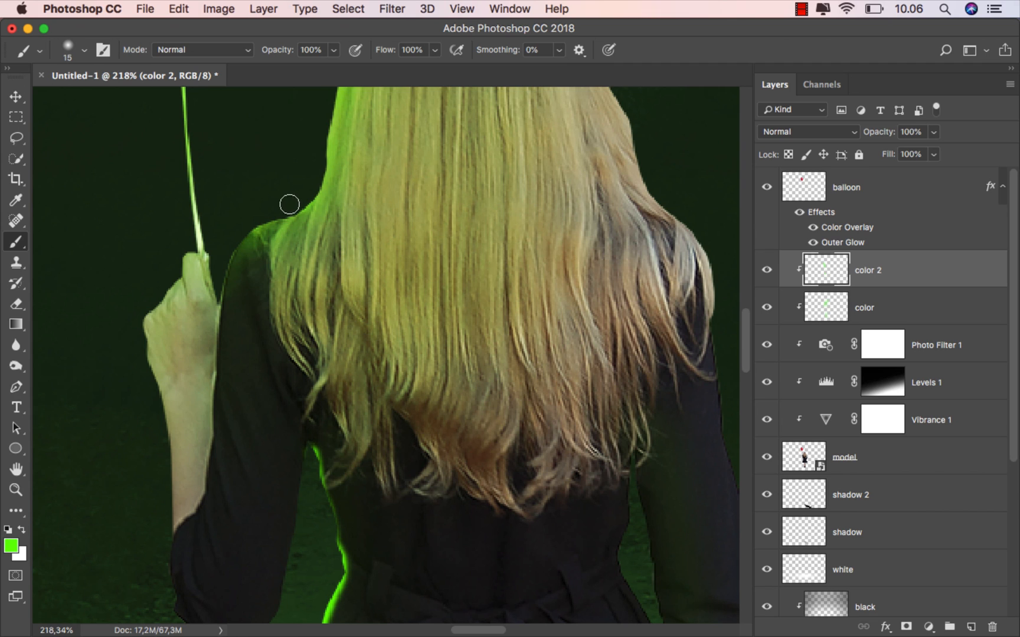
{"action": "scroll", "coordinate": [462, 364], "scroll_direction": "down", "scroll_amount": 5}
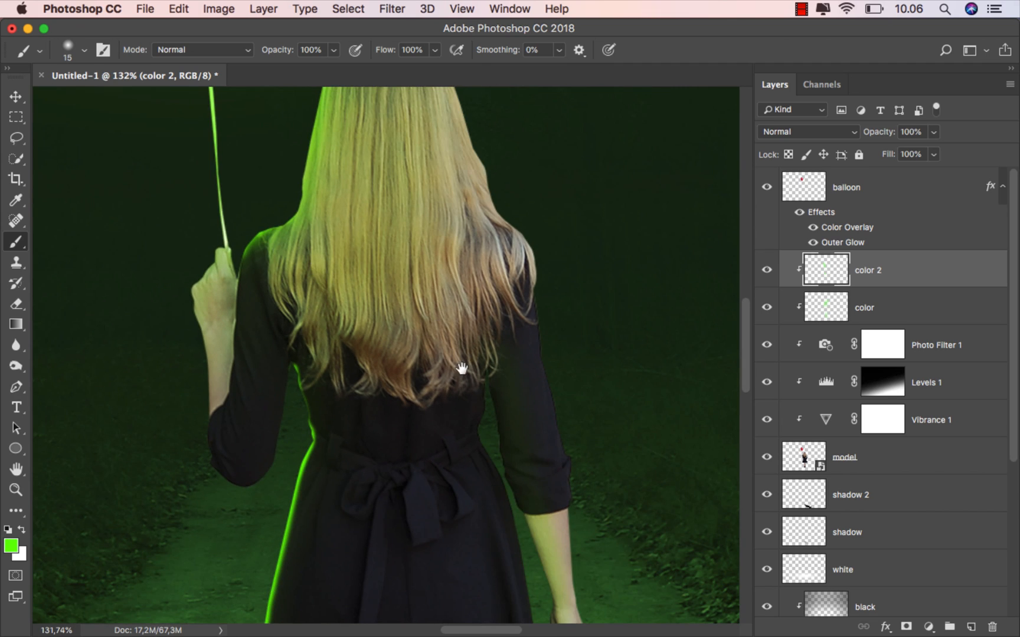
{"action": "scroll", "coordinate": [394, 198], "scroll_direction": "up", "scroll_amount": 8}
{"action": "scroll", "coordinate": [395, 207], "scroll_direction": "up", "scroll_amount": 1}
{"action": "key", "text": "bracketleft"}
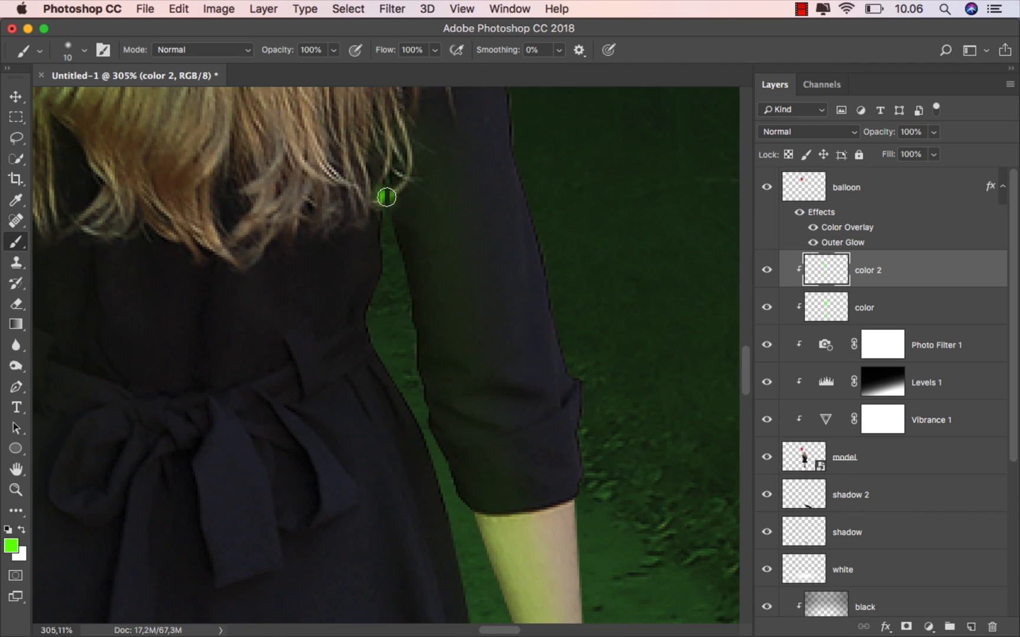
{"action": "left_click_drag", "start_coordinate": [386, 198], "coordinate": [402, 270]}
{"action": "mouse_move", "coordinate": [414, 346]}
{"action": "left_mouse_down"}
{"action": "mouse_move", "coordinate": [450, 487]}
{"action": "mouse_move", "coordinate": [462, 516]}
{"action": "mouse_move", "coordinate": [485, 516]}
{"action": "mouse_move", "coordinate": [483, 358]}
{"action": "mouse_move", "coordinate": [394, 286]}
{"action": "left_mouse_up"}
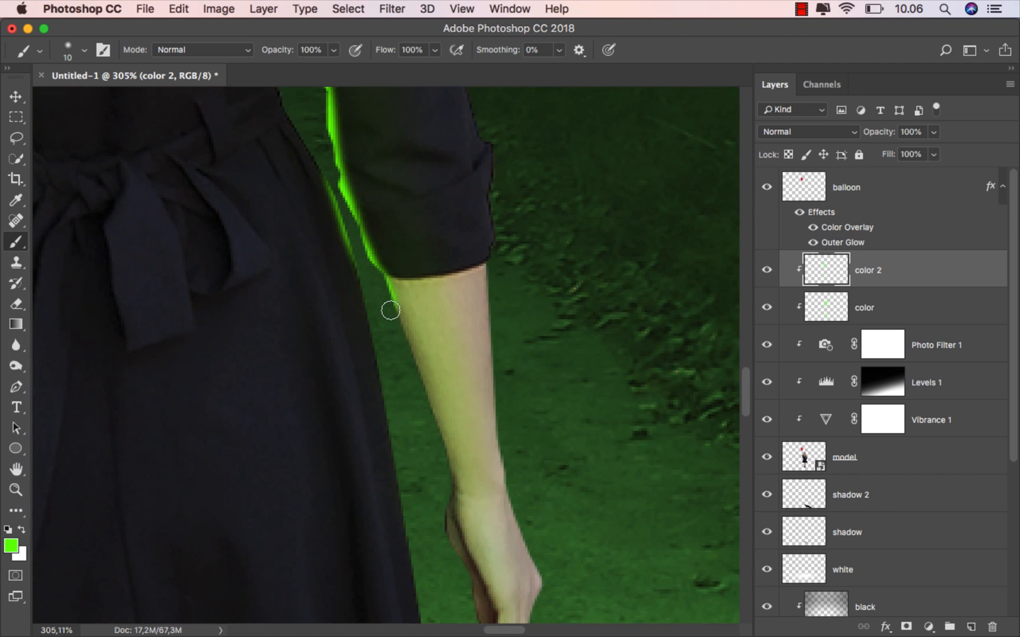
{"action": "mouse_move", "coordinate": [438, 445]}
{"action": "left_mouse_down"}
{"action": "mouse_move", "coordinate": [441, 509]}
{"action": "mouse_move", "coordinate": [408, 311]}
{"action": "left_mouse_up"}
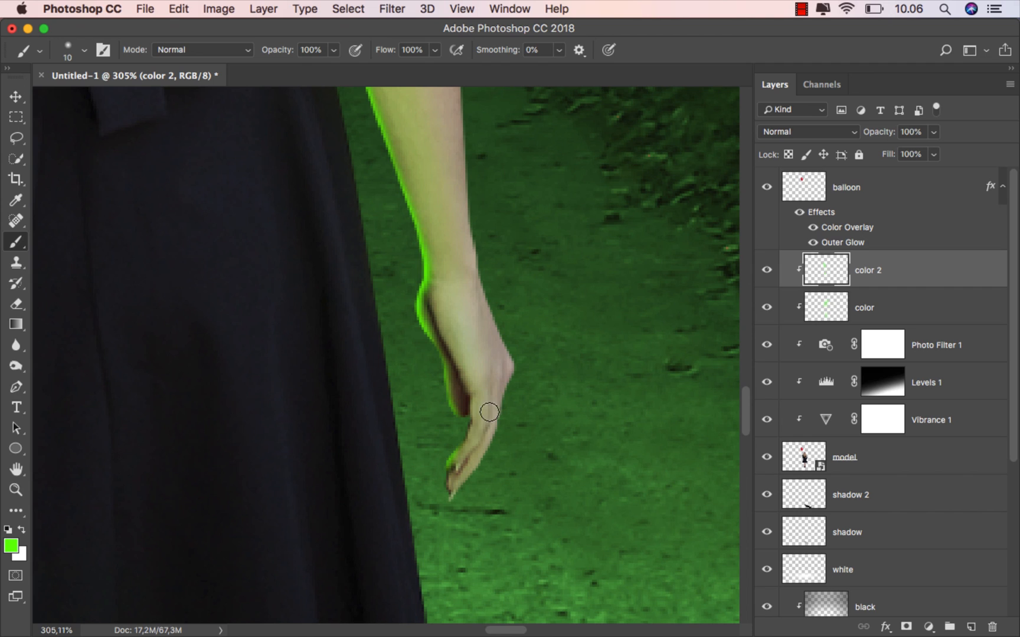
Paint a green rim along the left edges of both legs with a 17 px brush at 100% opacity
{"action": "scroll", "coordinate": [451, 442], "scroll_direction": "down", "scroll_amount": 10}
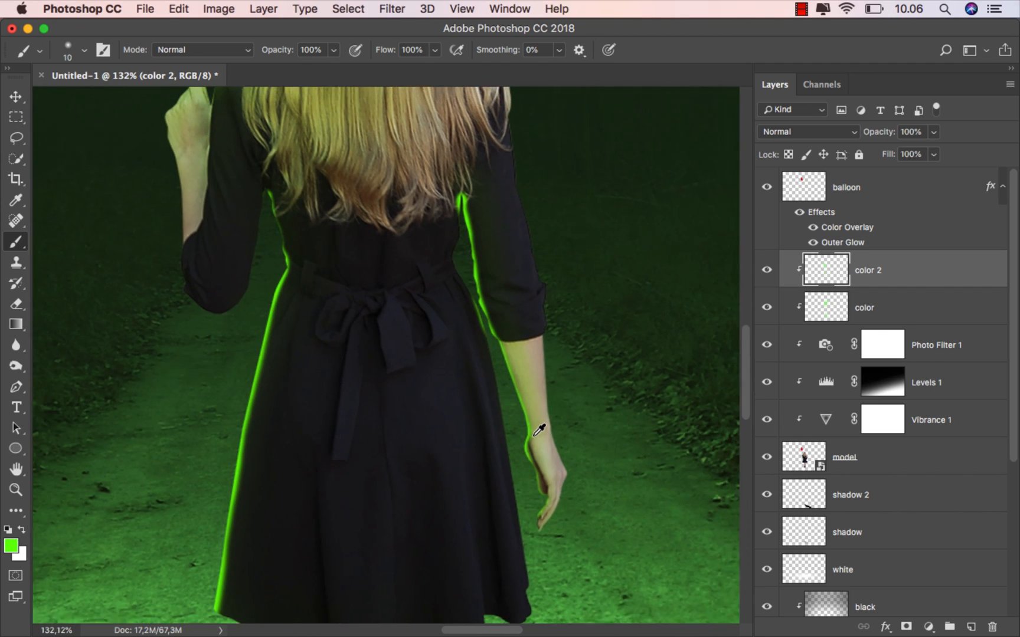
{"action": "scroll", "coordinate": [532, 436], "scroll_direction": "down", "scroll_amount": 5}
{"action": "scroll", "coordinate": [335, 392], "scroll_direction": "up", "scroll_amount": 6}
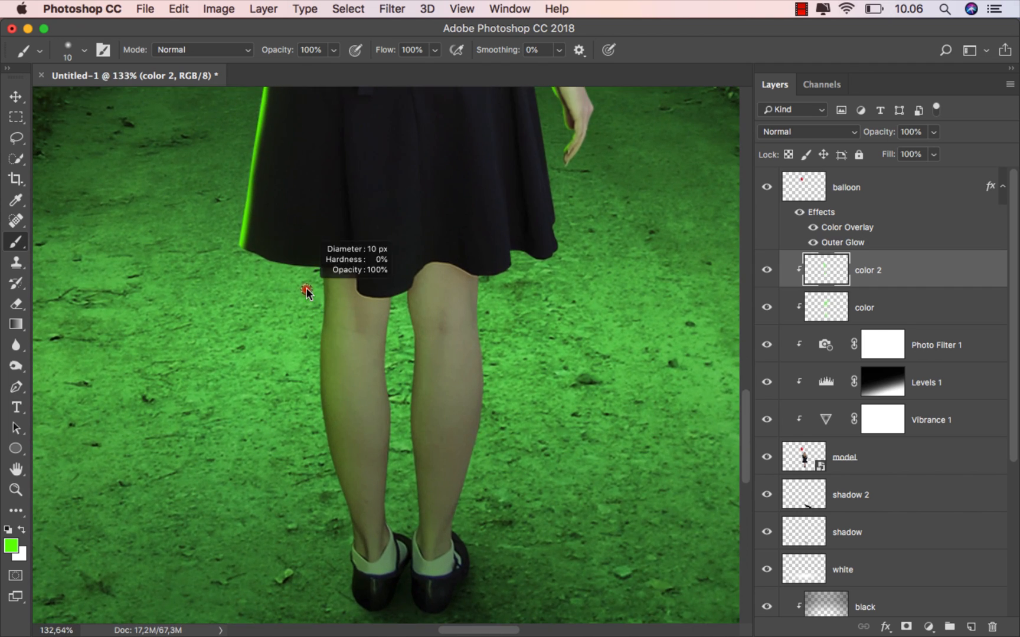
{"action": "scroll", "coordinate": [322, 281], "scroll_direction": "down", "scroll_amount": 3}
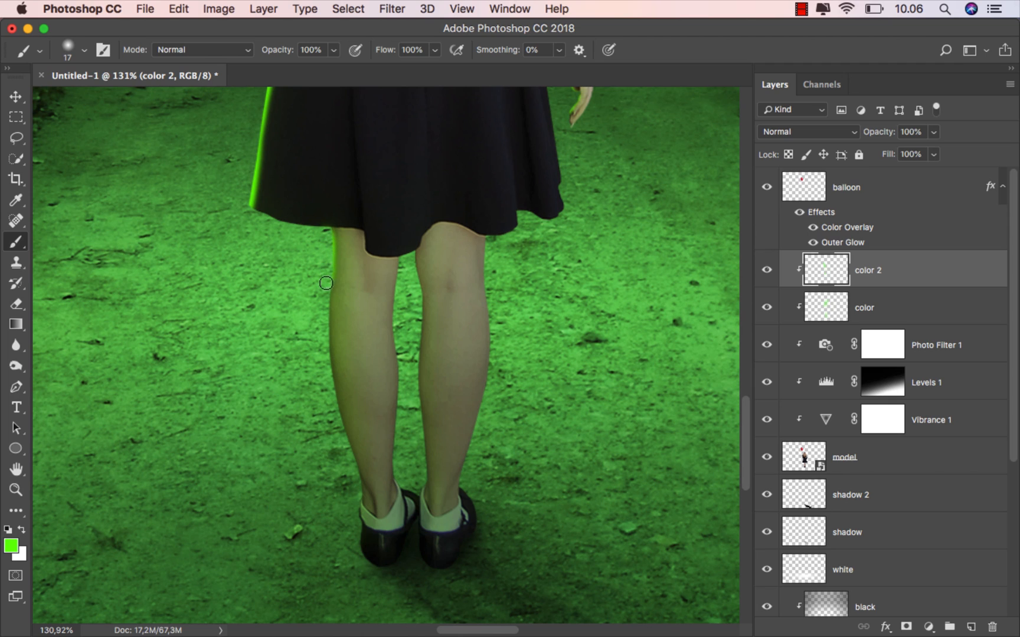
{"action": "scroll", "coordinate": [326, 284], "scroll_direction": "up", "scroll_amount": 3}
{"action": "left_click_drag", "start_coordinate": [320, 301], "coordinate": [316, 410]}
{"action": "left_click_drag", "start_coordinate": [314, 407], "coordinate": [280, 331]}
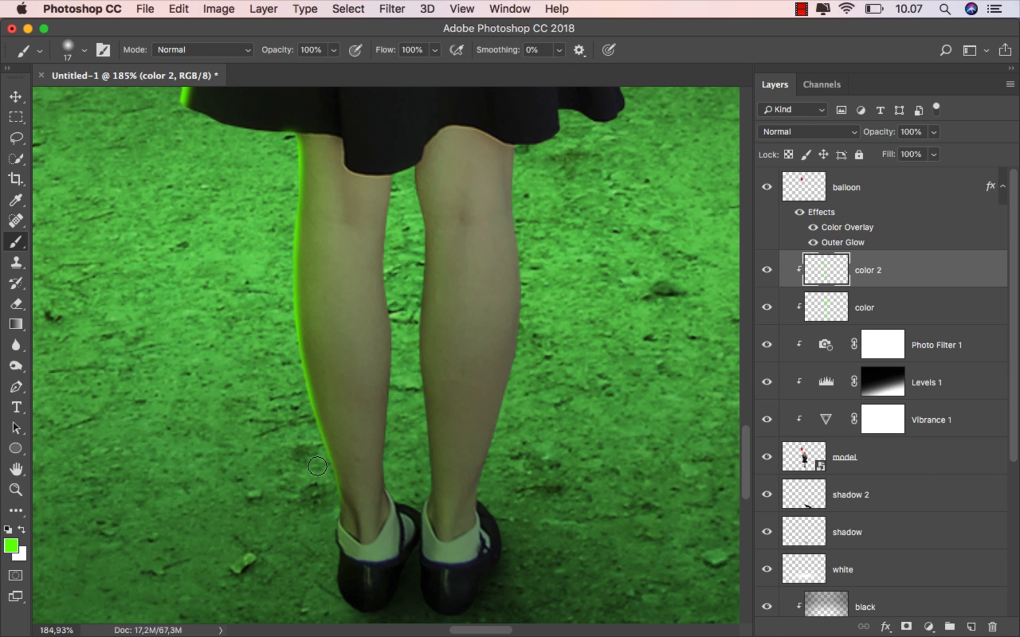
{"action": "scroll", "coordinate": [440, 187], "scroll_direction": "up", "scroll_amount": 1}
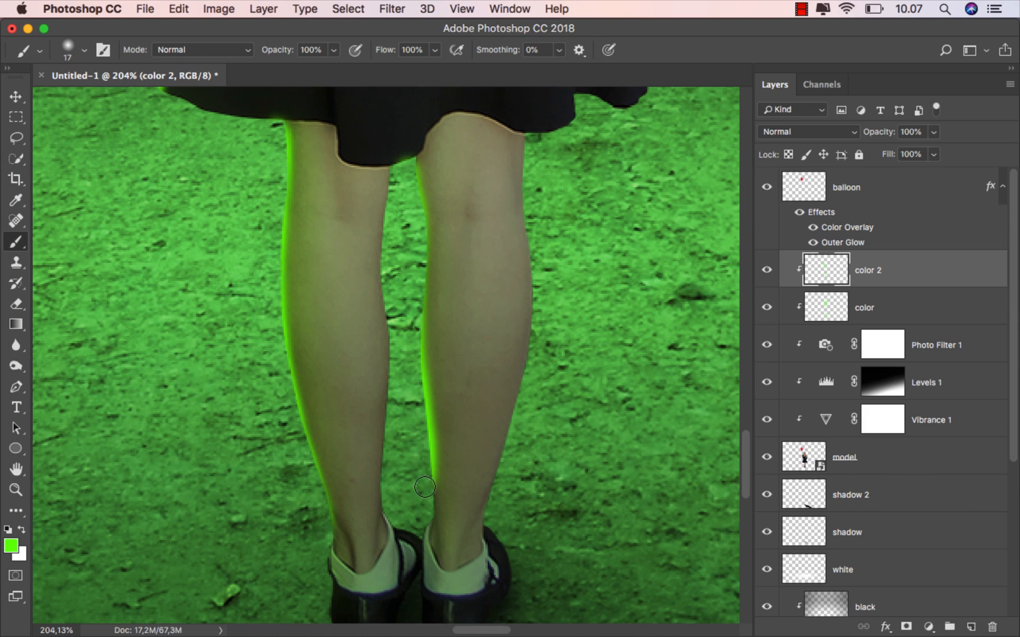
{"action": "left_click_drag", "start_coordinate": [423, 478], "coordinate": [418, 331]}
{"action": "left_click_drag", "start_coordinate": [425, 228], "coordinate": [417, 153]}
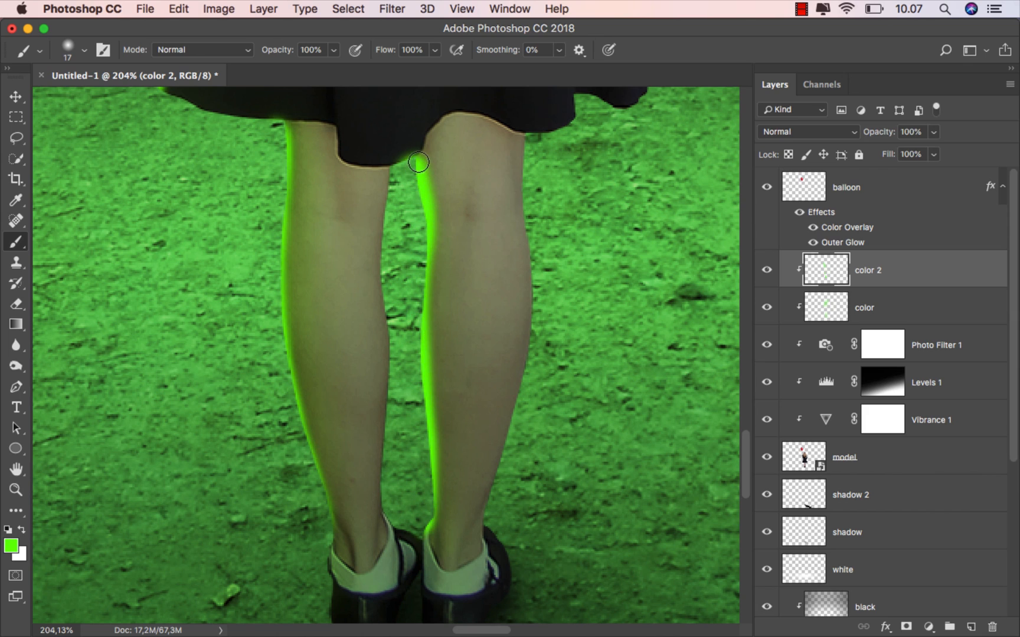
Soften the green rim on the legs, mainly the right one, using a large soft eraser at 29% opacity
{"action": "scroll", "coordinate": [533, 246], "scroll_direction": "down", "scroll_amount": 5}
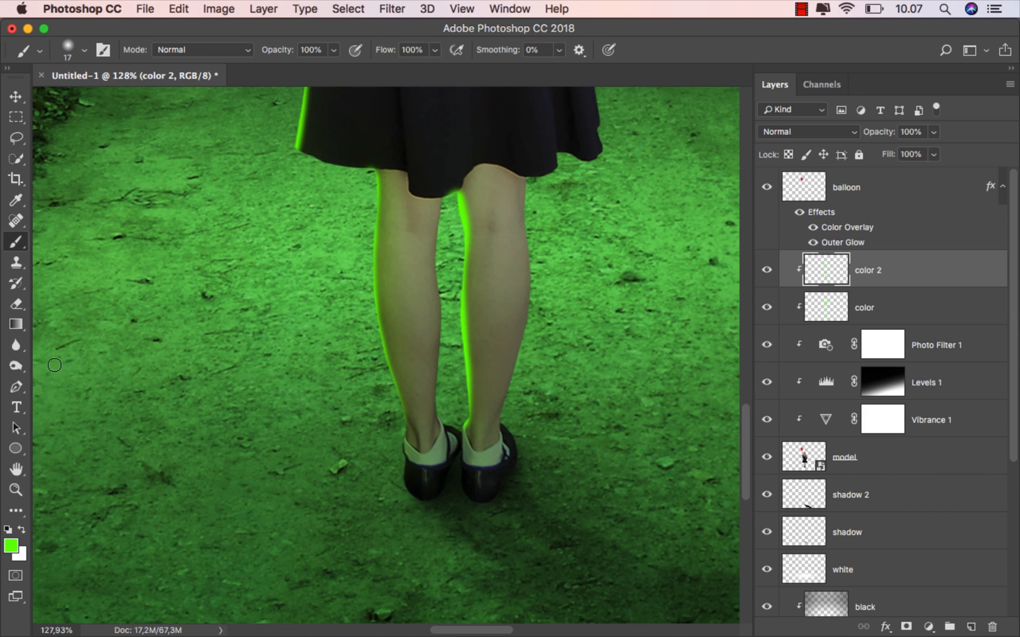
{"action": "left_click", "coordinate": [16, 303]}
{"action": "left_click", "coordinate": [54, 303]}
{"action": "left_click_drag", "start_coordinate": [403, 295], "coordinate": [427, 296]}
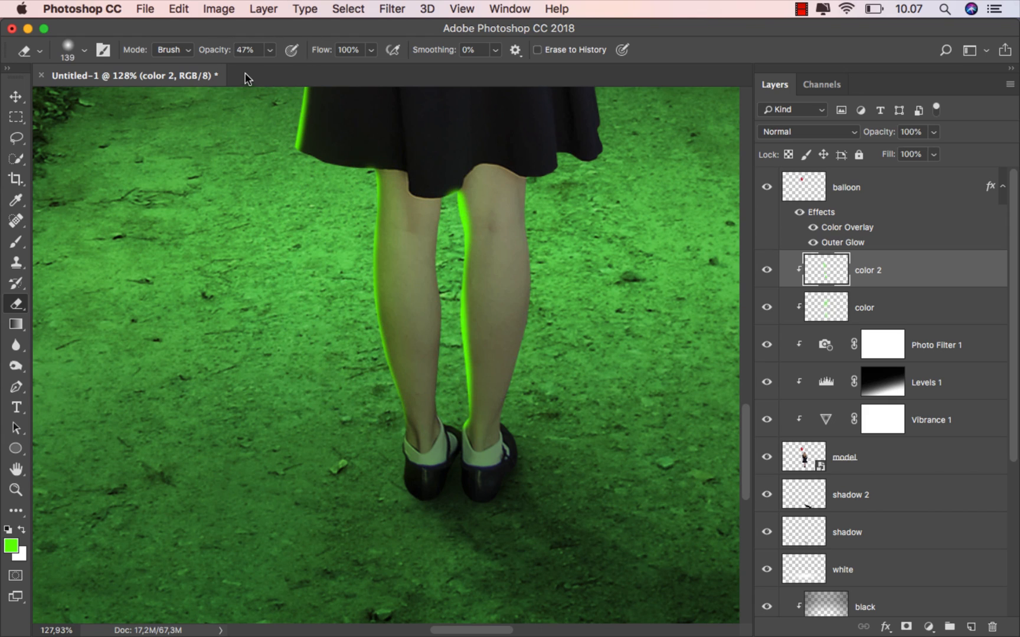
{"action": "left_click", "coordinate": [324, 39]}
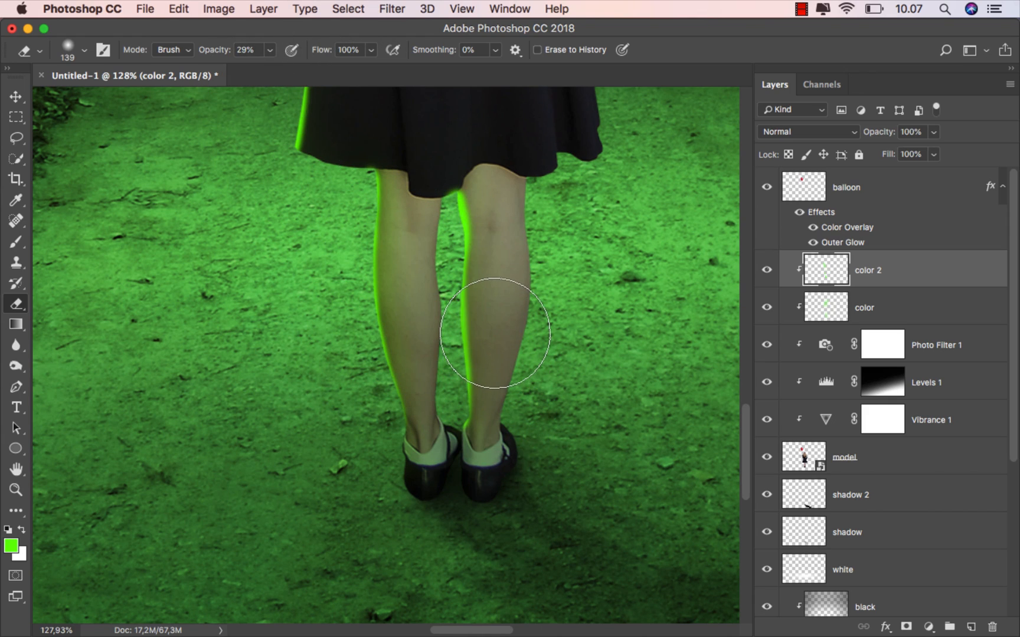
{"action": "left_click_drag", "start_coordinate": [496, 265], "coordinate": [481, 266]}
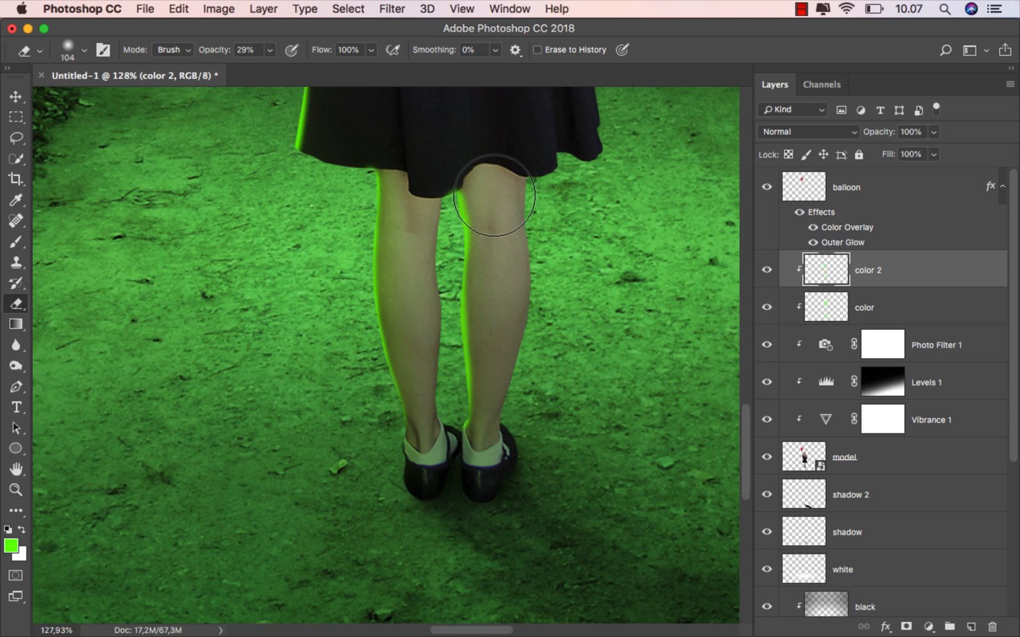
{"action": "mouse_move", "coordinate": [537, 325]}
{"action": "left_mouse_down"}
{"action": "mouse_move", "coordinate": [548, 331]}
{"action": "mouse_move", "coordinate": [515, 330]}
{"action": "left_mouse_up"}
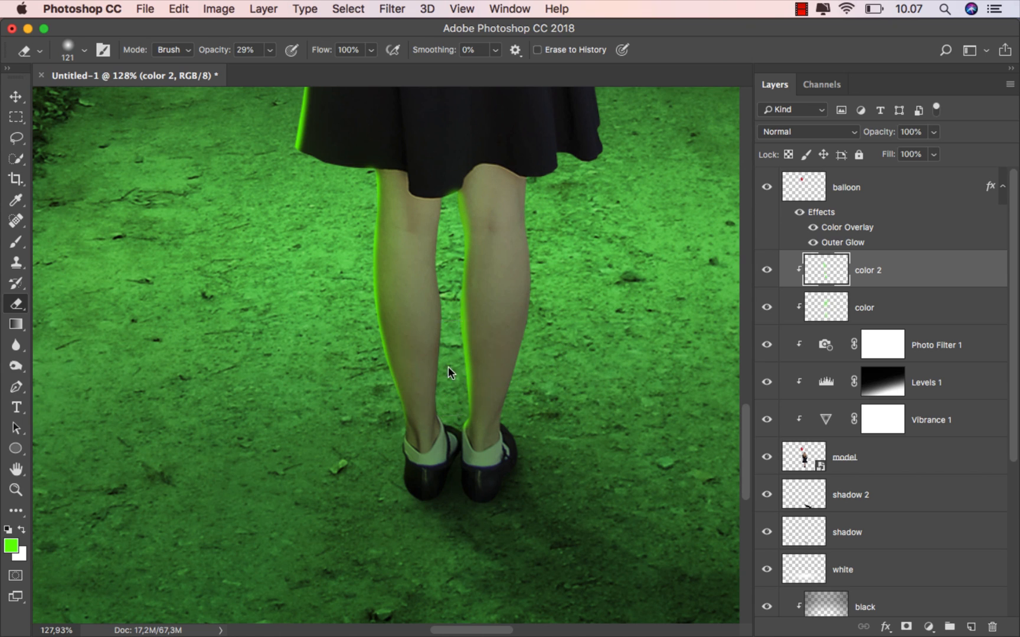
{"action": "left_click_drag", "start_coordinate": [448, 366], "coordinate": [455, 366]}
{"action": "left_click_drag", "start_coordinate": [473, 421], "coordinate": [491, 420]}
Fade the green rim along the dress's left edge and the right sleeve and arm with a 119 px eraser at 29% opacity
{"action": "key", "text": "cmd+0"}
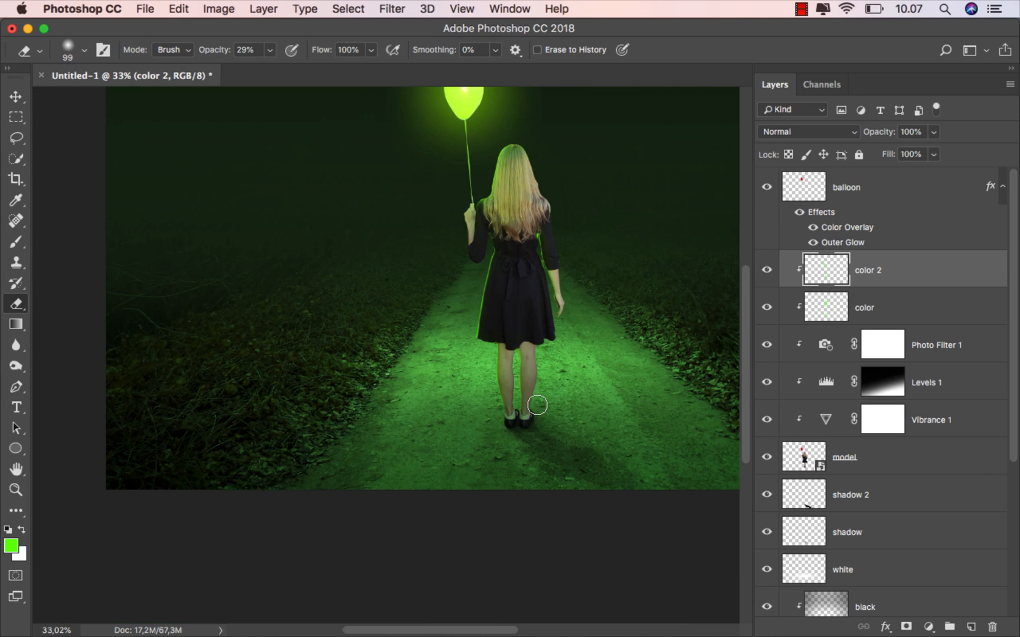
{"action": "scroll", "coordinate": [542, 334], "scroll_direction": "up", "scroll_amount": 5}
{"action": "left_click_drag", "start_coordinate": [401, 307], "coordinate": [408, 307]}
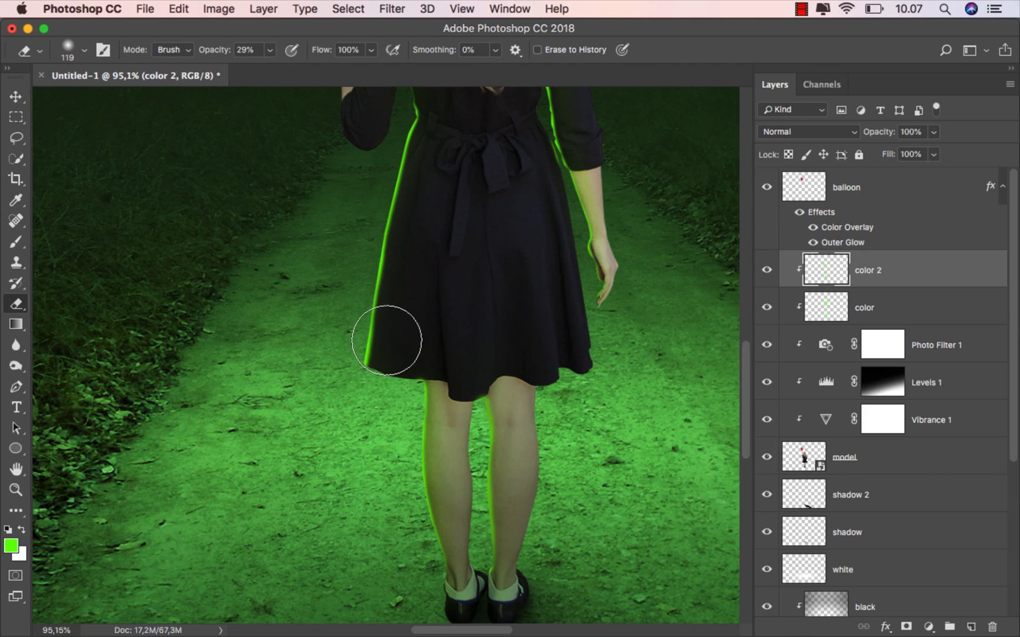
{"action": "left_click_drag", "start_coordinate": [367, 348], "coordinate": [429, 198]}
{"action": "left_click_drag", "start_coordinate": [424, 226], "coordinate": [389, 332]}
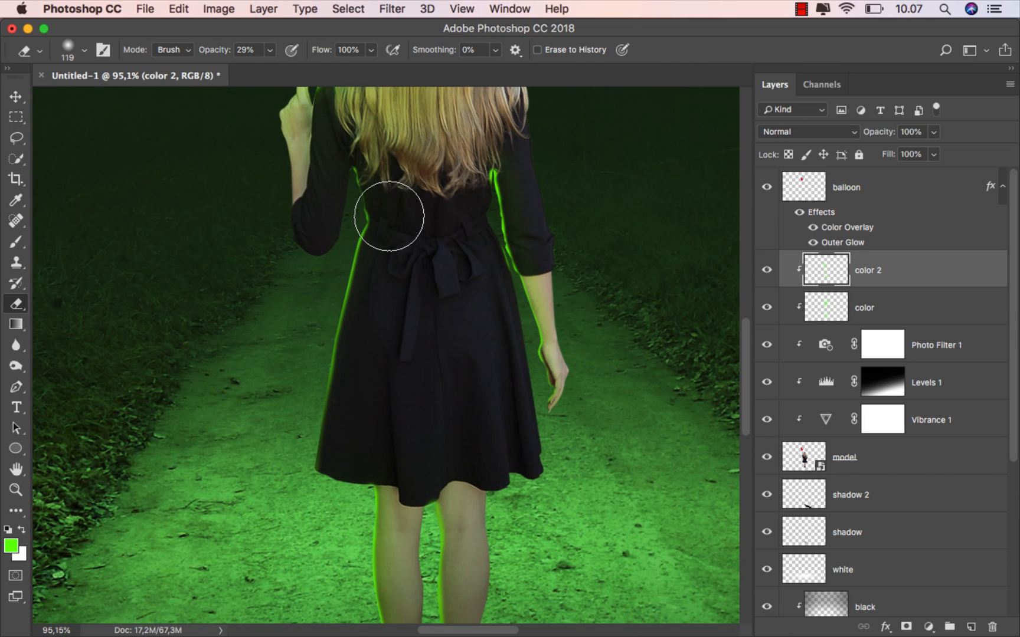
{"action": "mouse_move", "coordinate": [568, 309]}
{"action": "left_mouse_down"}
{"action": "mouse_move", "coordinate": [512, 171]}
{"action": "mouse_move", "coordinate": [490, 160]}
{"action": "left_mouse_up"}
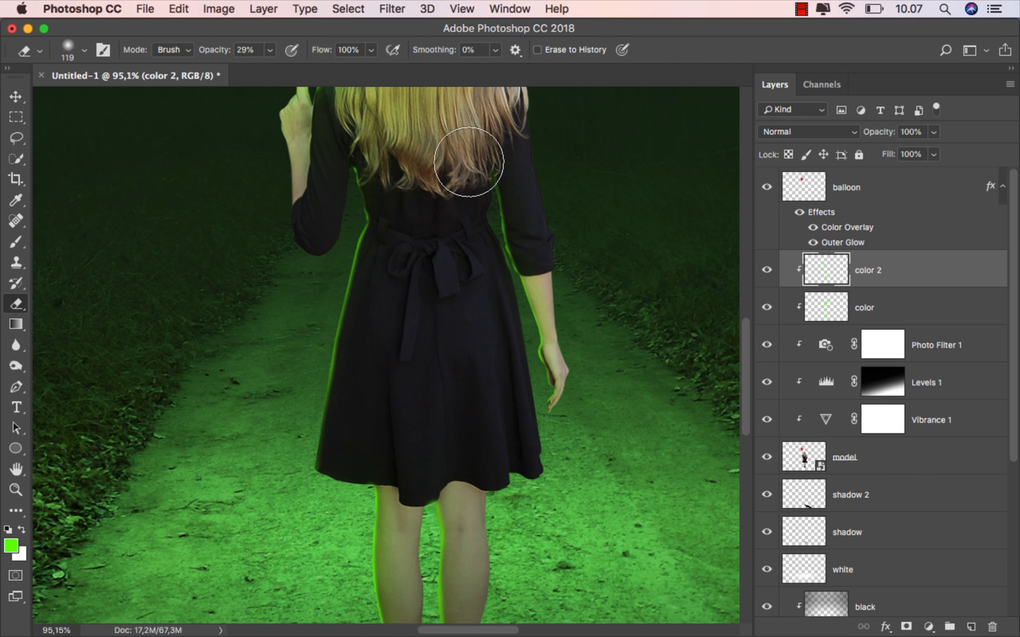
{"action": "left_click_drag", "start_coordinate": [587, 273], "coordinate": [575, 335]}
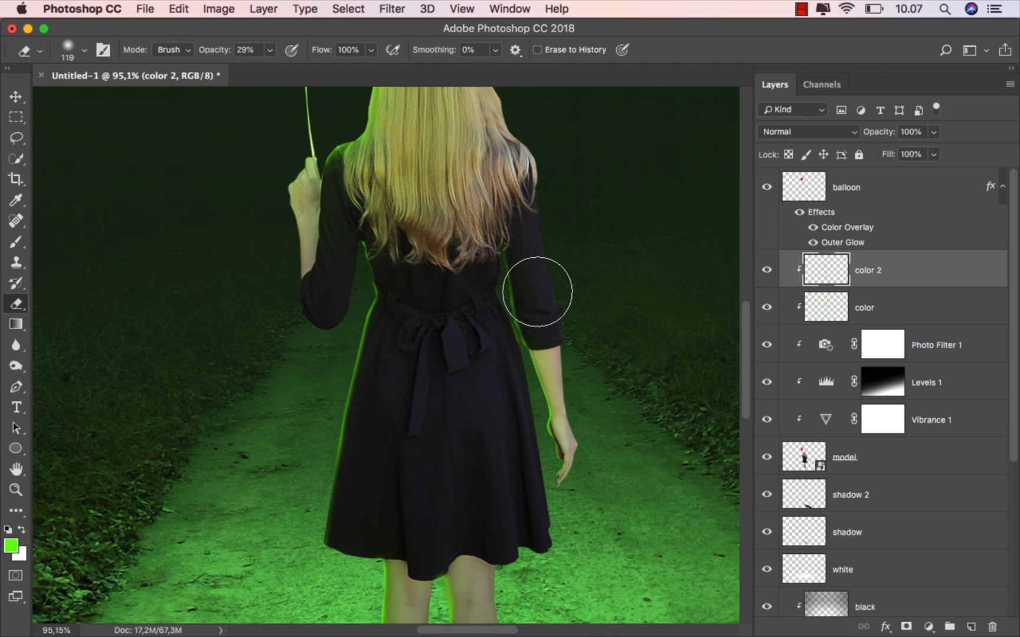
{"action": "mouse_move", "coordinate": [430, 269]}
{"action": "left_mouse_down"}
{"action": "mouse_move", "coordinate": [383, 234]}
{"action": "mouse_move", "coordinate": [393, 291]}
{"action": "left_mouse_up"}
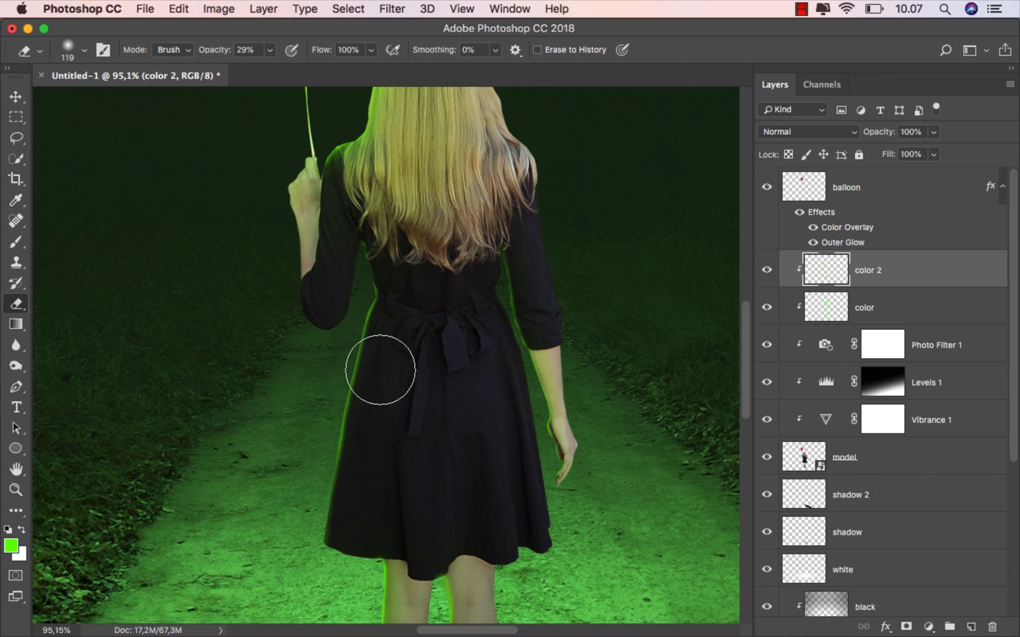
Add a new layer directly above the "white" layer and name it "fog"
{"action": "scroll", "coordinate": [451, 427], "scroll_direction": "down", "scroll_amount": 3}
{"action": "key", "text": "super+0"}
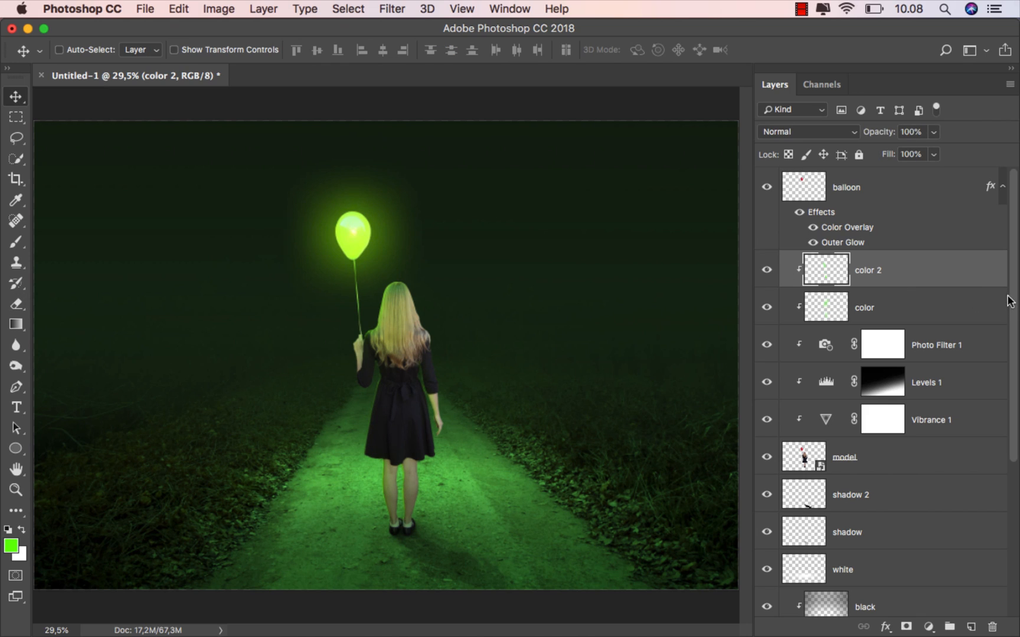
{"action": "left_click_drag", "start_coordinate": [1011, 298], "coordinate": [1009, 425]}
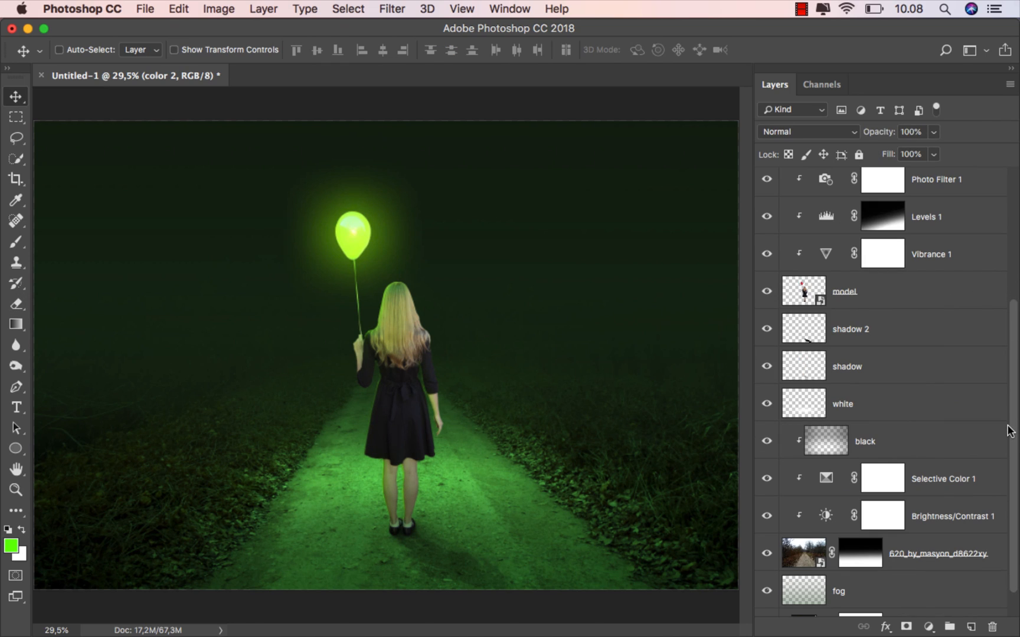
{"action": "left_click", "coordinate": [934, 409]}
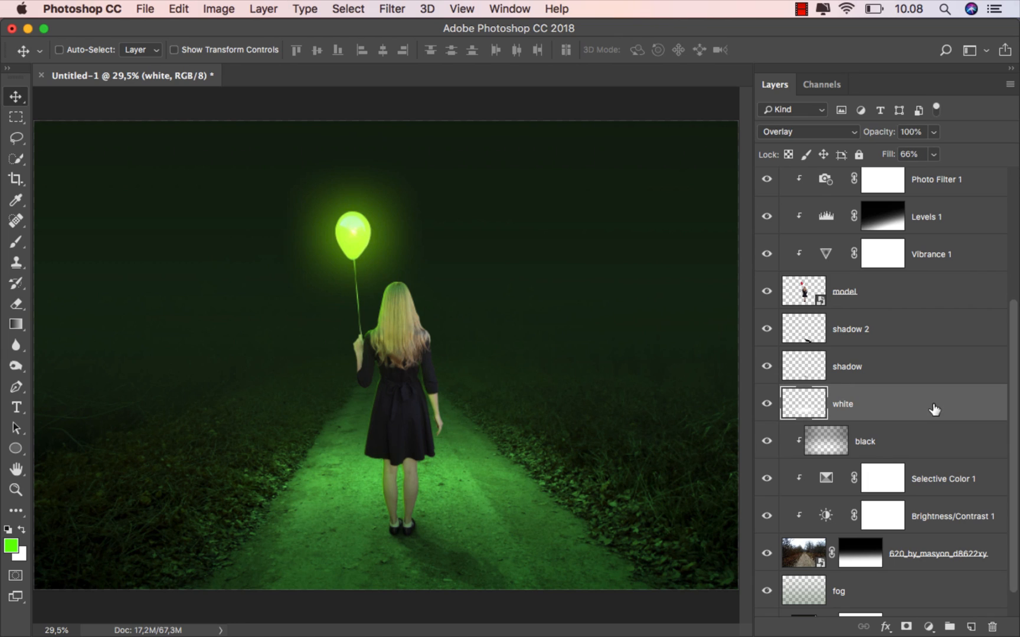
{"action": "left_click", "coordinate": [971, 626]}
{"action": "double_click", "coordinate": [839, 406]}
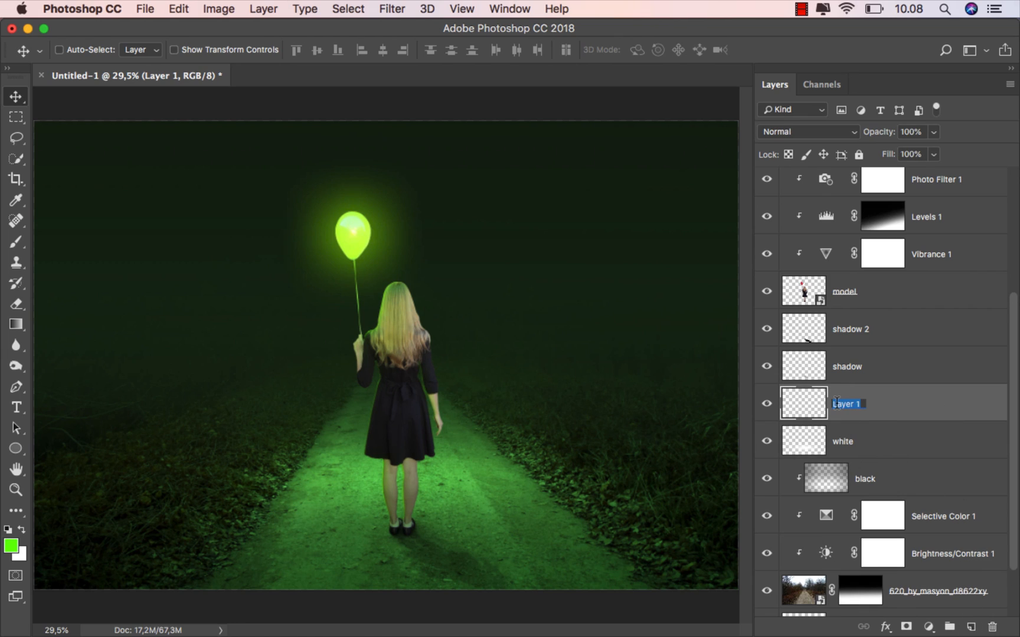
{"action": "type", "text": "fog"}
{"action": "key", "text": "Return"}
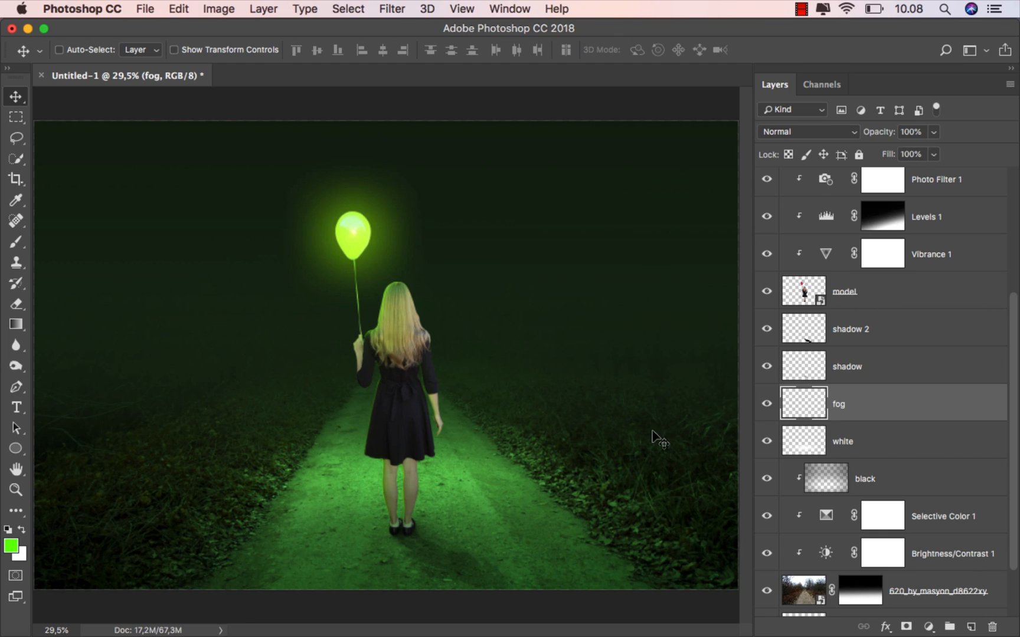
Paint green fog behind the girl and balloon on the "fog" layer with the AZBrushes cloud brush at 528 px and 13% opacity
{"action": "left_click", "coordinate": [20, 243]}
{"action": "left_click", "coordinate": [55, 243]}
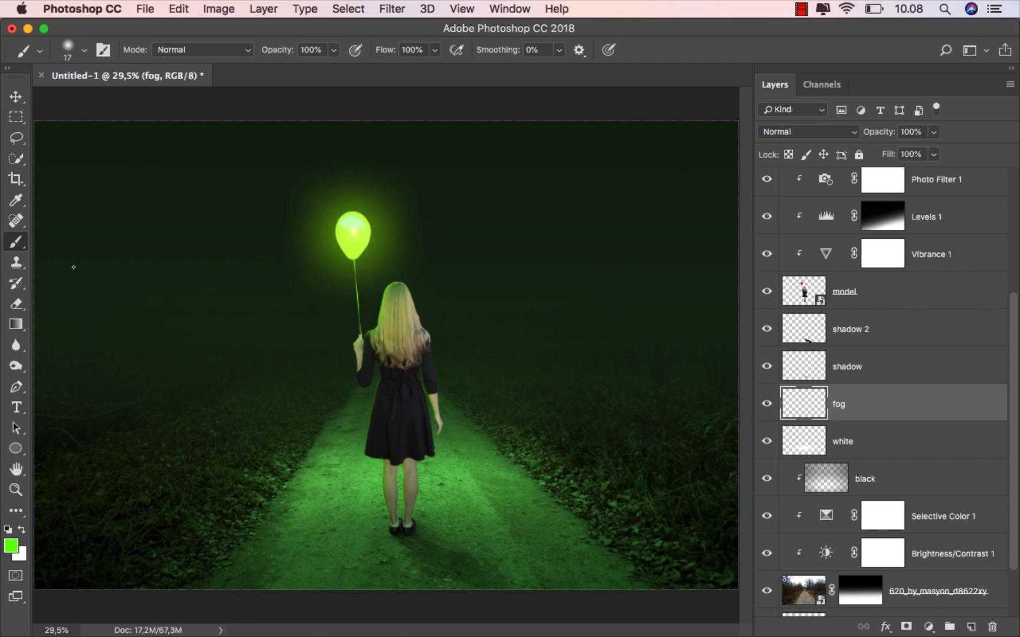
{"action": "right_click", "coordinate": [250, 298]}
{"action": "left_click", "coordinate": [324, 537]}
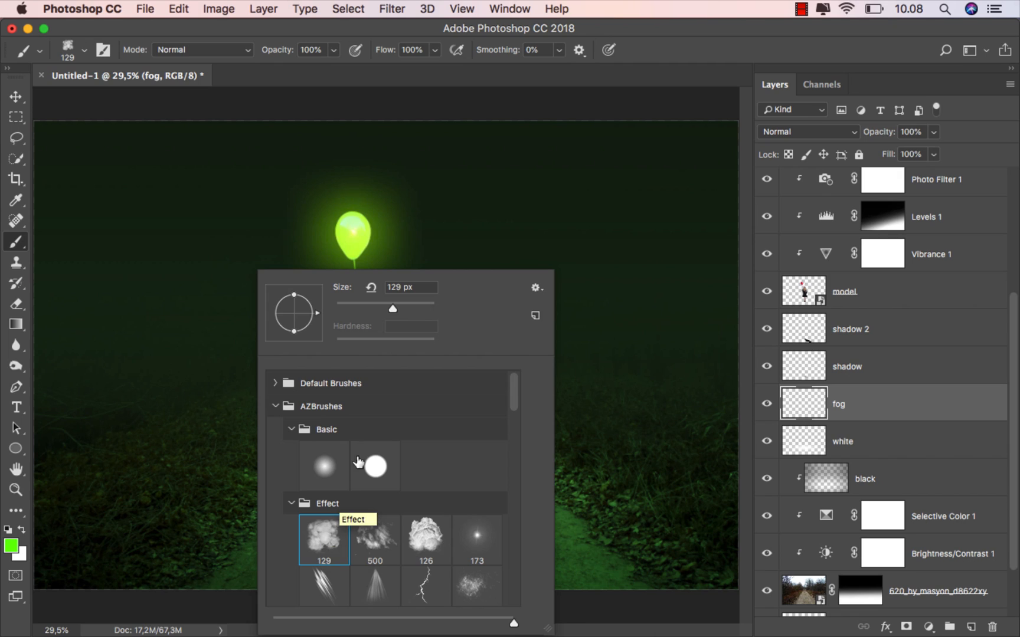
{"action": "left_click", "coordinate": [409, 305]}
{"action": "left_click_drag", "start_coordinate": [333, 50], "coordinate": [268, 66]}
{"action": "mouse_move", "coordinate": [355, 332]}
{"action": "left_mouse_down"}
{"action": "mouse_move", "coordinate": [415, 336]}
{"action": "mouse_move", "coordinate": [387, 377]}
{"action": "mouse_move", "coordinate": [450, 357]}
{"action": "mouse_move", "coordinate": [361, 290]}
{"action": "mouse_move", "coordinate": [296, 359]}
{"action": "mouse_move", "coordinate": [415, 416]}
{"action": "mouse_move", "coordinate": [517, 354]}
{"action": "mouse_move", "coordinate": [388, 268]}
{"action": "mouse_move", "coordinate": [287, 306]}
{"action": "mouse_move", "coordinate": [282, 387]}
{"action": "mouse_move", "coordinate": [369, 429]}
{"action": "mouse_move", "coordinate": [537, 376]}
{"action": "mouse_move", "coordinate": [540, 286]}
{"action": "mouse_move", "coordinate": [435, 238]}
{"action": "mouse_move", "coordinate": [277, 242]}
{"action": "mouse_move", "coordinate": [205, 357]}
{"action": "mouse_move", "coordinate": [271, 418]}
{"action": "mouse_move", "coordinate": [415, 271]}
{"action": "mouse_move", "coordinate": [323, 344]}
{"action": "mouse_move", "coordinate": [410, 300]}
{"action": "mouse_move", "coordinate": [283, 382]}
{"action": "mouse_move", "coordinate": [388, 276]}
{"action": "mouse_move", "coordinate": [562, 386]}
{"action": "mouse_move", "coordinate": [435, 395]}
{"action": "mouse_move", "coordinate": [418, 340]}
{"action": "mouse_move", "coordinate": [374, 397]}
{"action": "mouse_move", "coordinate": [380, 369]}
{"action": "mouse_move", "coordinate": [426, 373]}
{"action": "mouse_move", "coordinate": [391, 355]}
{"action": "mouse_move", "coordinate": [389, 324]}
{"action": "mouse_move", "coordinate": [391, 365]}
{"action": "mouse_move", "coordinate": [411, 375]}
{"action": "mouse_move", "coordinate": [391, 374]}
{"action": "mouse_move", "coordinate": [417, 353]}
{"action": "left_mouse_up"}
{"action": "scroll", "coordinate": [427, 395], "scroll_direction": "down", "scroll_amount": 1}
{"action": "scroll", "coordinate": [413, 401], "scroll_direction": "down", "scroll_amount": 2}
{"action": "scroll", "coordinate": [450, 357], "scroll_direction": "up", "scroll_amount": 3}
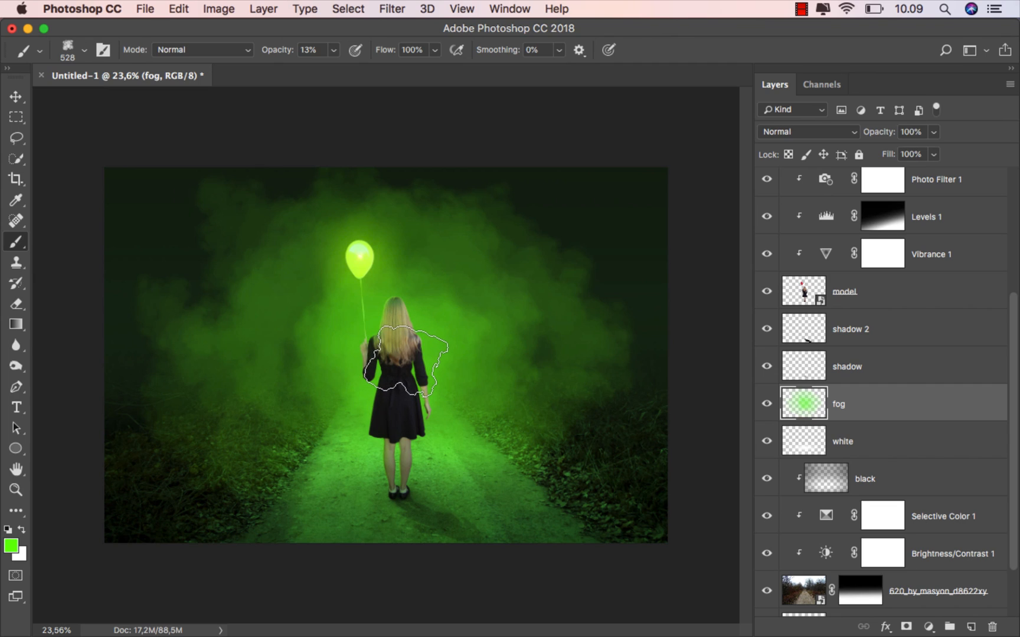
Lower the "fog" layer's fill to 26% and compare the scene with and without the fog
{"action": "left_click", "coordinate": [19, 103]}
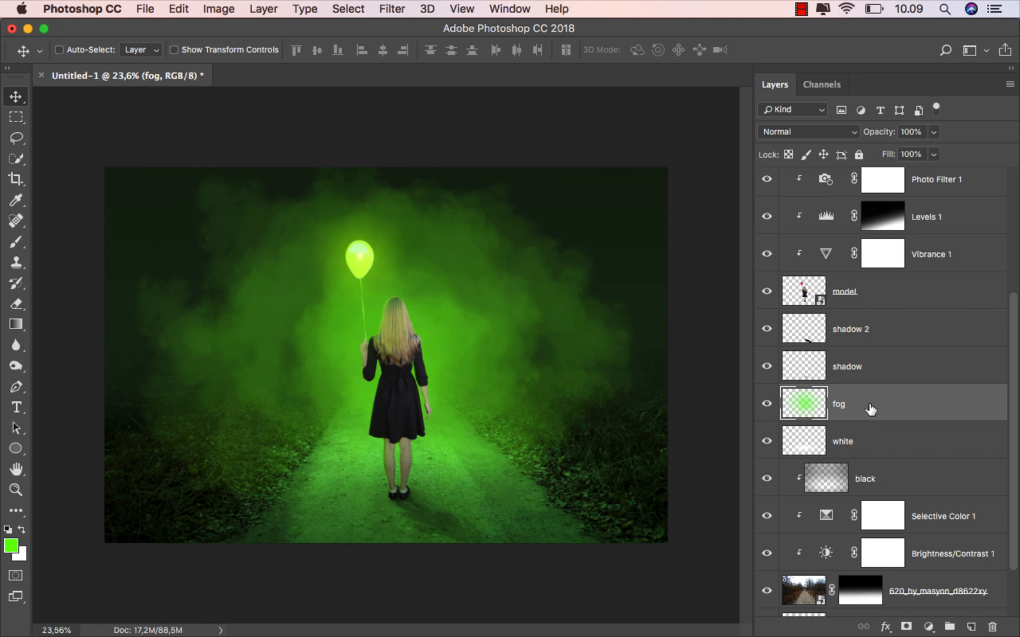
{"action": "left_click", "coordinate": [933, 154]}
{"action": "left_click_drag", "start_coordinate": [918, 175], "coordinate": [878, 175]}
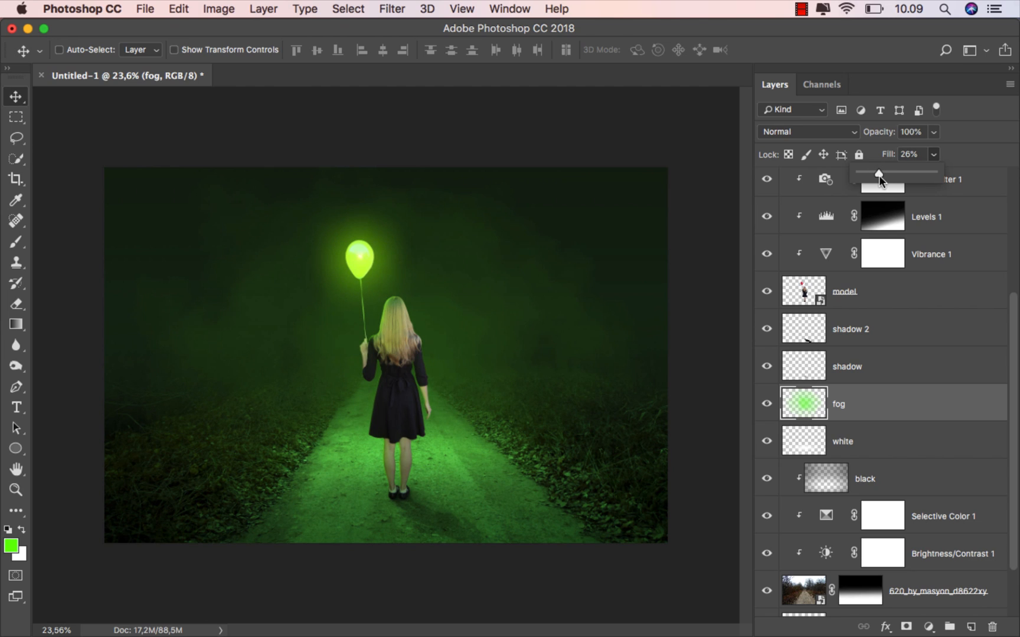
{"action": "left_click", "coordinate": [868, 410]}
{"action": "left_click", "coordinate": [765, 403]}
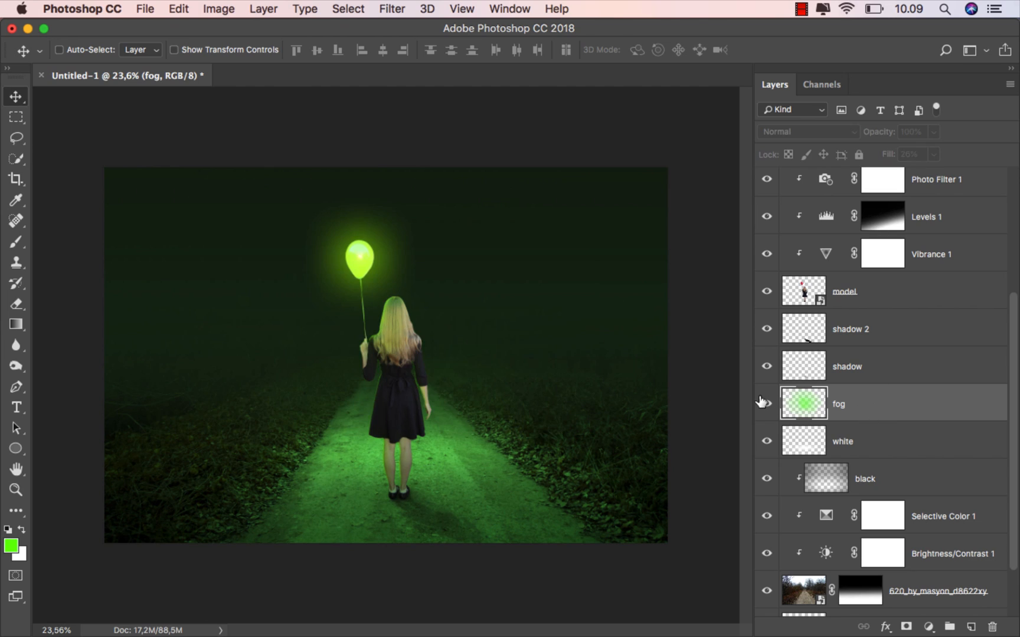
{"action": "left_click", "coordinate": [762, 403]}
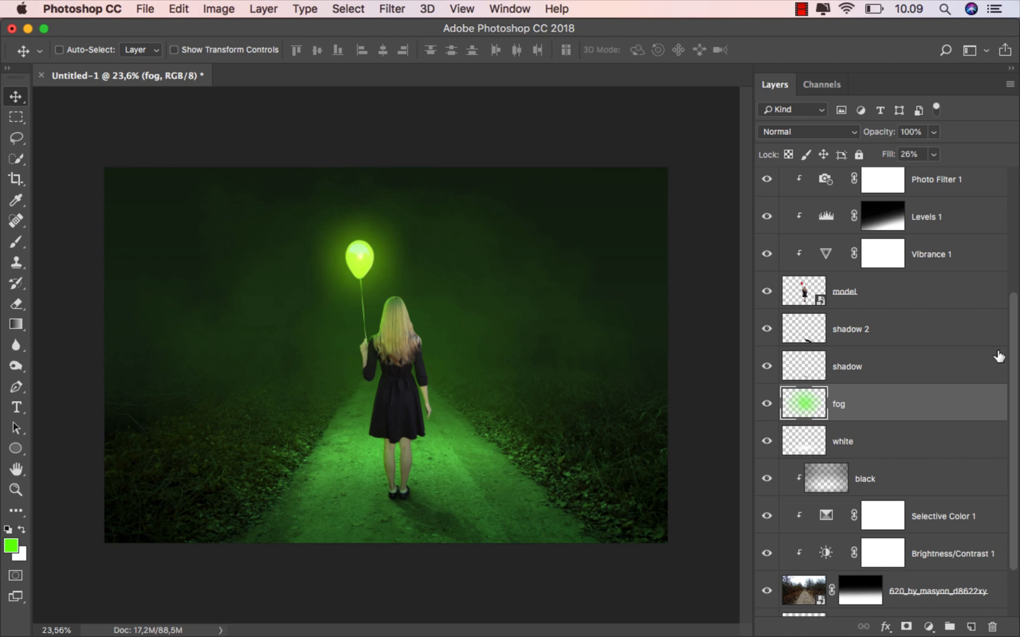
Stamp all visible layers into a new layer above "balloon", name it "raw" and convert it to a smart object
{"action": "scroll", "coordinate": [1015, 342], "scroll_direction": "up", "scroll_amount": 5}
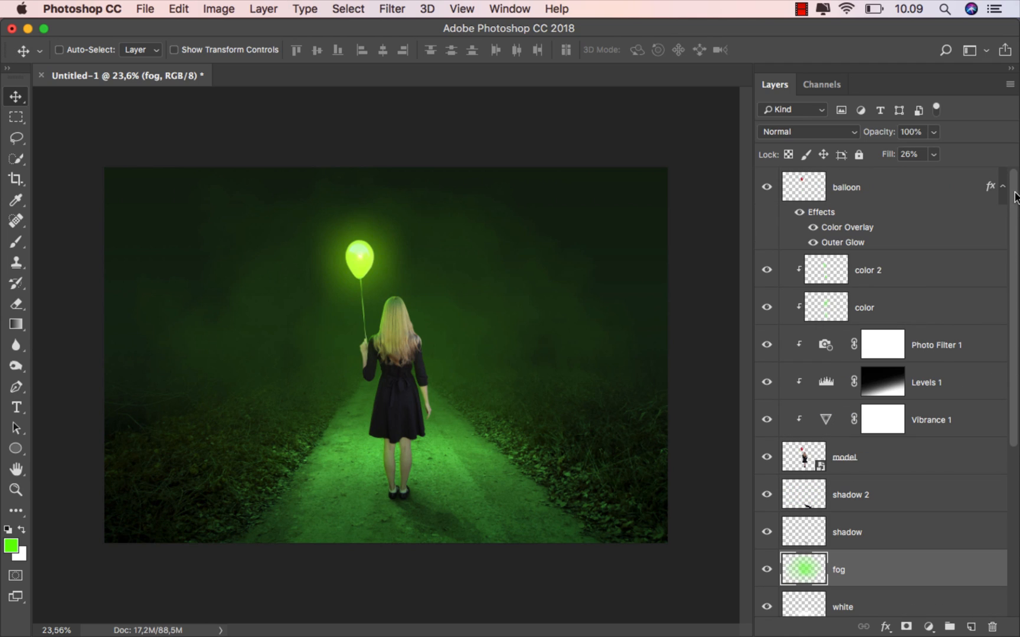
{"action": "left_click", "coordinate": [933, 188]}
{"action": "left_click", "coordinate": [971, 626]}
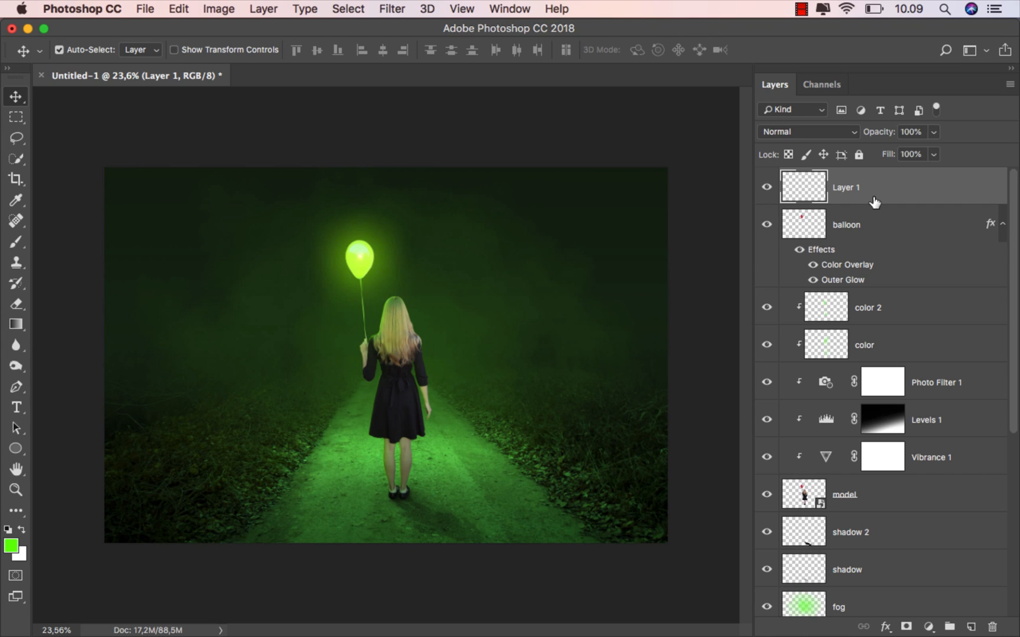
{"action": "key", "text": "alt+shift+super+e"}
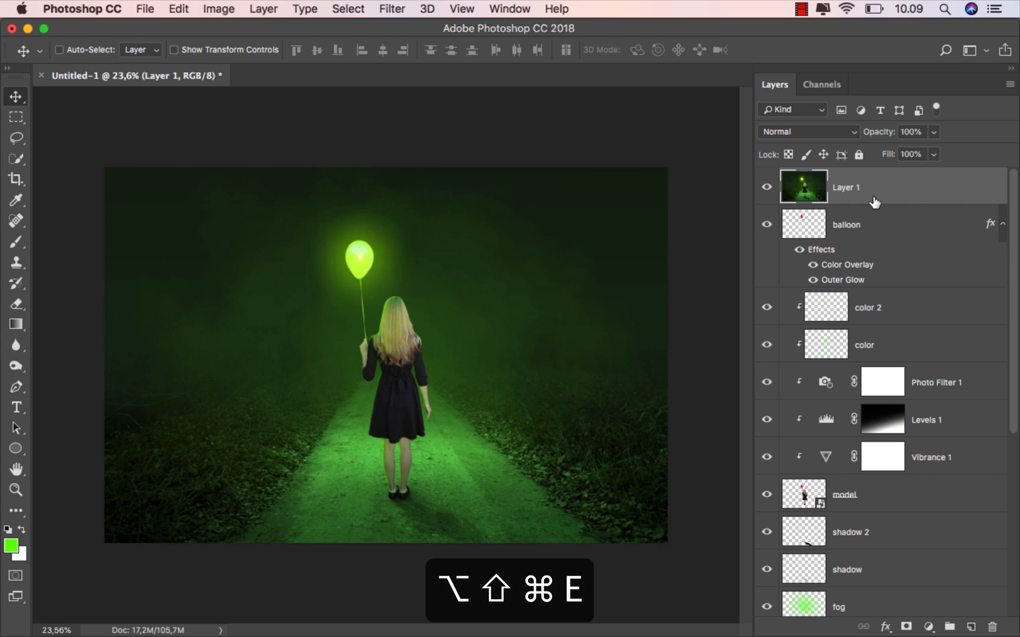
{"action": "double_click", "coordinate": [846, 188]}
{"action": "type", "text": "raw"}
{"action": "key", "text": "Return"}
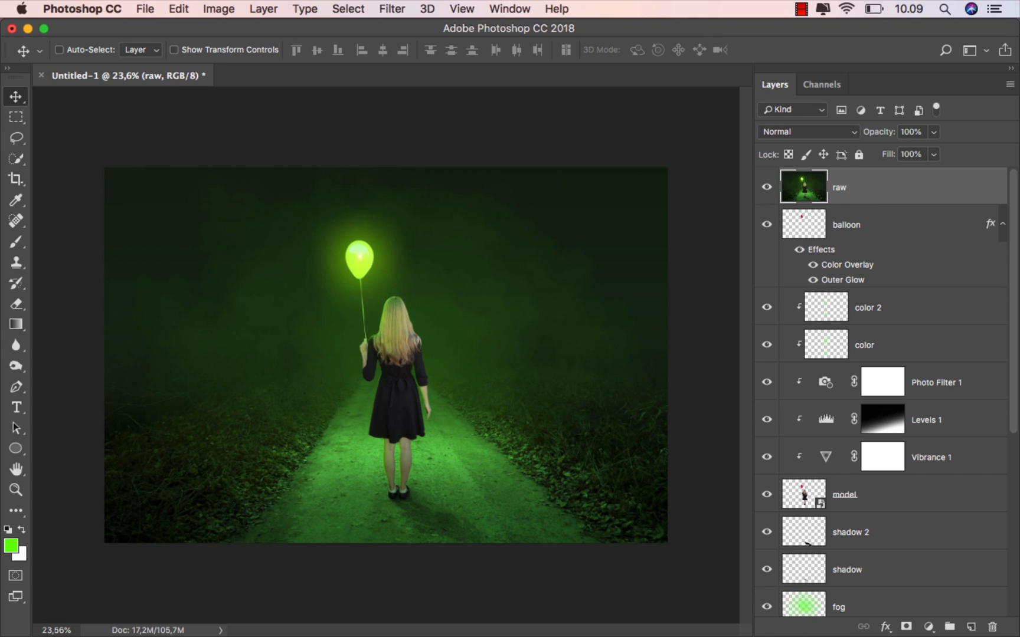
{"action": "right_click", "coordinate": [859, 189]}
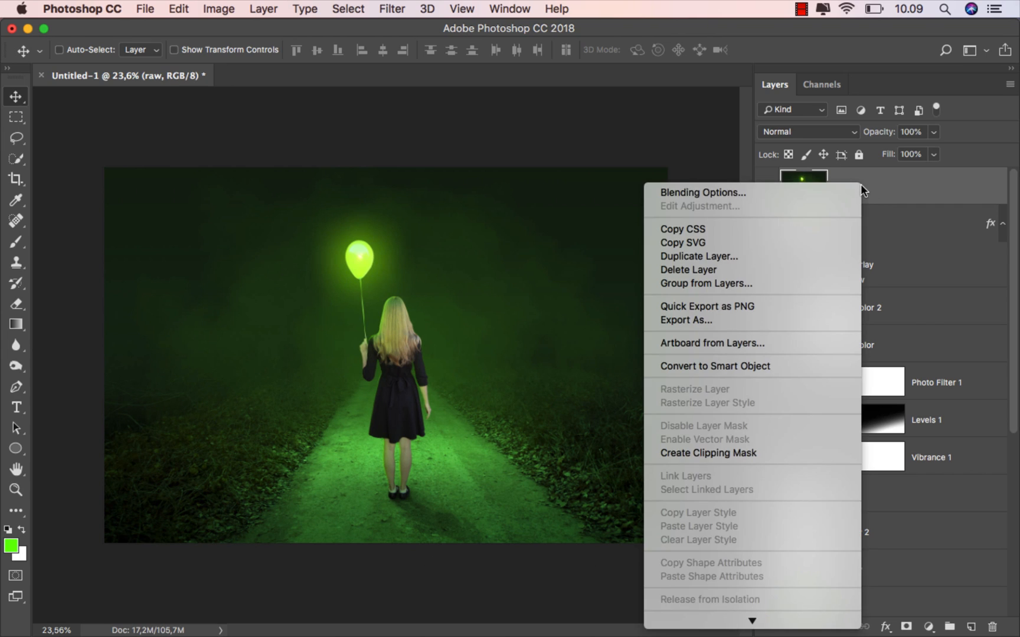
{"action": "left_click", "coordinate": [788, 366]}
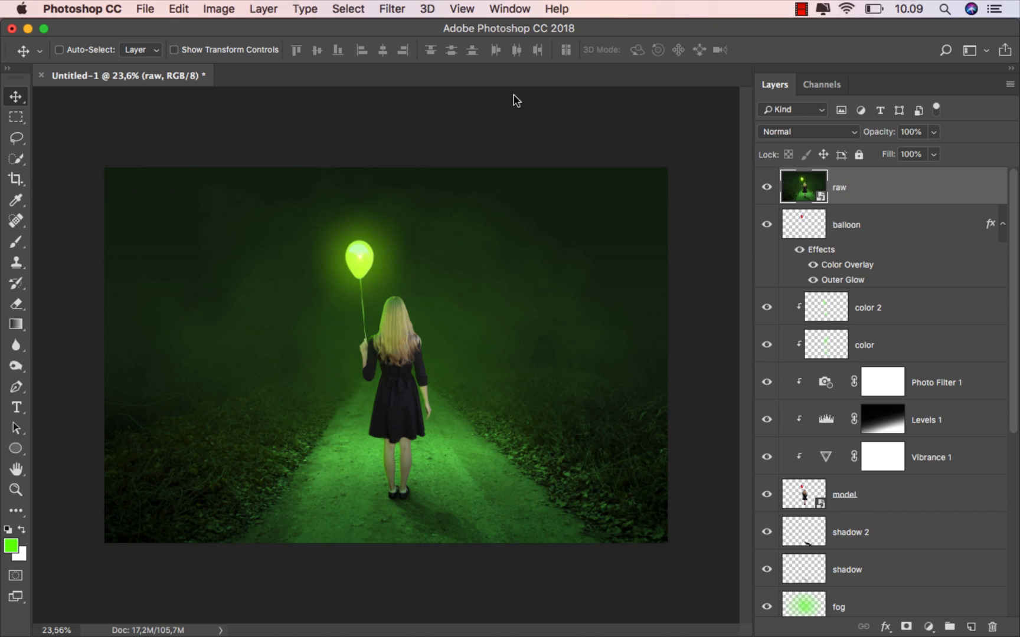
Start the Camera Raw Filter on the "raw" layer and set Dehaze to +10
{"action": "left_click", "coordinate": [391, 9]}
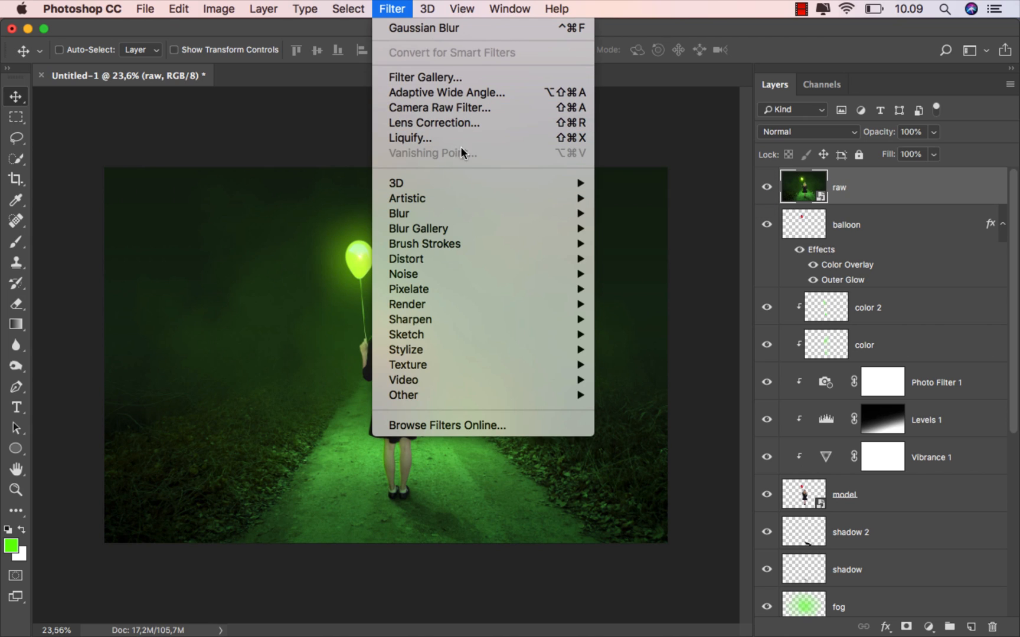
{"action": "left_click", "coordinate": [492, 108]}
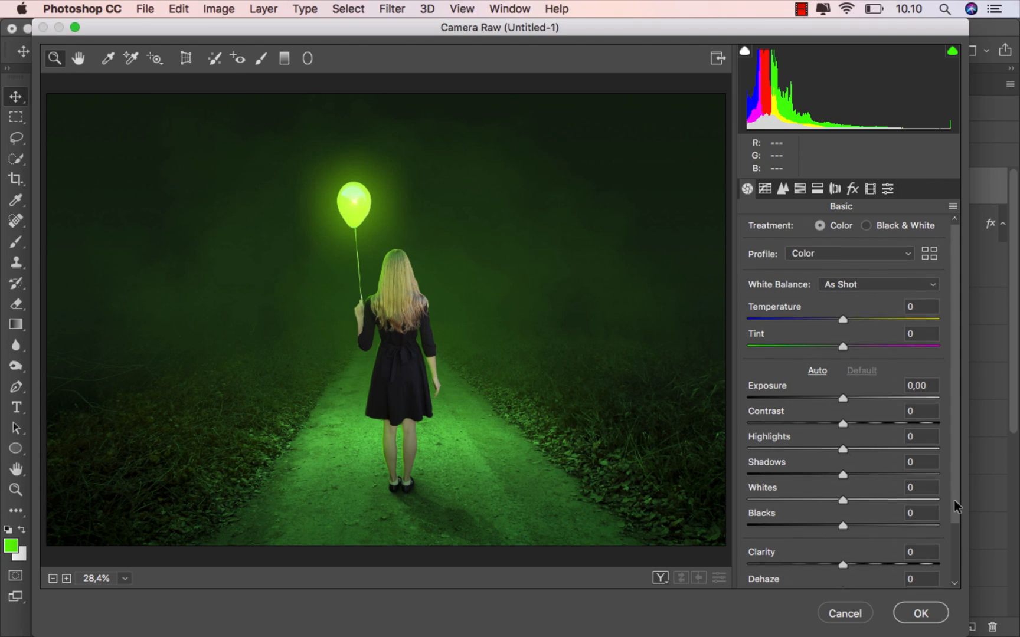
{"action": "scroll", "coordinate": [953, 499], "scroll_direction": "down", "scroll_amount": 3}
{"action": "left_click", "coordinate": [853, 519]}
{"action": "left_click_drag", "start_coordinate": [853, 518], "coordinate": [851, 518]}
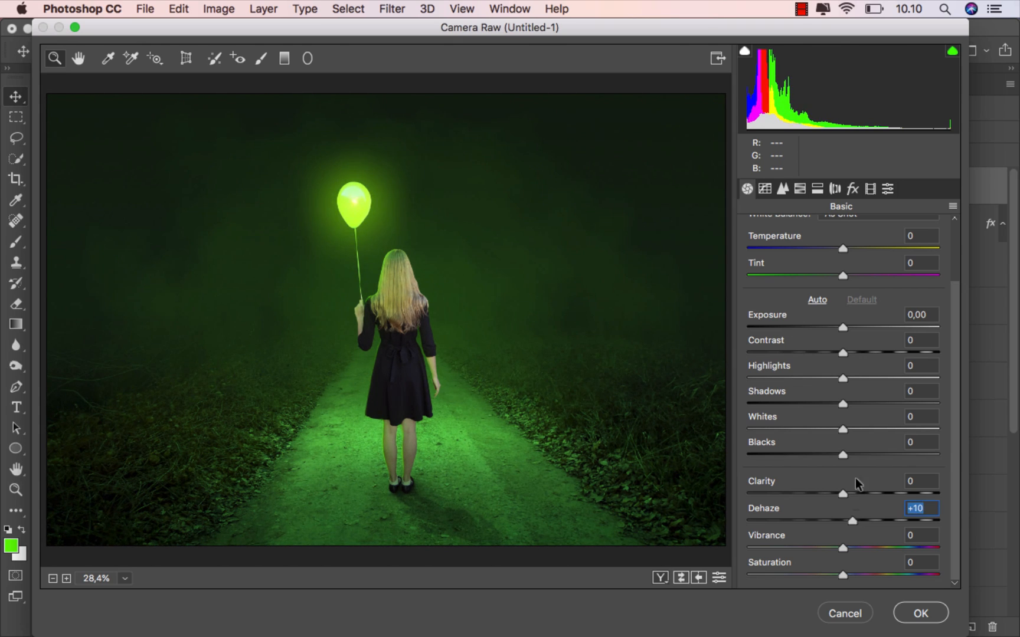
Raise the Greens luminance to +25 in the HSL adjustments and compare before and after
{"action": "left_click", "coordinate": [801, 190]}
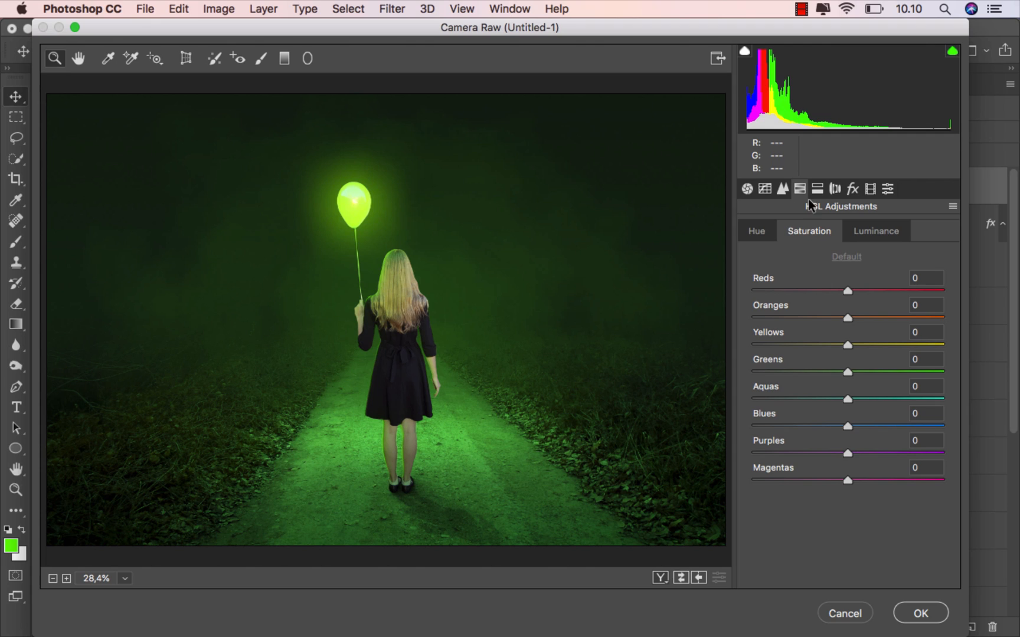
{"action": "left_click", "coordinate": [856, 230]}
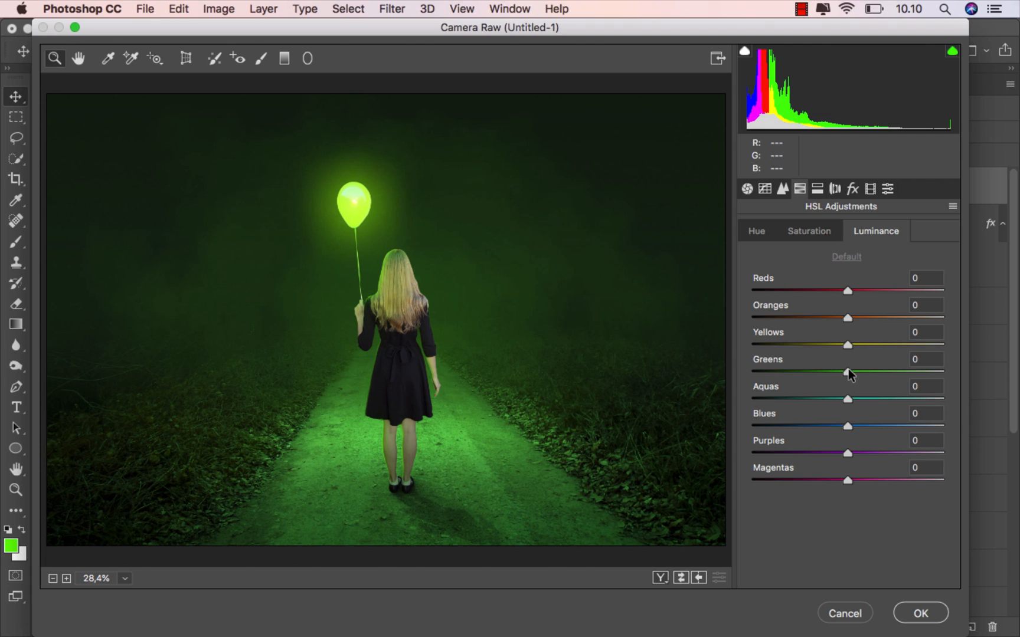
{"action": "left_click_drag", "start_coordinate": [847, 371], "coordinate": [872, 372]}
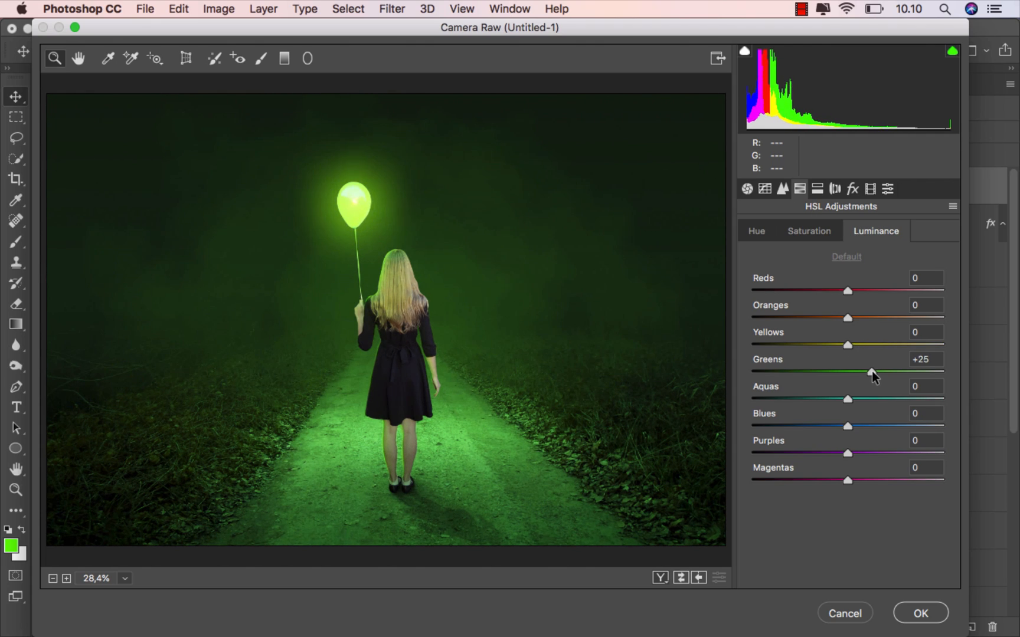
{"action": "left_click", "coordinate": [692, 575]}
{"action": "left_click", "coordinate": [692, 575]}
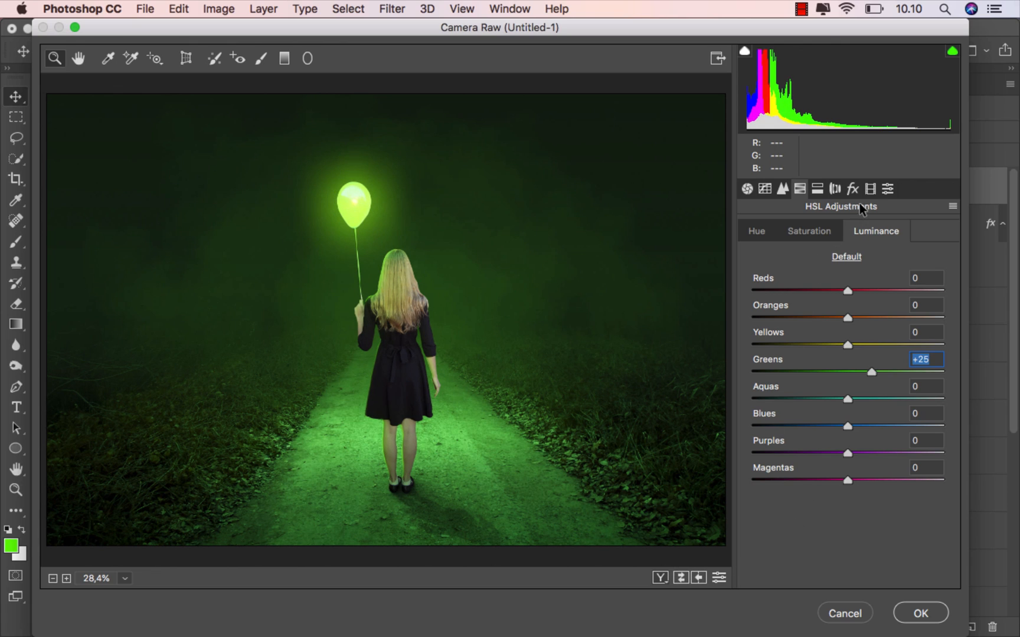
Set the Green Primary saturation to +15 in Calibration, apply the filter and compare the image with and without the "raw" layer
{"action": "left_click", "coordinate": [870, 189]}
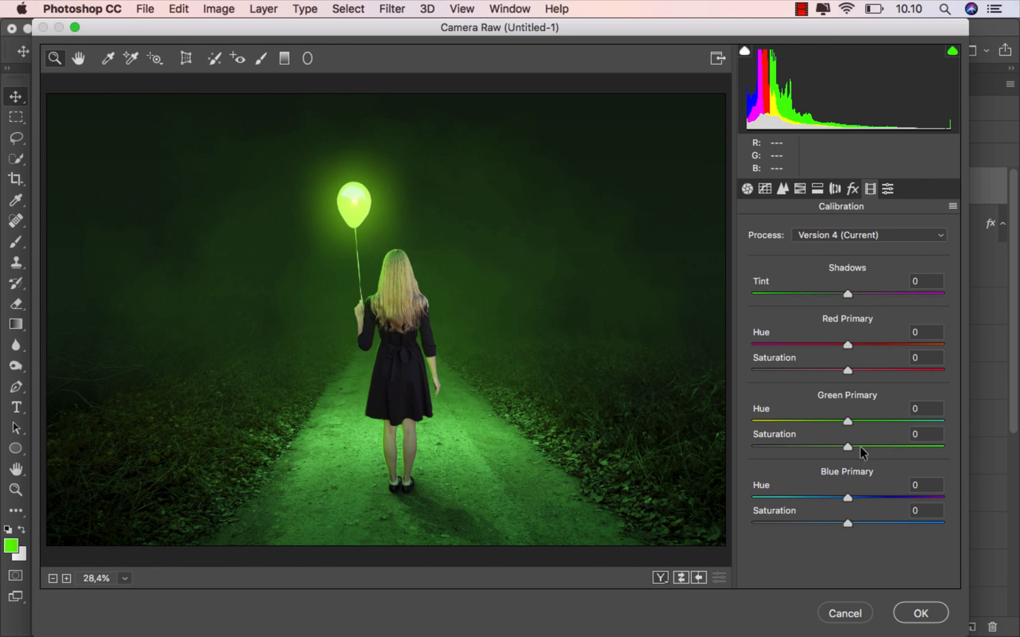
{"action": "left_click", "coordinate": [859, 447]}
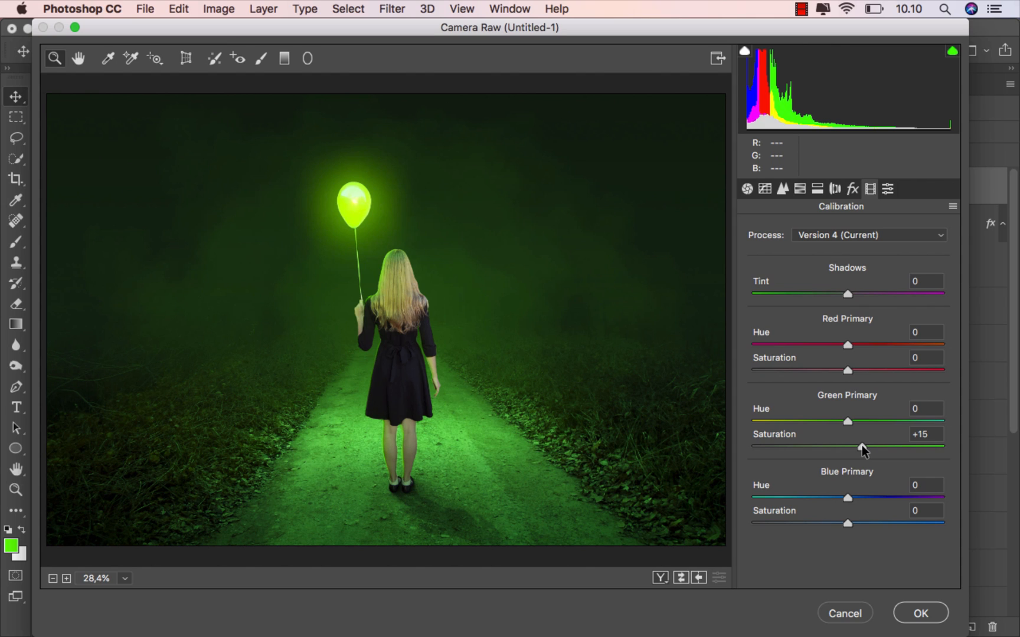
{"action": "double_click", "coordinate": [861, 446]}
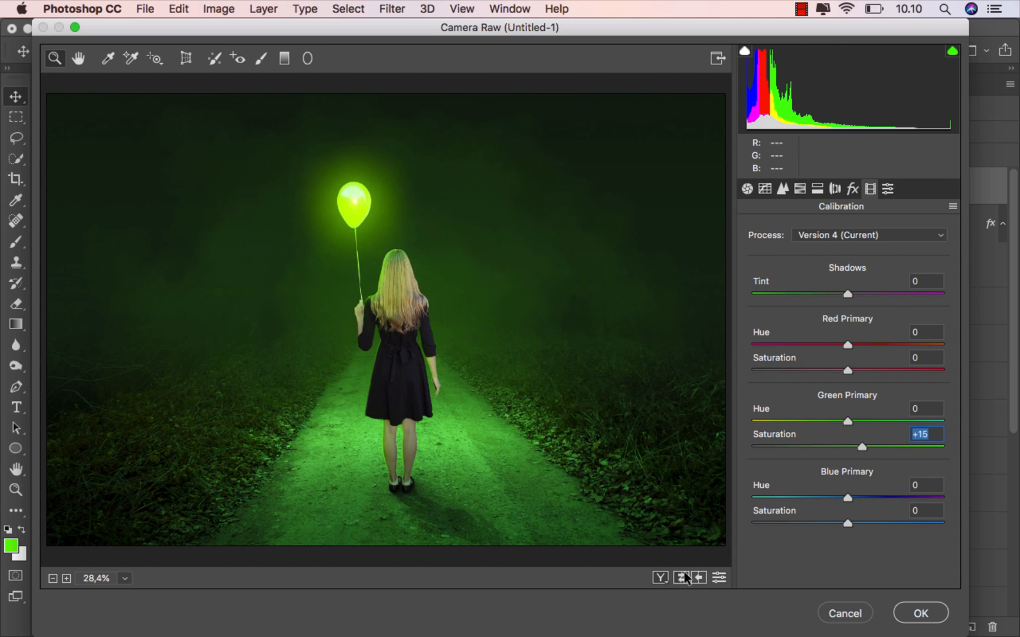
{"action": "left_click", "coordinate": [916, 611]}
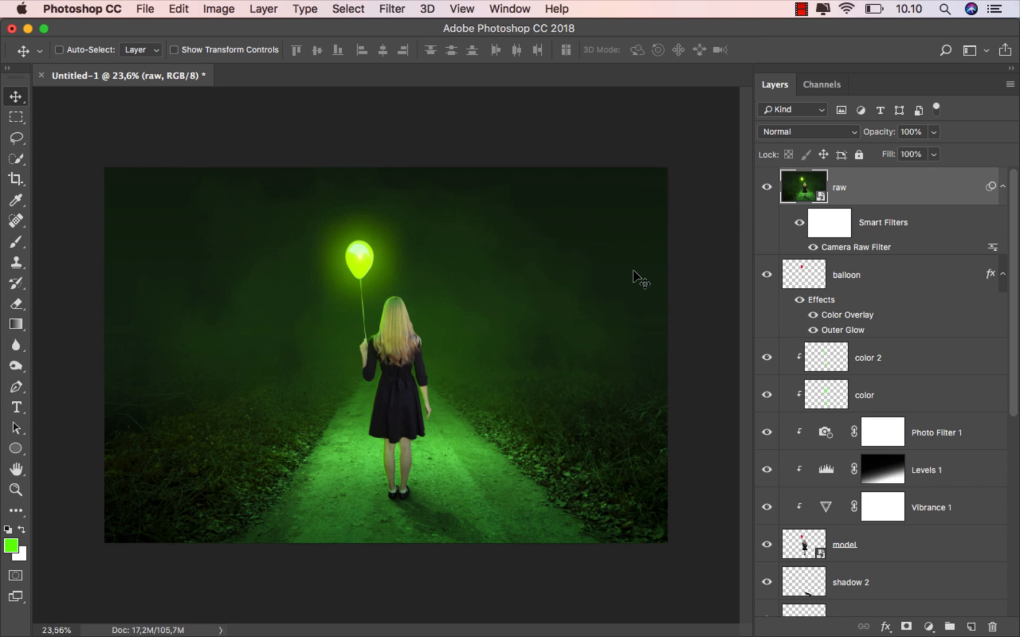
{"action": "scroll", "coordinate": [637, 276], "scroll_direction": "up", "scroll_amount": 1}
{"action": "scroll", "coordinate": [637, 276], "scroll_direction": "up", "scroll_amount": 3}
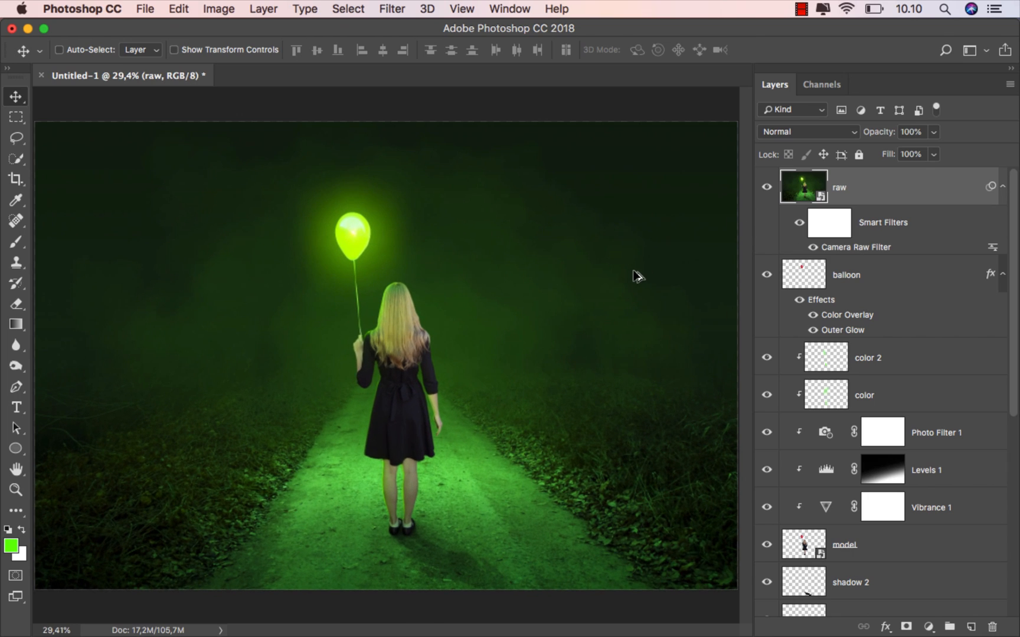
{"action": "left_click", "coordinate": [767, 187]}
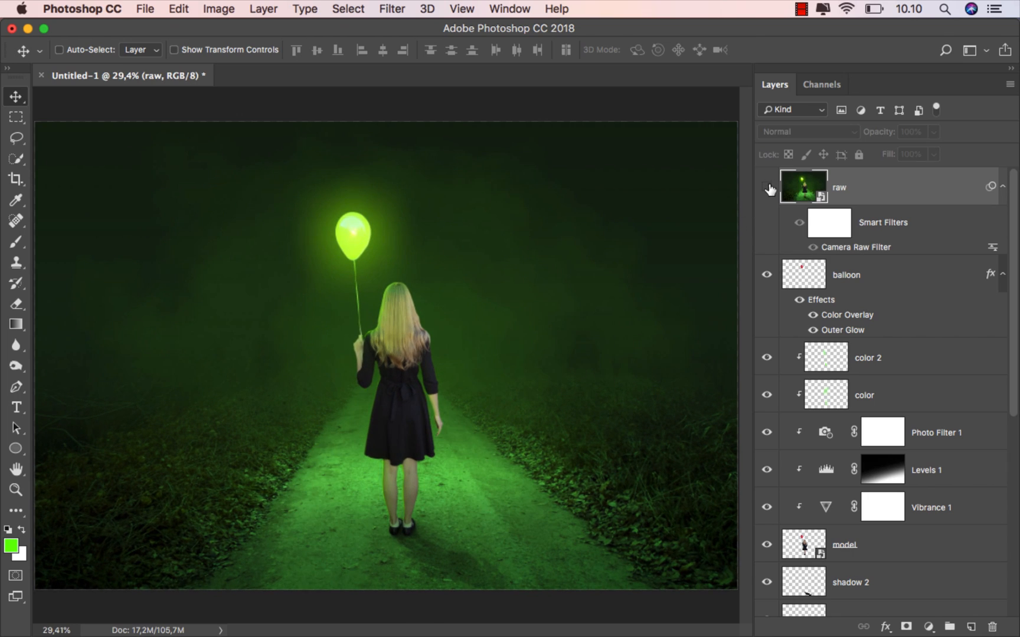
{"action": "left_click", "coordinate": [768, 188]}
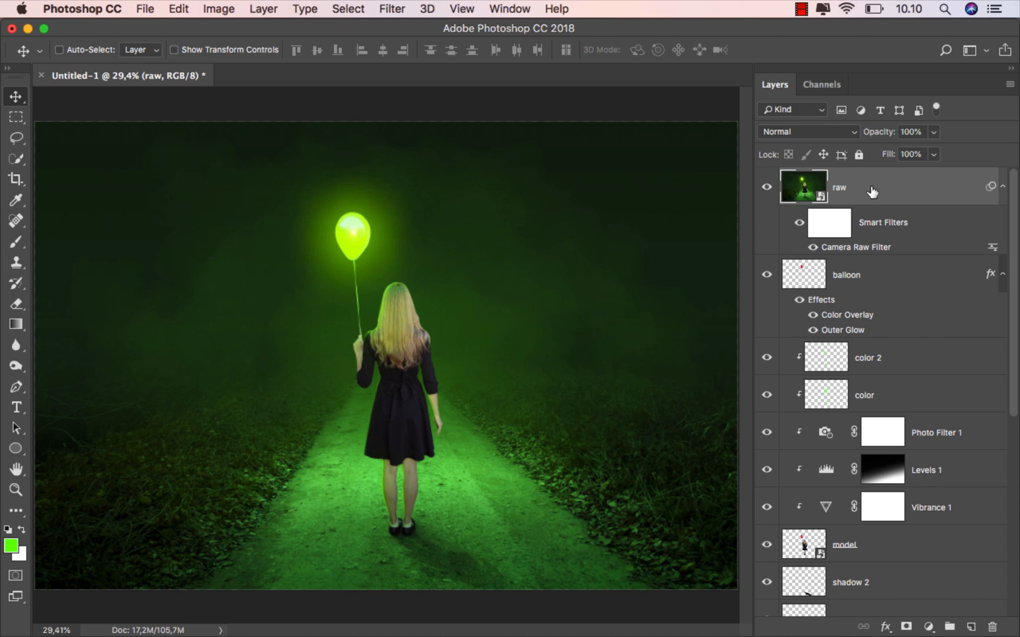
Save the composite in "untitled folder" as a JPEG named "ok" with quality 12
{"action": "left_click", "coordinate": [146, 10]}
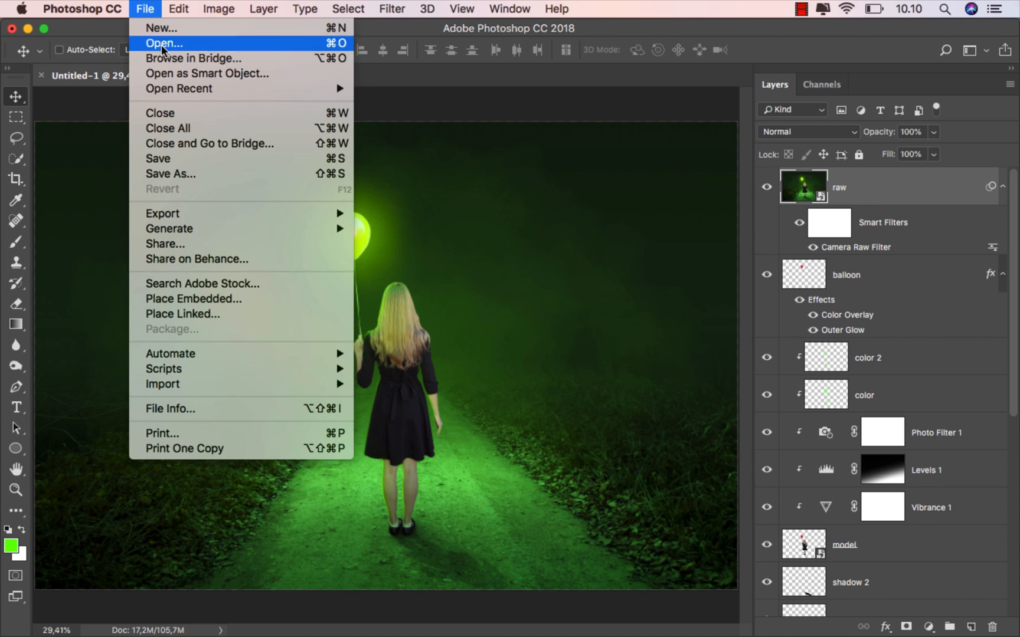
{"action": "left_click", "coordinate": [203, 172]}
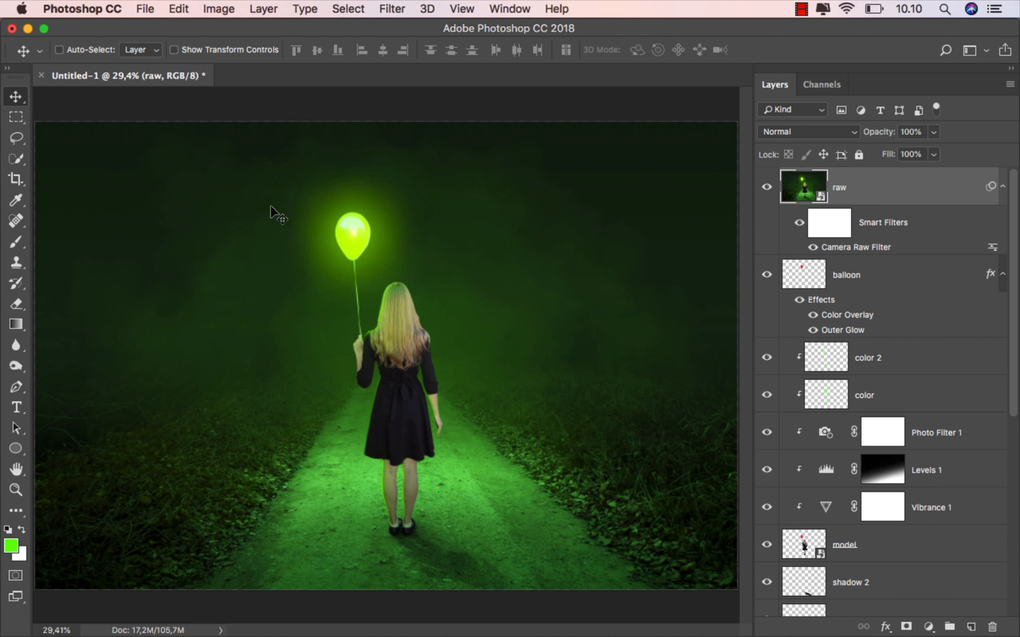
{"action": "type", "text": "ok"}
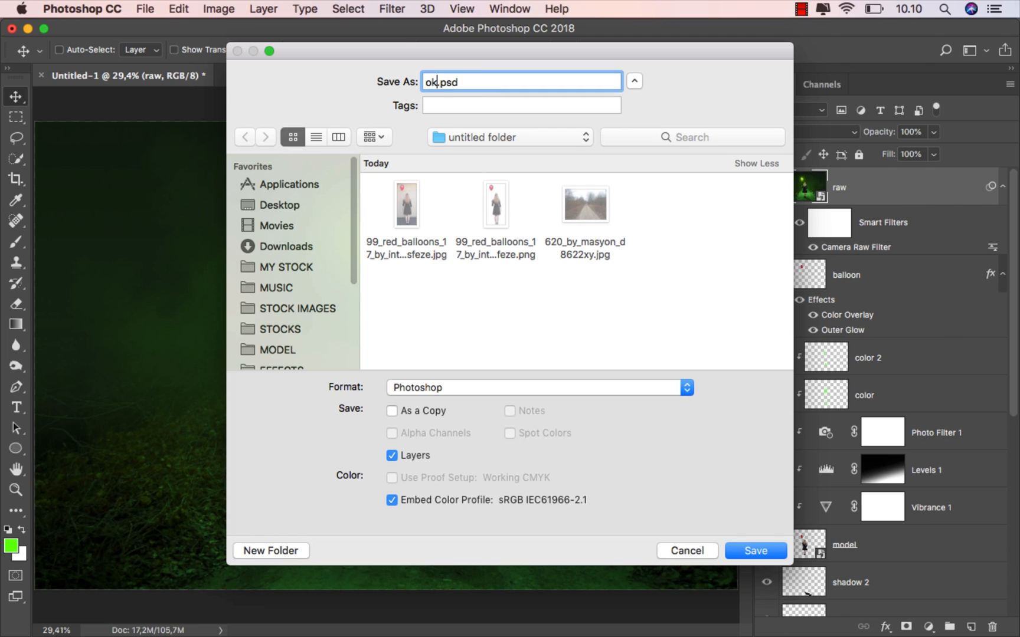
{"action": "left_click", "coordinate": [489, 387]}
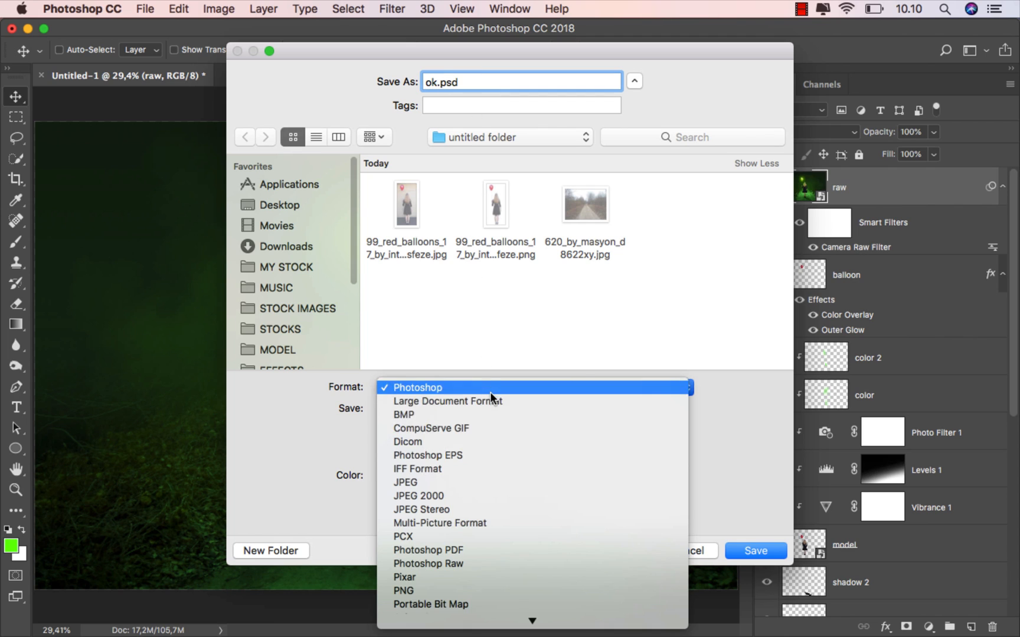
{"action": "left_click", "coordinate": [485, 479]}
{"action": "left_click", "coordinate": [756, 550]}
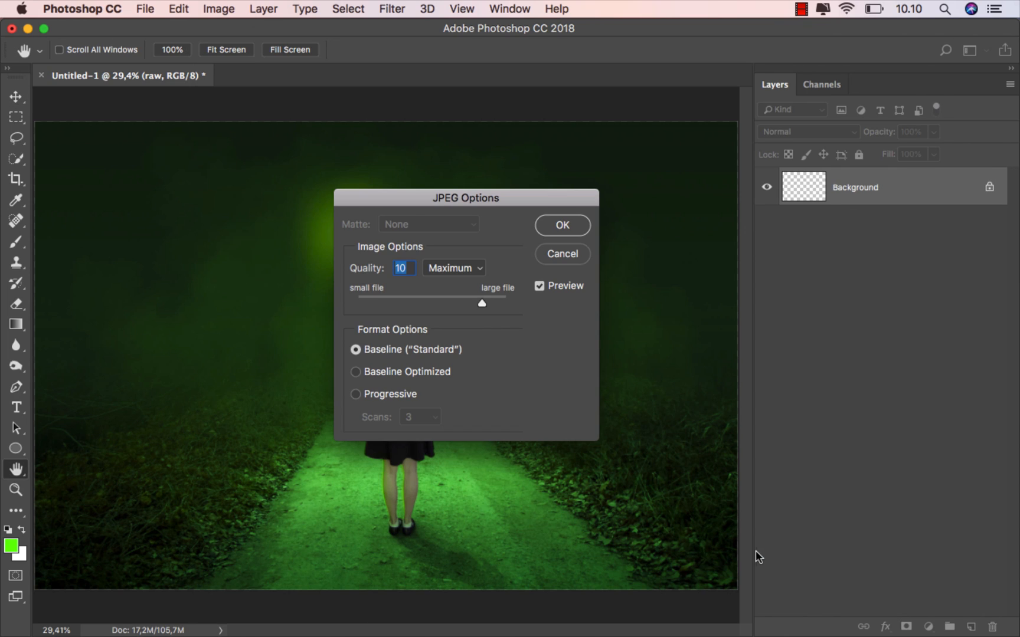
{"action": "left_click_drag", "start_coordinate": [483, 302], "coordinate": [510, 303]}
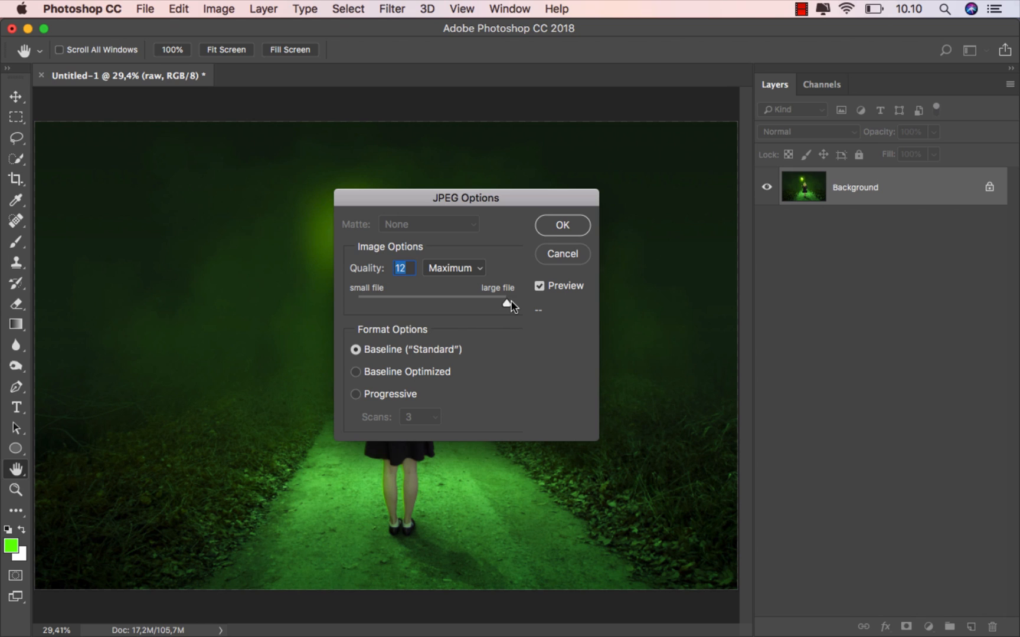
{"action": "left_click", "coordinate": [555, 231]}
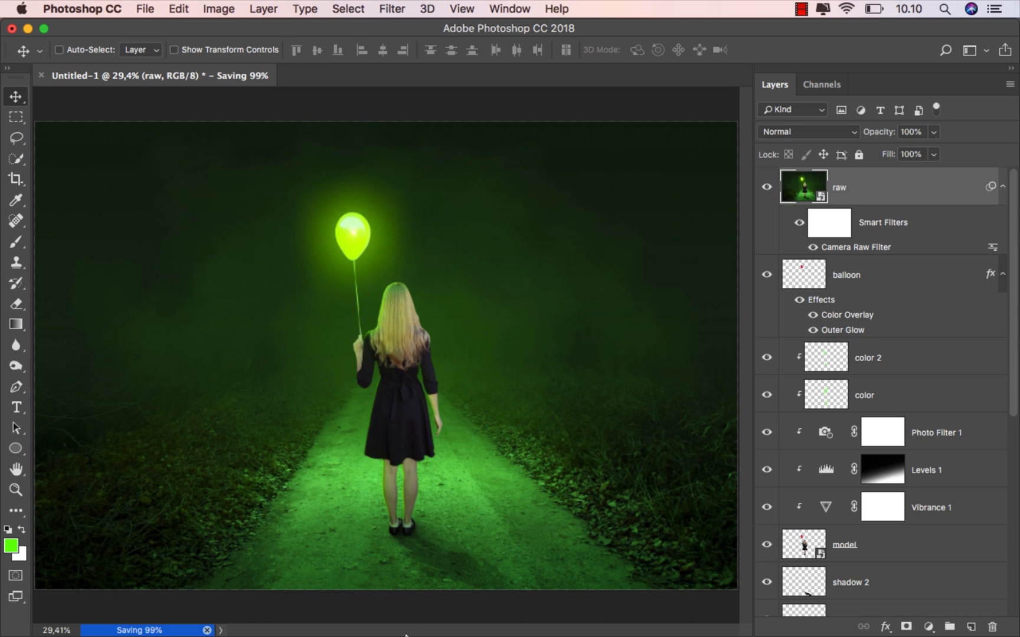
Switch to Finder and preview the exported ok.jpg
{"action": "left_click", "coordinate": [412, 617]}
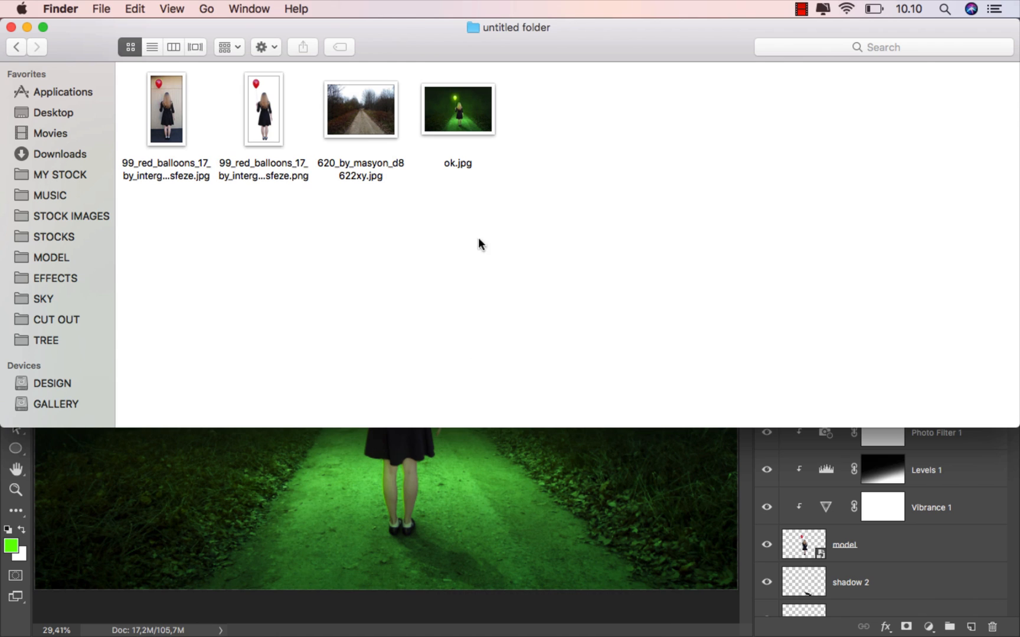
{"action": "left_click", "coordinate": [466, 109]}
{"action": "key", "text": "space"}
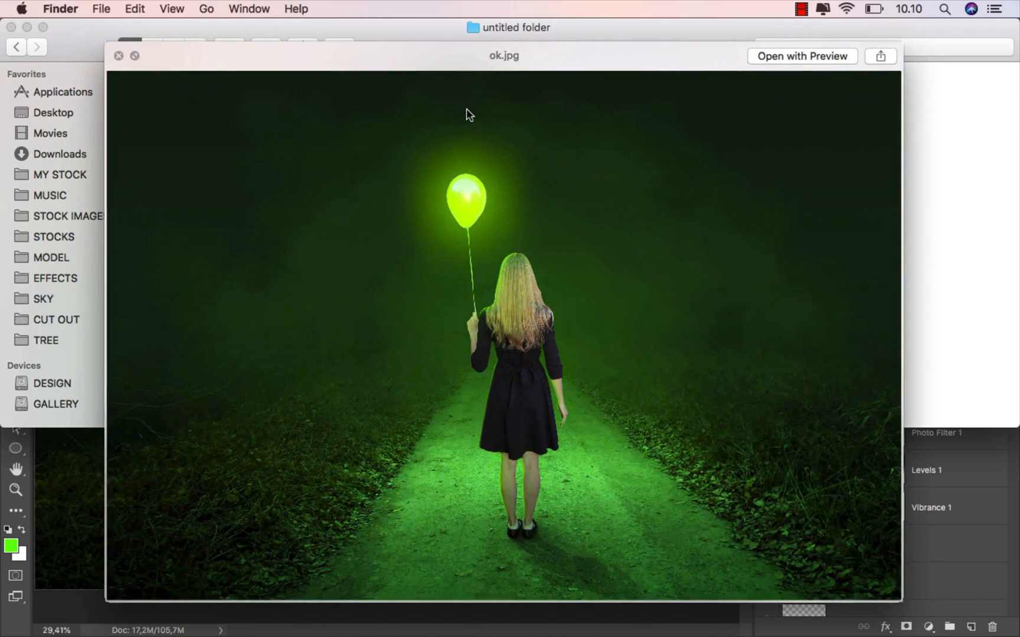